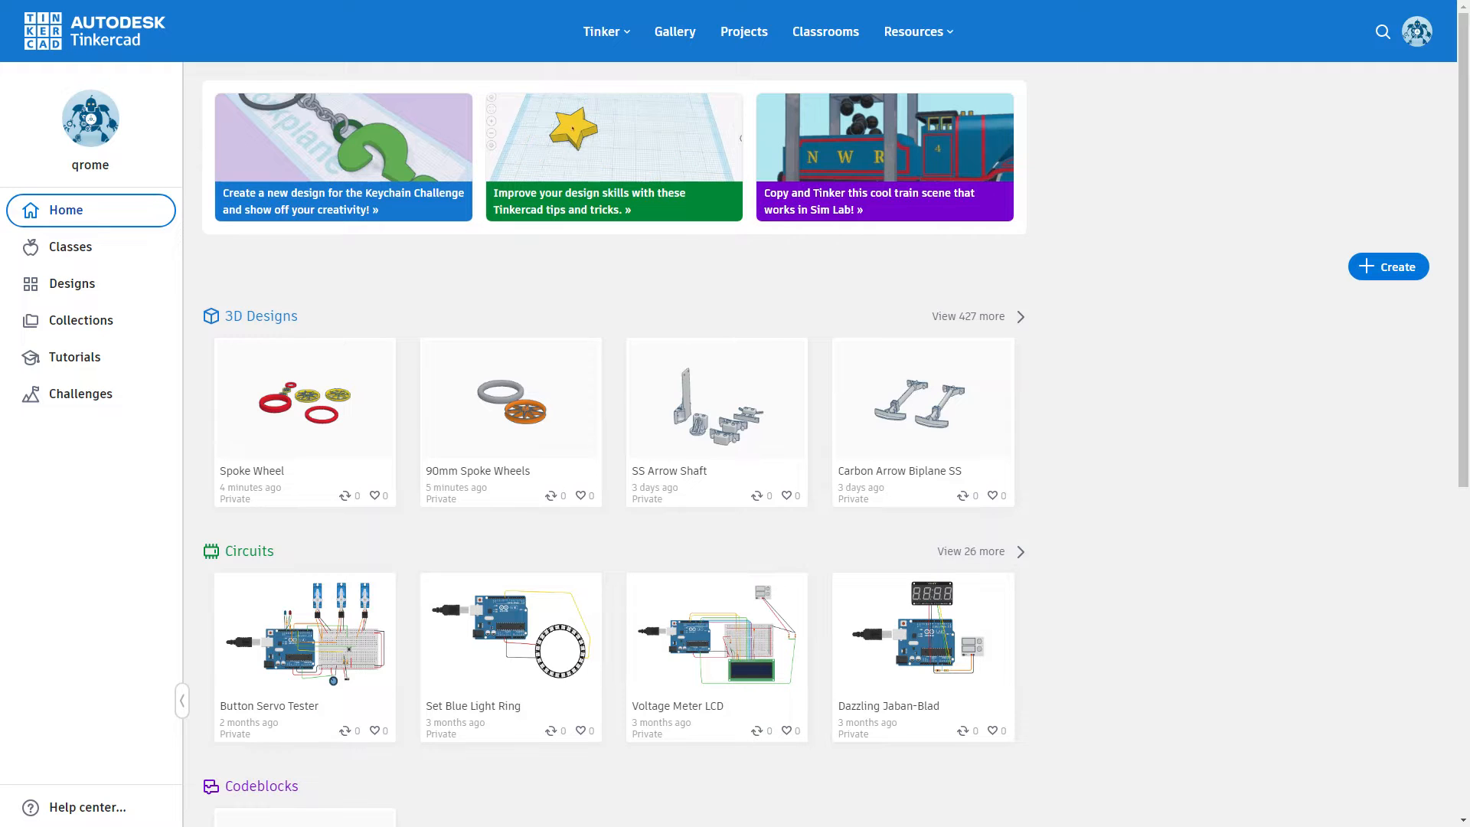
Step: Create a new 3D design from the designs page and place a solid cylinder near the workplane's centre
{"action": "left_click", "coordinate": [84, 283]}
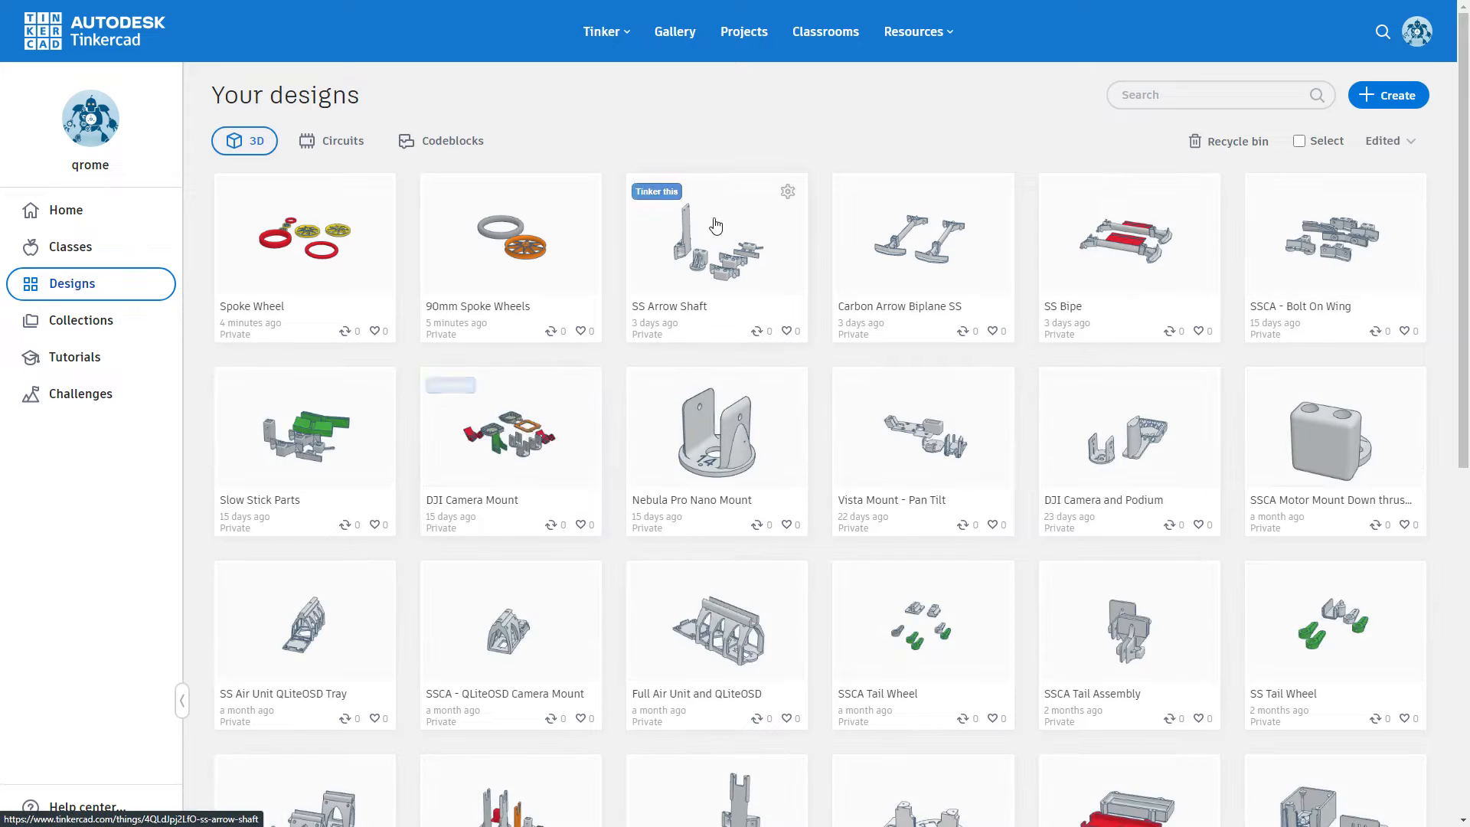
{"action": "left_click", "coordinate": [1368, 103]}
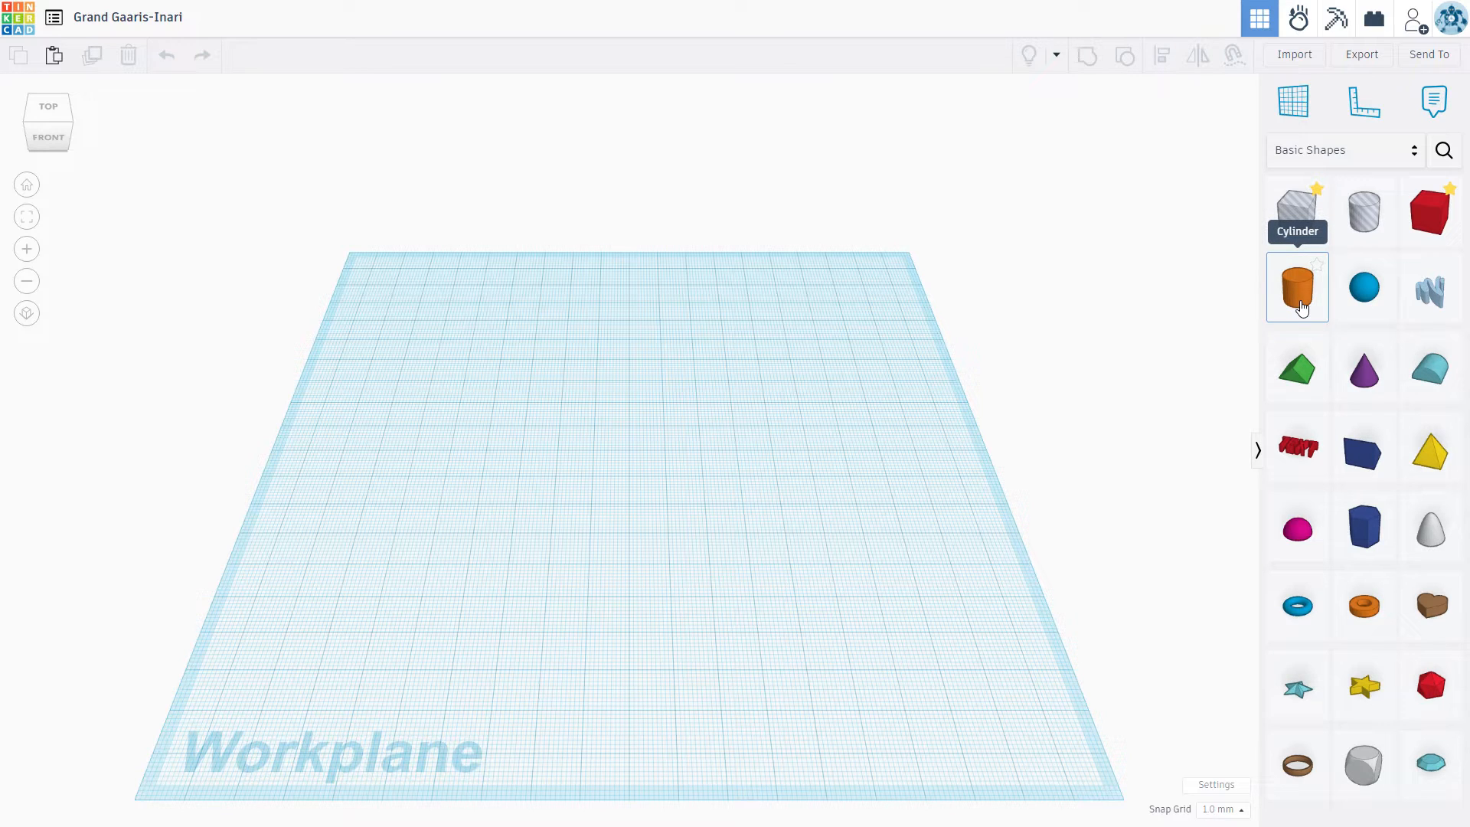
{"action": "left_click", "coordinate": [618, 462]}
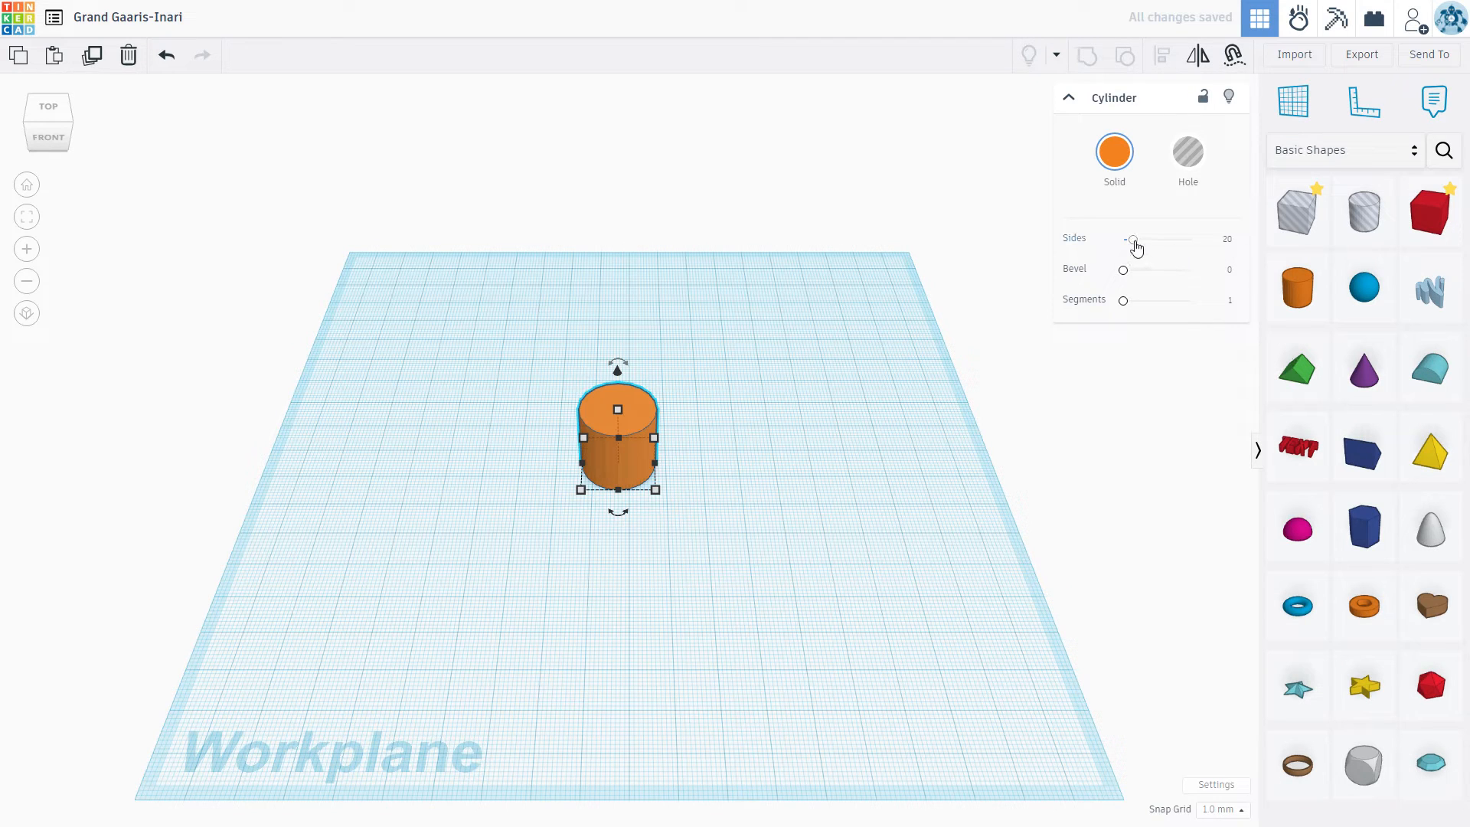
Step: Set the orange cylinder's sides to 64 and its bevel to 2
{"action": "left_click_drag", "start_coordinate": [1134, 242], "coordinate": [1227, 250]}
{"action": "left_click_drag", "start_coordinate": [1123, 275], "coordinate": [1178, 281]}
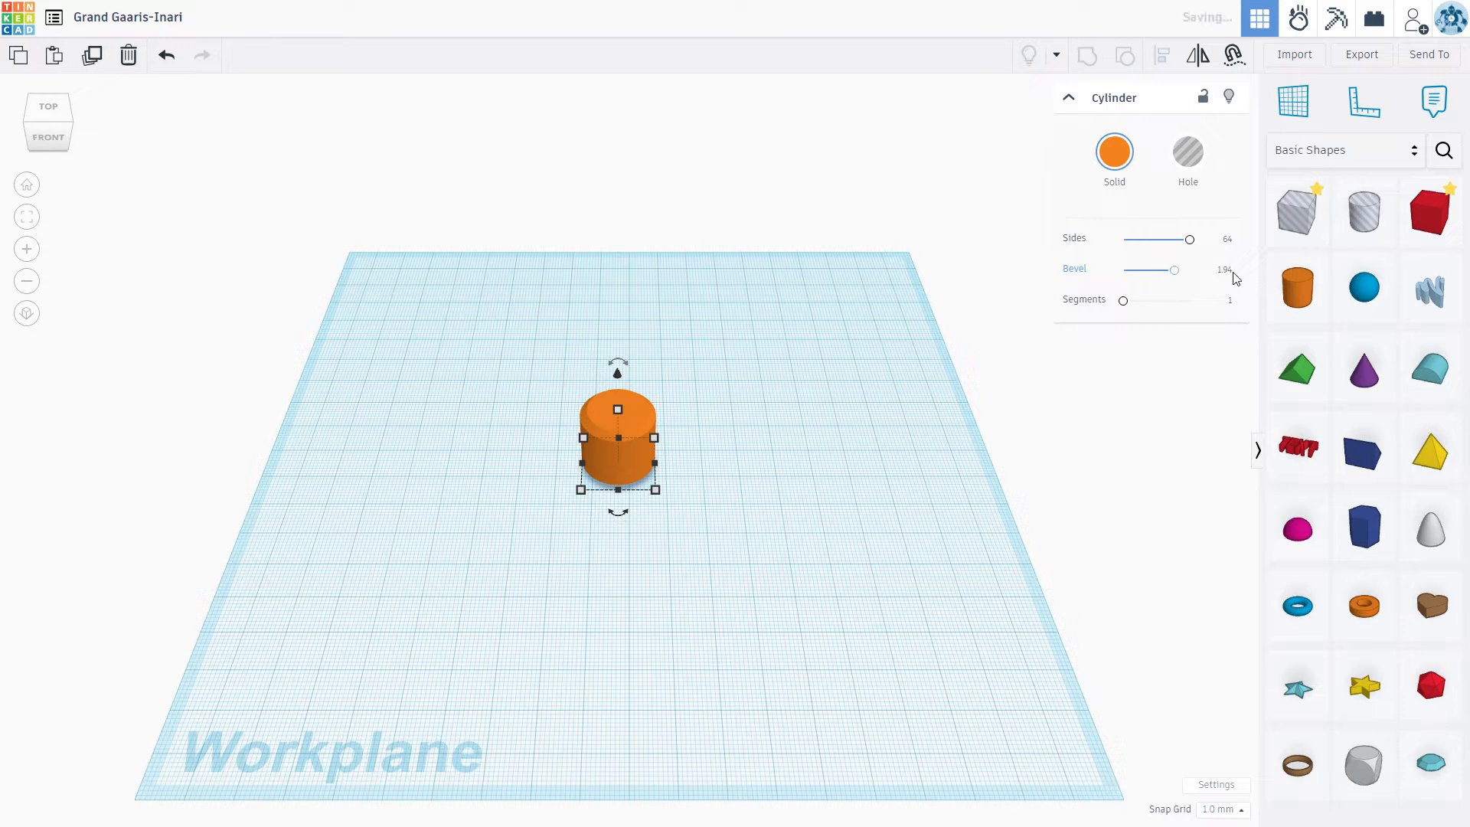
{"action": "left_click", "coordinate": [1228, 270]}
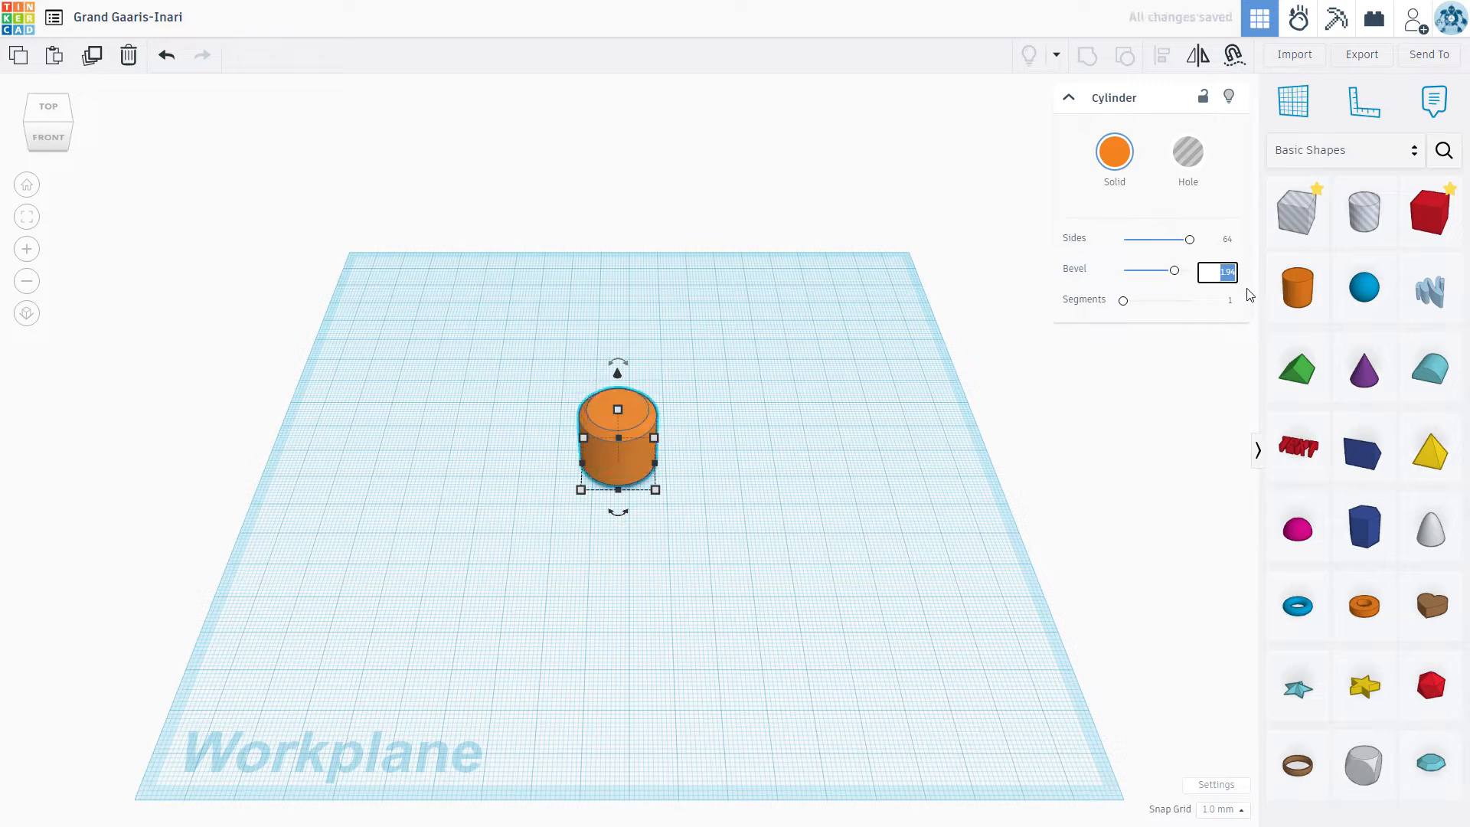
{"action": "type", "text": "2"}
{"action": "key", "text": "Return"}
Step: Resize the orange cylinder's base to 12 mm wide and 12 mm long
{"action": "left_click", "coordinate": [655, 490]}
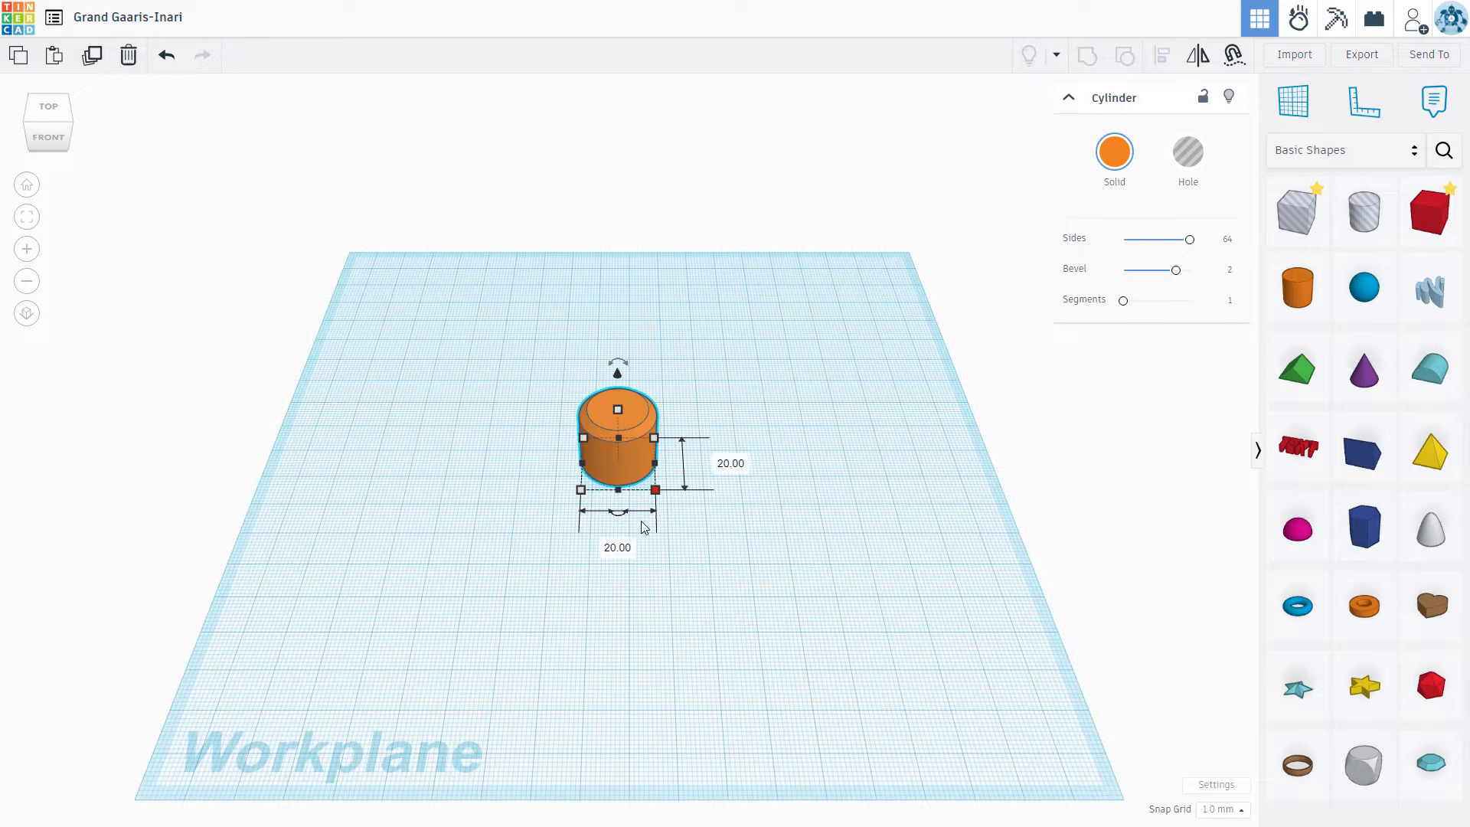
{"action": "left_click", "coordinate": [618, 547]}
{"action": "type", "text": "1"}
{"action": "key", "text": "Return"}
{"action": "left_click", "coordinate": [700, 463]}
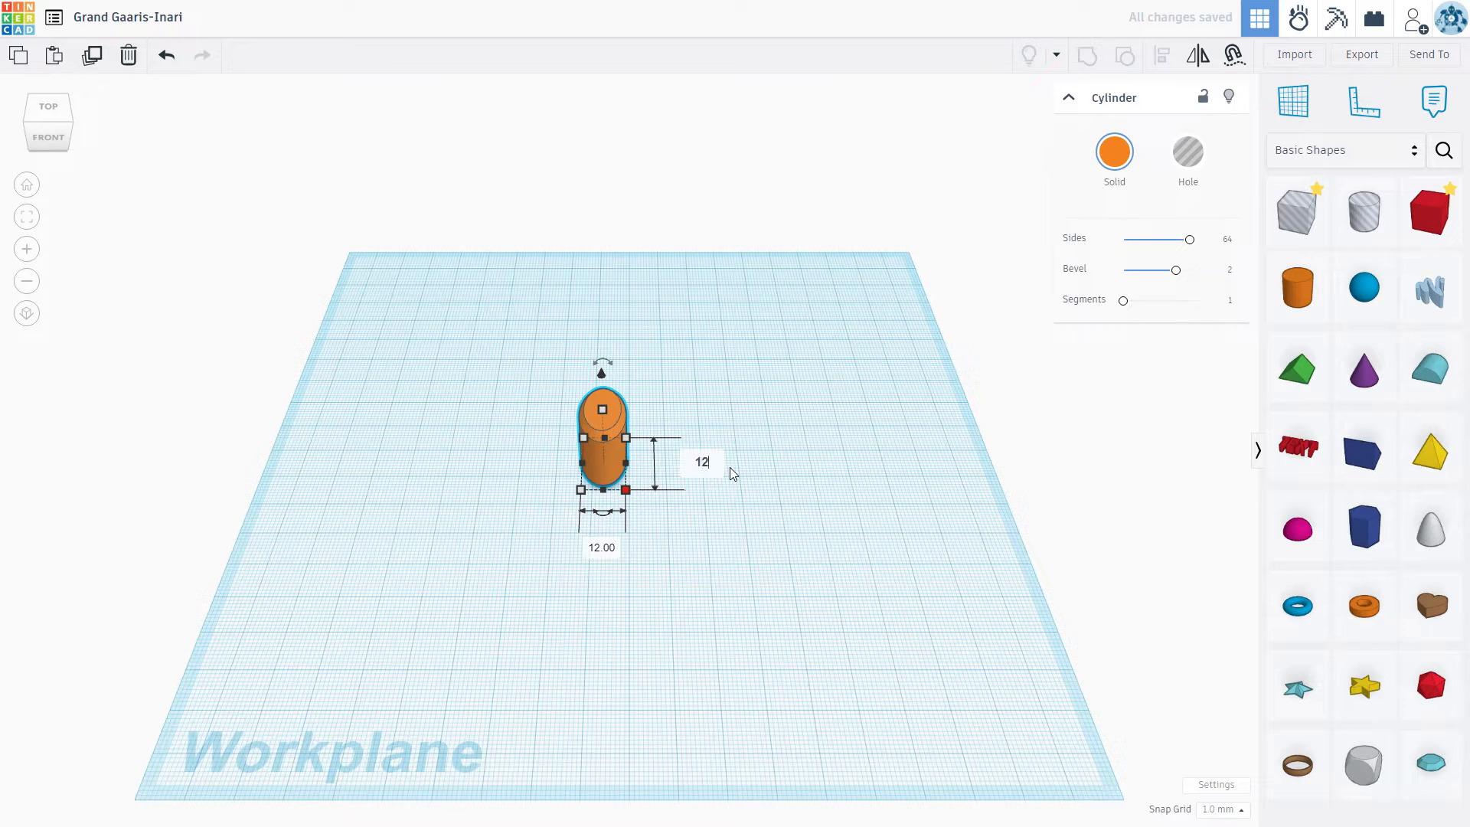
{"action": "key", "text": "Return"}
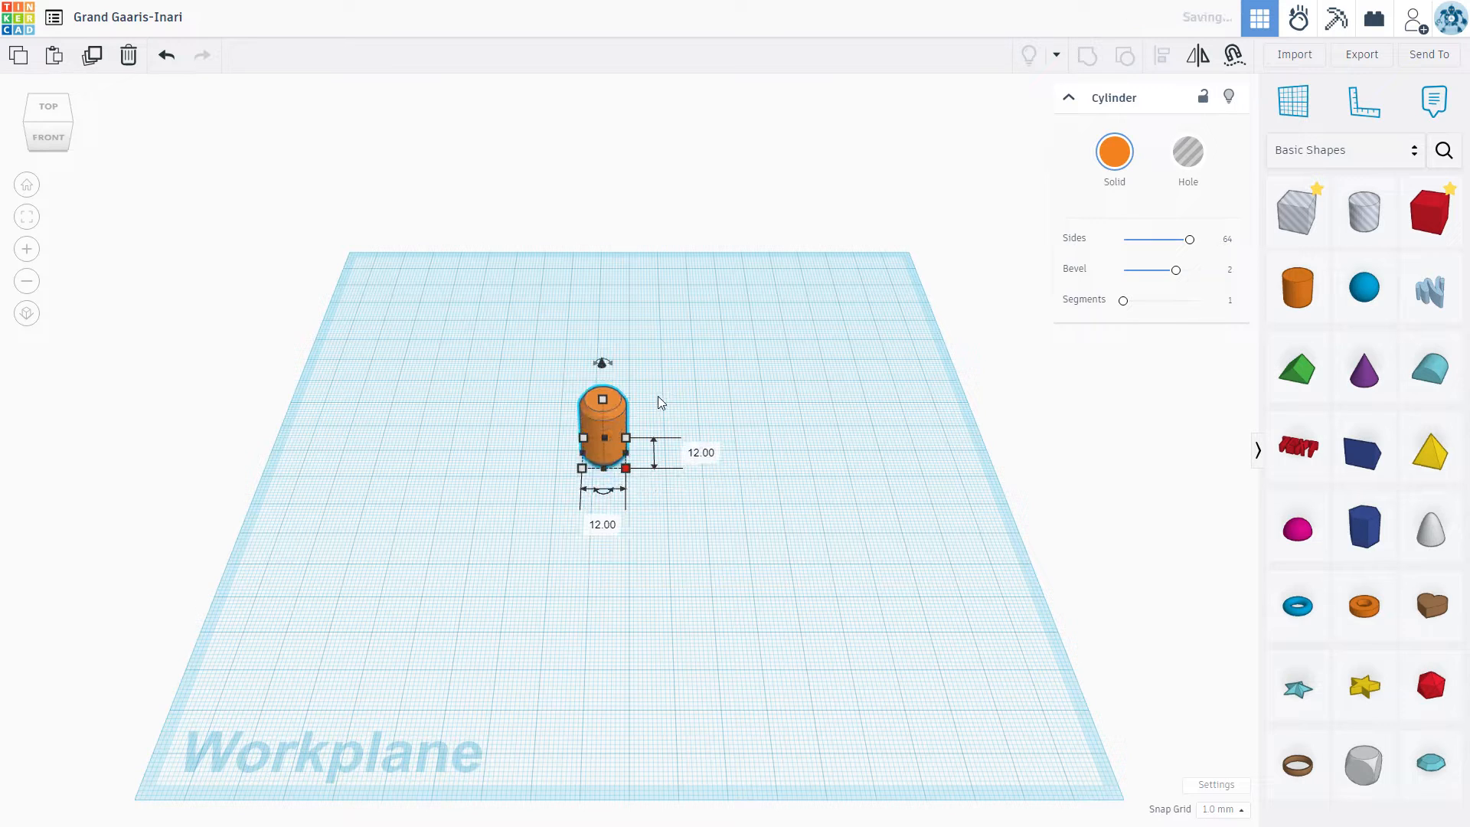
Step: Lower the bevelled cylinder by 10 mm so that its lower half sits below the workplane
{"action": "right_click_drag", "start_coordinate": [698, 438], "coordinate": [689, 356]}
{"action": "scroll", "coordinate": [589, 448], "scroll_direction": "up", "scroll_amount": 4}
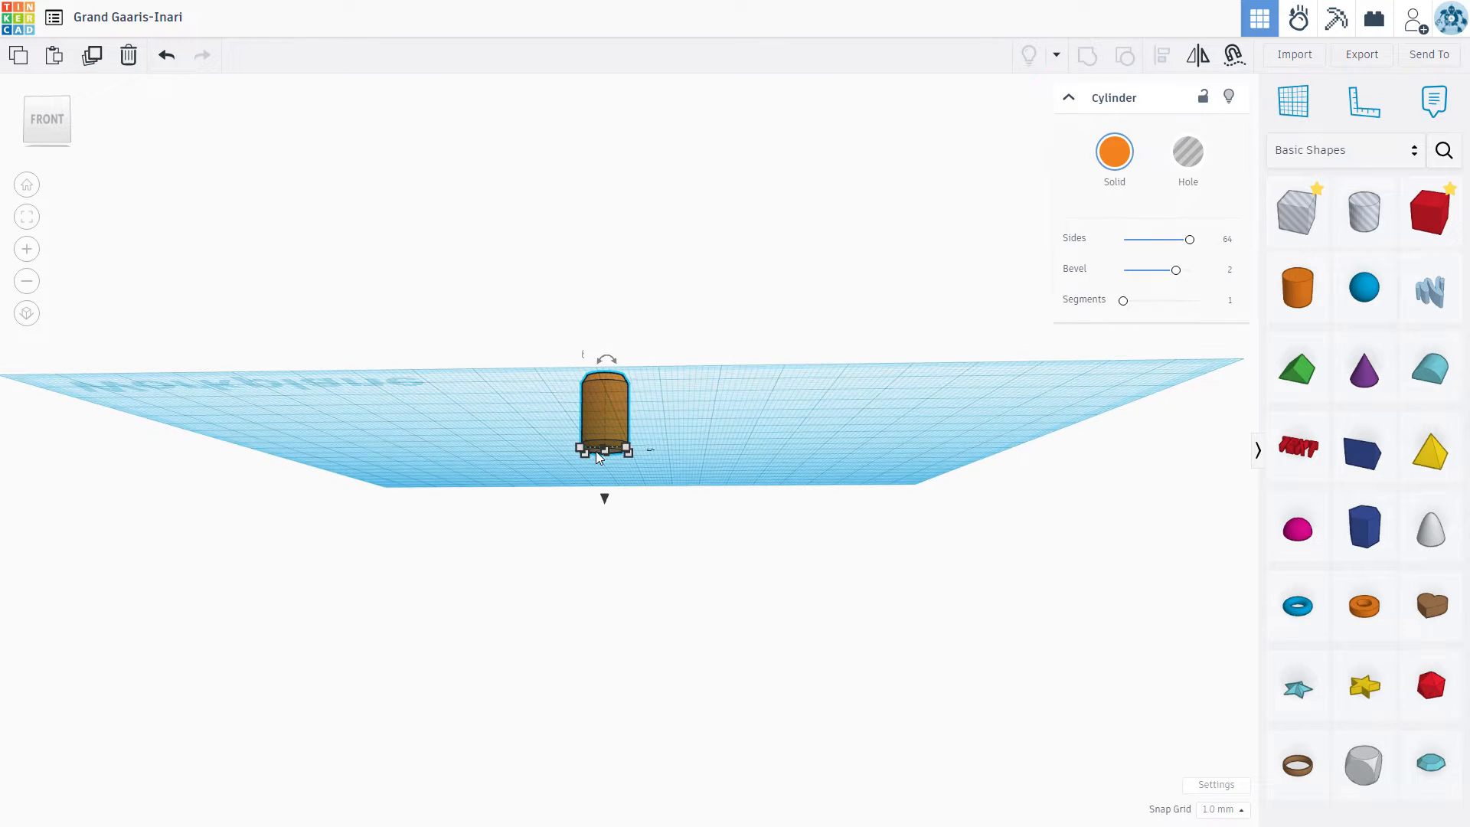
{"action": "scroll", "coordinate": [686, 438], "scroll_direction": "up", "scroll_amount": 3}
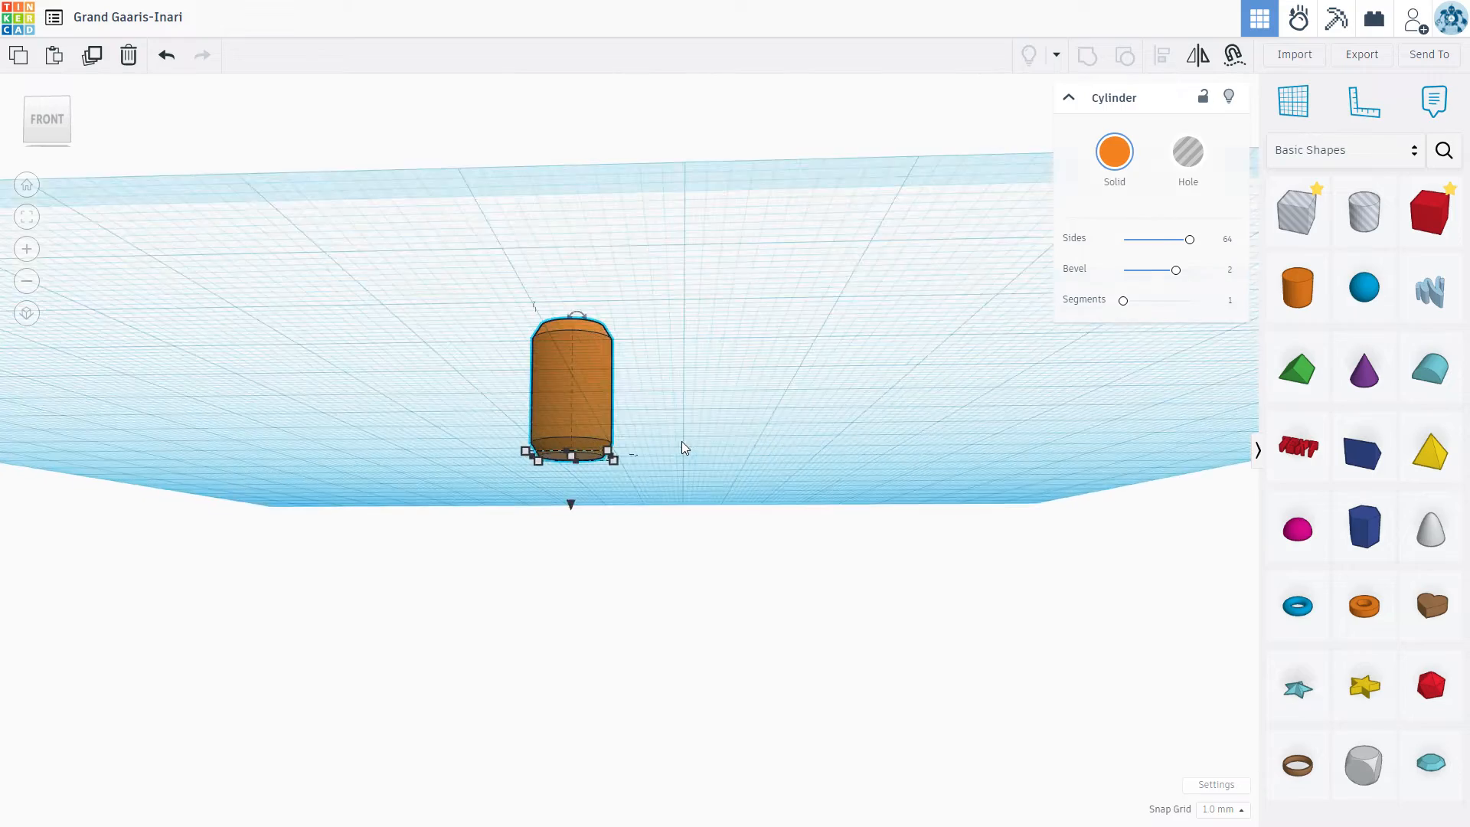
{"action": "right_click_drag", "start_coordinate": [734, 375], "coordinate": [550, 339]}
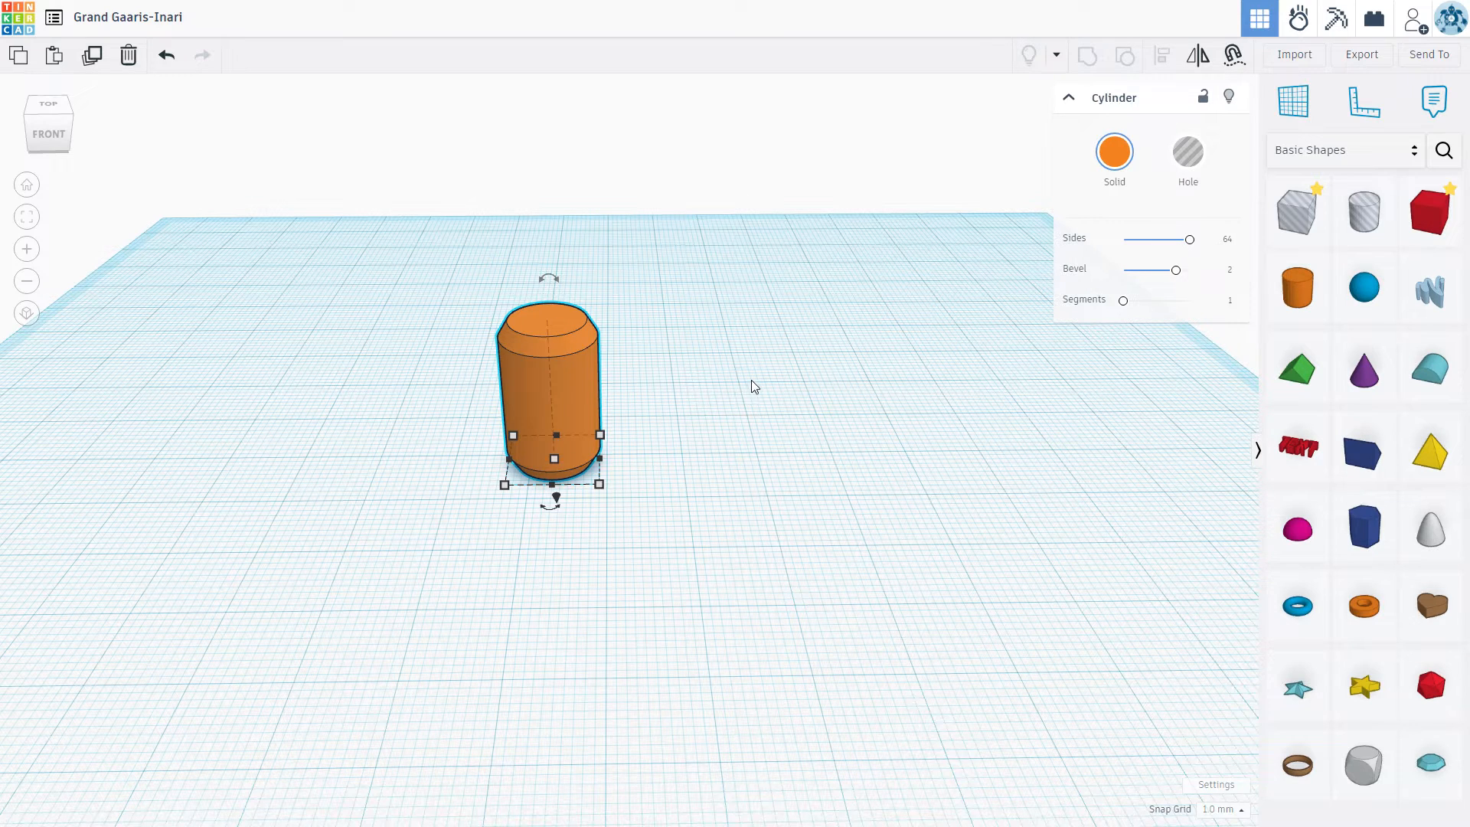
{"action": "left_click", "coordinate": [561, 249]}
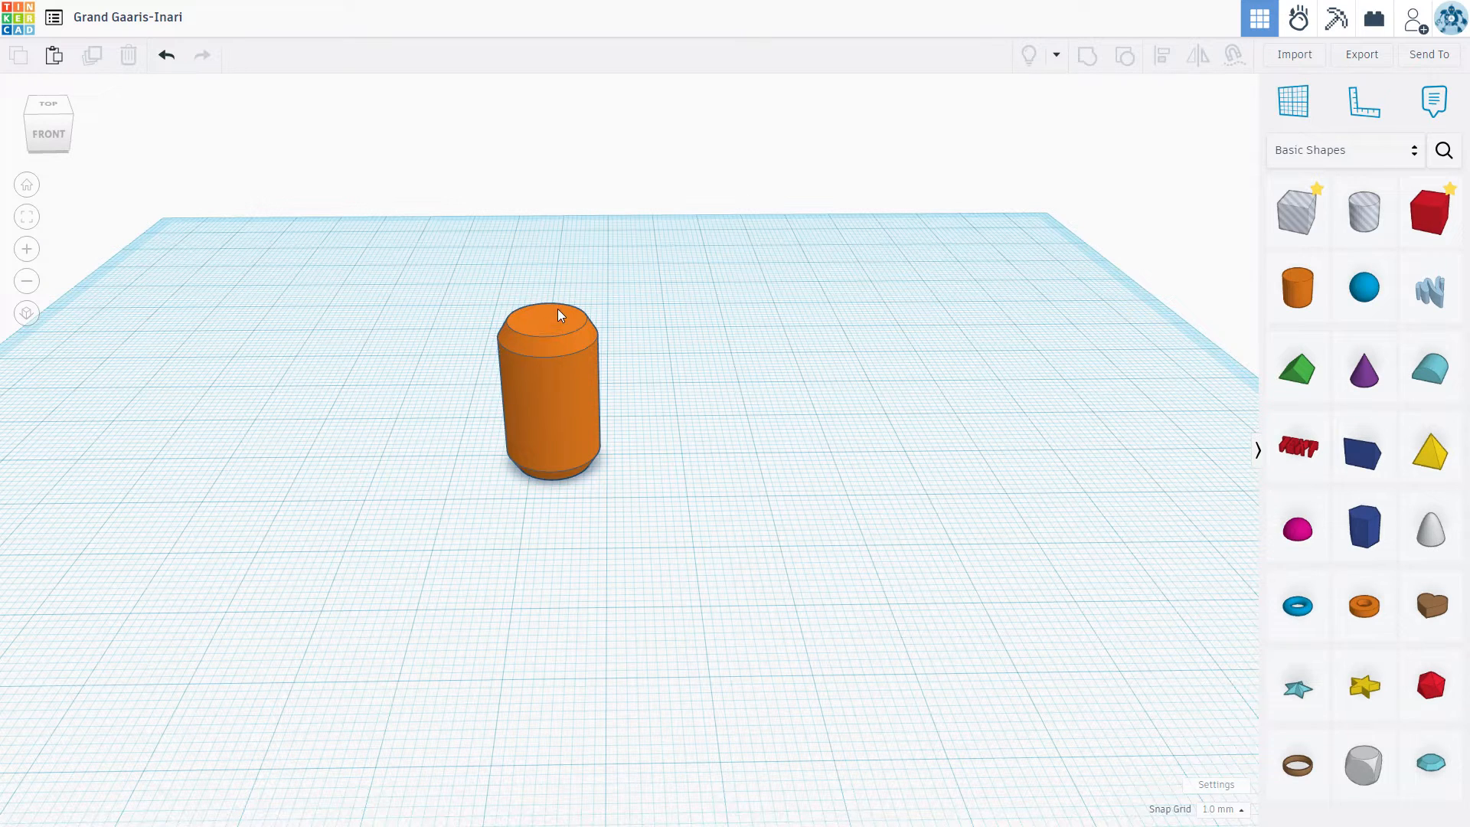
{"action": "left_click", "coordinate": [558, 314]}
{"action": "scroll", "coordinate": [562, 303], "scroll_direction": "down", "scroll_amount": 1}
{"action": "left_click_drag", "start_coordinate": [567, 287], "coordinate": [576, 340]}
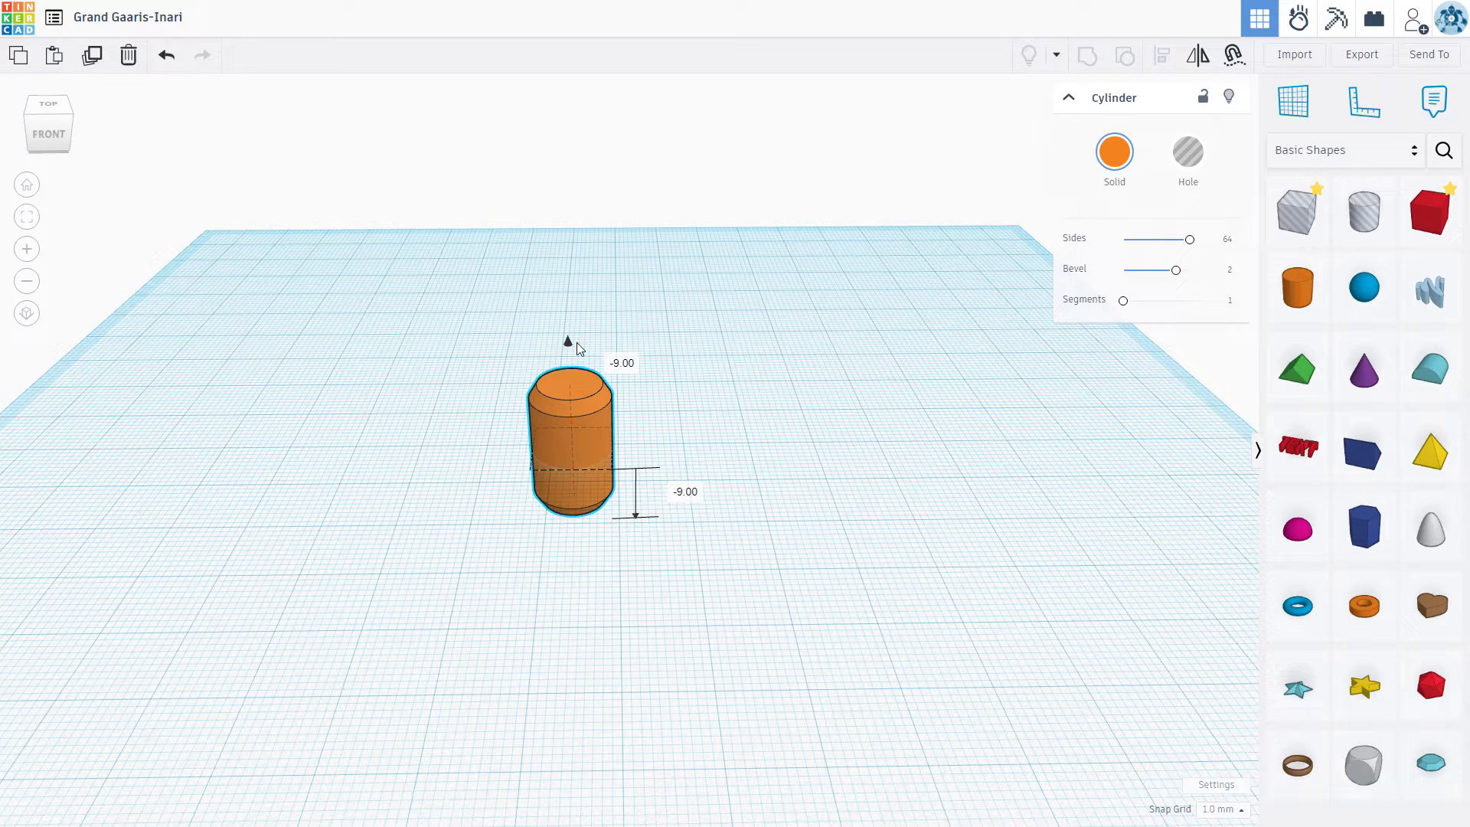
{"action": "left_click_drag", "start_coordinate": [577, 346], "coordinate": [578, 346]}
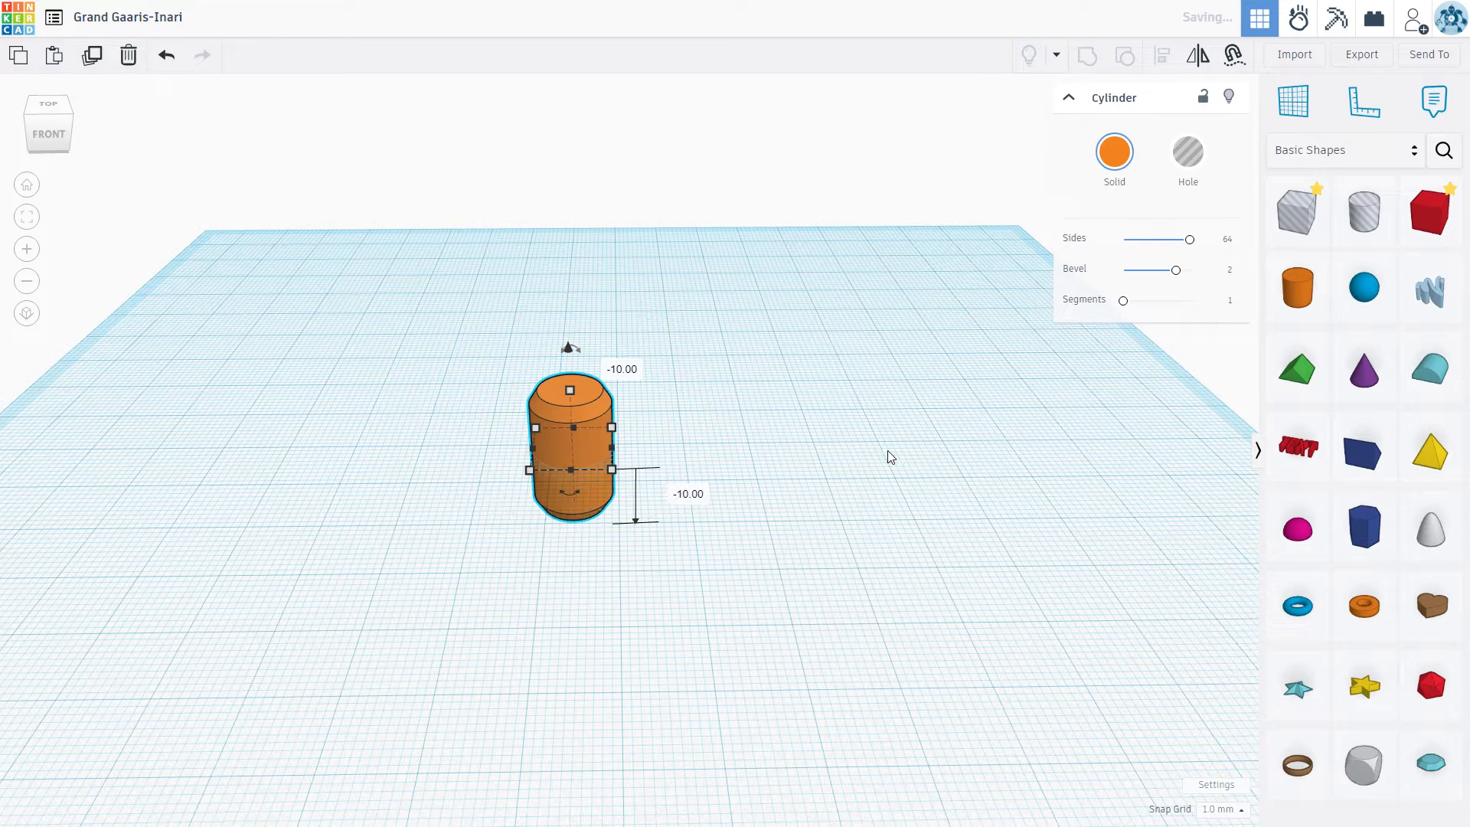
{"action": "left_click", "coordinate": [942, 450]}
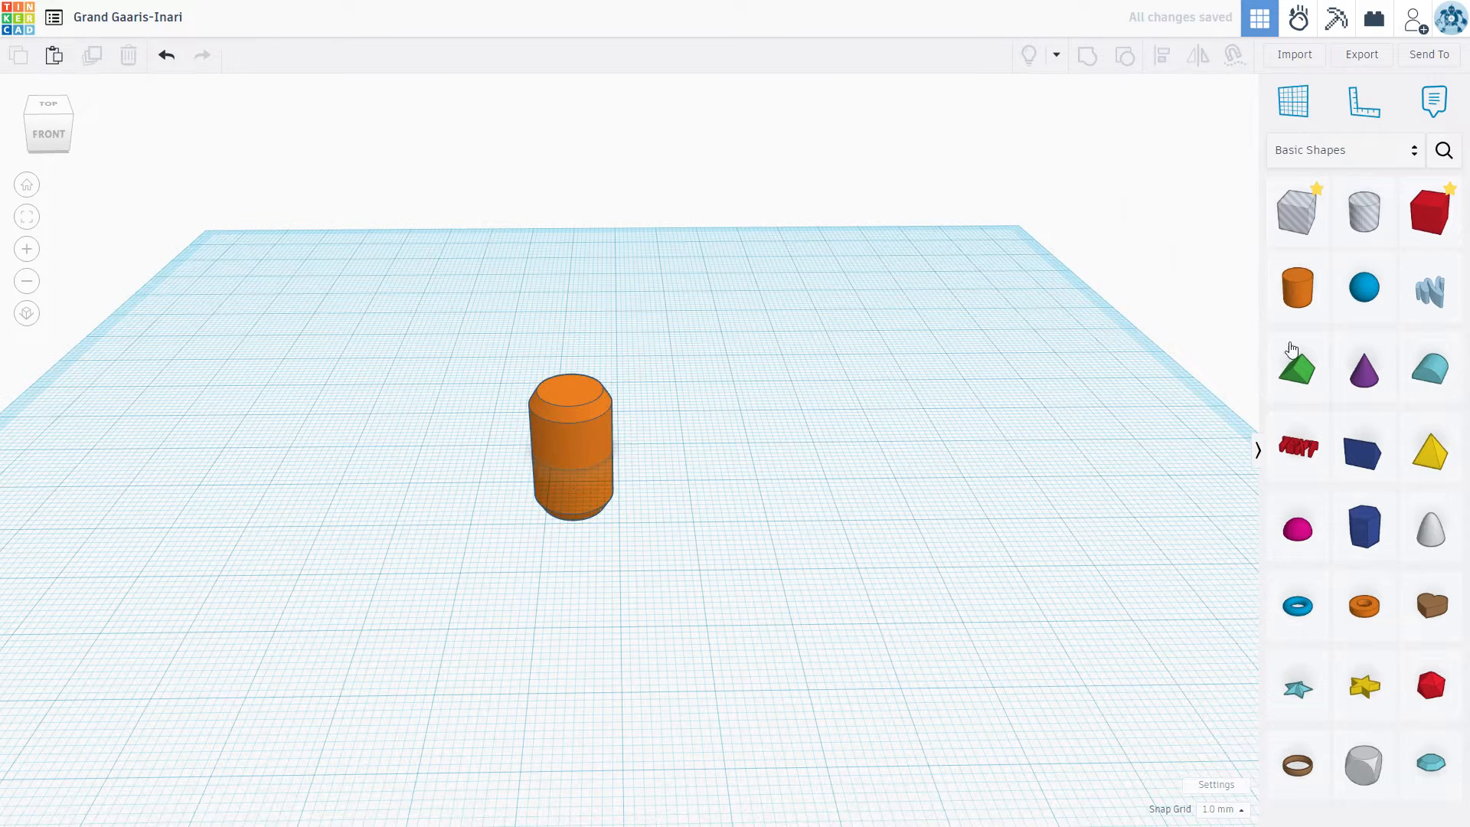
Step: Place a 20 mm box hole, lower it beneath the workplane and position it around the cylinder's lower half
{"action": "left_click_drag", "start_coordinate": [1280, 220], "coordinate": [698, 501]}
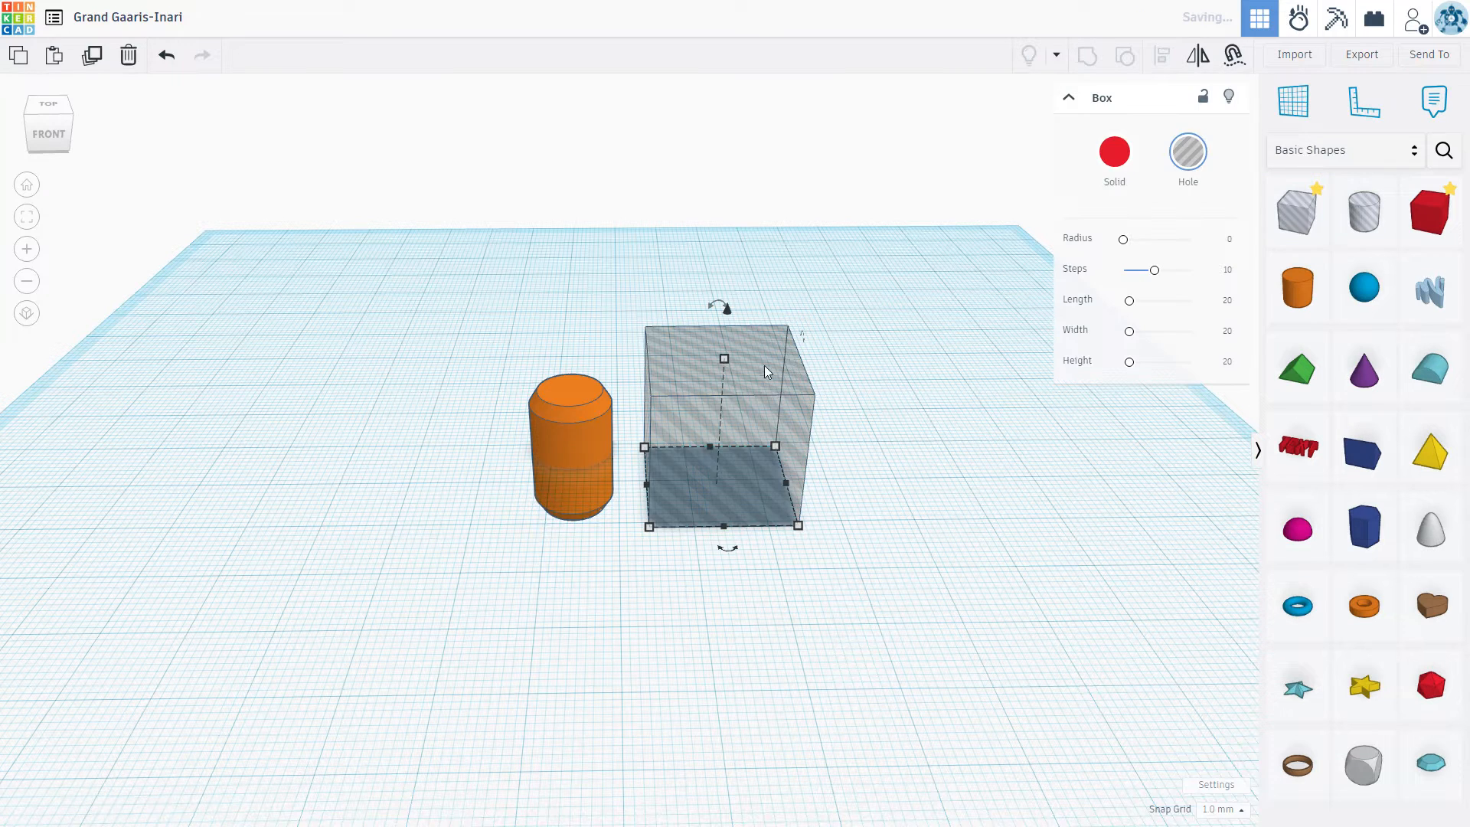
{"action": "left_click_drag", "start_coordinate": [726, 314], "coordinate": [744, 443]}
{"action": "left_click_drag", "start_coordinate": [677, 493], "coordinate": [530, 466]}
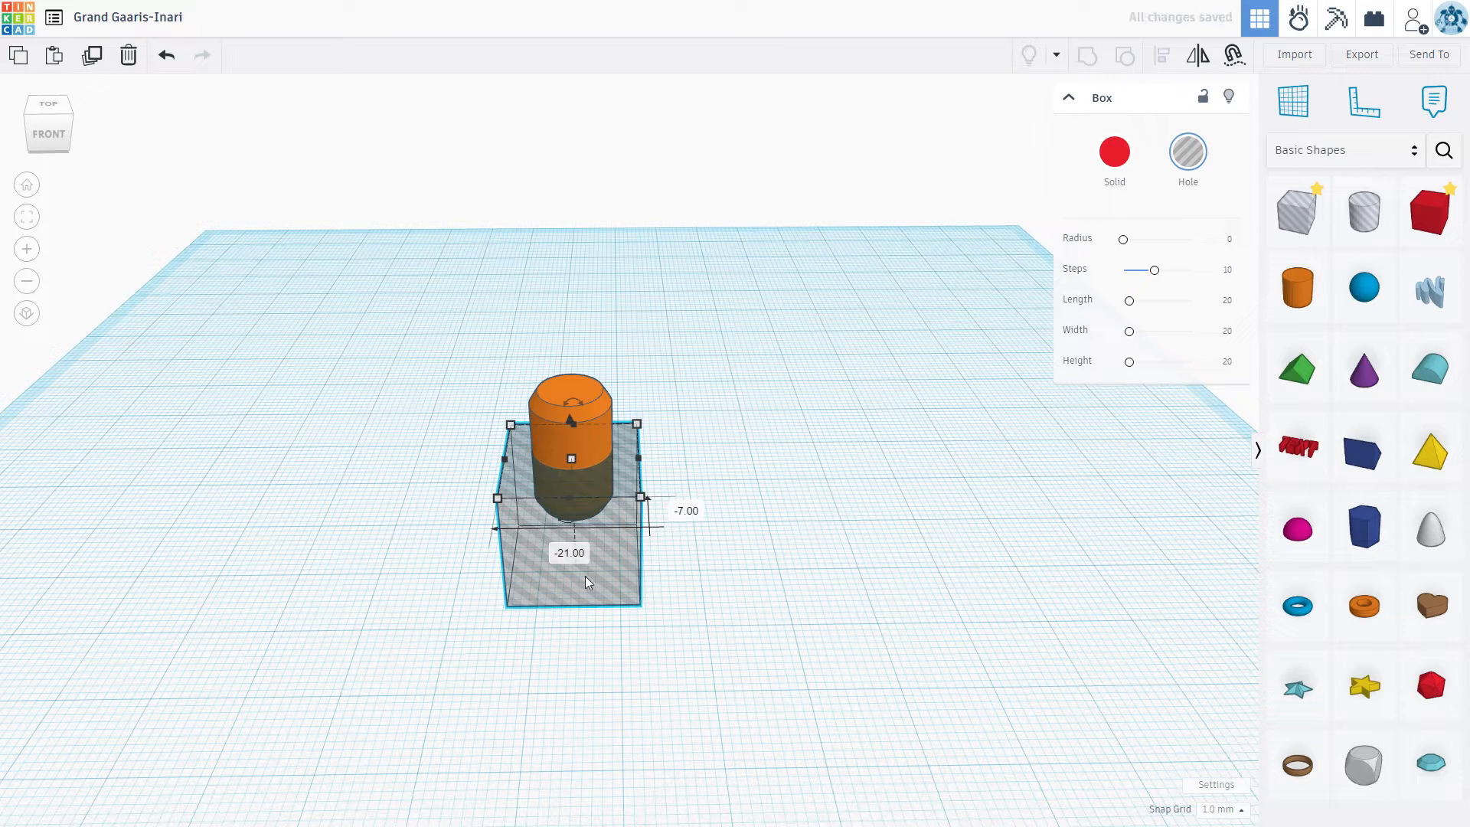
{"action": "left_click_drag", "start_coordinate": [615, 583], "coordinate": [616, 567]}
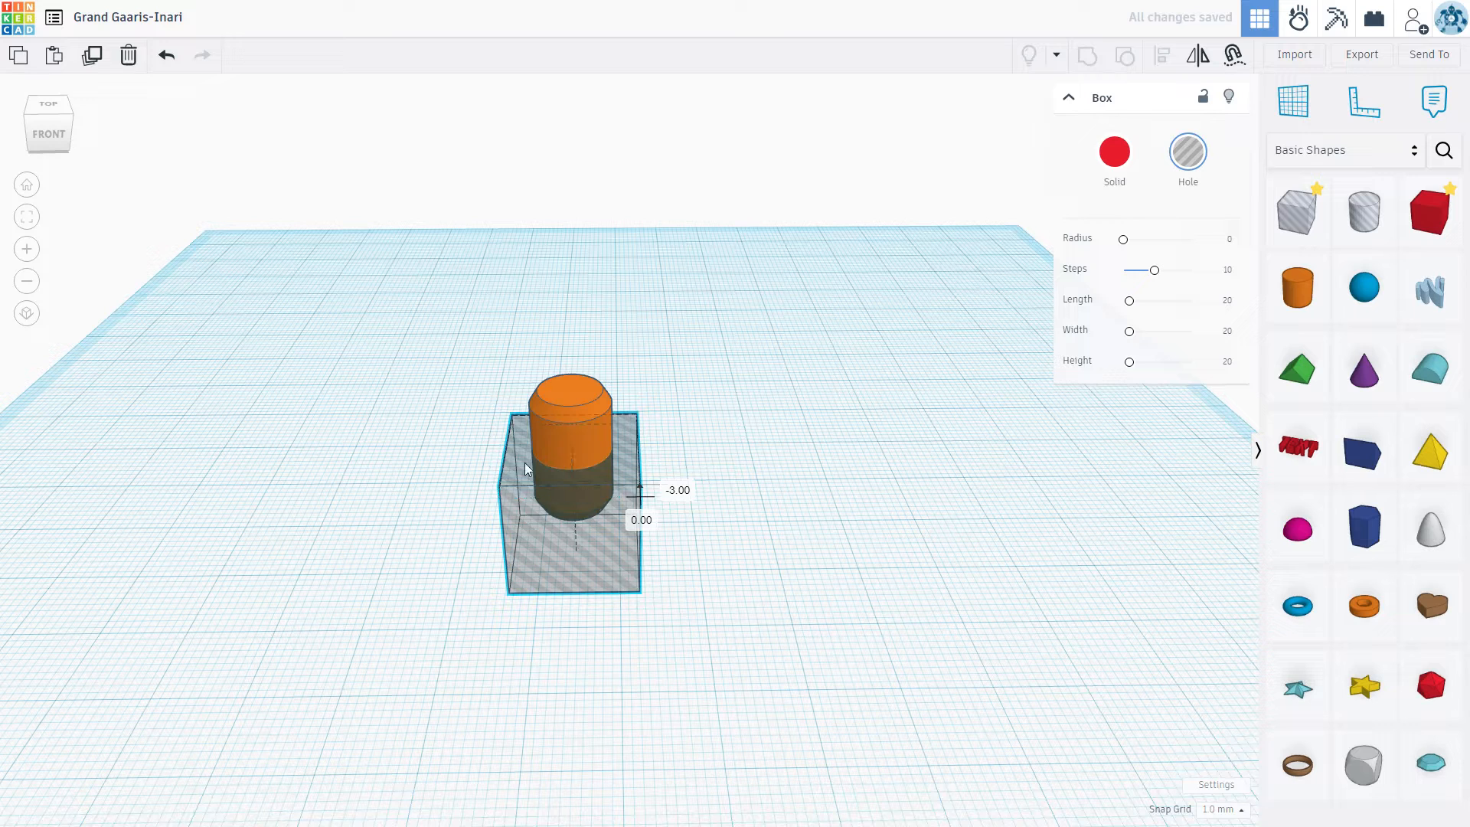
Step: Group the orange cylinder with the box hole to cut off the half below the workplane
{"action": "left_click_drag", "start_coordinate": [388, 351], "coordinate": [719, 594]}
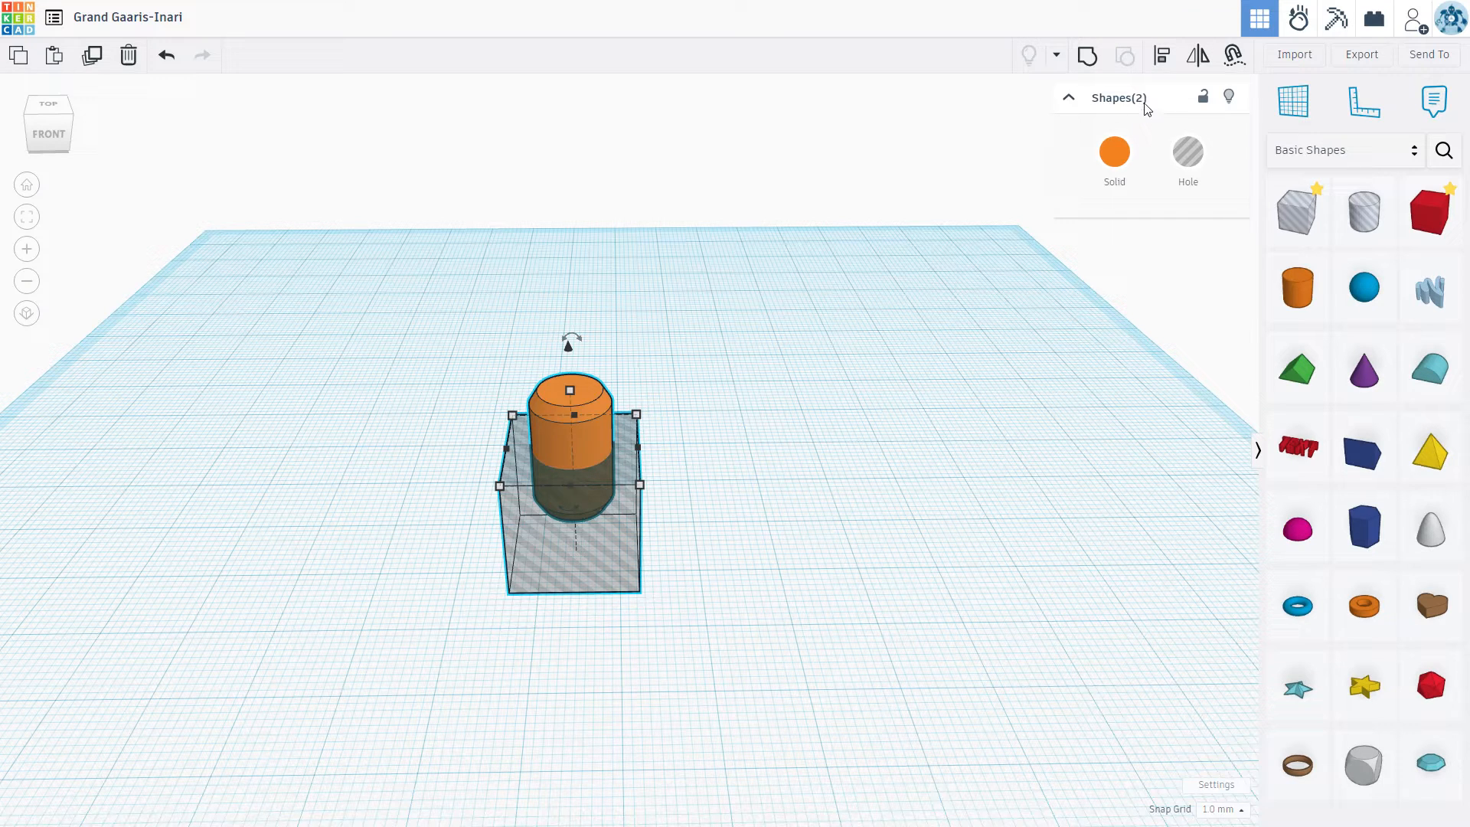
{"action": "left_click", "coordinate": [1205, 171]}
{"action": "left_click", "coordinate": [1086, 56]}
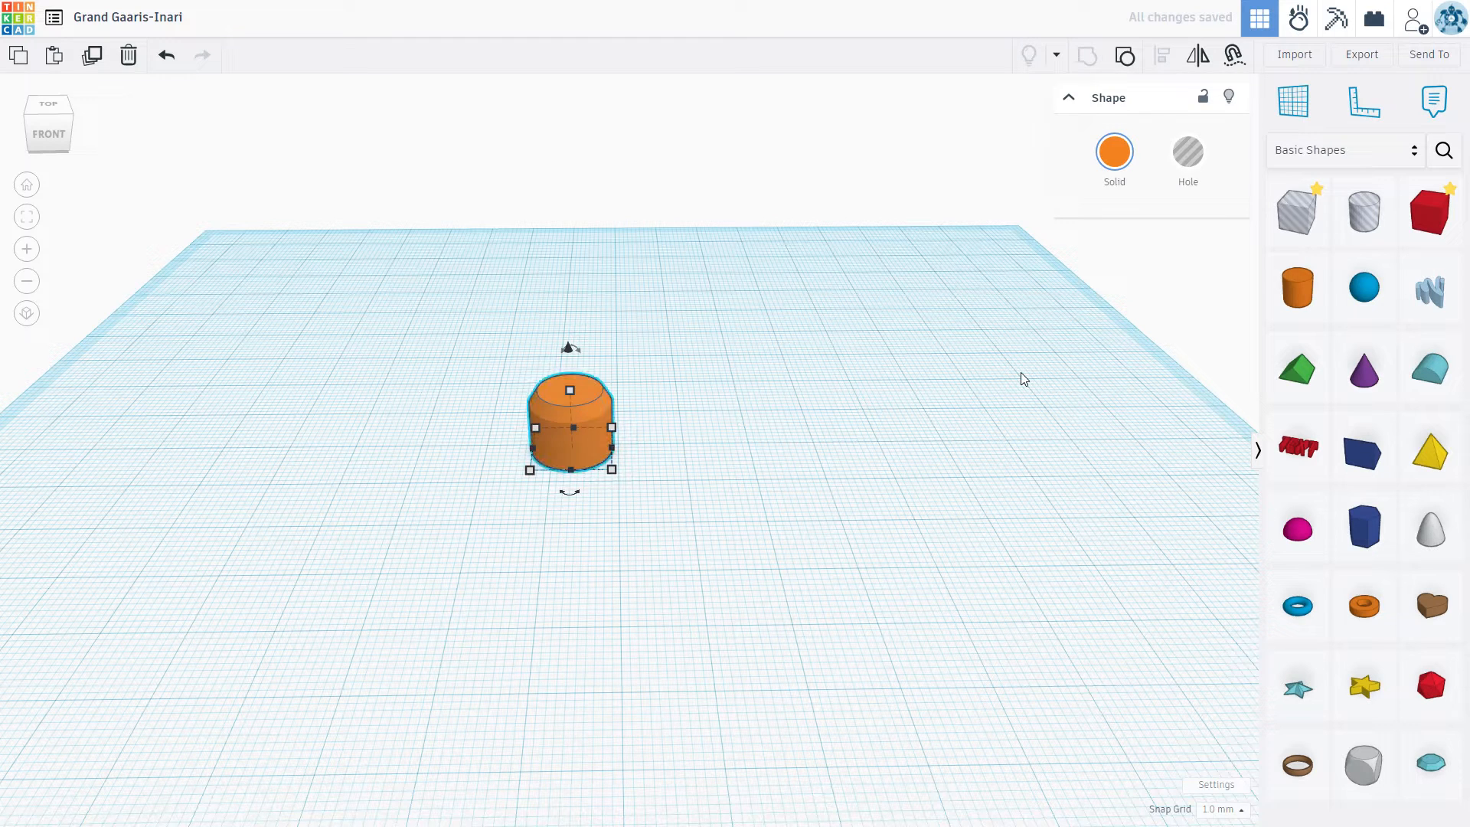
{"action": "left_click", "coordinate": [905, 531]}
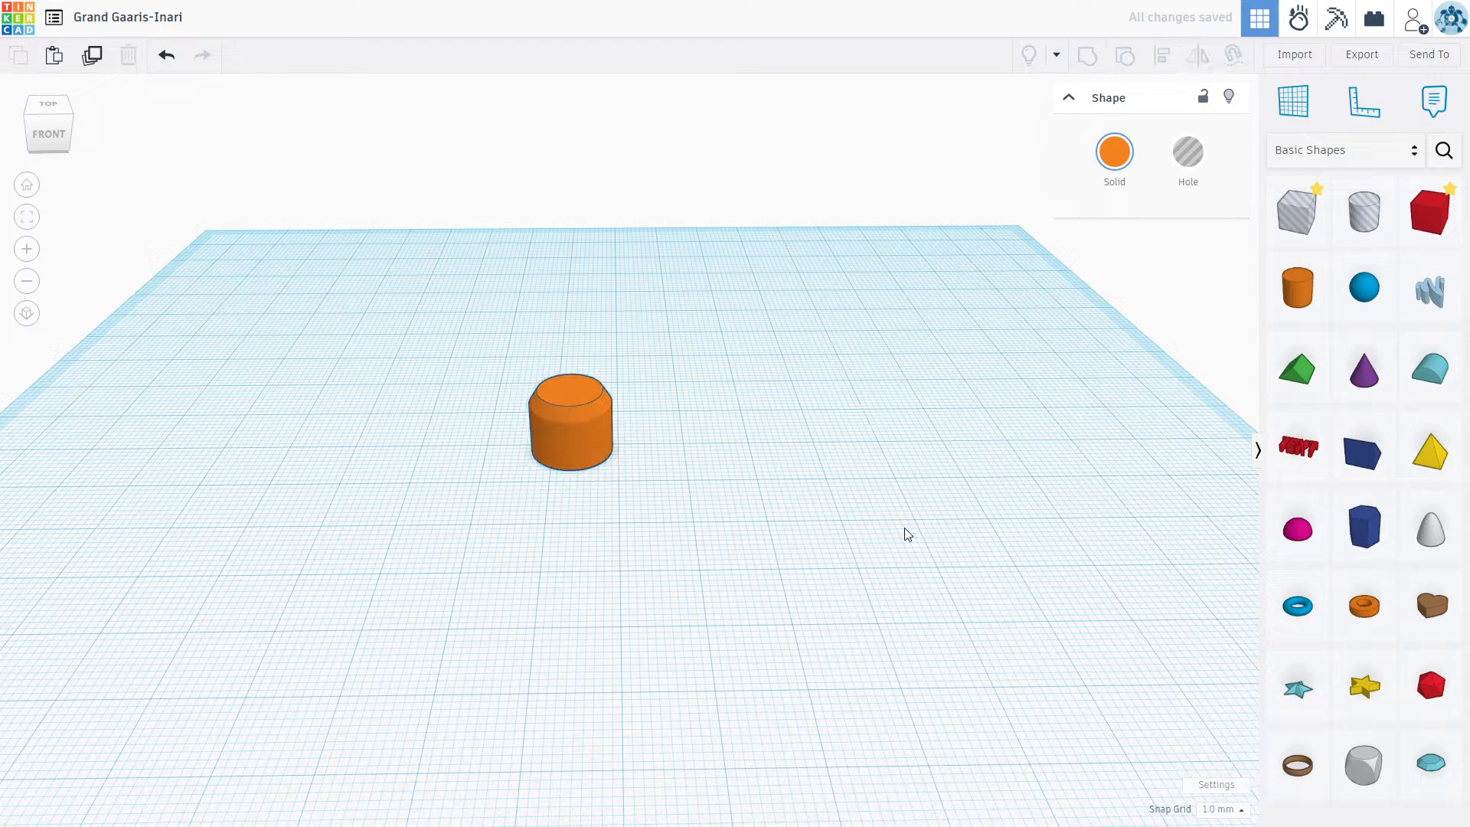
Step: Place a cylinder hole beside the orange shape and set its width to 3.2 mm
{"action": "right_click_drag", "start_coordinate": [739, 502], "coordinate": [747, 567]}
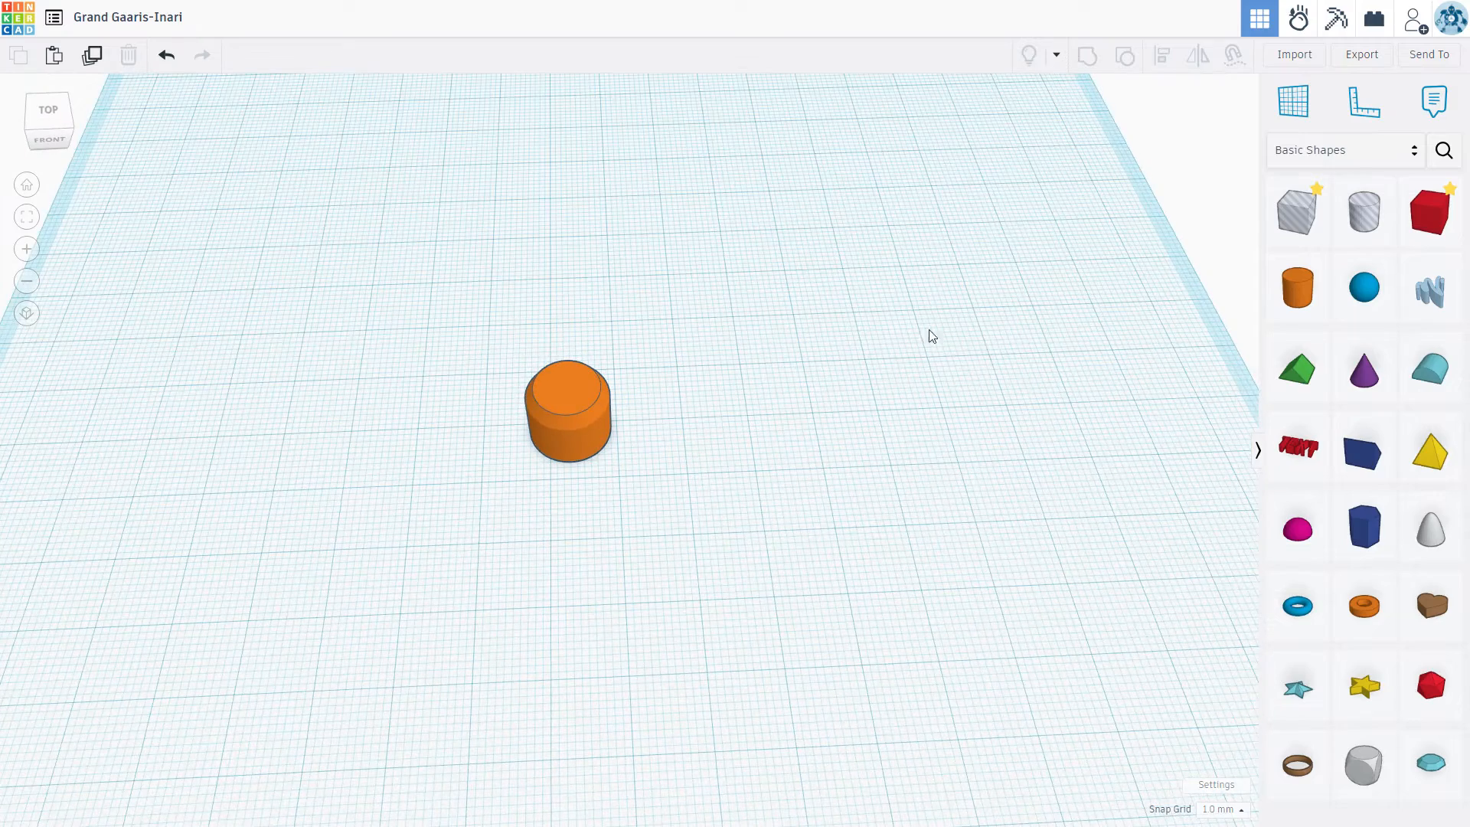
{"action": "left_click_drag", "start_coordinate": [1359, 213], "coordinate": [711, 364]}
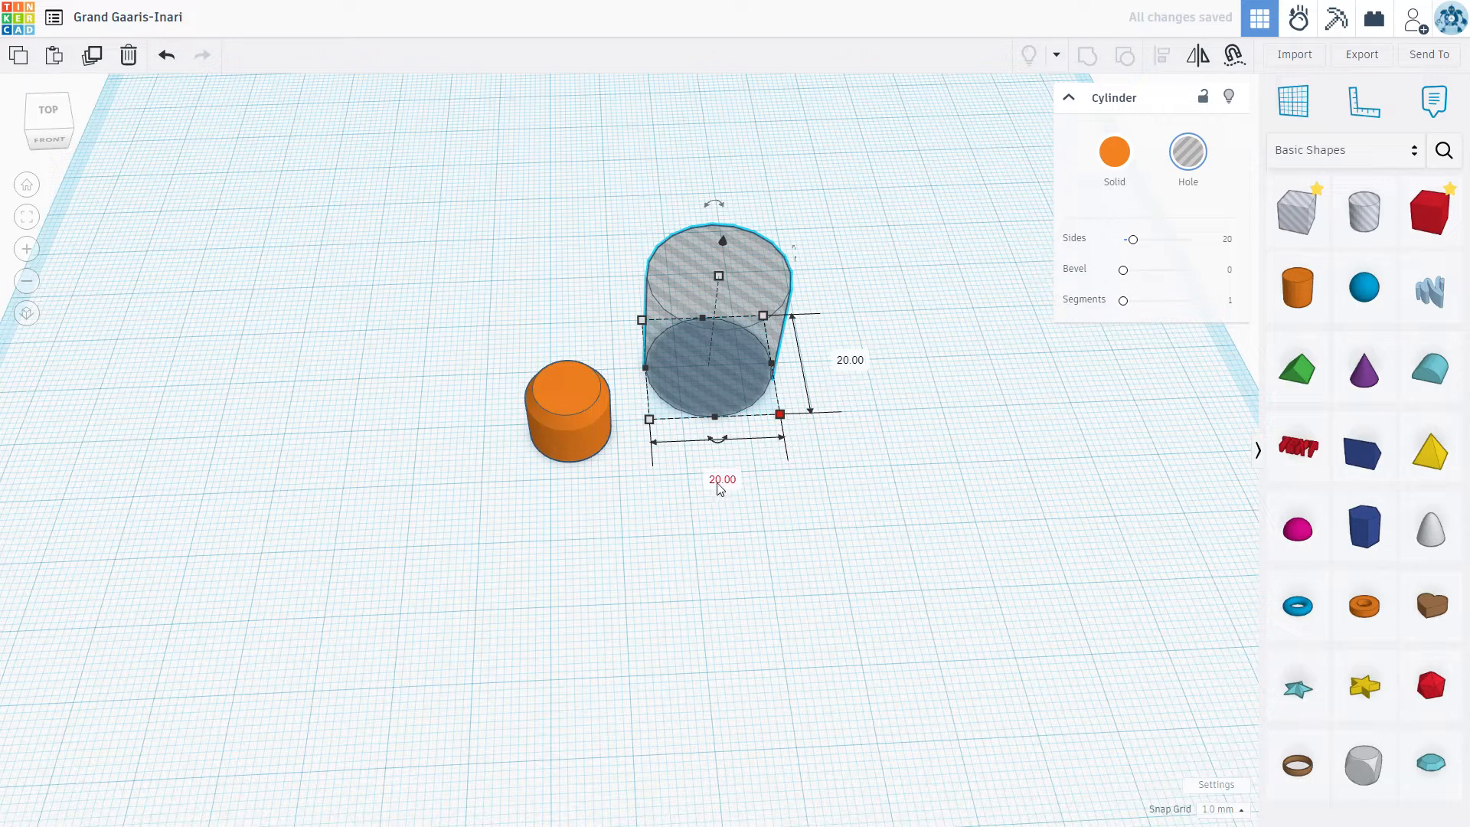
{"action": "key", "text": "Tab"}
{"action": "type", "text": "3.2"}
{"action": "key", "text": "Return"}
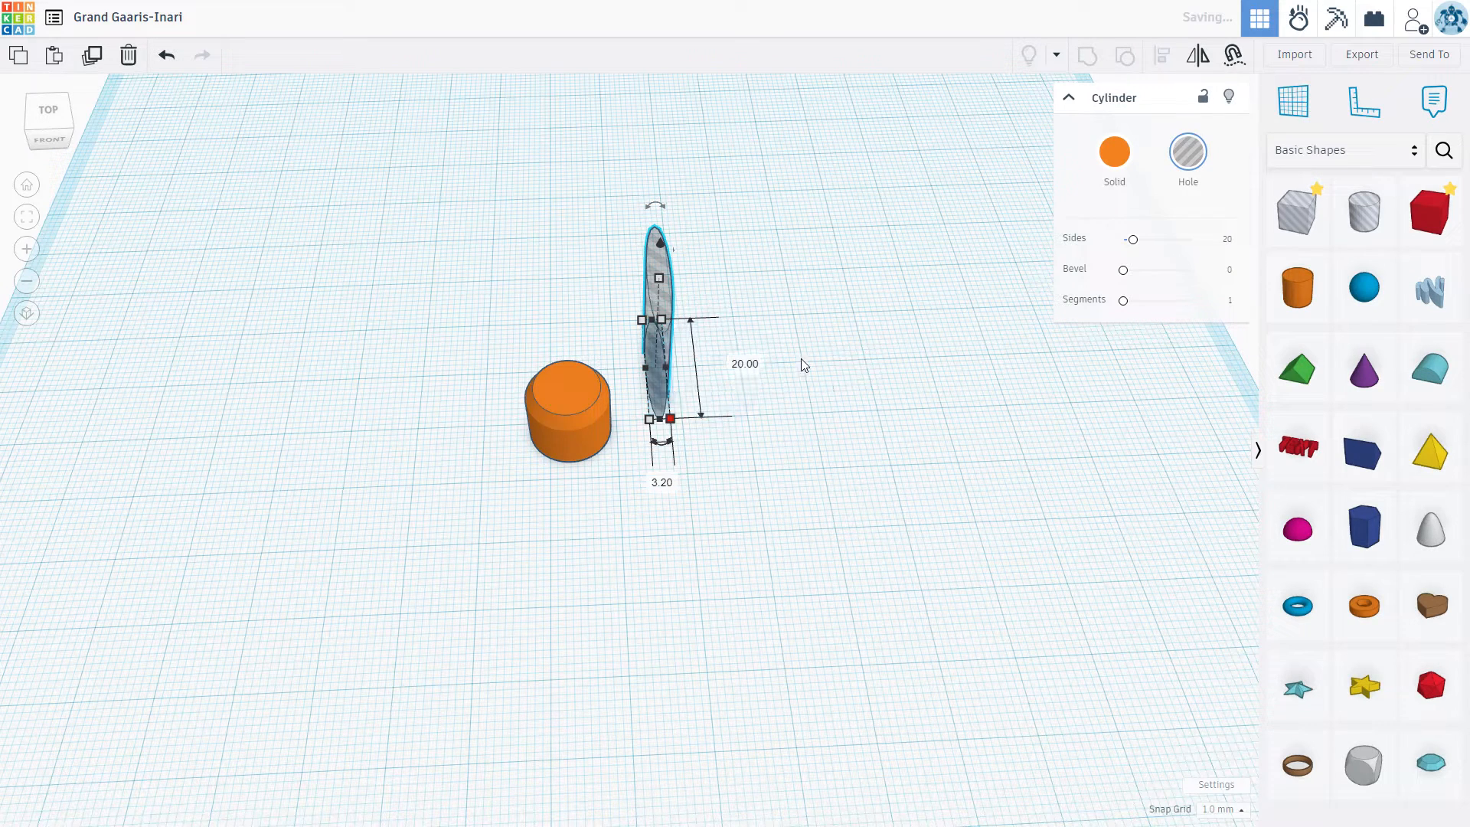
Step: Set the cylinder hole's length to 3.2 mm and its sides to 64
{"action": "left_click", "coordinate": [816, 400]}
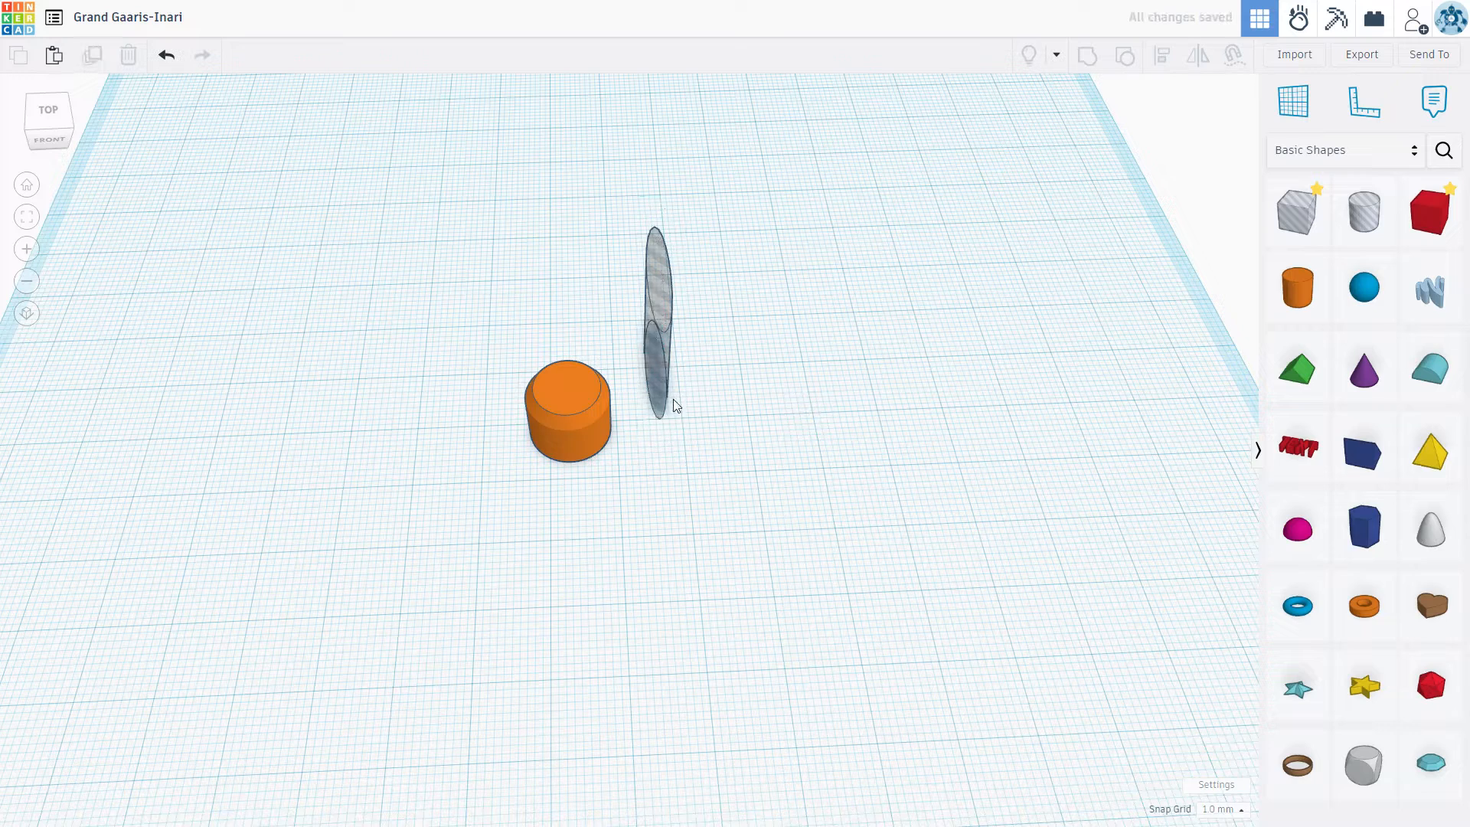
{"action": "left_click", "coordinate": [668, 418]}
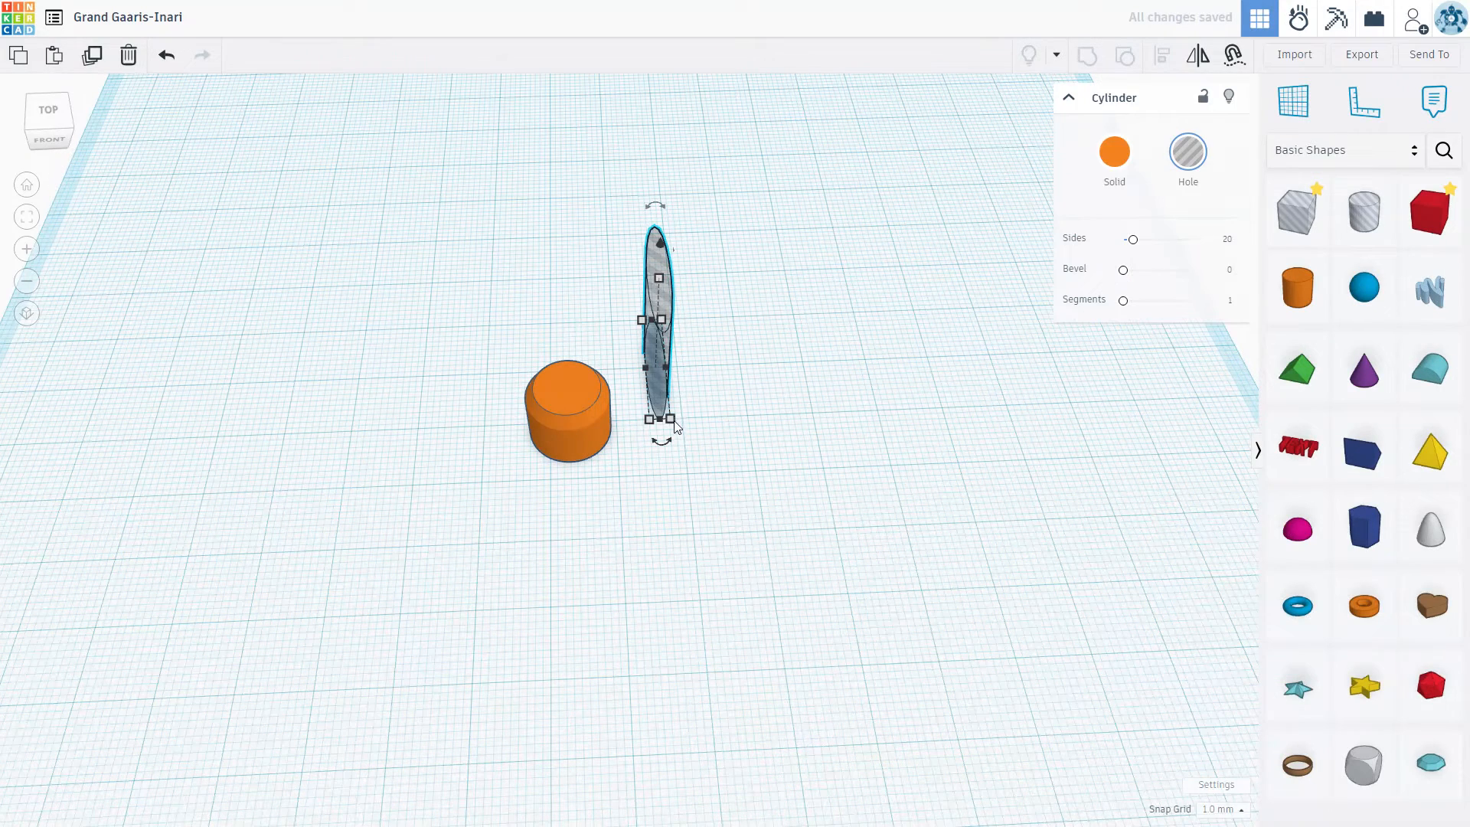
{"action": "left_click", "coordinate": [670, 418]}
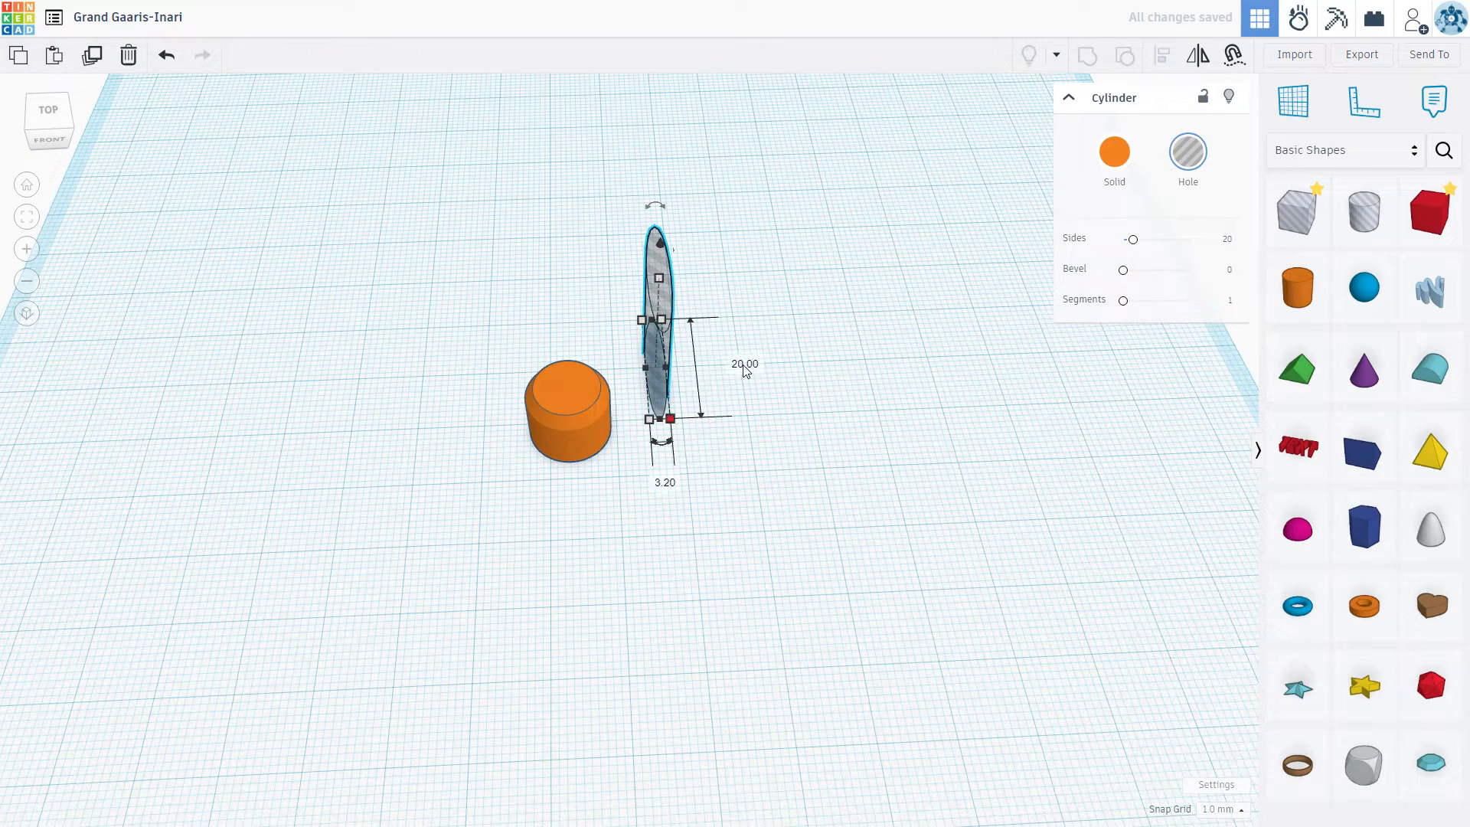
{"action": "left_click", "coordinate": [757, 373]}
{"action": "type", "text": "3.2"}
{"action": "key", "text": "Return"}
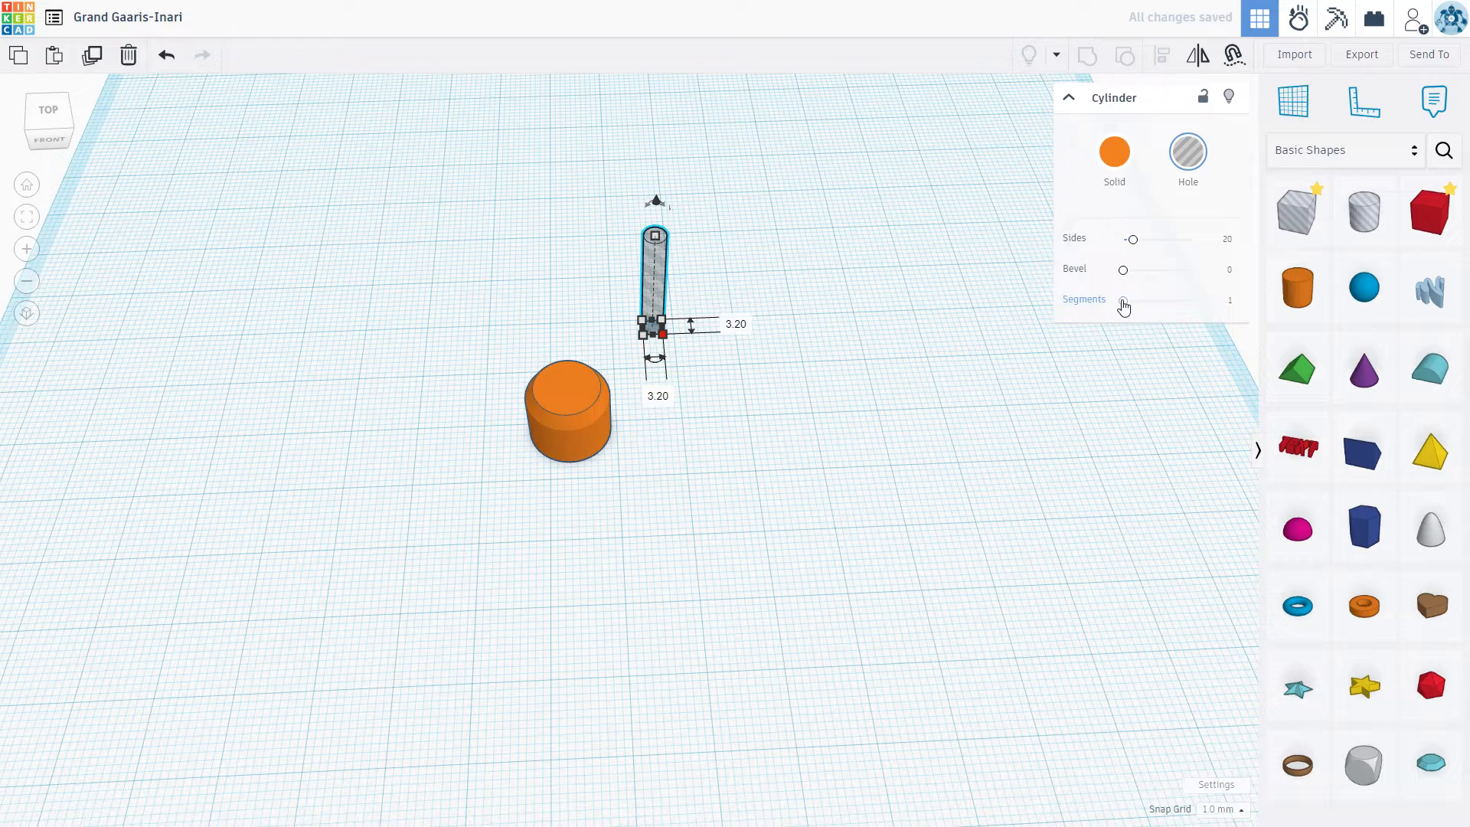
{"action": "left_click_drag", "start_coordinate": [1133, 240], "coordinate": [1286, 258]}
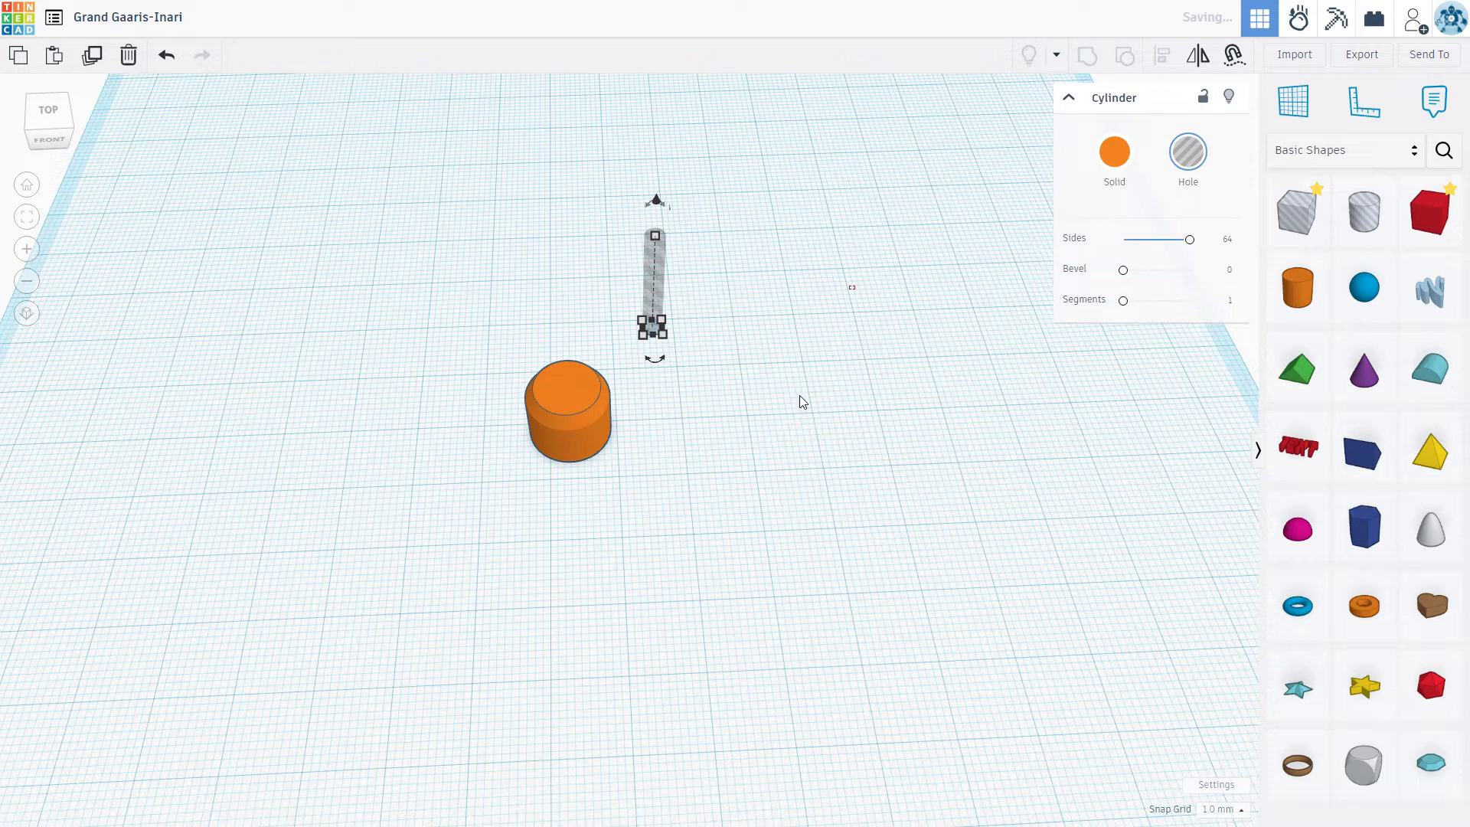
{"action": "left_click", "coordinate": [761, 342]}
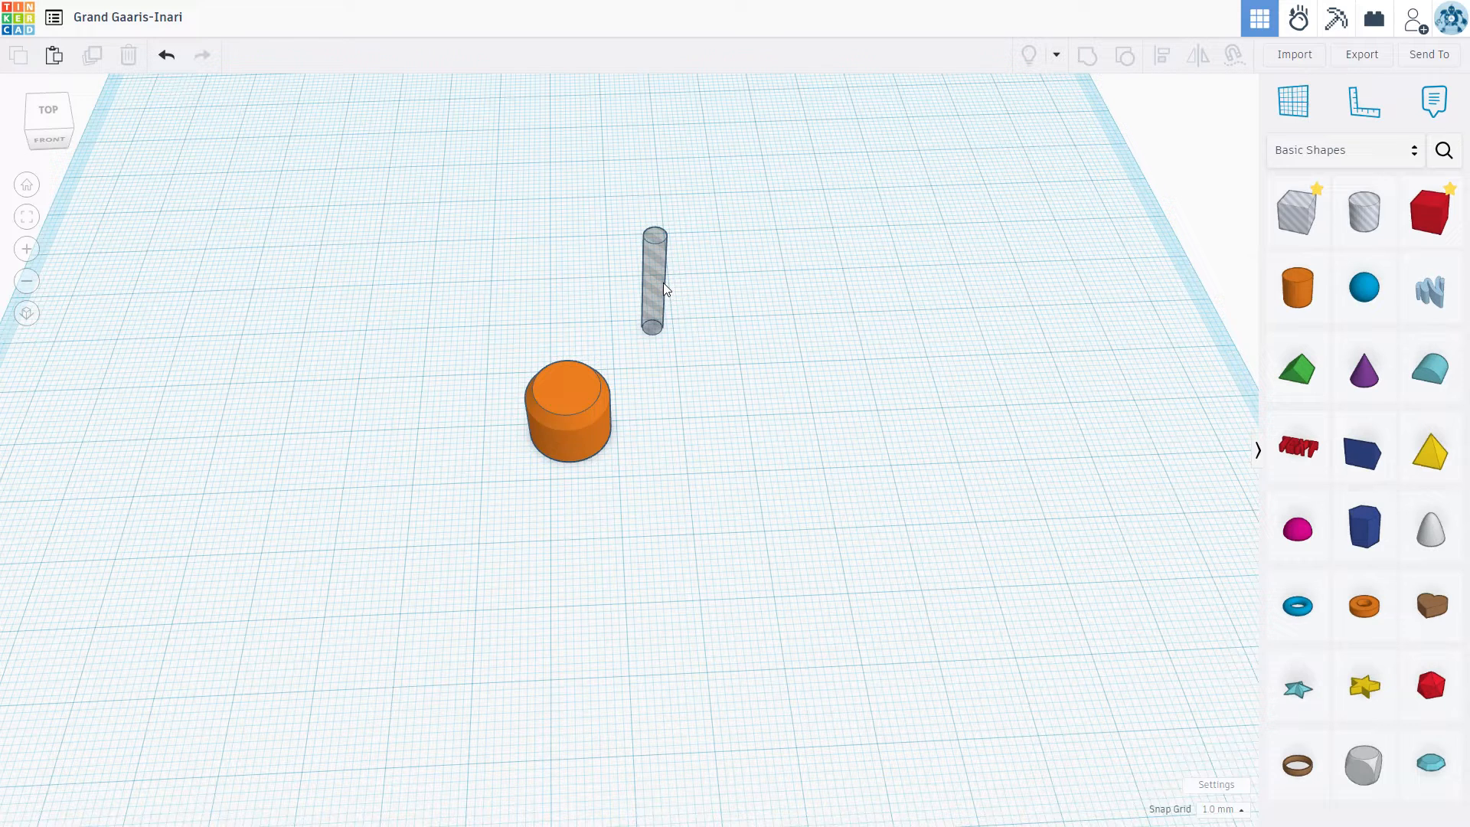
Step: Move the 3.2 mm cylinder hole to a free spot close beside the orange shape
{"action": "left_click_drag", "start_coordinate": [662, 286], "coordinate": [563, 393]}
{"action": "left_click_drag", "start_coordinate": [600, 348], "coordinate": [681, 355]}
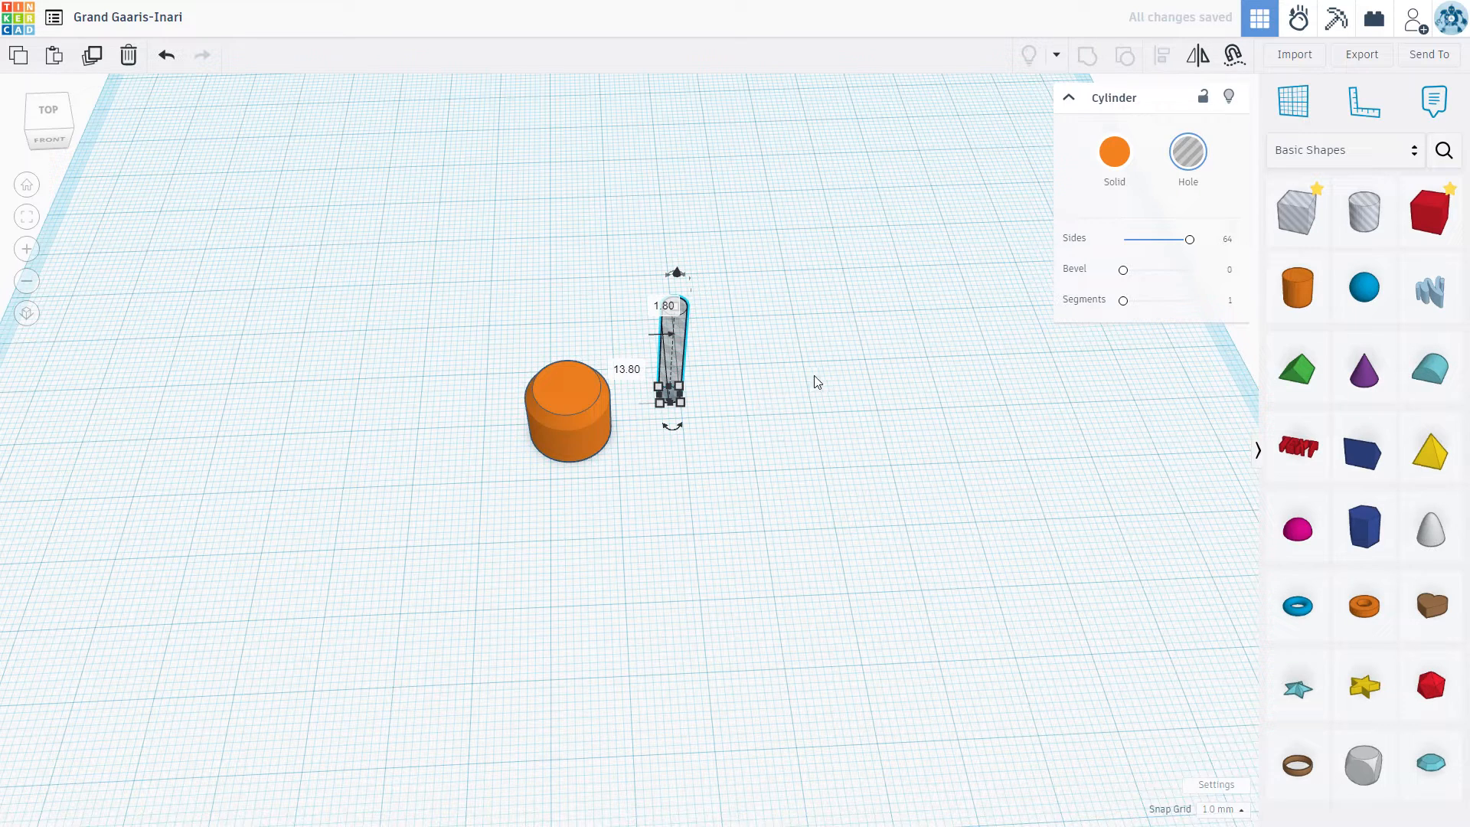
{"action": "left_click", "coordinate": [374, 267]}
Step: Align the 3.2 mm cylinder hole to the centre of the orange shape in length, width and height
{"action": "left_click_drag", "start_coordinate": [377, 249], "coordinate": [757, 501]}
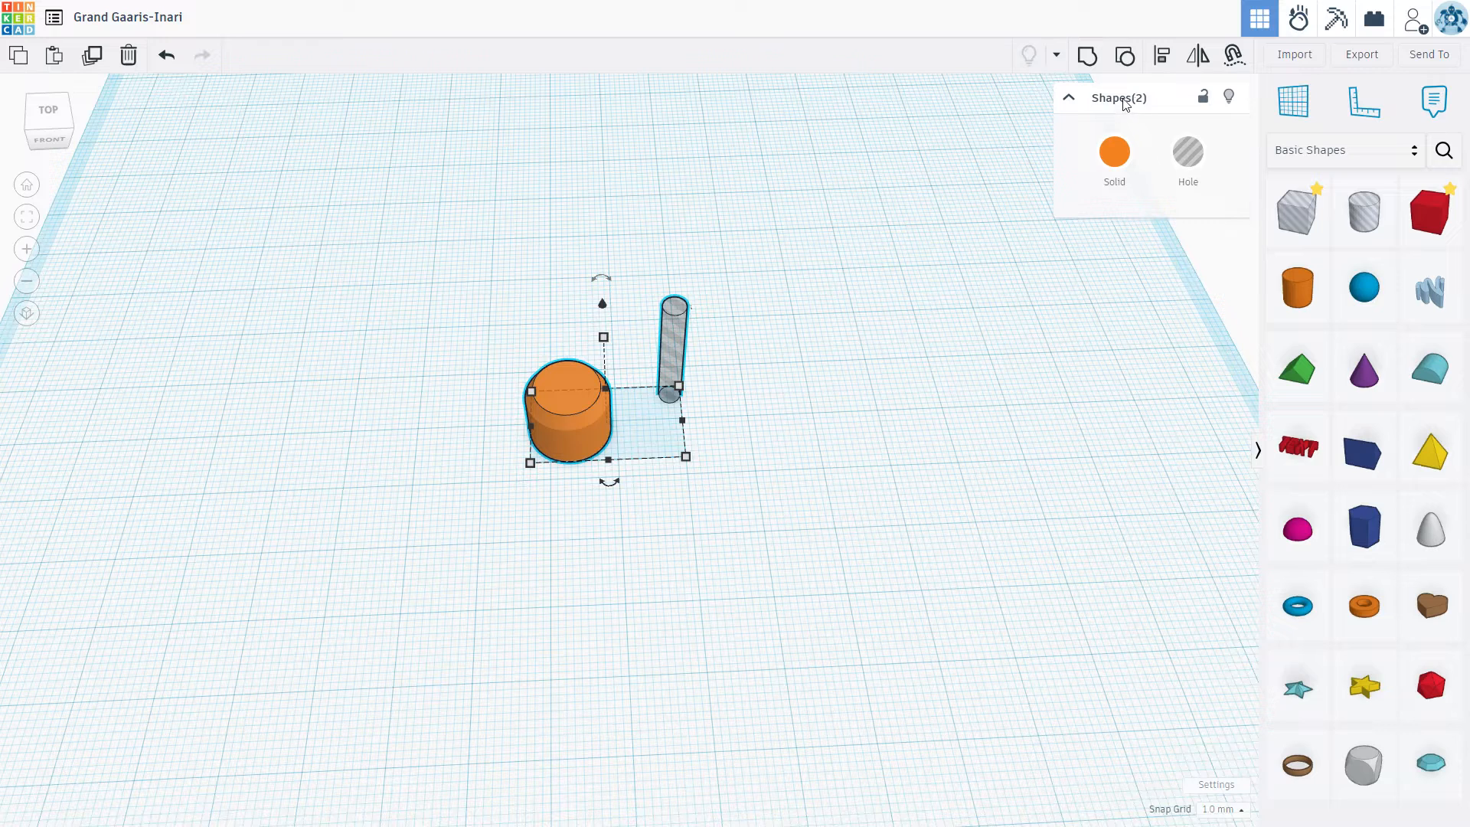
{"action": "left_click", "coordinate": [1160, 57]}
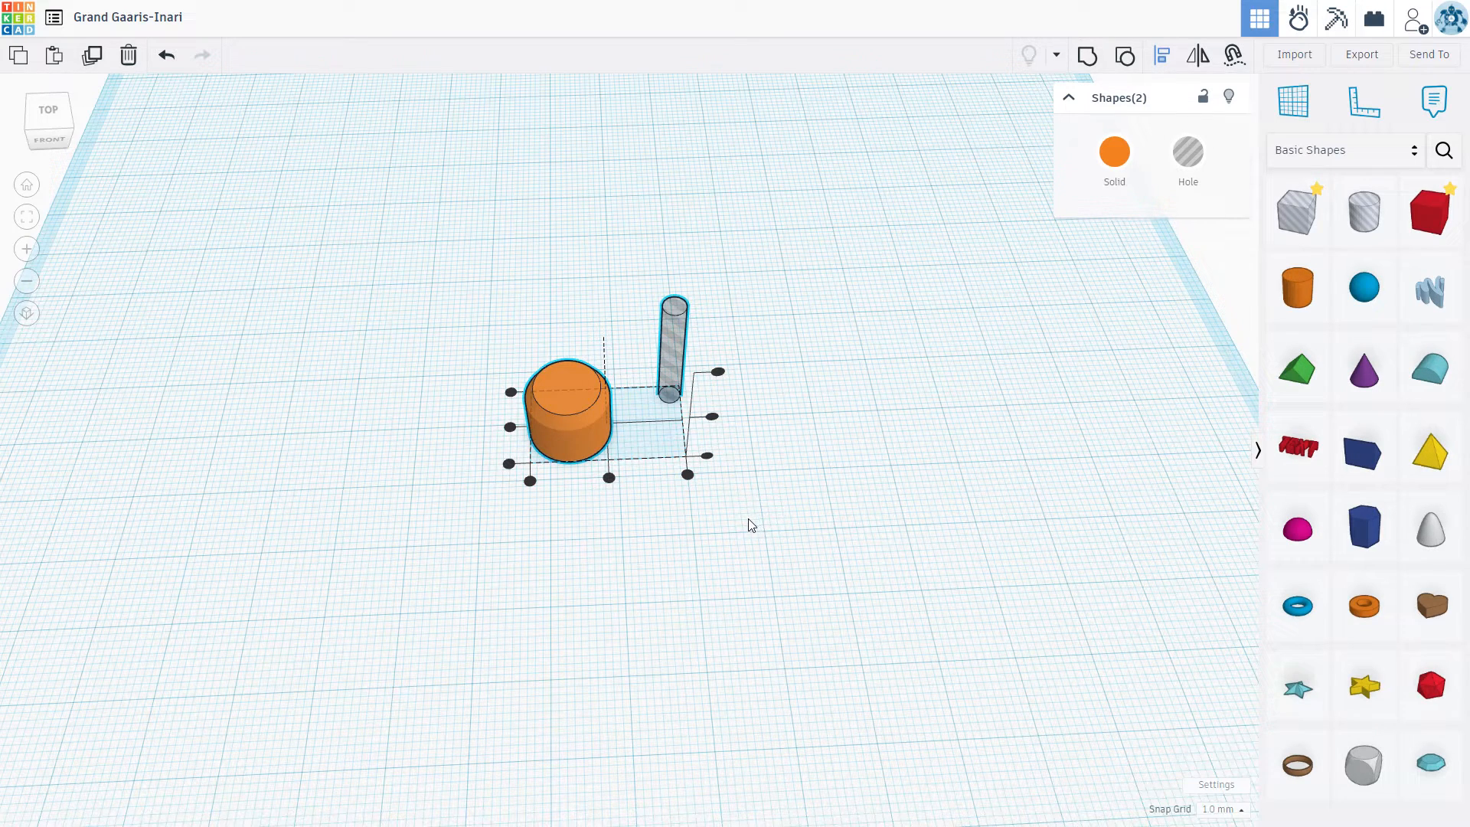
{"action": "left_click", "coordinate": [570, 452]}
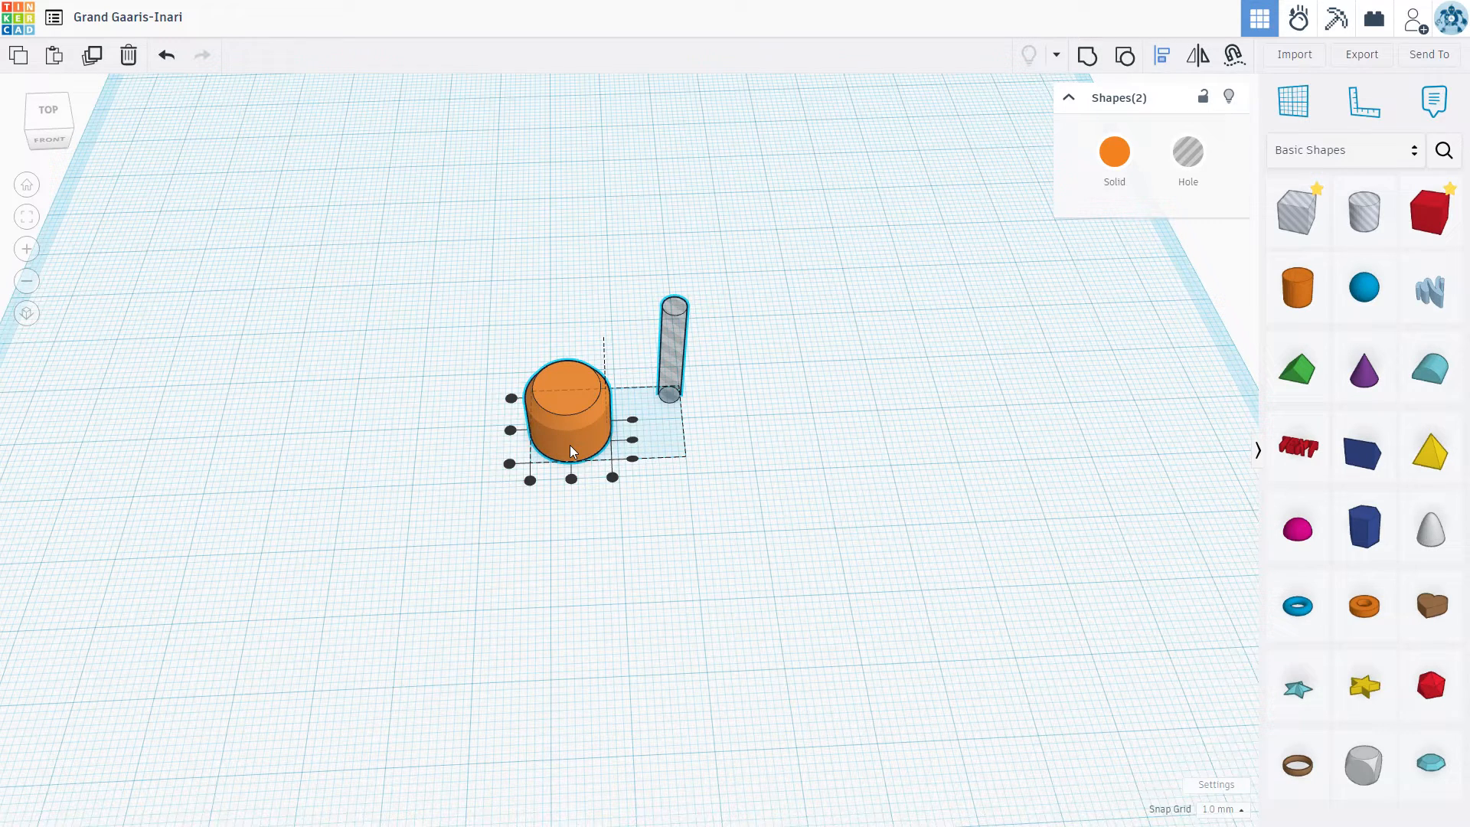
{"action": "mouse_move", "coordinate": [571, 479]}
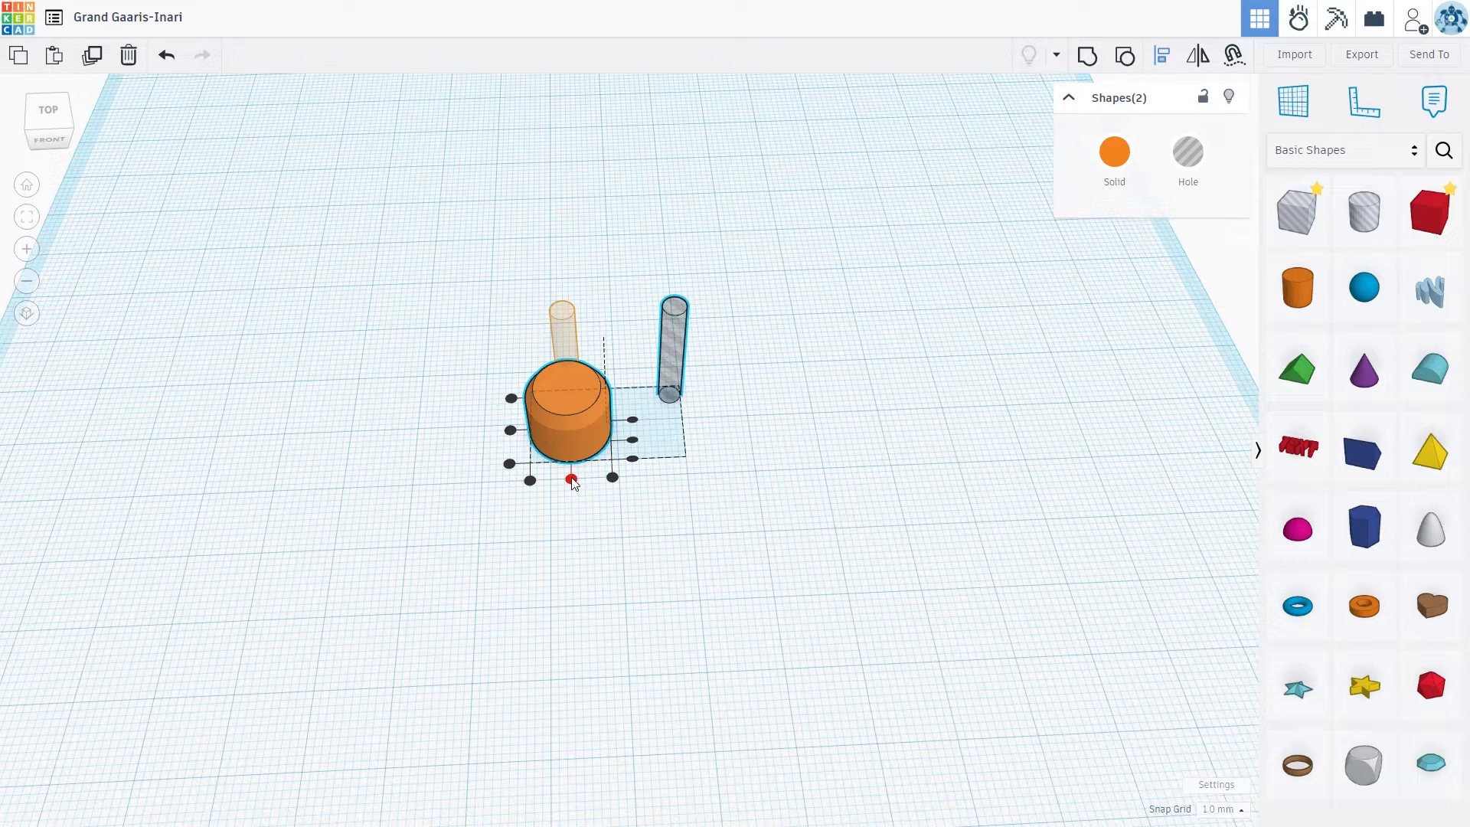
{"action": "left_click", "coordinate": [571, 480]}
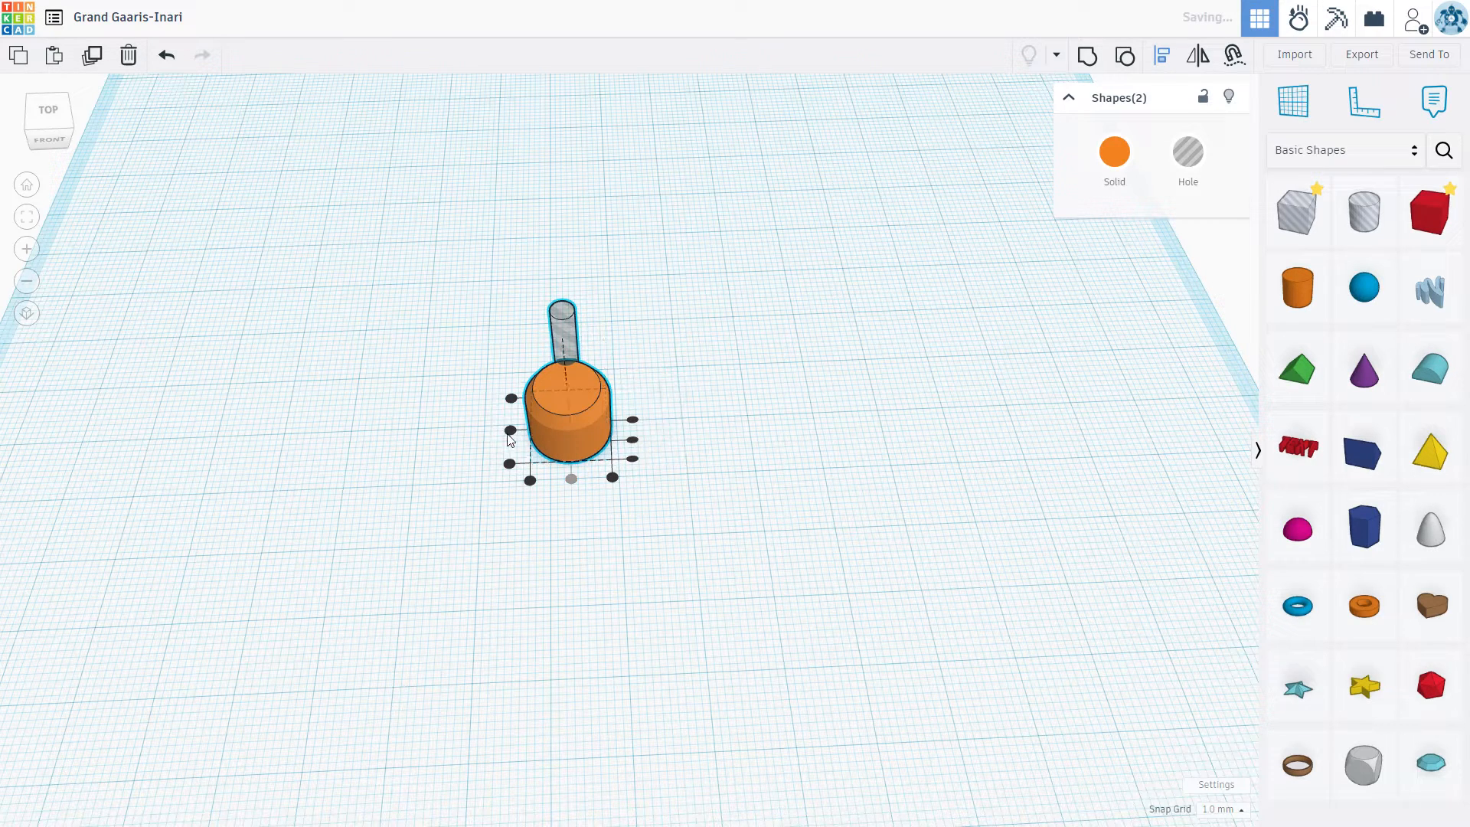
{"action": "left_click", "coordinate": [510, 430]}
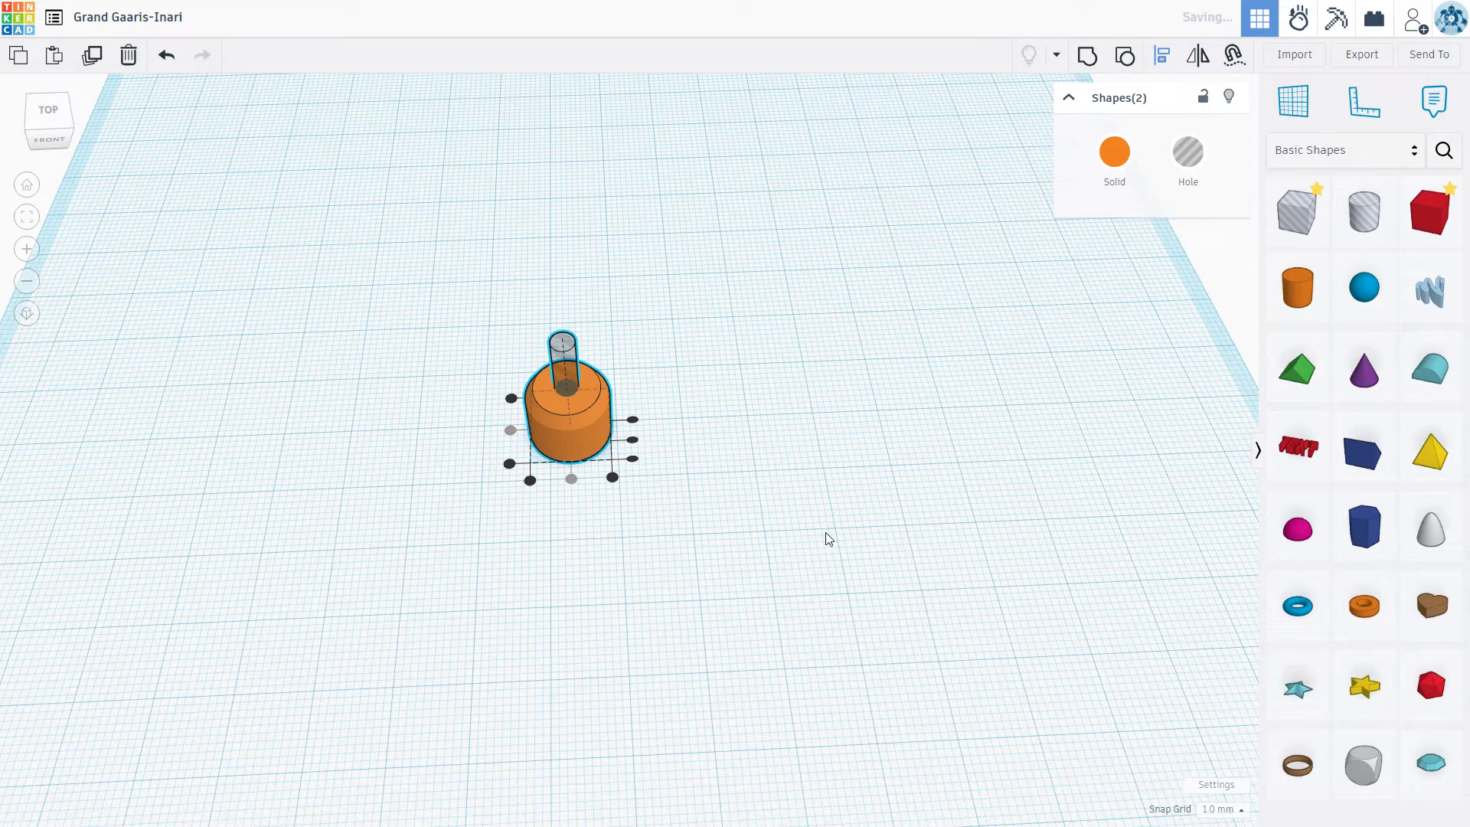
{"action": "right_click_drag", "start_coordinate": [738, 450], "coordinate": [676, 443]}
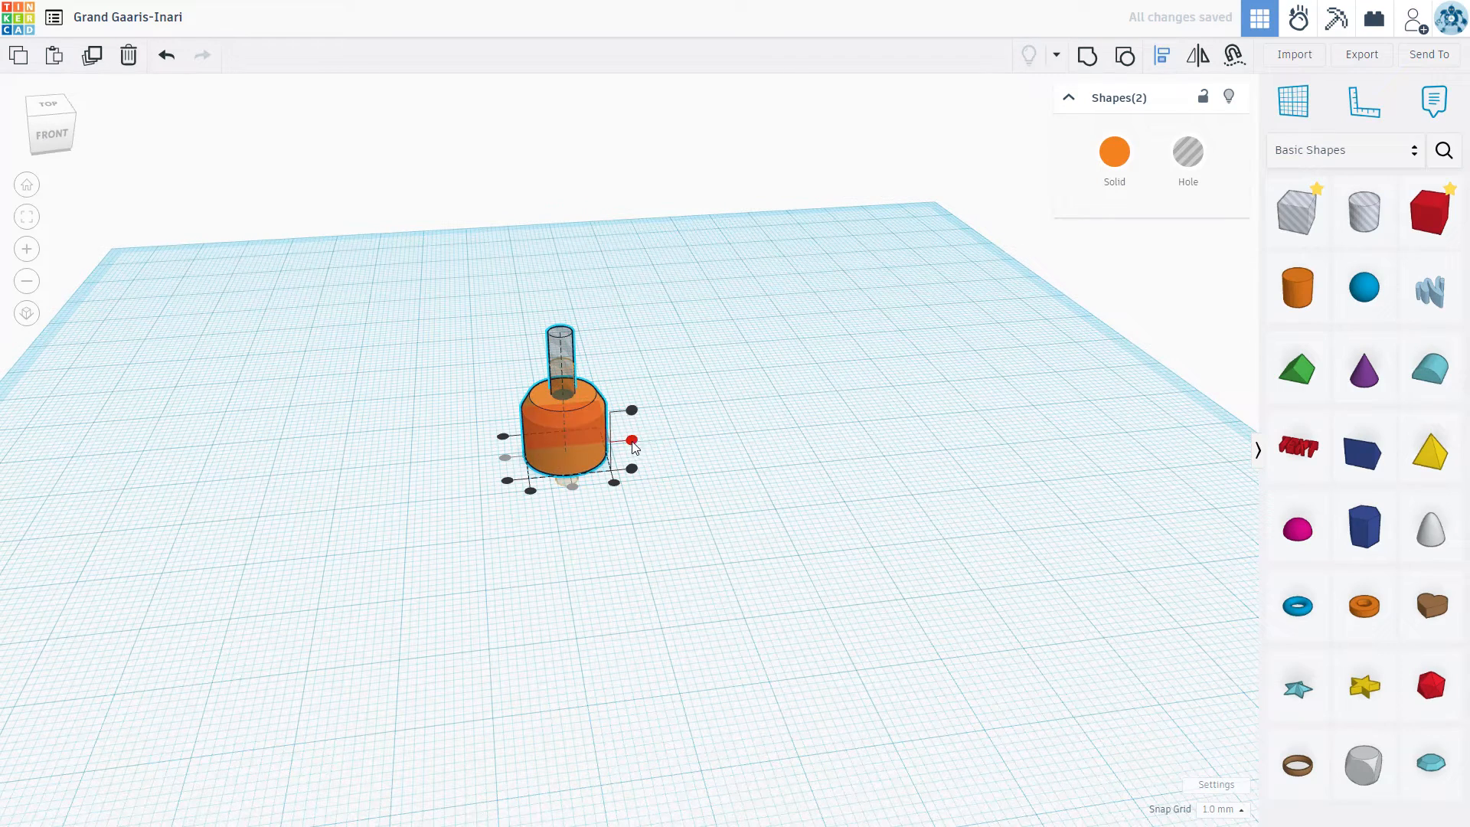
{"action": "left_click", "coordinate": [632, 440]}
{"action": "right_click_drag", "start_coordinate": [874, 507], "coordinate": [829, 691]}
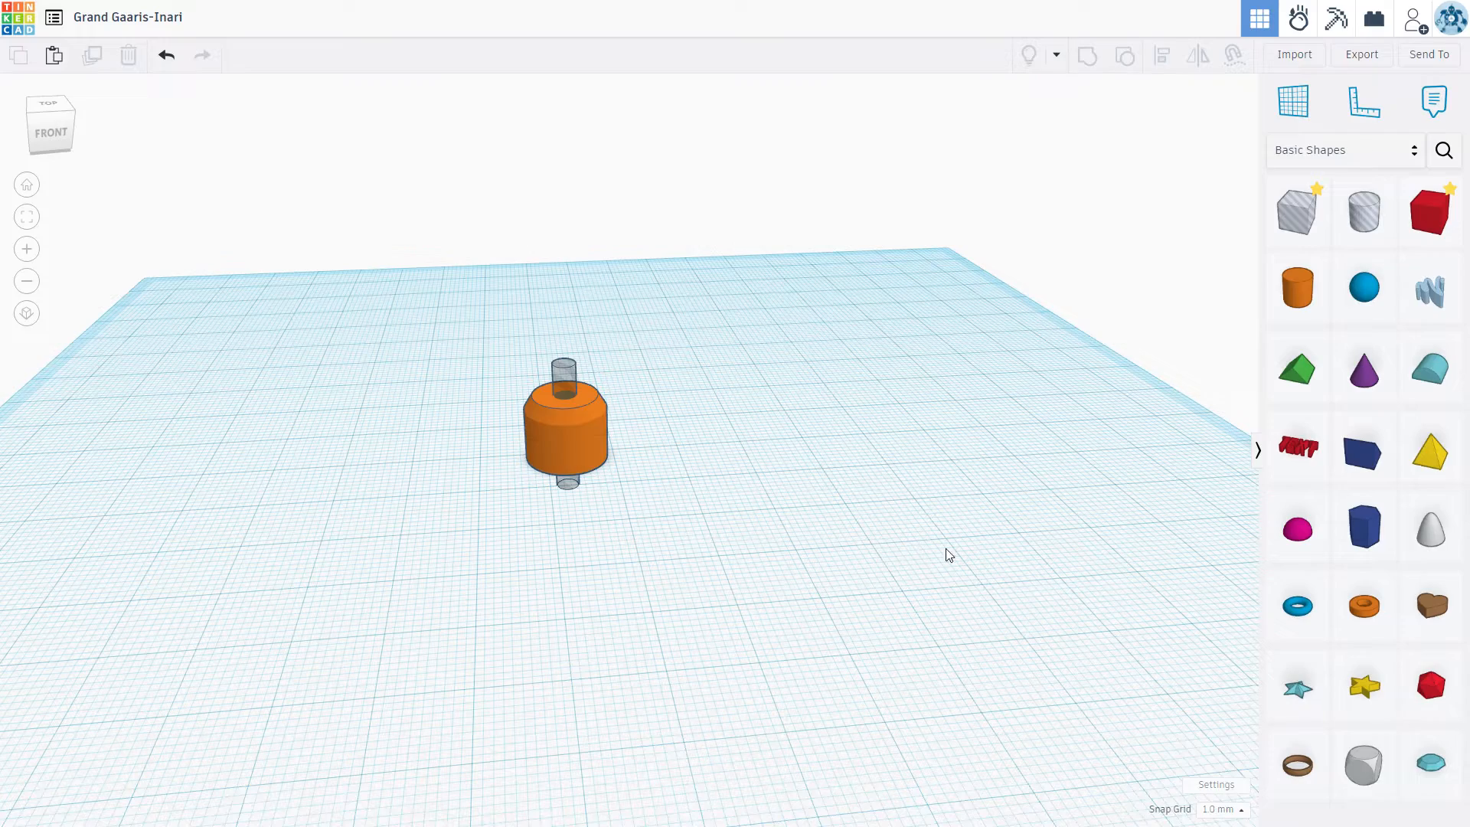
Step: Place a solid box beside the orange shape and set its width to 0.8 mm
{"action": "right_click_drag", "start_coordinate": [847, 551], "coordinate": [694, 571]}
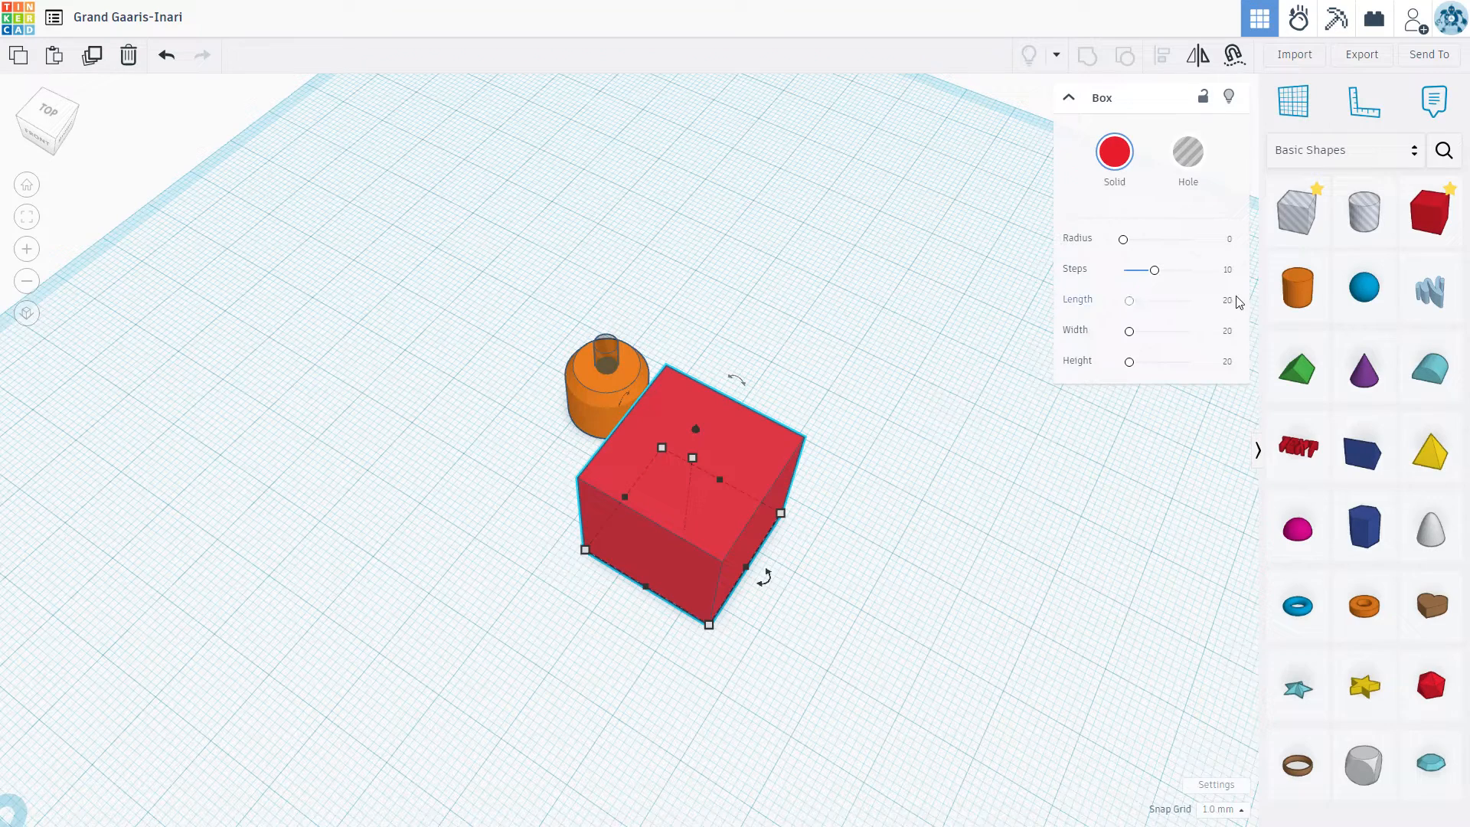
{"action": "left_click", "coordinate": [1225, 333]}
{"action": "key", "text": "BackSpace"}
{"action": "type", "text": "0.8"}
{"action": "key", "text": "Return"}
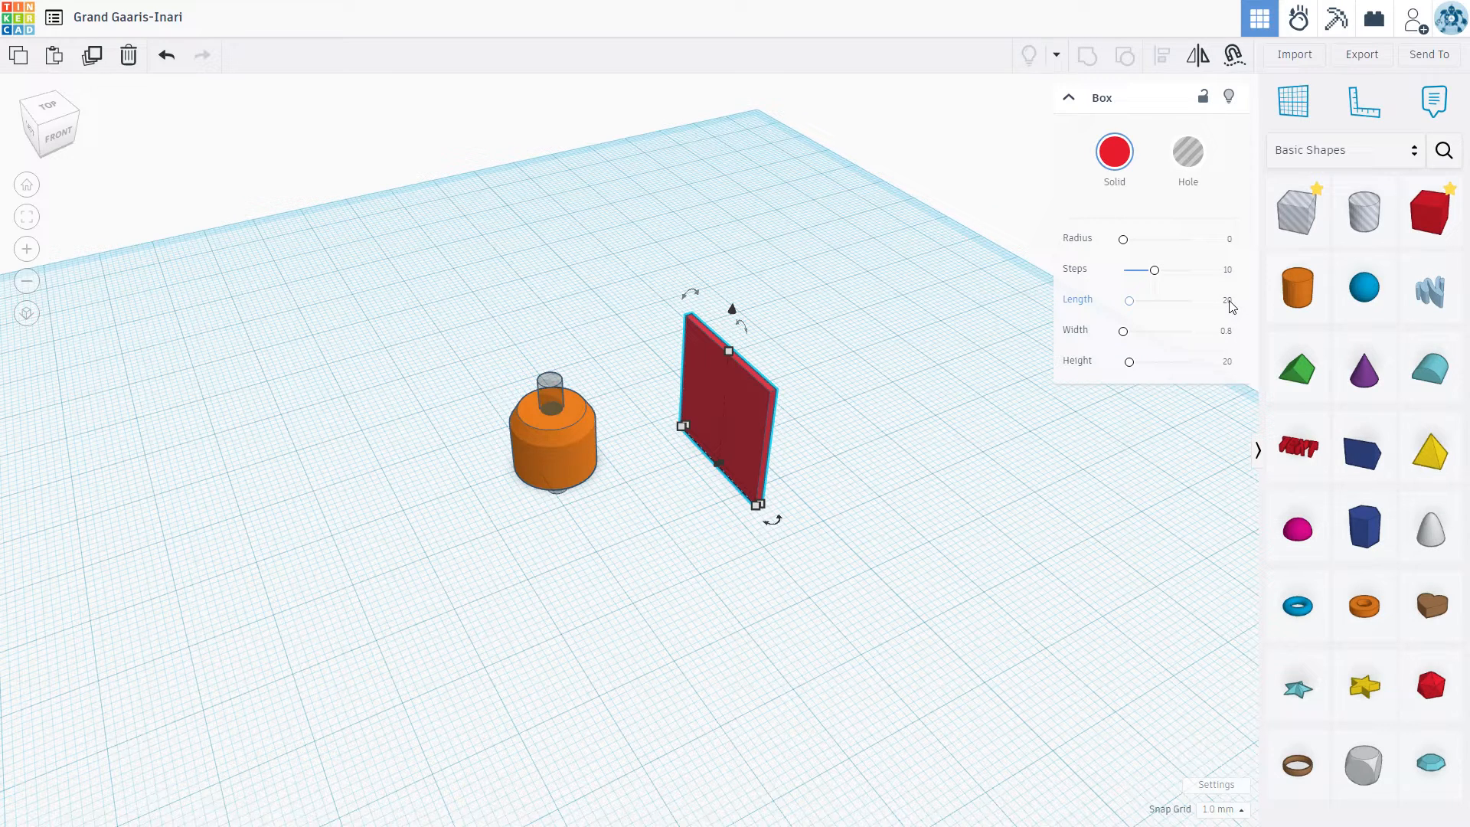
Step: Set the thin box's height to 10 mm and its length to 35 mm
{"action": "left_click", "coordinate": [1226, 362]}
{"action": "type", "text": "1"}
{"action": "key", "text": "Return"}
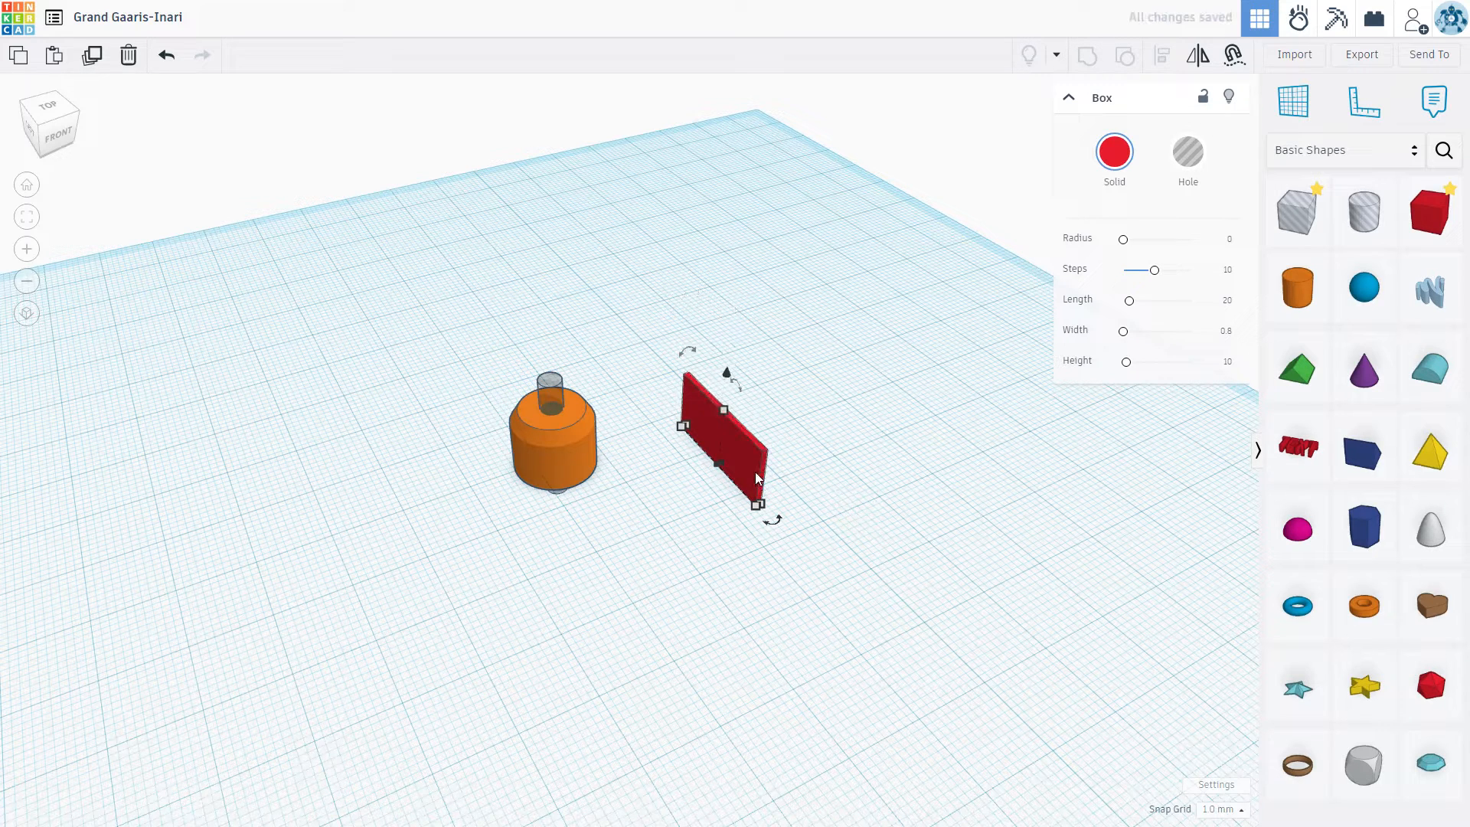
{"action": "left_click", "coordinate": [1226, 301]}
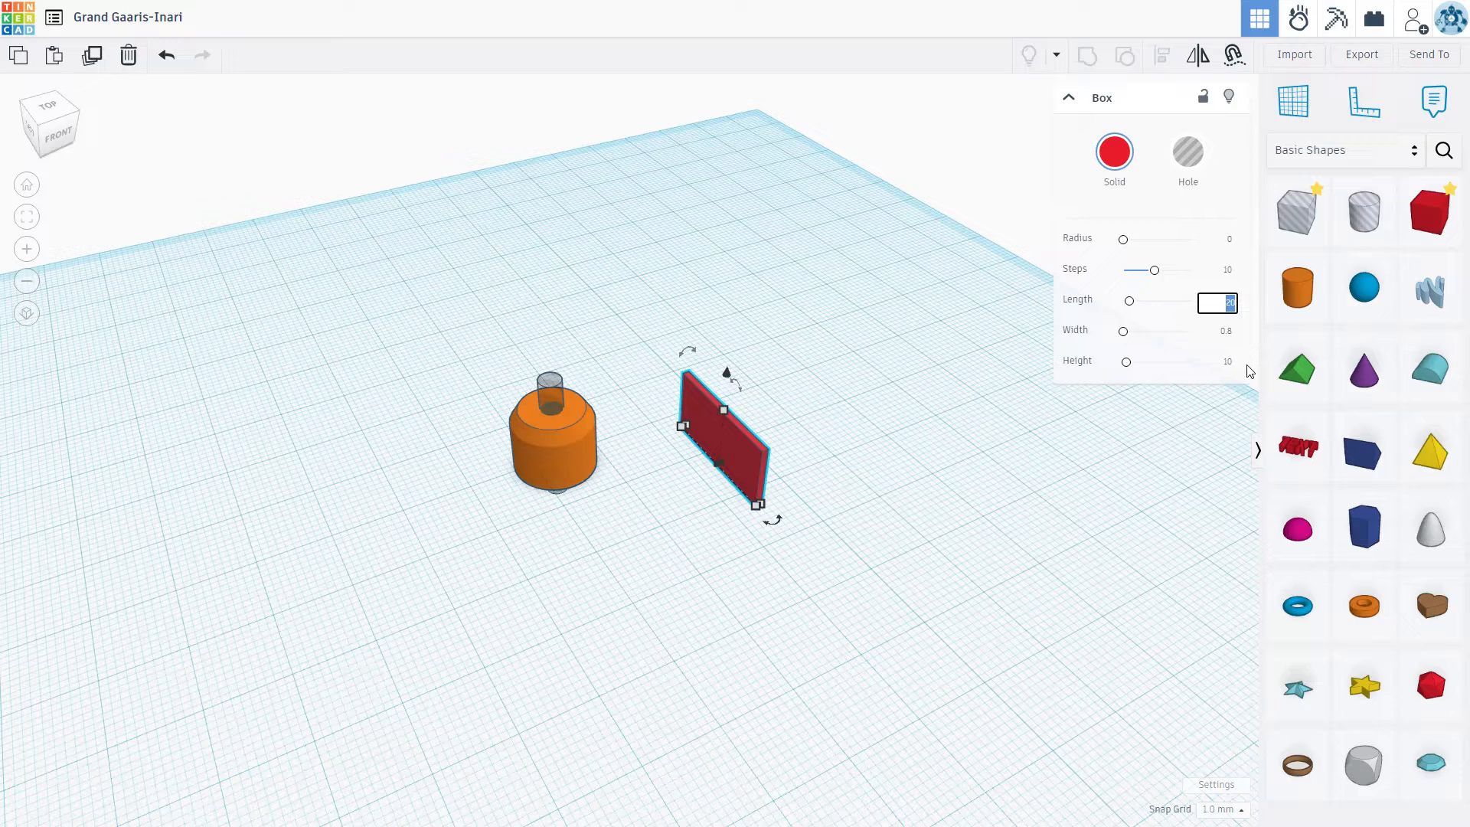
{"action": "type", "text": "35"}
{"action": "key", "text": "Return"}
Step: Move the thin red box so that one end overlaps the front edge of the orange cylinder, off its centre
{"action": "left_click", "coordinate": [747, 466]}
{"action": "left_click_drag", "start_coordinate": [739, 484], "coordinate": [672, 564]}
{"action": "key", "text": "Down"}
{"action": "key", "text": "Up"}
{"action": "key", "text": "Left"}
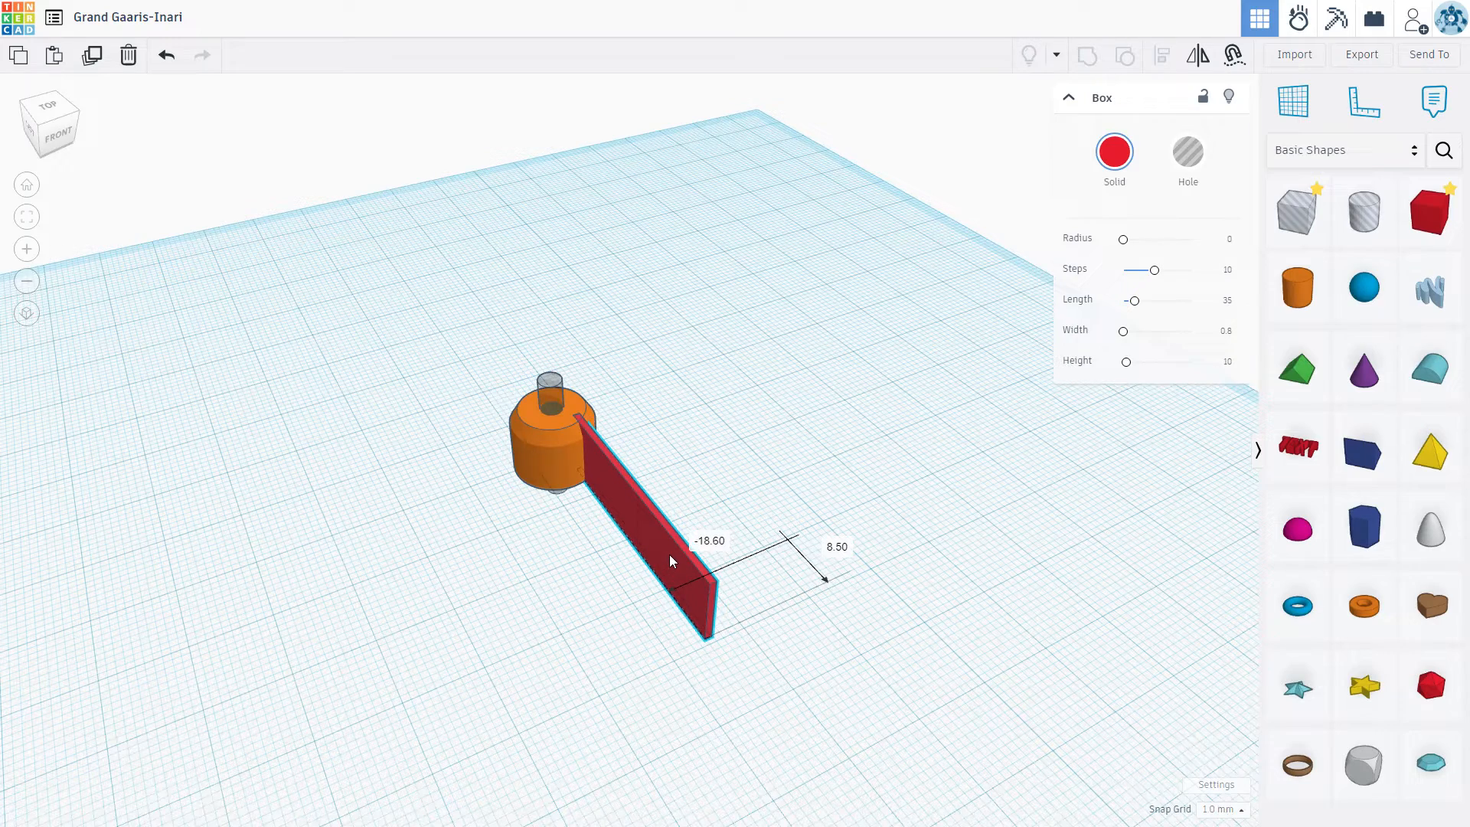
{"action": "key", "text": "Right"}
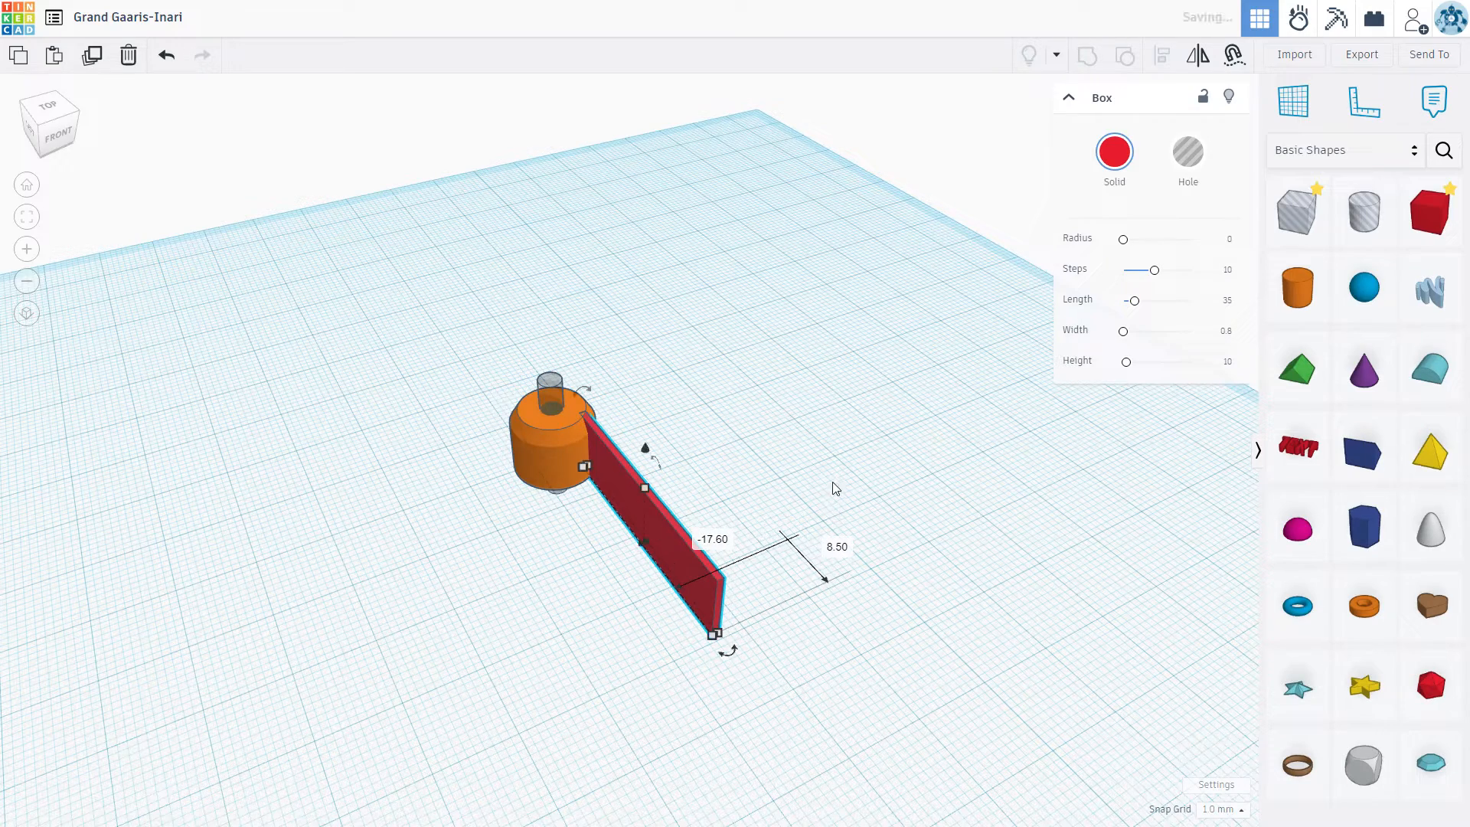
{"action": "right_click_drag", "start_coordinate": [815, 539], "coordinate": [738, 647]}
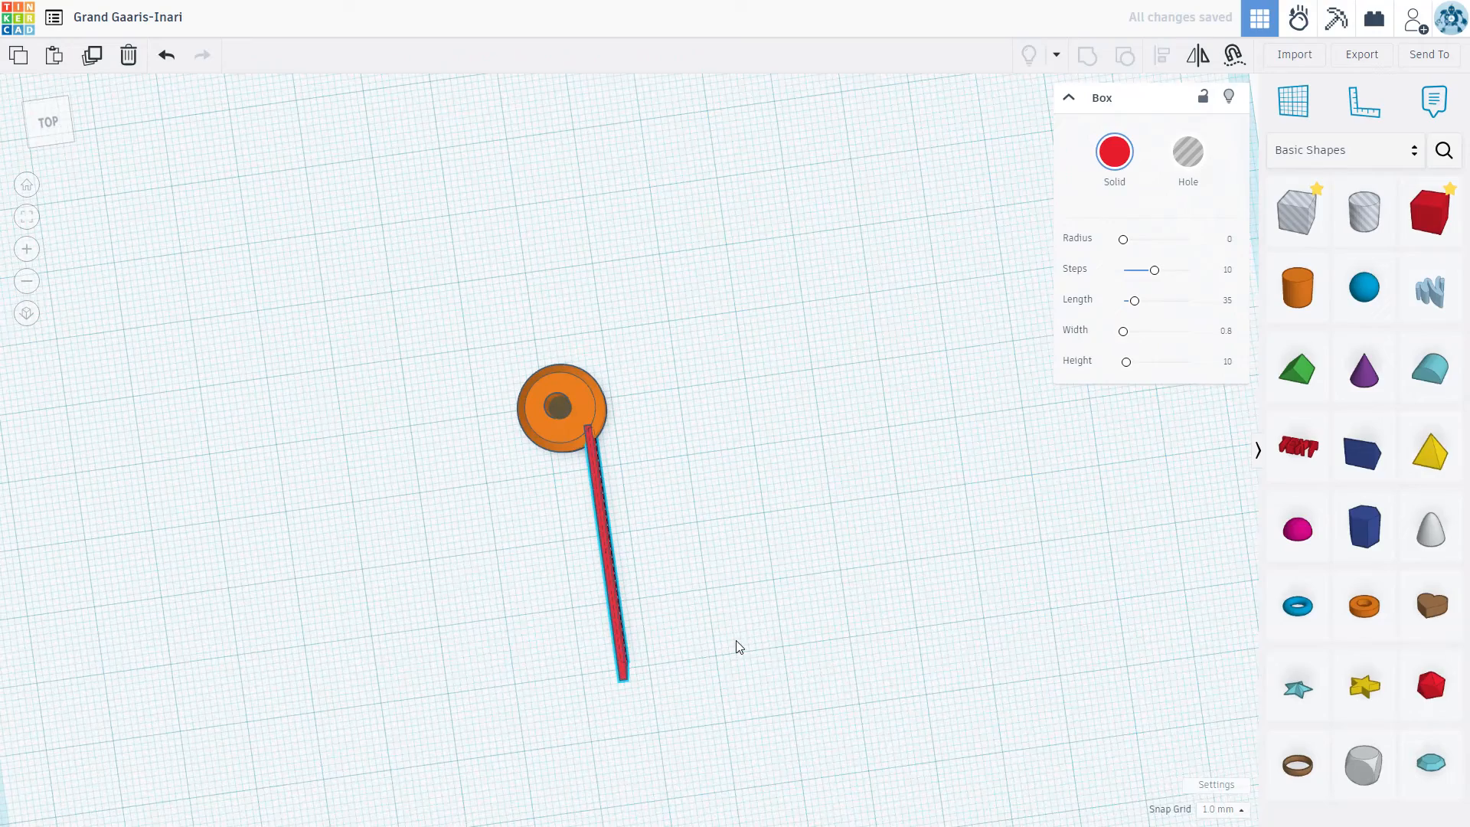
{"action": "scroll", "coordinate": [604, 444], "scroll_direction": "up", "scroll_amount": 10}
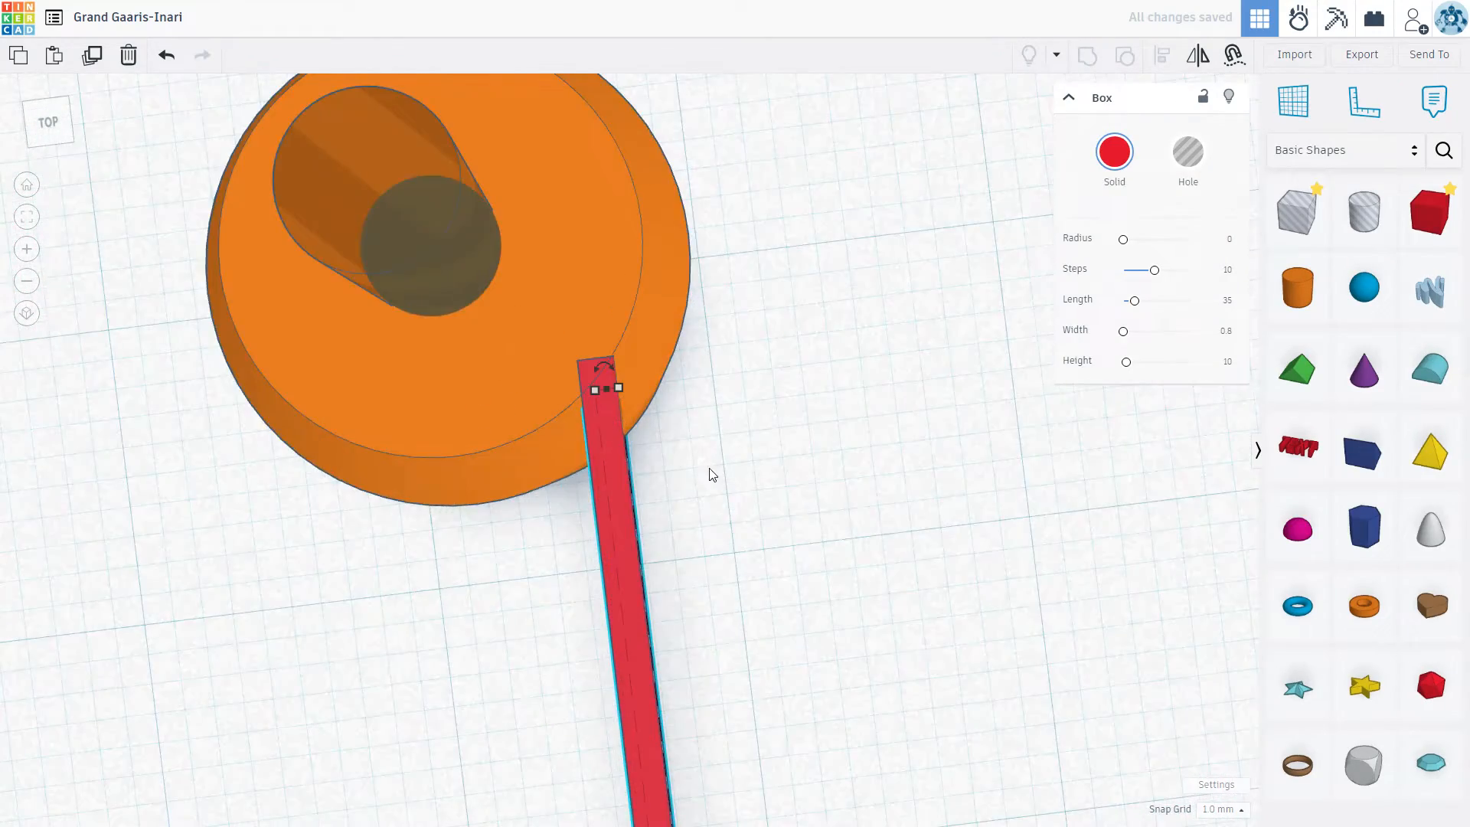
{"action": "scroll", "coordinate": [710, 473], "scroll_direction": "up", "scroll_amount": 4}
{"action": "scroll", "coordinate": [731, 463], "scroll_direction": "down", "scroll_amount": 3}
{"action": "scroll", "coordinate": [731, 463], "scroll_direction": "down", "scroll_amount": 5}
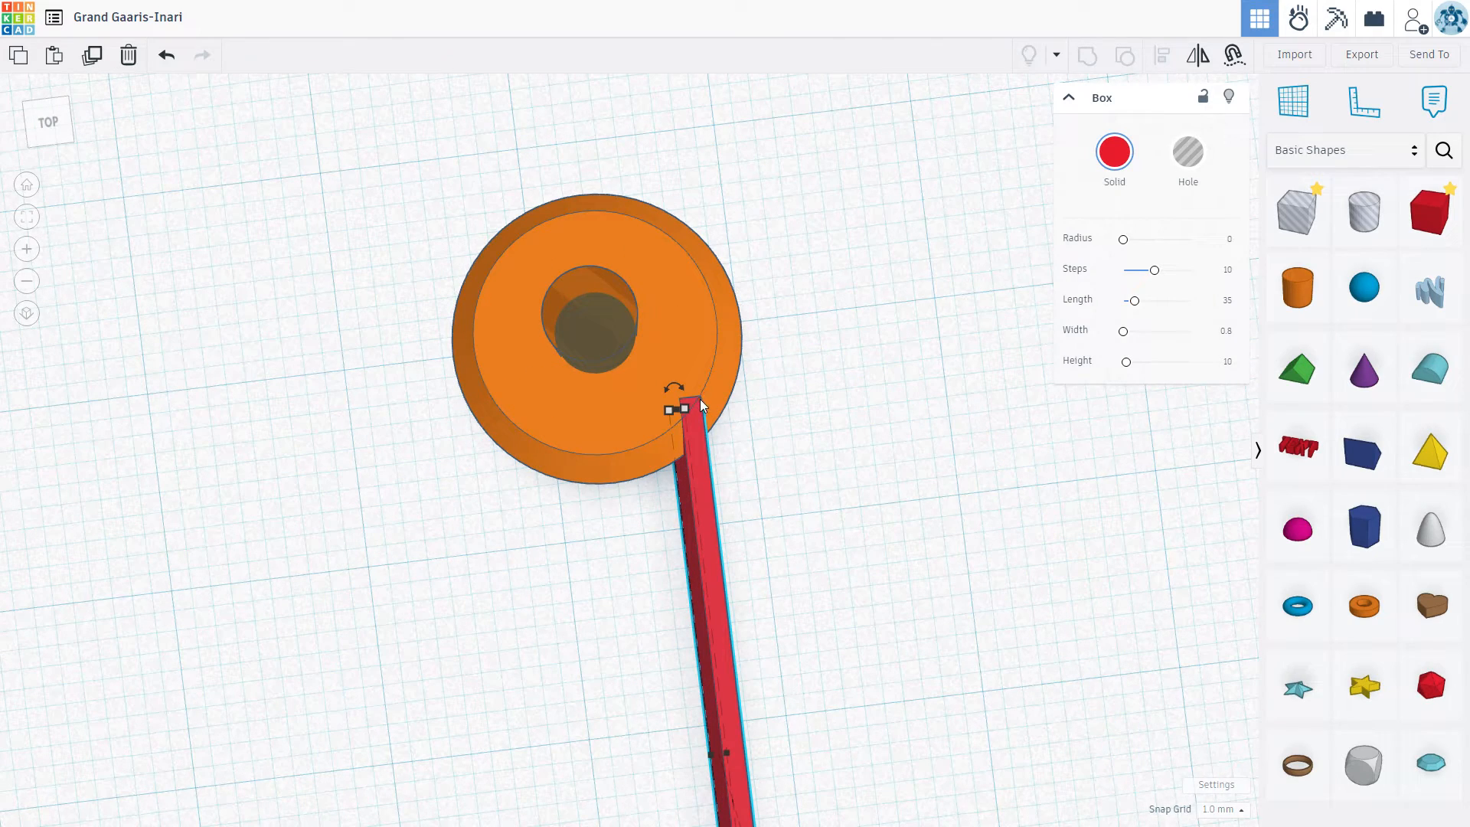
{"action": "right_click_drag", "start_coordinate": [734, 443], "coordinate": [498, 331]}
Step: Duplicate the red bar in place and rotate the copy about the vertical axis so the two bars cross at their middles
{"action": "right_click_drag", "start_coordinate": [925, 579], "coordinate": [473, 525]}
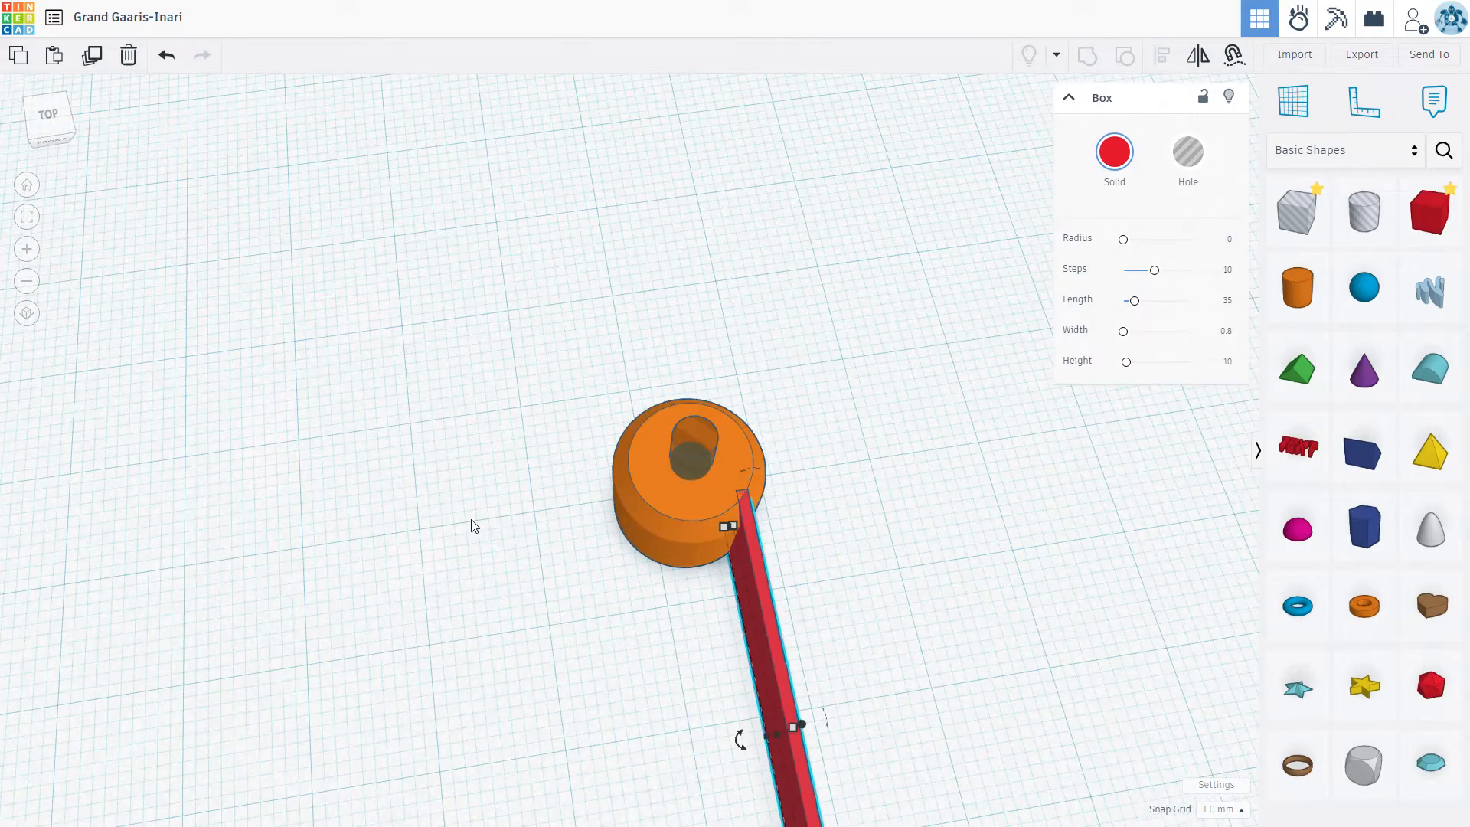
{"action": "scroll", "coordinate": [472, 525], "scroll_direction": "down", "scroll_amount": 2}
{"action": "scroll", "coordinate": [549, 417], "scroll_direction": "down", "scroll_amount": 3}
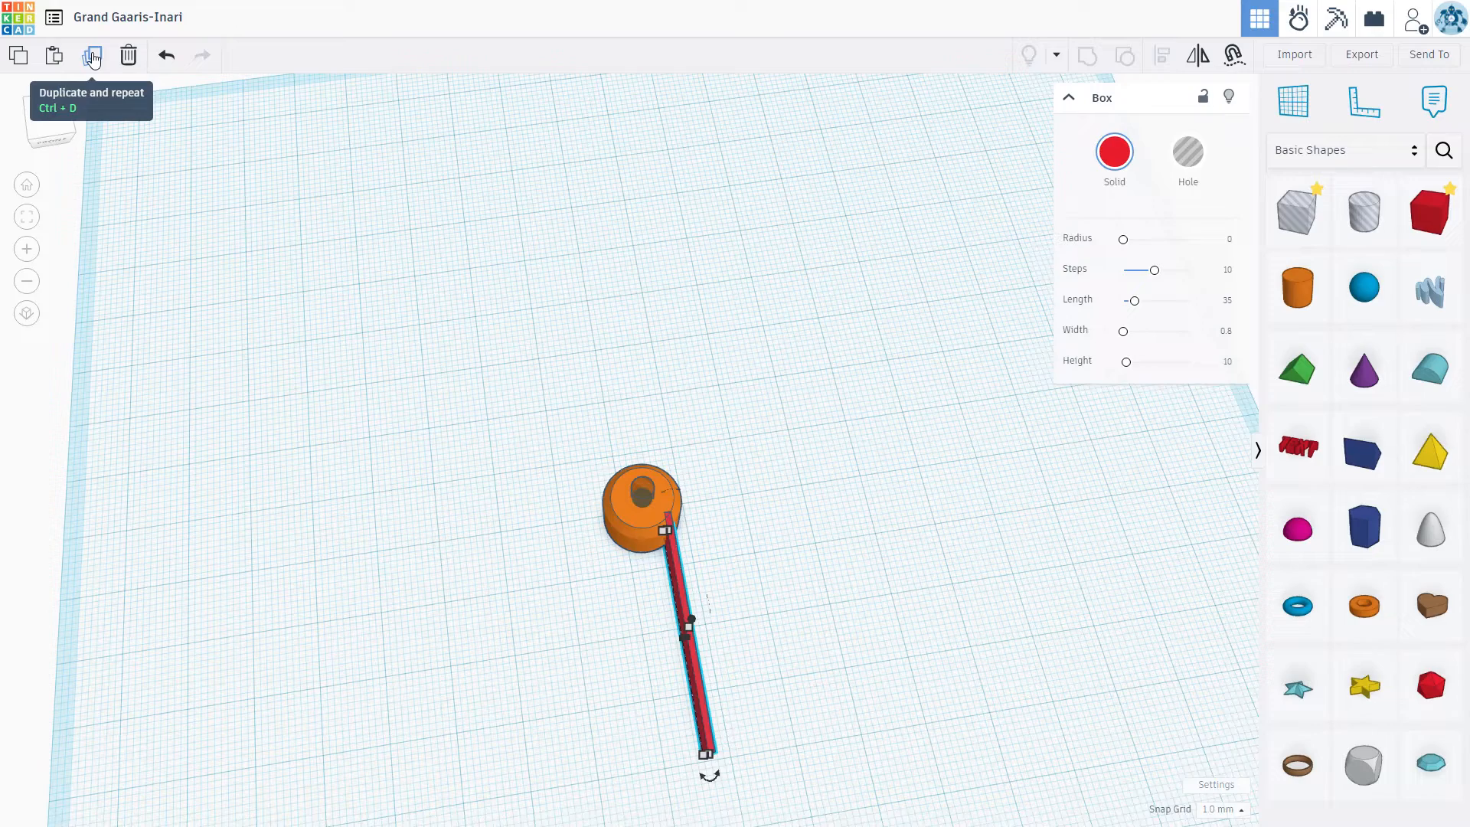
{"action": "left_click", "coordinate": [905, 614]}
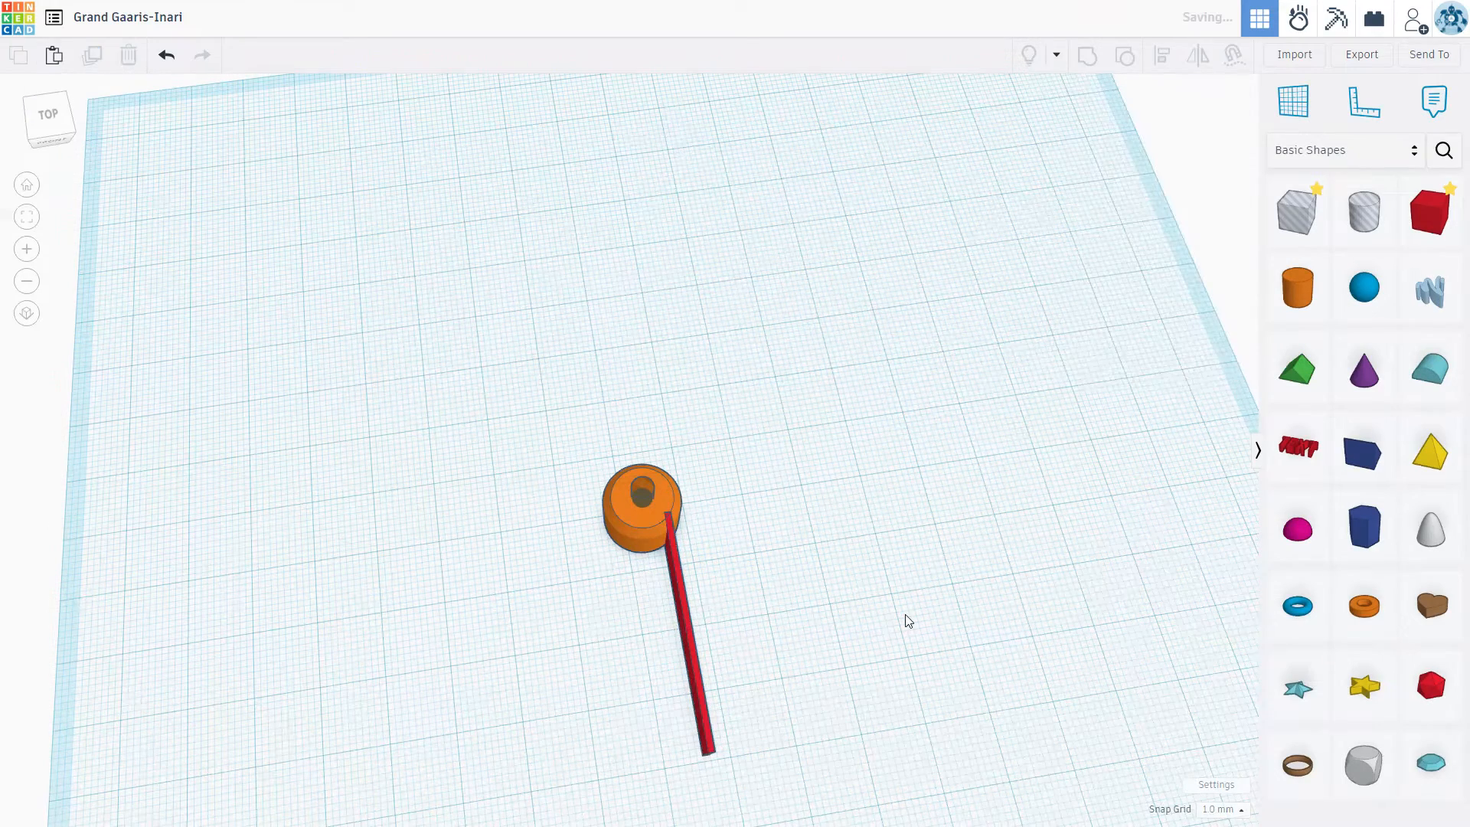
{"action": "left_click", "coordinate": [692, 641]}
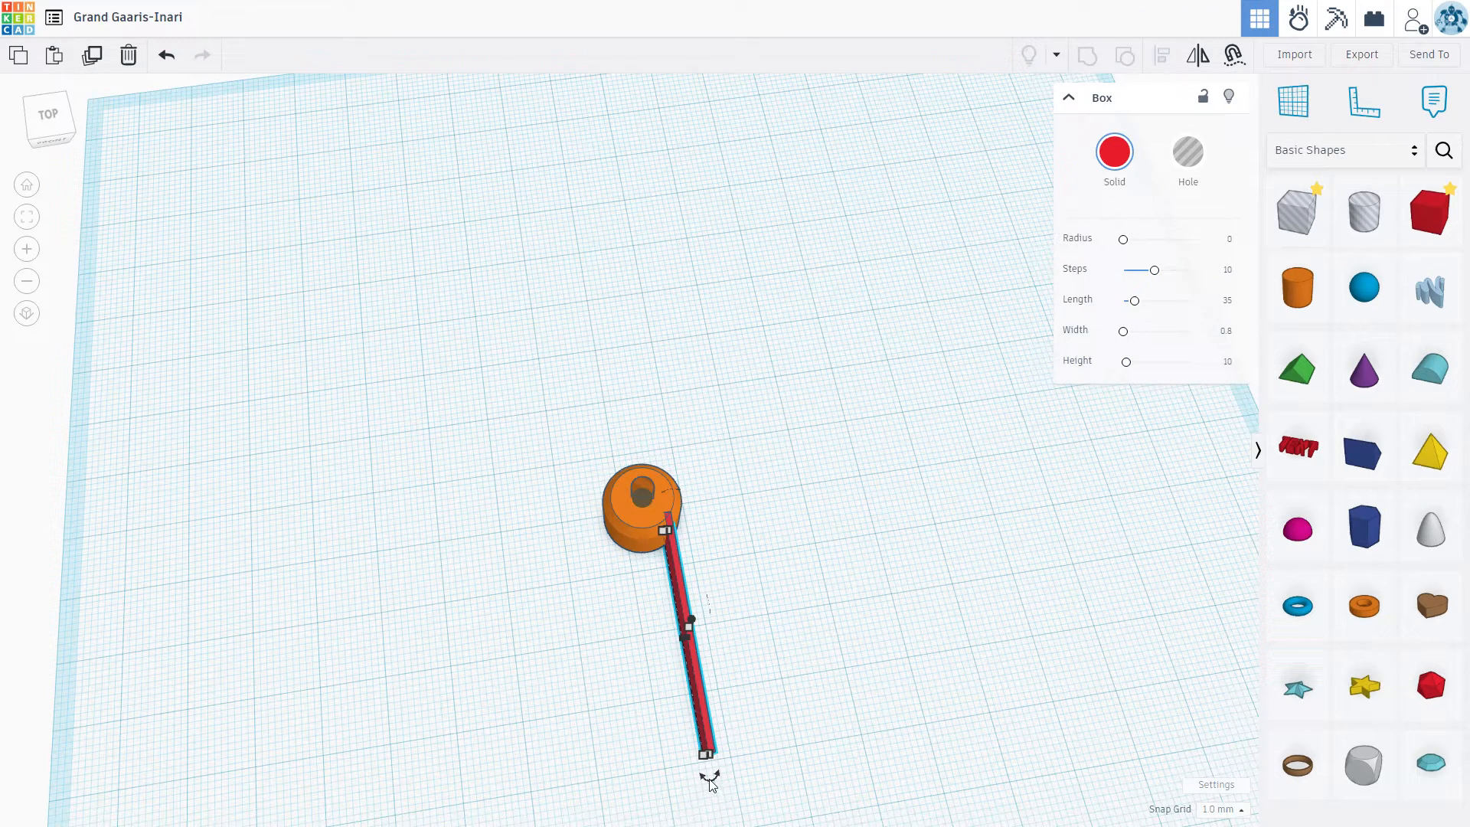
{"action": "left_click_drag", "start_coordinate": [709, 779], "coordinate": [773, 783]}
{"action": "scroll", "coordinate": [681, 613], "scroll_direction": "up", "scroll_amount": 5}
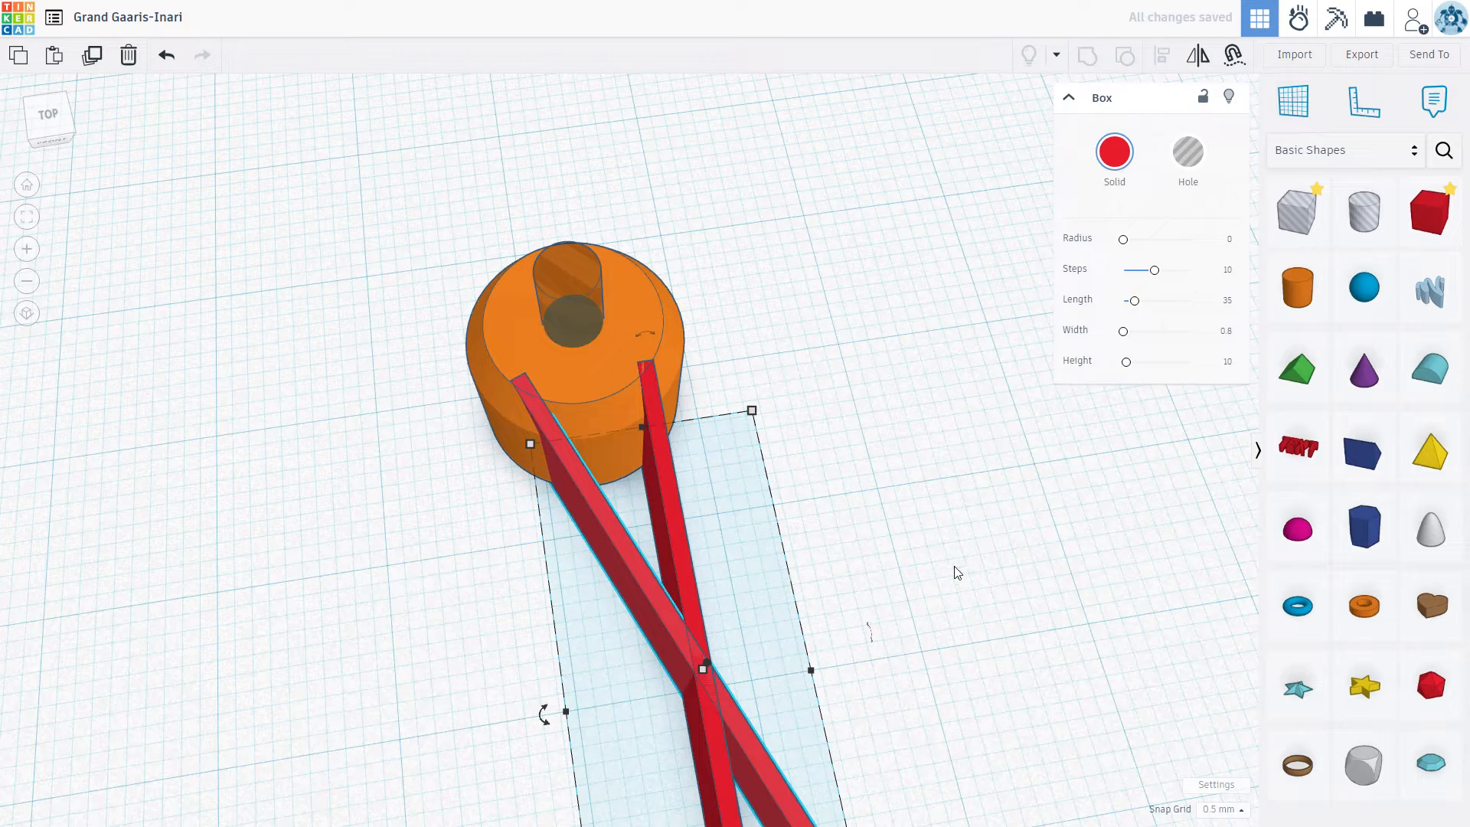
{"action": "left_click", "coordinate": [931, 574]}
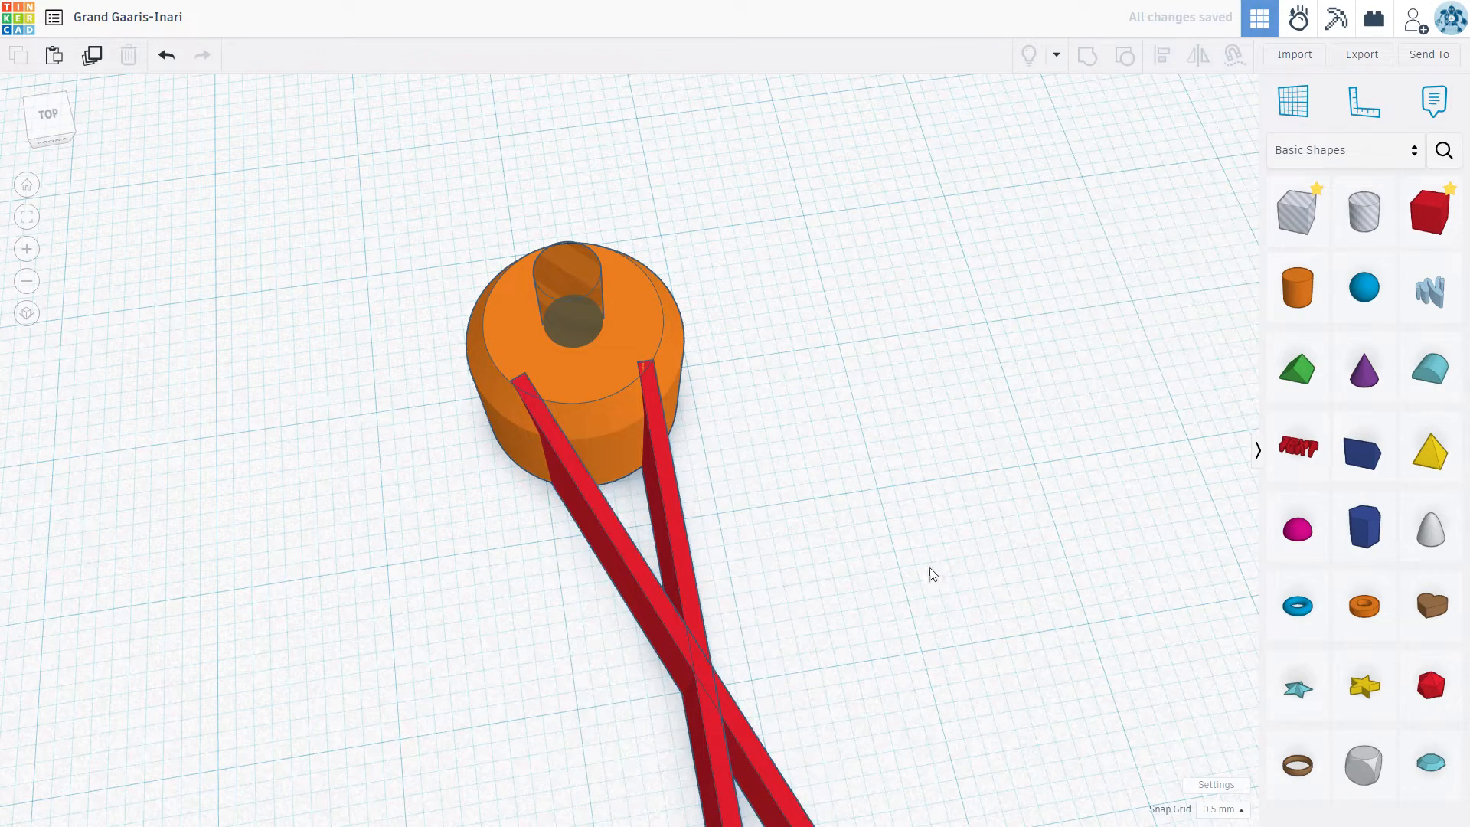
Step: Group the two crossed red bars into one shape
{"action": "scroll", "coordinate": [822, 599], "scroll_direction": "down", "scroll_amount": 2}
{"action": "scroll", "coordinate": [564, 492], "scroll_direction": "down", "scroll_amount": 4}
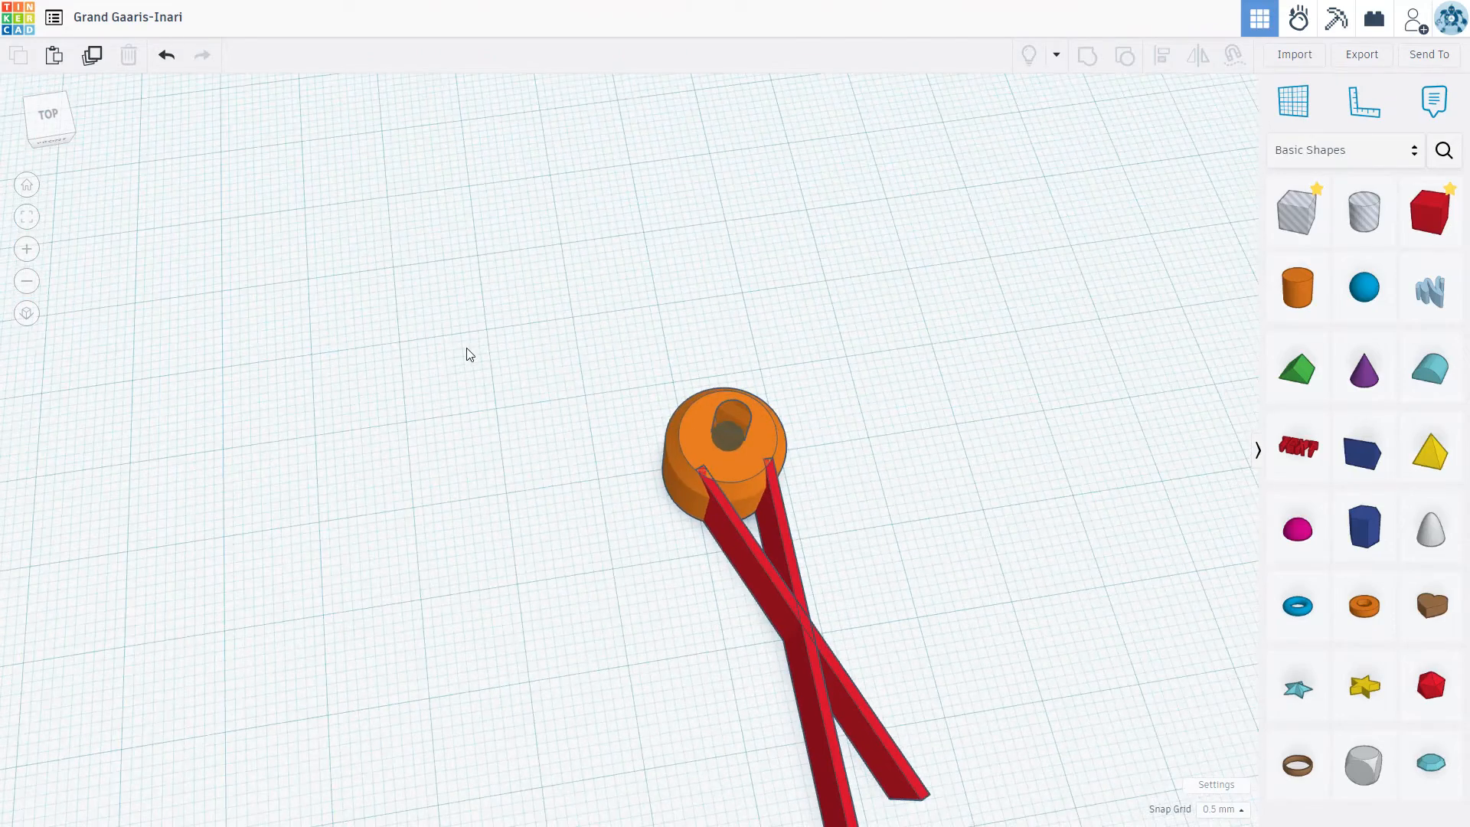
{"action": "scroll", "coordinate": [748, 600], "scroll_direction": "down", "scroll_amount": 4}
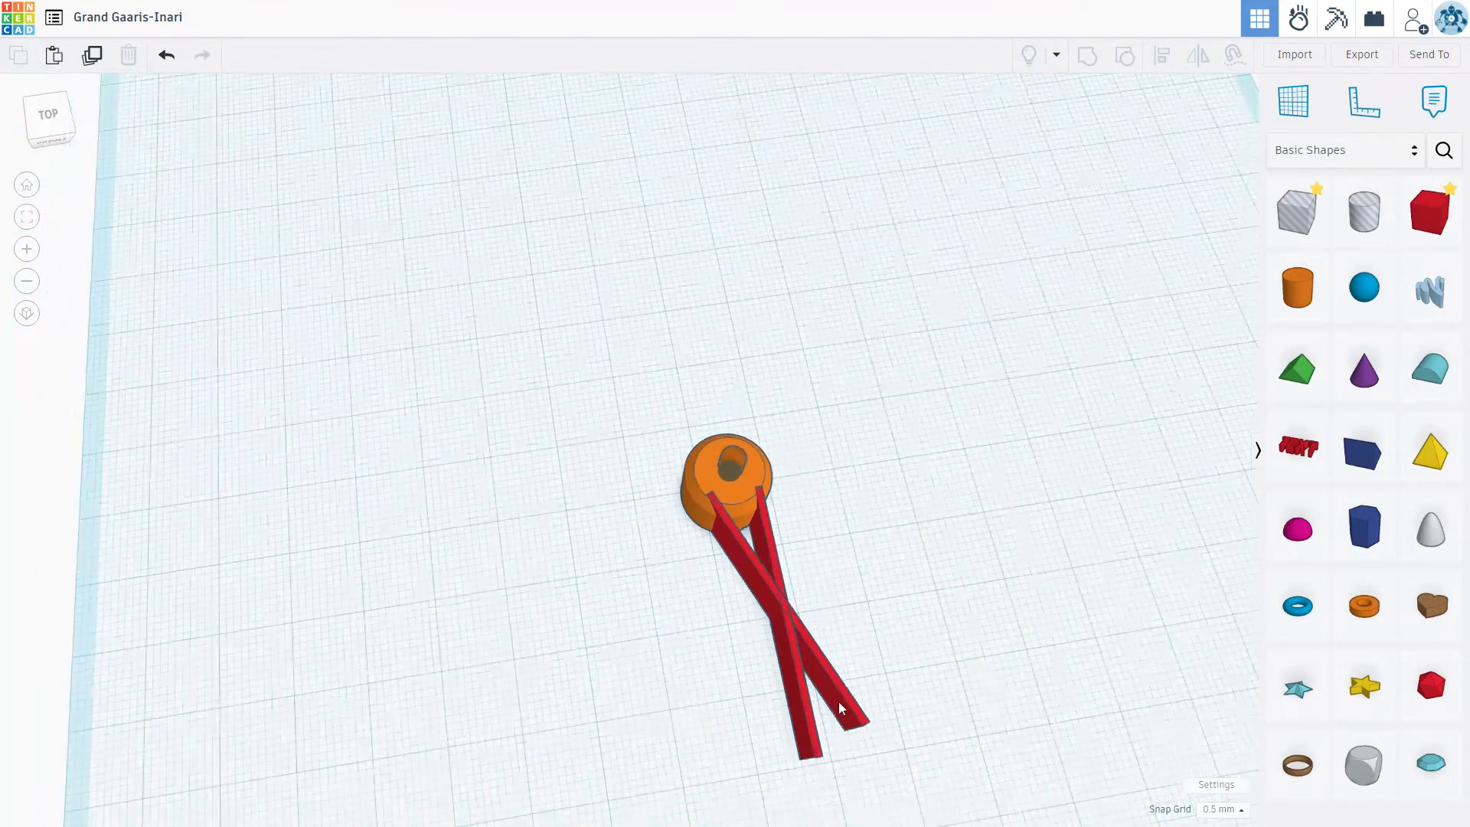
{"action": "scroll", "coordinate": [746, 601], "scroll_direction": "down", "scroll_amount": 3}
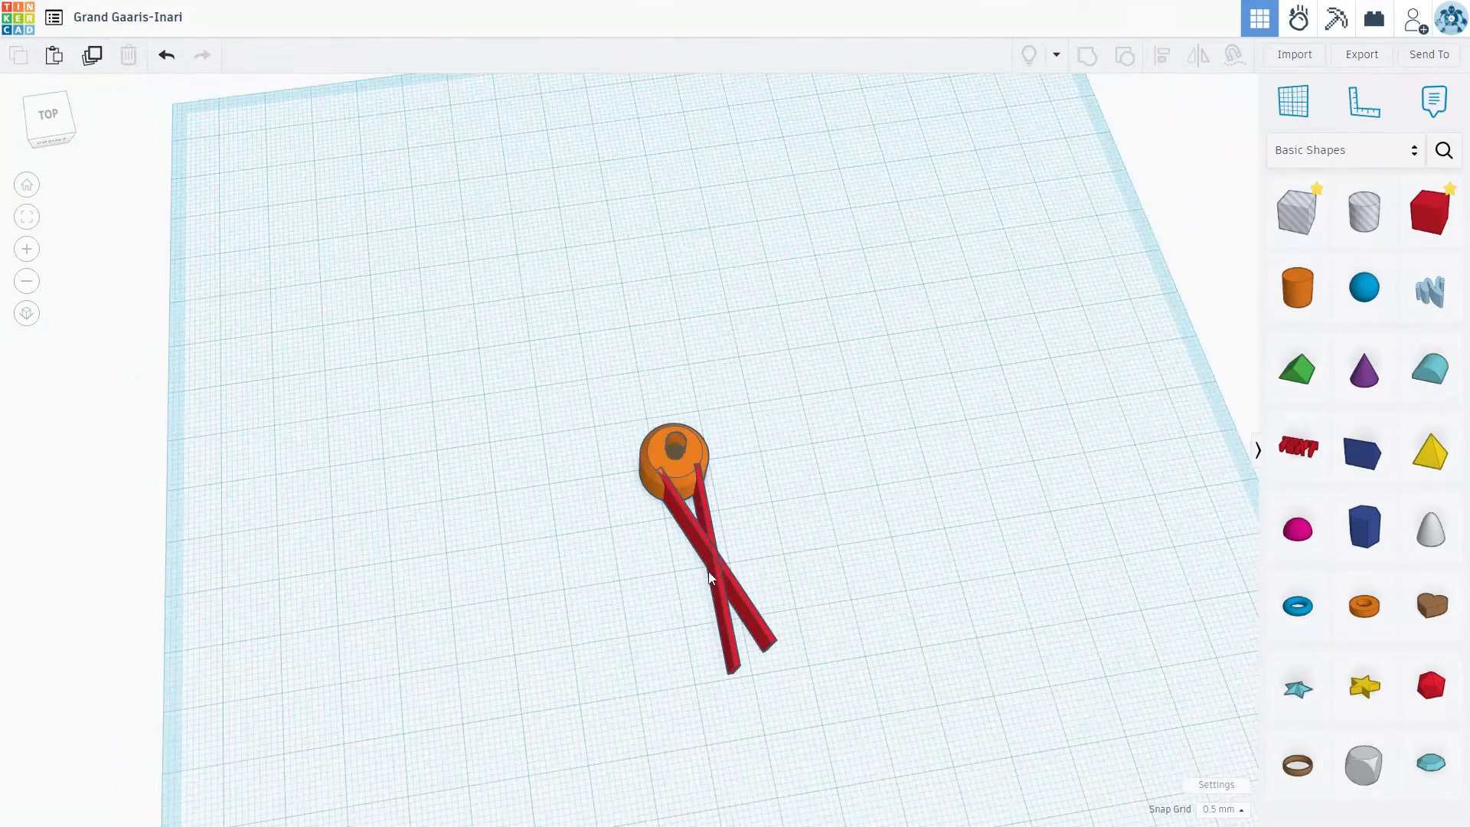
{"action": "left_click", "coordinate": [706, 520]}
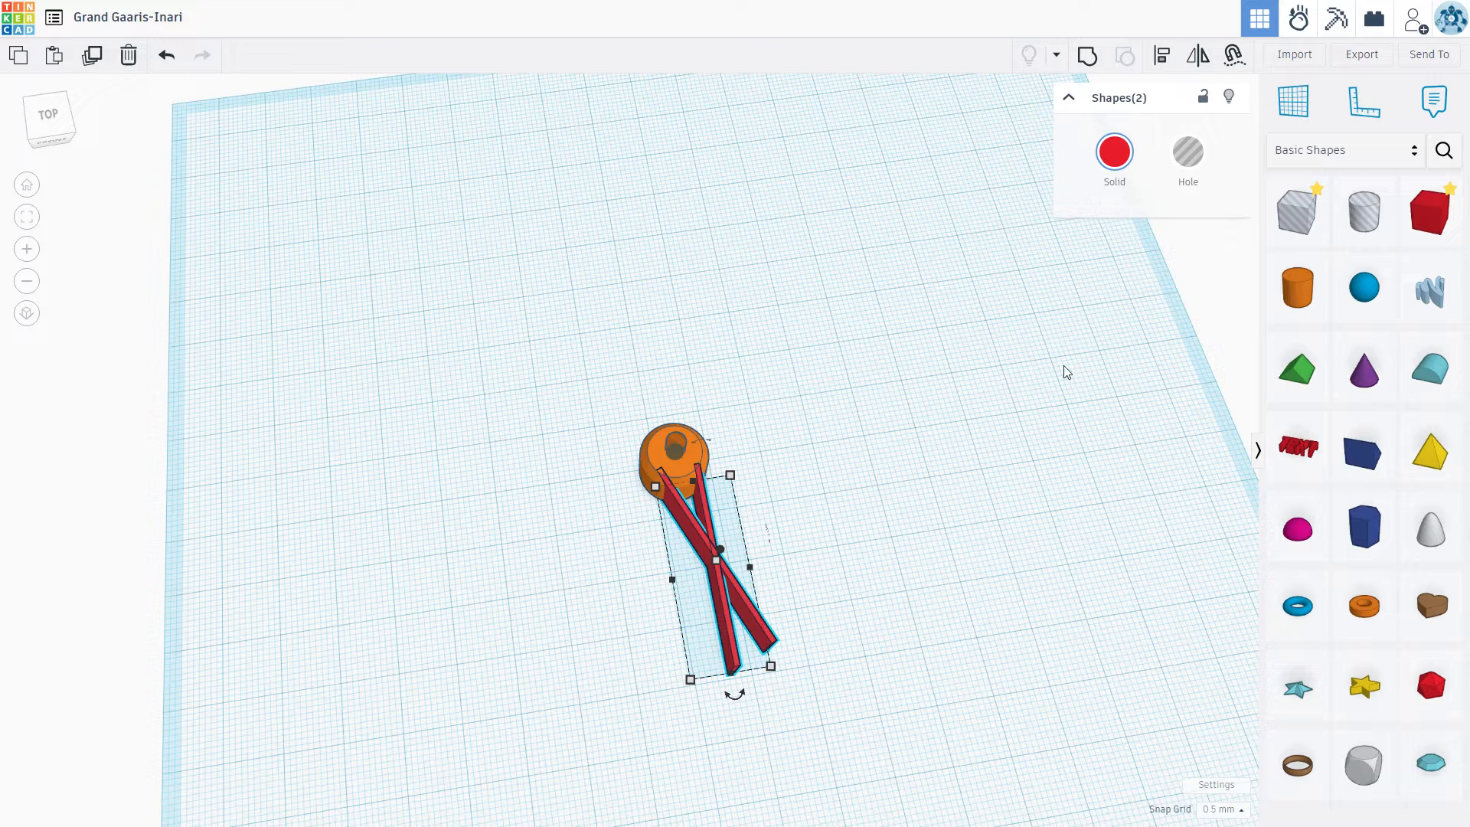
{"action": "left_click", "coordinate": [1090, 61]}
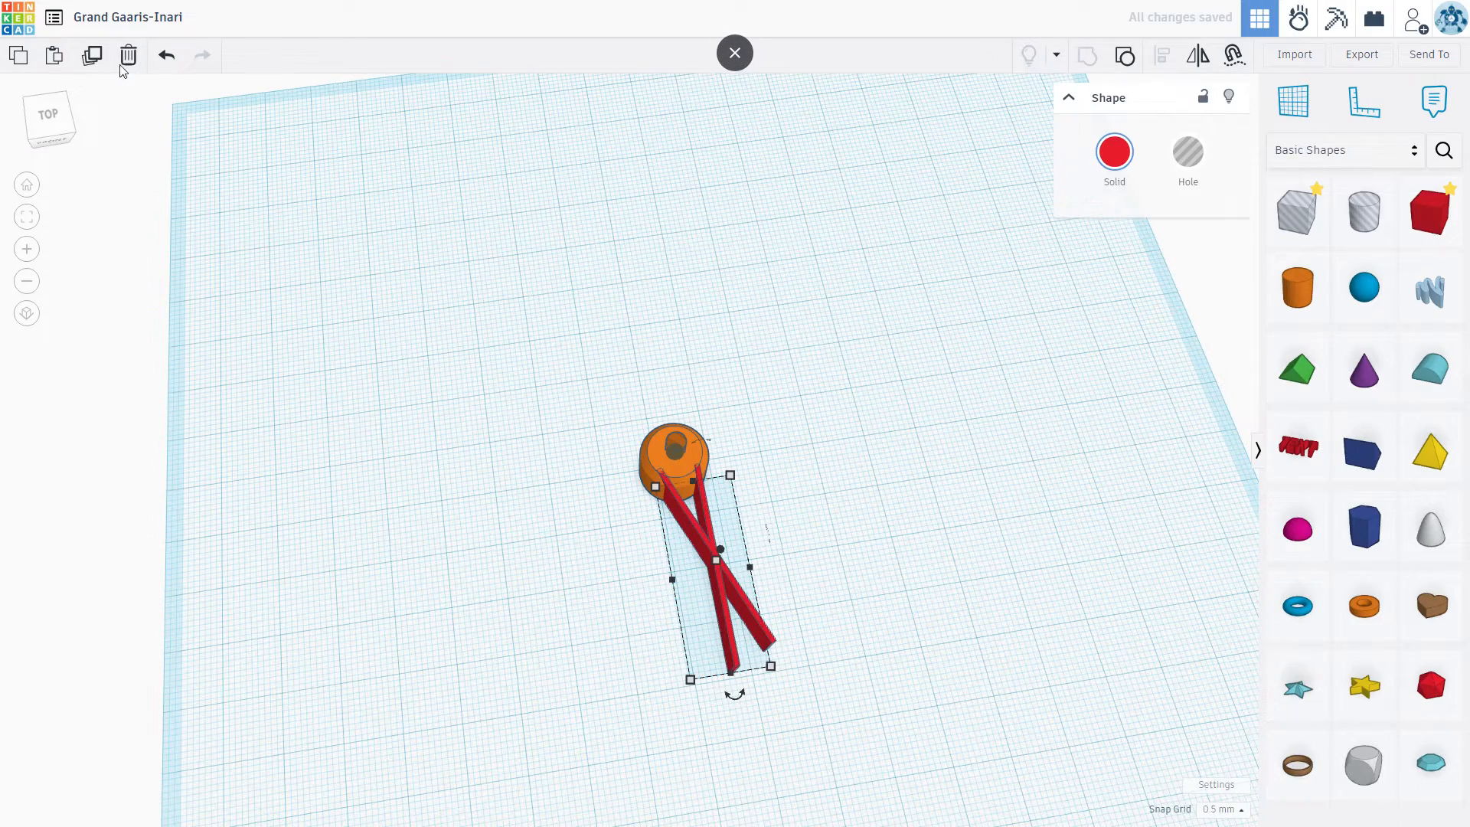
Step: Duplicate the crossed-bar shape in place and rotate the copy 180° about the vertical axis
{"action": "left_click", "coordinate": [93, 58]}
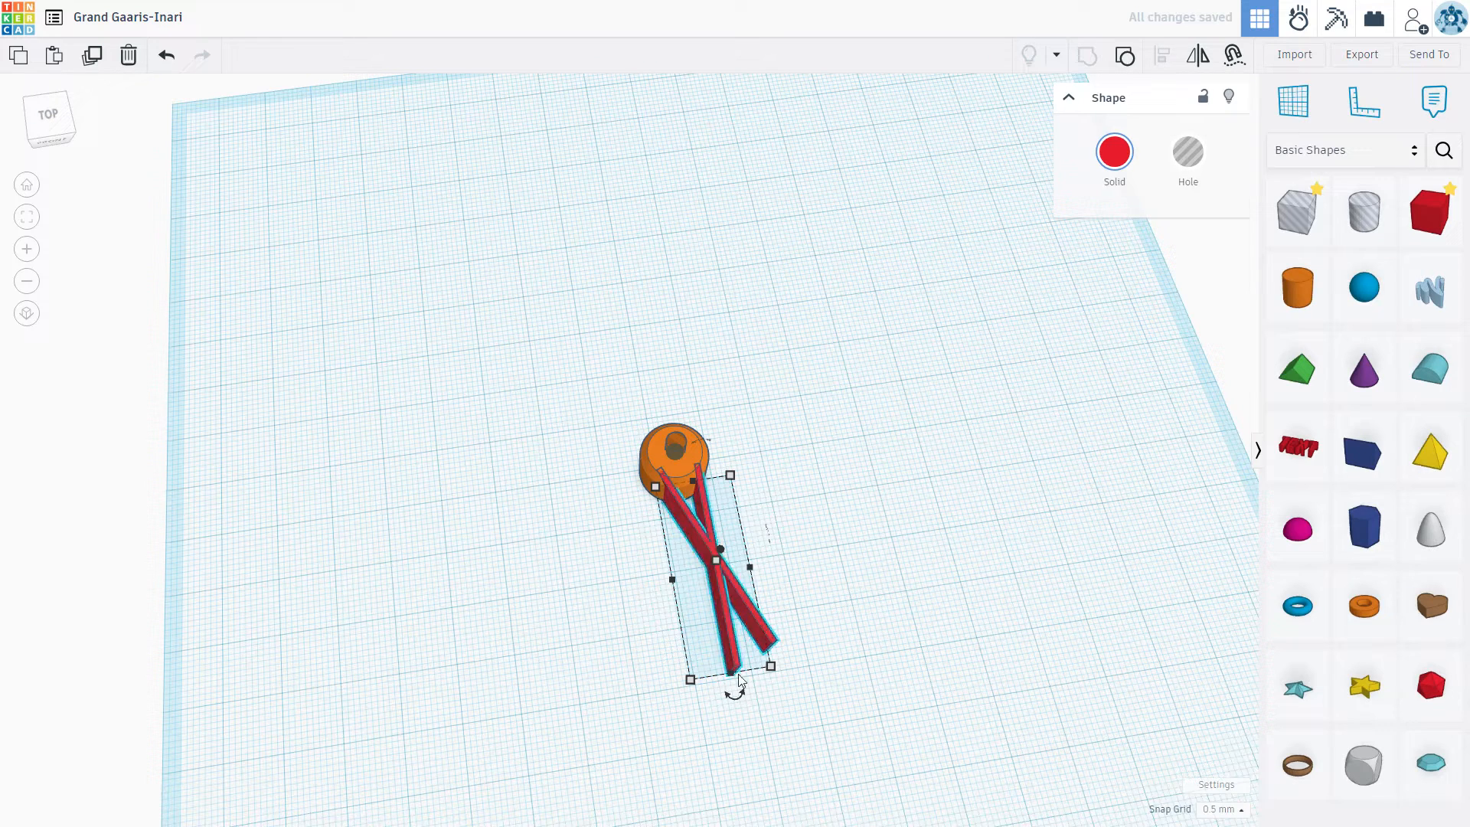
{"action": "left_click_drag", "start_coordinate": [736, 696], "coordinate": [691, 502]}
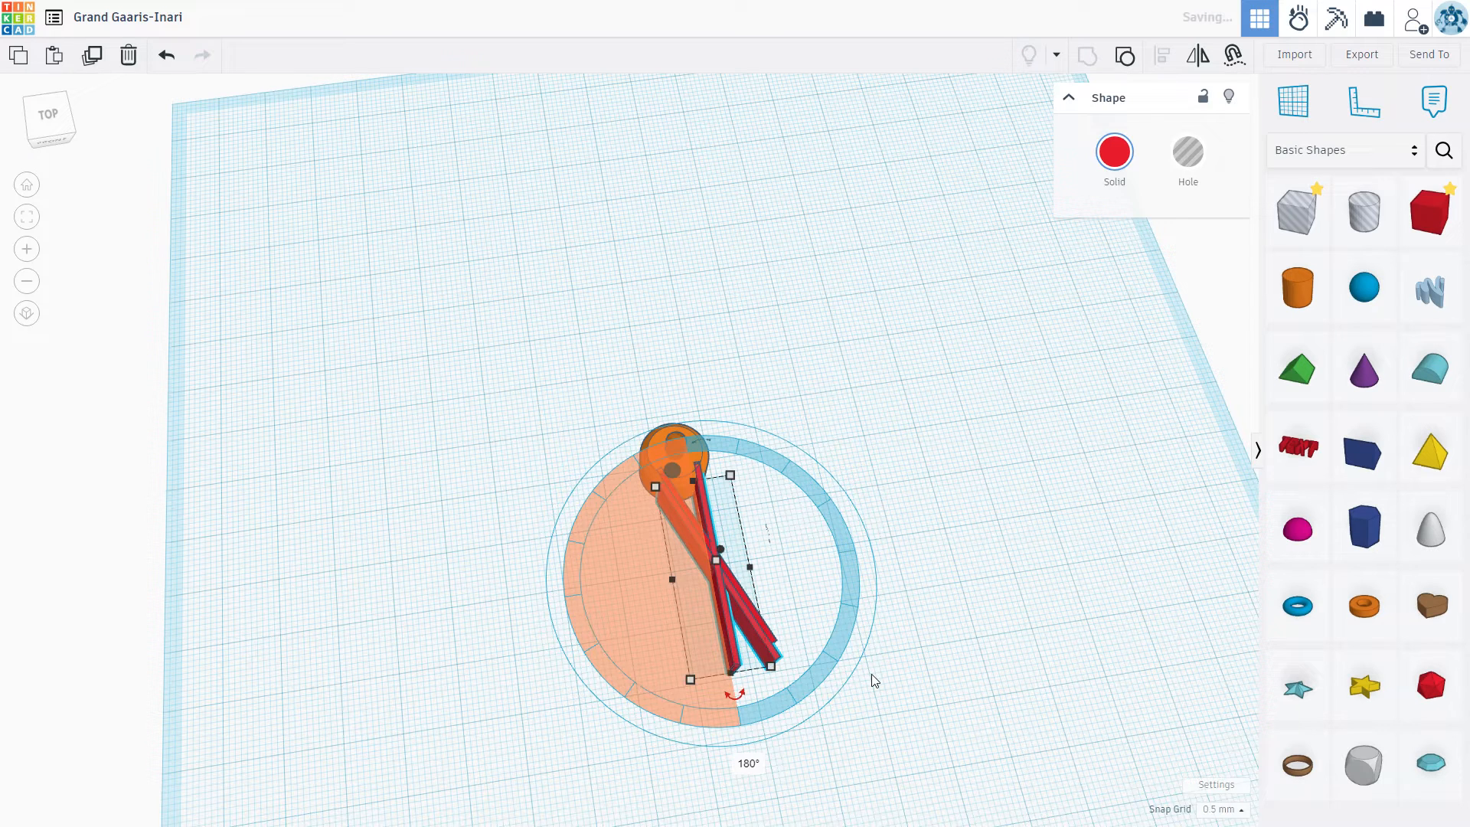
Step: Move the rotated crossed-bar copy to the opposite side of the orange cylinder, with its inner ends overlapping the cylinder's rear edge
{"action": "key", "text": "shift+Up"}
{"action": "key", "text": "shift+Up"}
{"action": "key", "text": "shift+Up"}
{"action": "key", "text": "shift+Up"}
{"action": "key", "text": "shift+Up"}
{"action": "key", "text": "shift+Up"}
{"action": "key", "text": "shift+Up"}
{"action": "key", "text": "shift+Up"}
{"action": "key", "text": "shift+Up"}
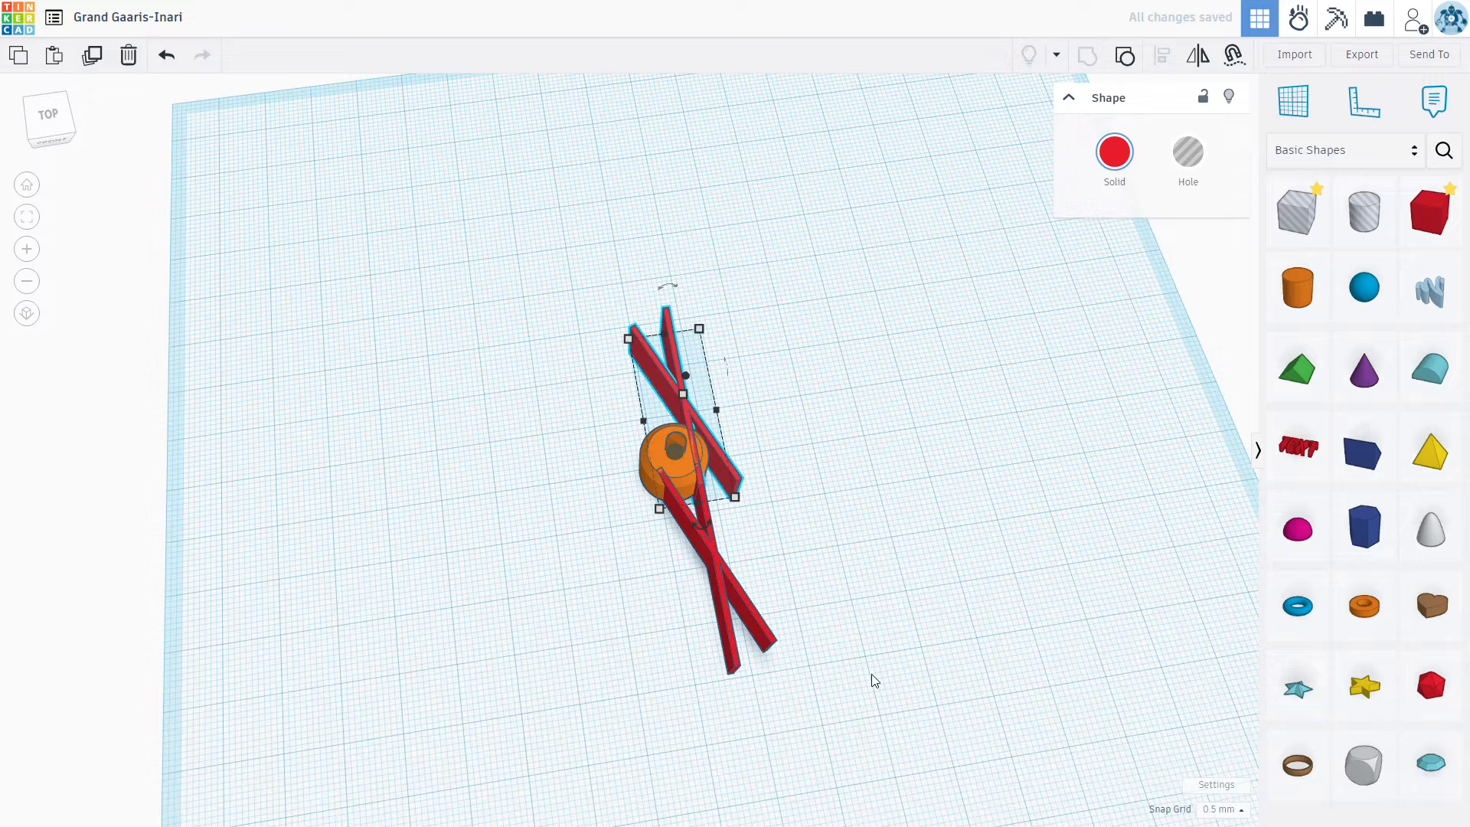
{"action": "key", "text": "shift+Left"}
{"action": "key", "text": "shift+Left"}
{"action": "key", "text": "shift+Left"}
{"action": "key", "text": "shift+Left"}
{"action": "key", "text": "shift+Left"}
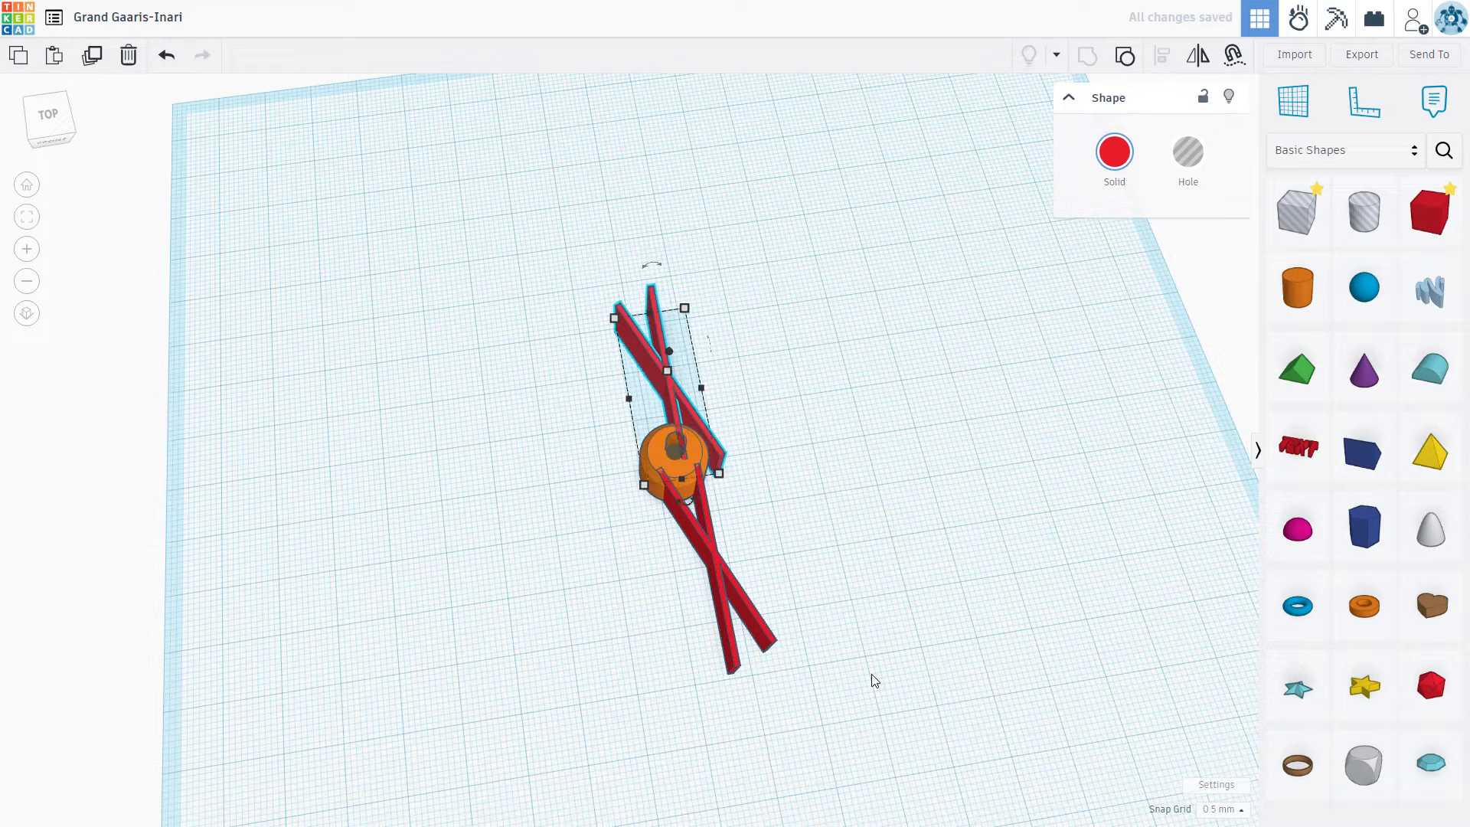
{"action": "key", "text": "Left"}
{"action": "key", "text": "Left"}
{"action": "key", "text": "Up"}
{"action": "key", "text": "Up"}
{"action": "key", "text": "Up"}
{"action": "key", "text": "Up"}
{"action": "key", "text": "Up"}
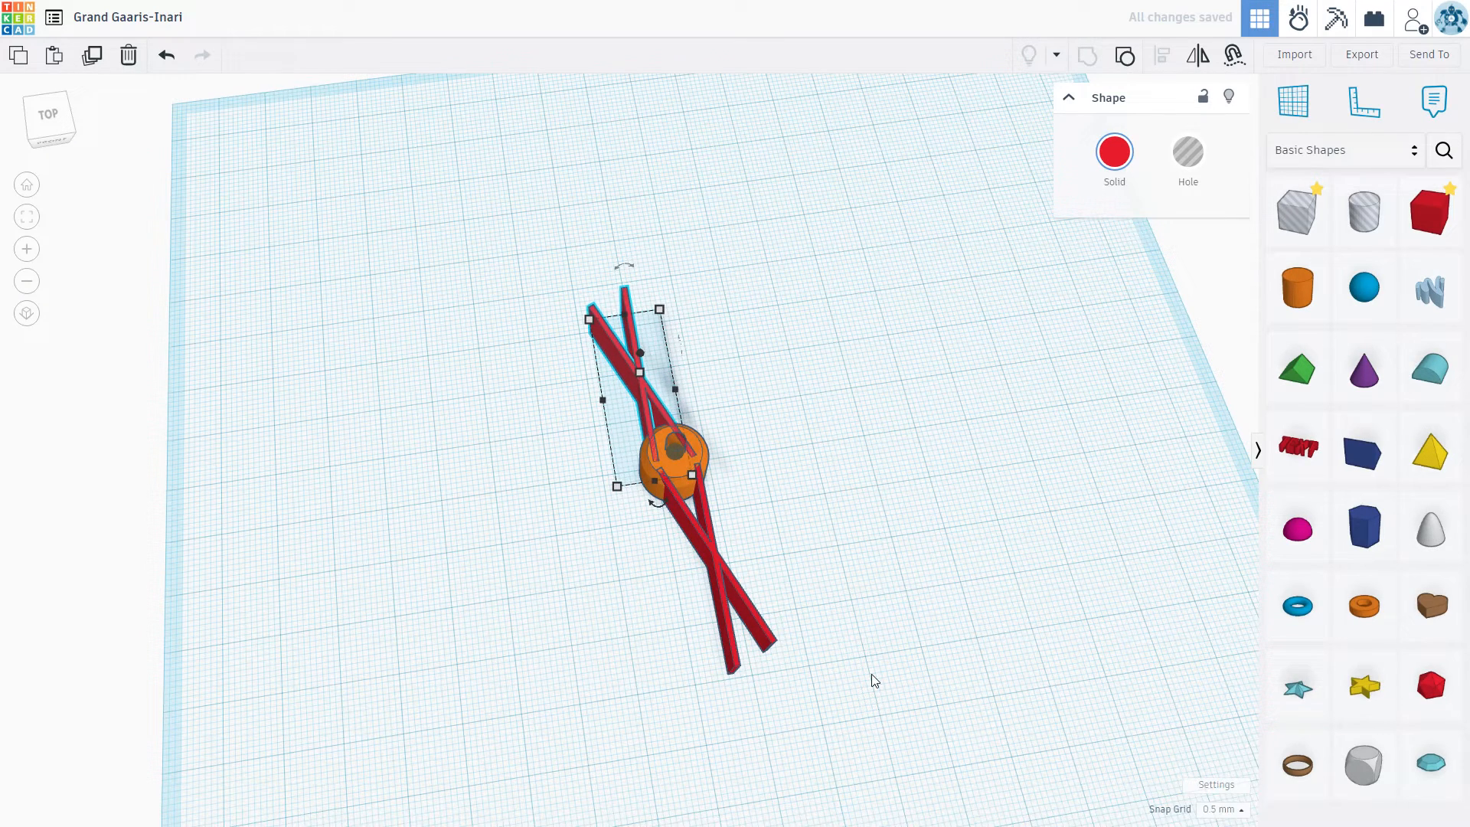
{"action": "key", "text": "Up"}
{"action": "key", "text": "Up"}
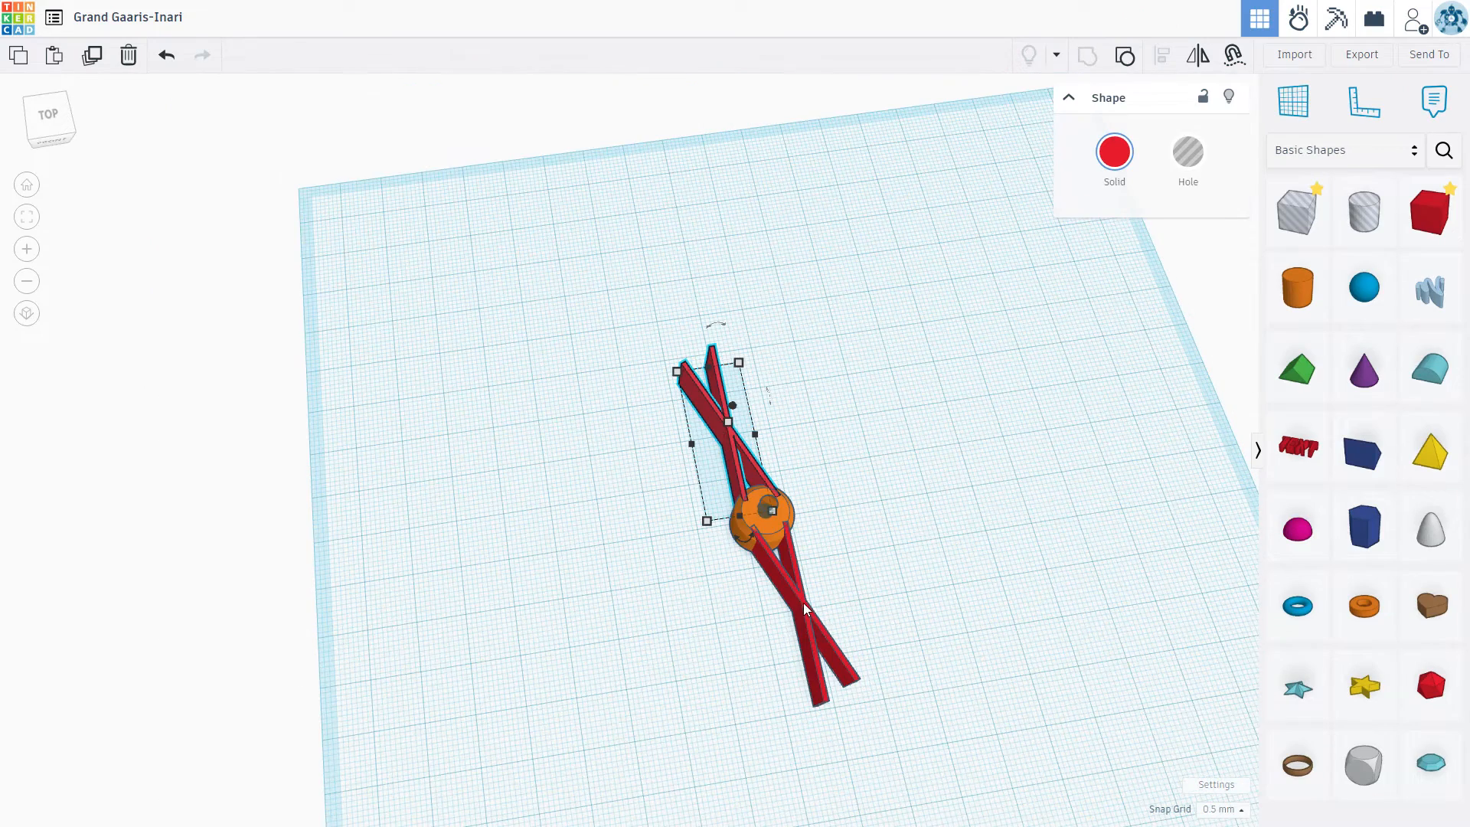
Step: Group the two crossed-bar shapes on opposite sides of the orange cylinder into one shape
{"action": "left_click", "coordinate": [802, 603], "text": "shift"}
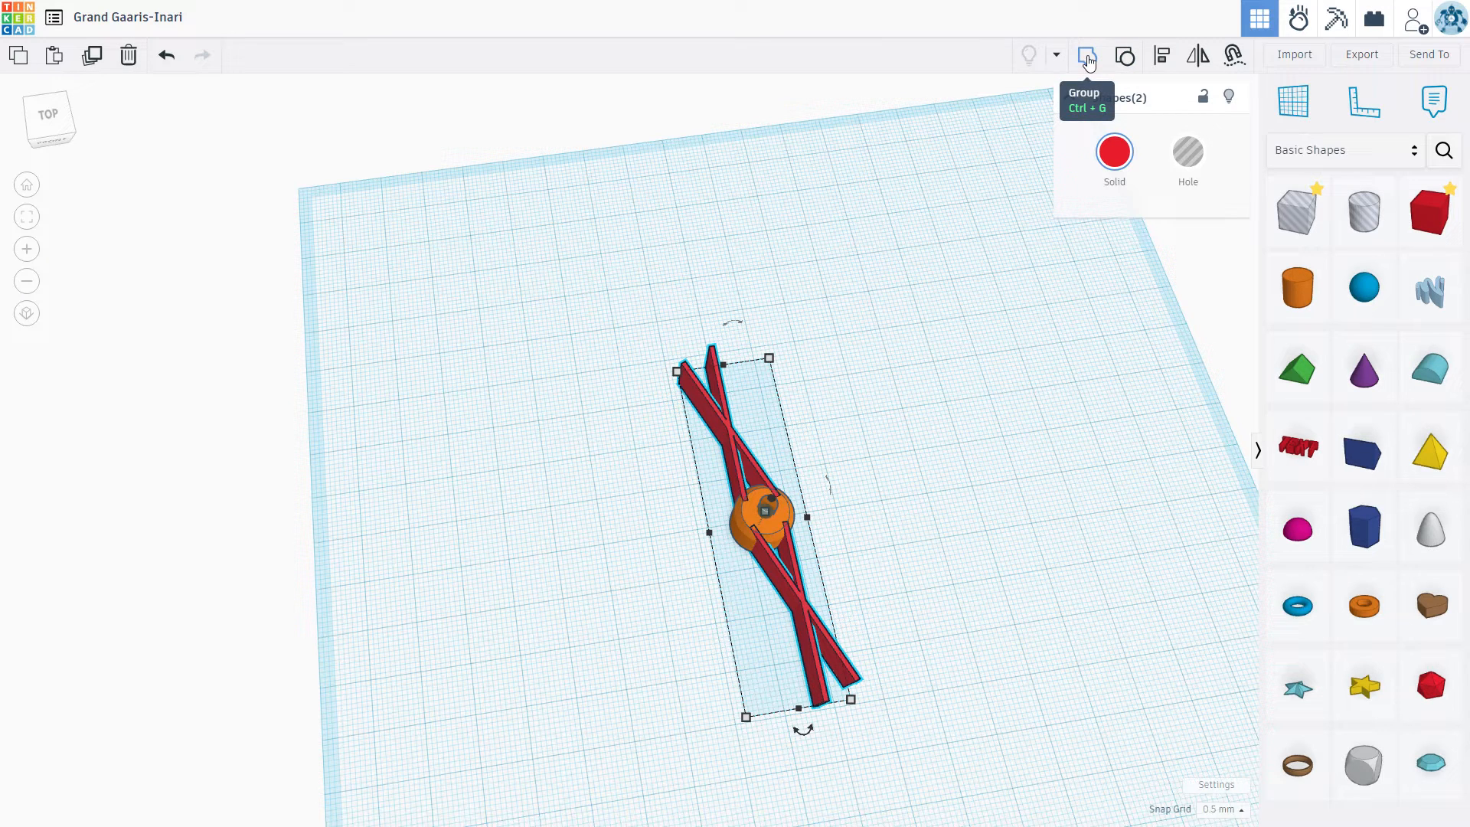
{"action": "left_click", "coordinate": [1083, 250]}
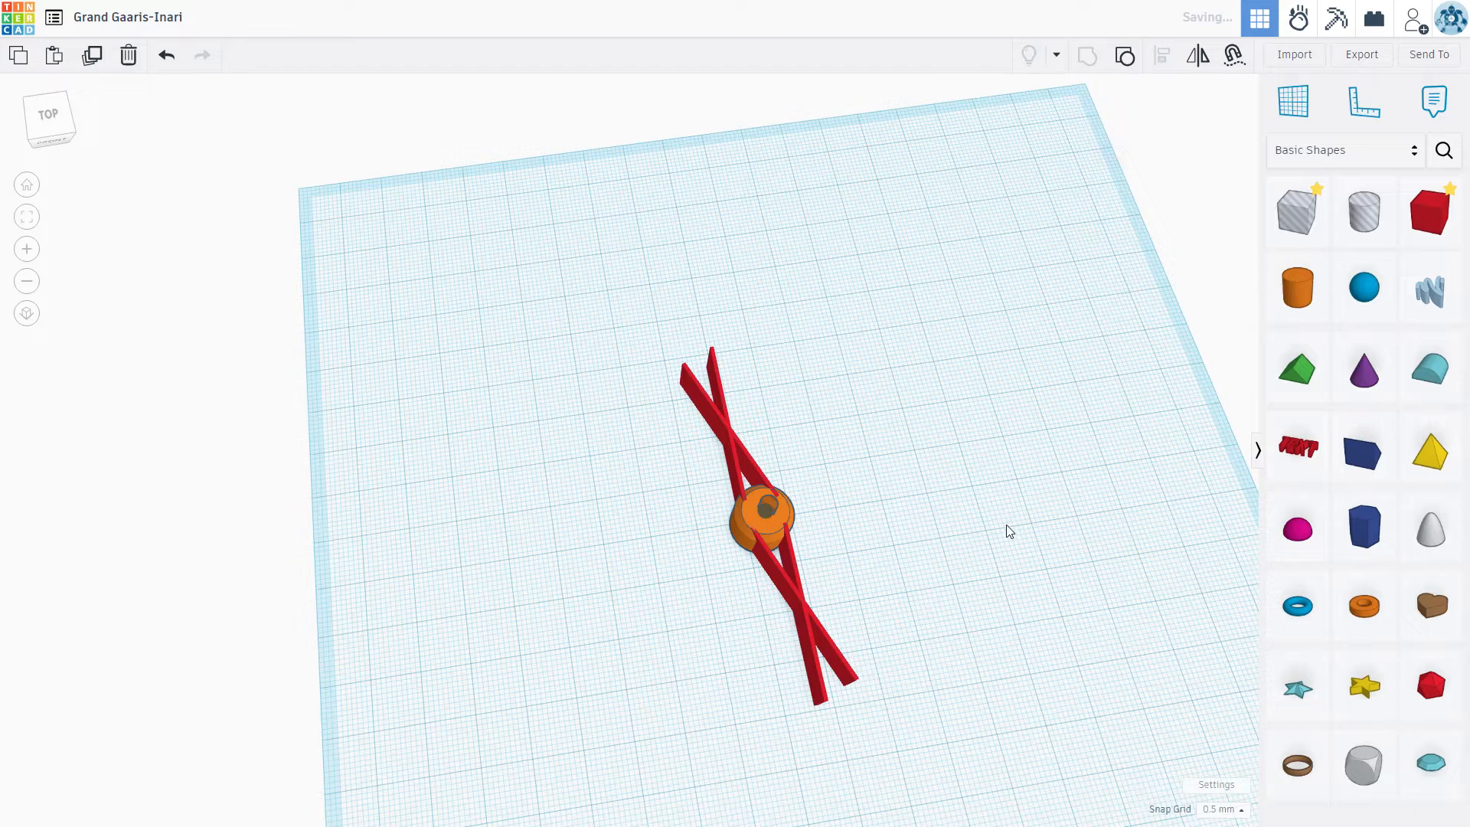
Step: Align the grouped bars with the orange cylinder, centring them on it in both horizontal directions with the cylinder as the fixed reference
{"action": "key", "text": "ctrl+a"}
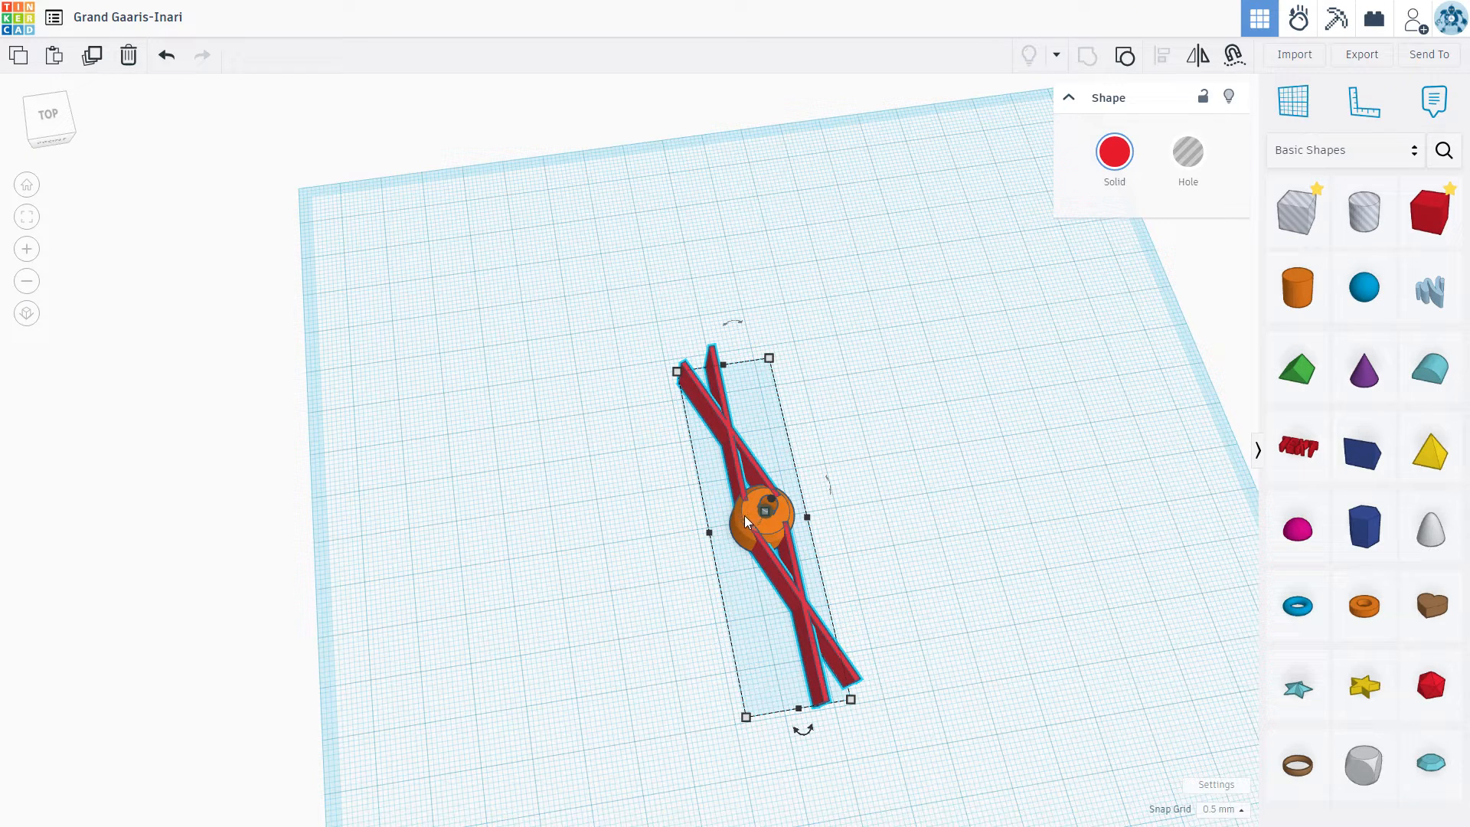
{"action": "left_click", "coordinate": [1124, 55]}
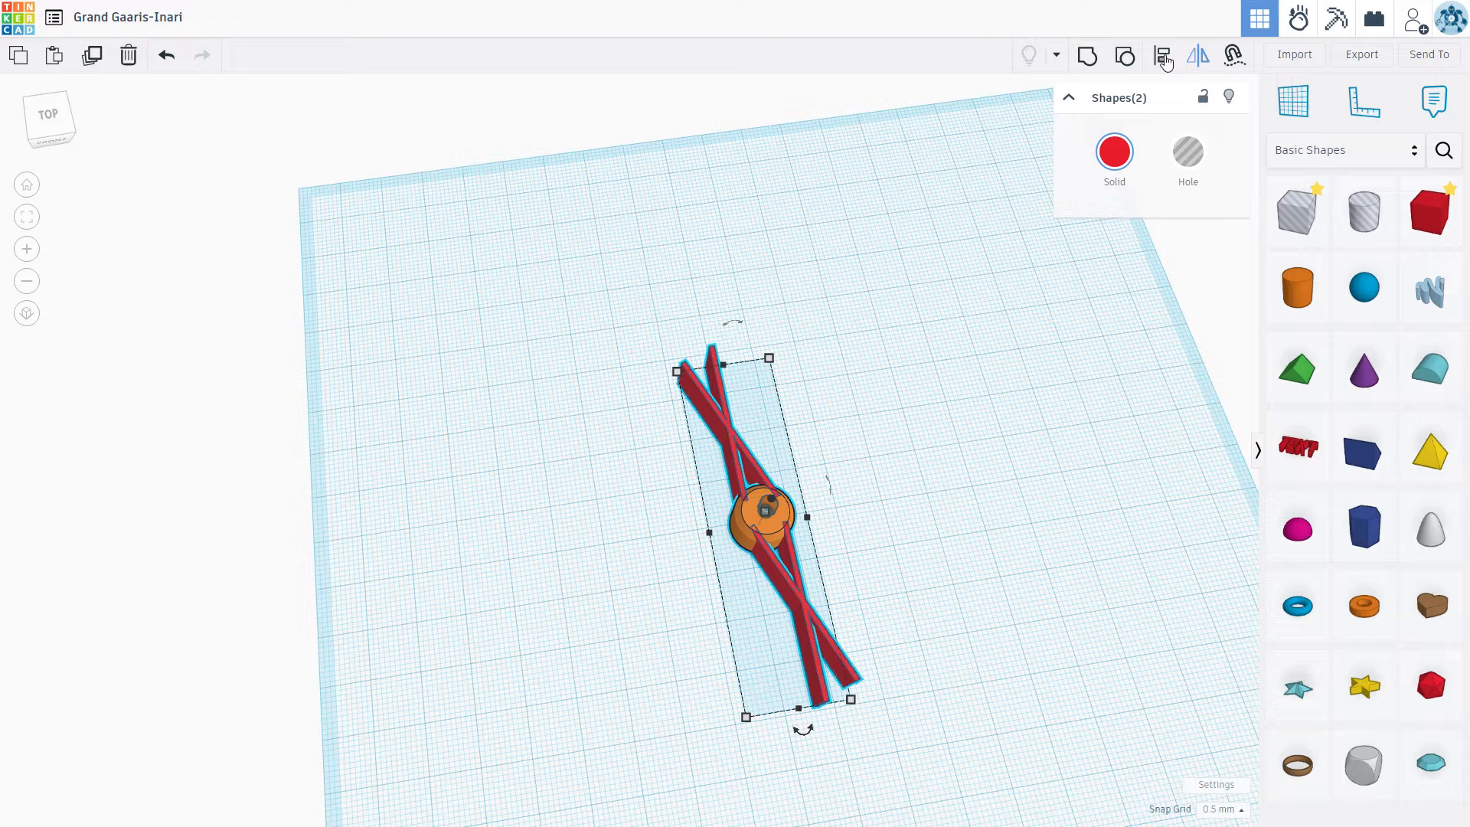
{"action": "key", "text": "l"}
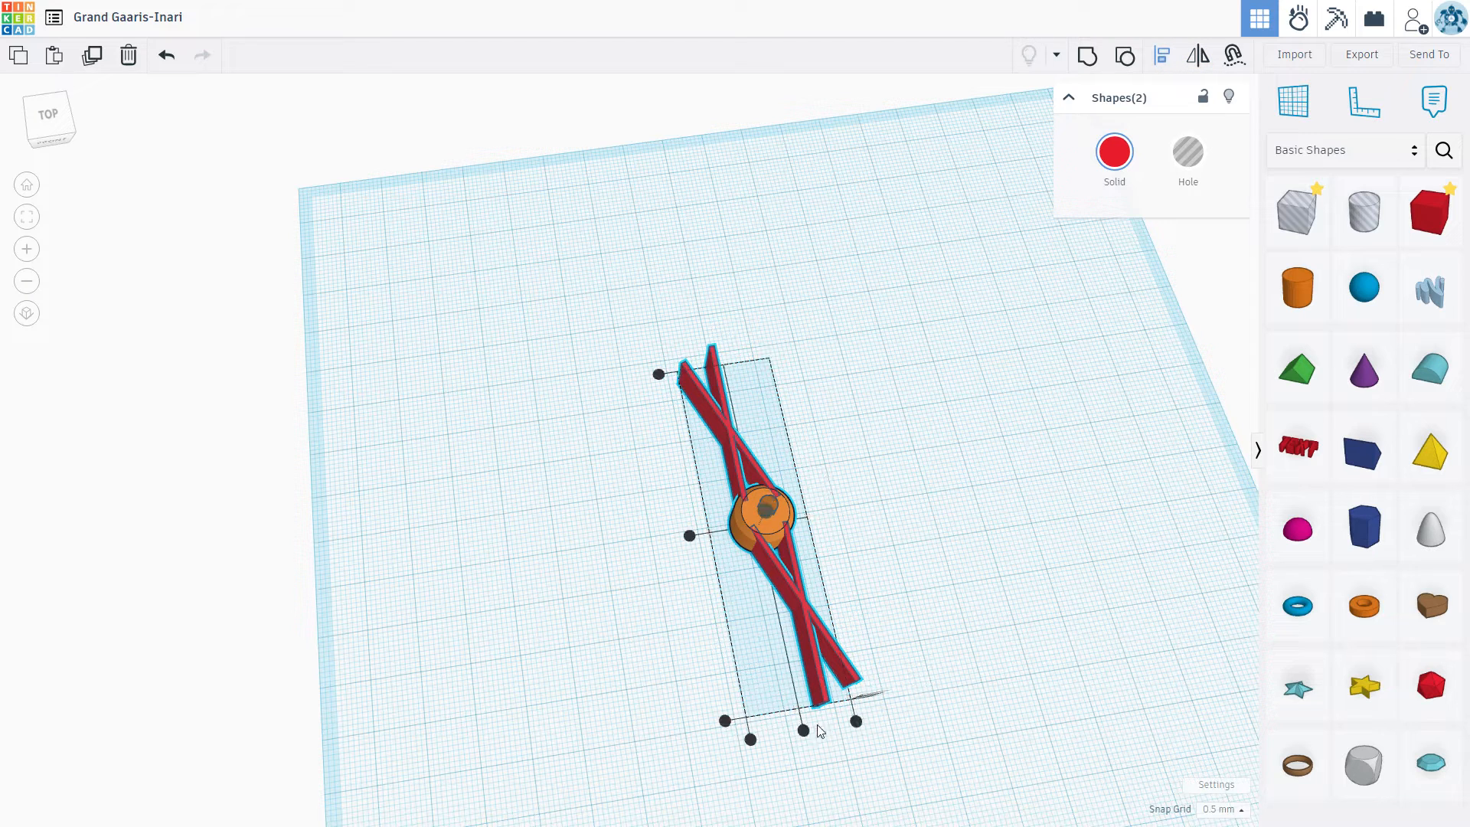
{"action": "left_click", "coordinate": [746, 513]}
{"action": "left_click", "coordinate": [769, 571]}
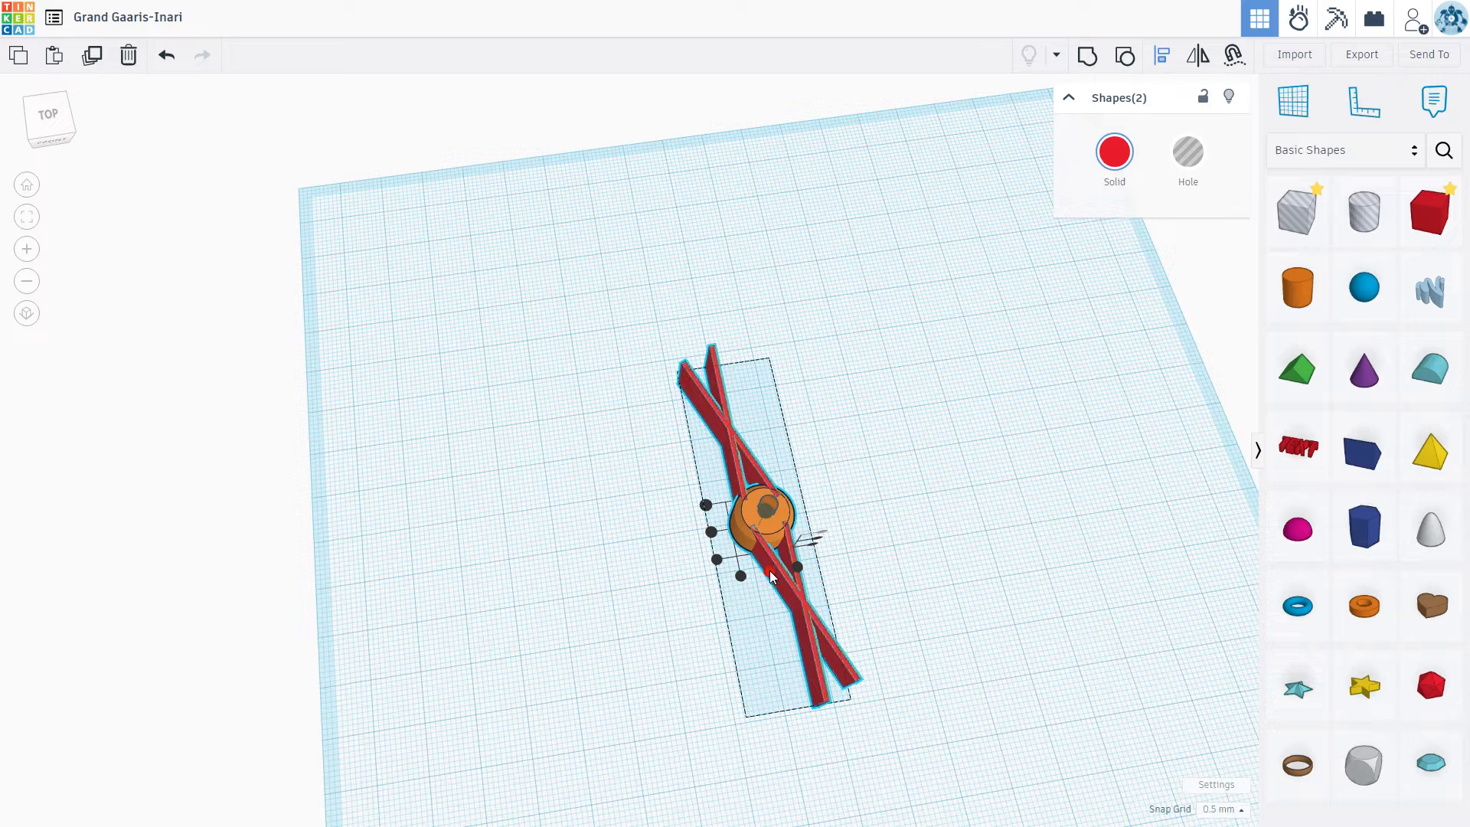
{"action": "left_click", "coordinate": [711, 532]}
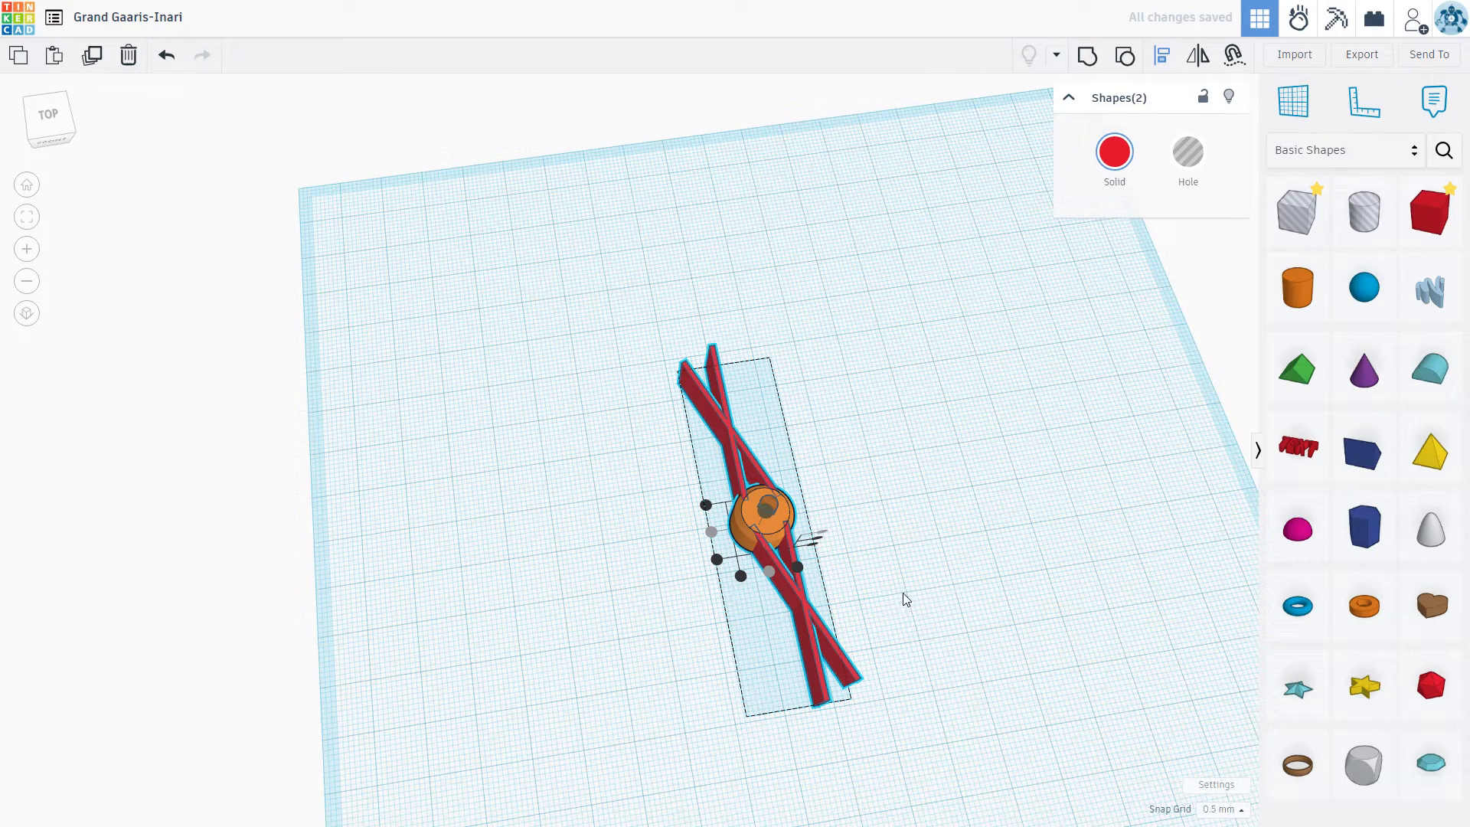
{"action": "left_click", "coordinate": [843, 481]}
{"action": "left_click", "coordinate": [901, 488]}
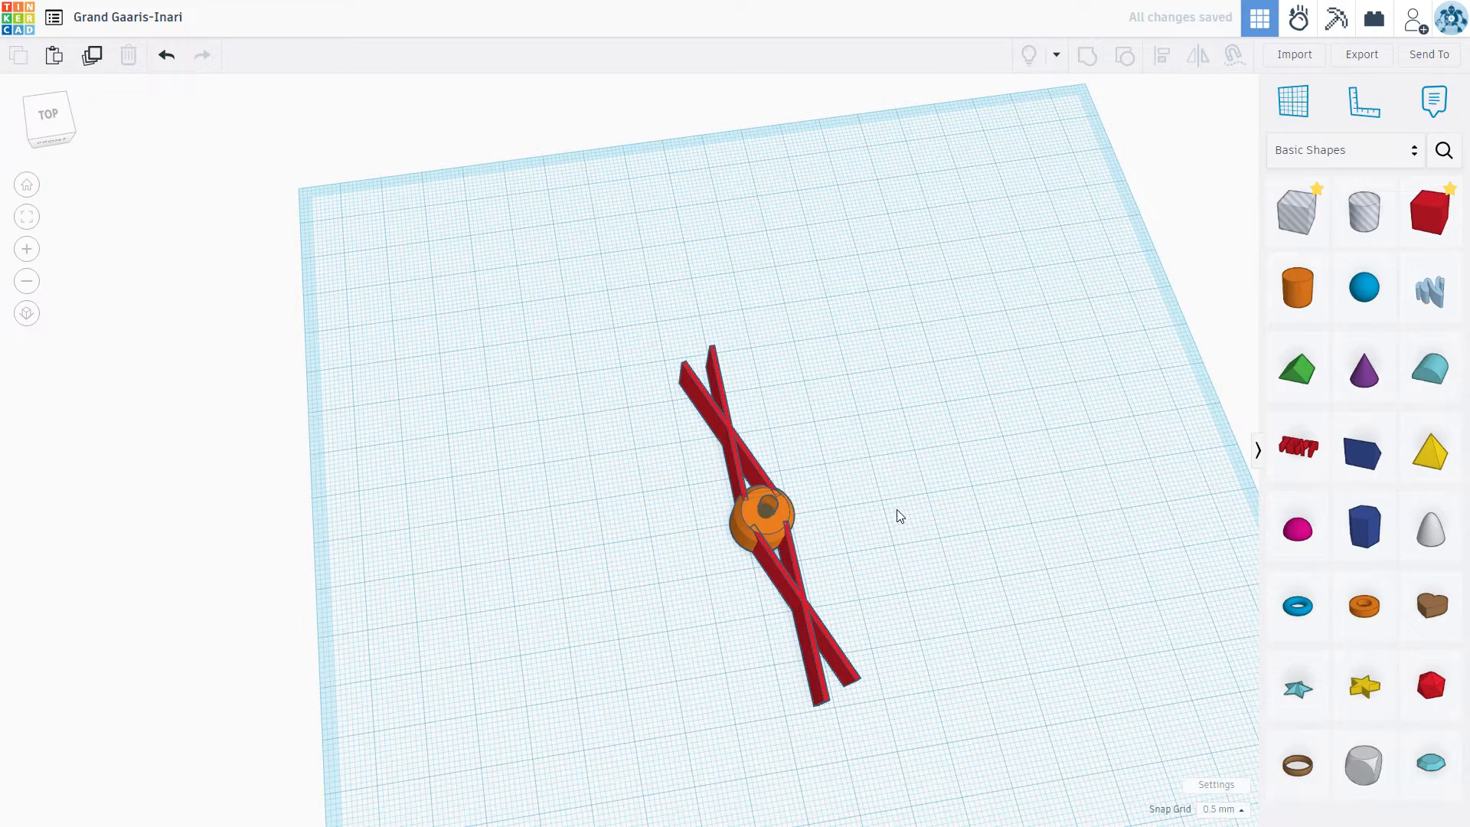
Step: Duplicate the grouped red bars in place and rotate the copy -45° about the vertical axis
{"action": "scroll", "coordinate": [898, 512], "scroll_direction": "up", "scroll_amount": 4}
{"action": "left_click", "coordinate": [754, 475]}
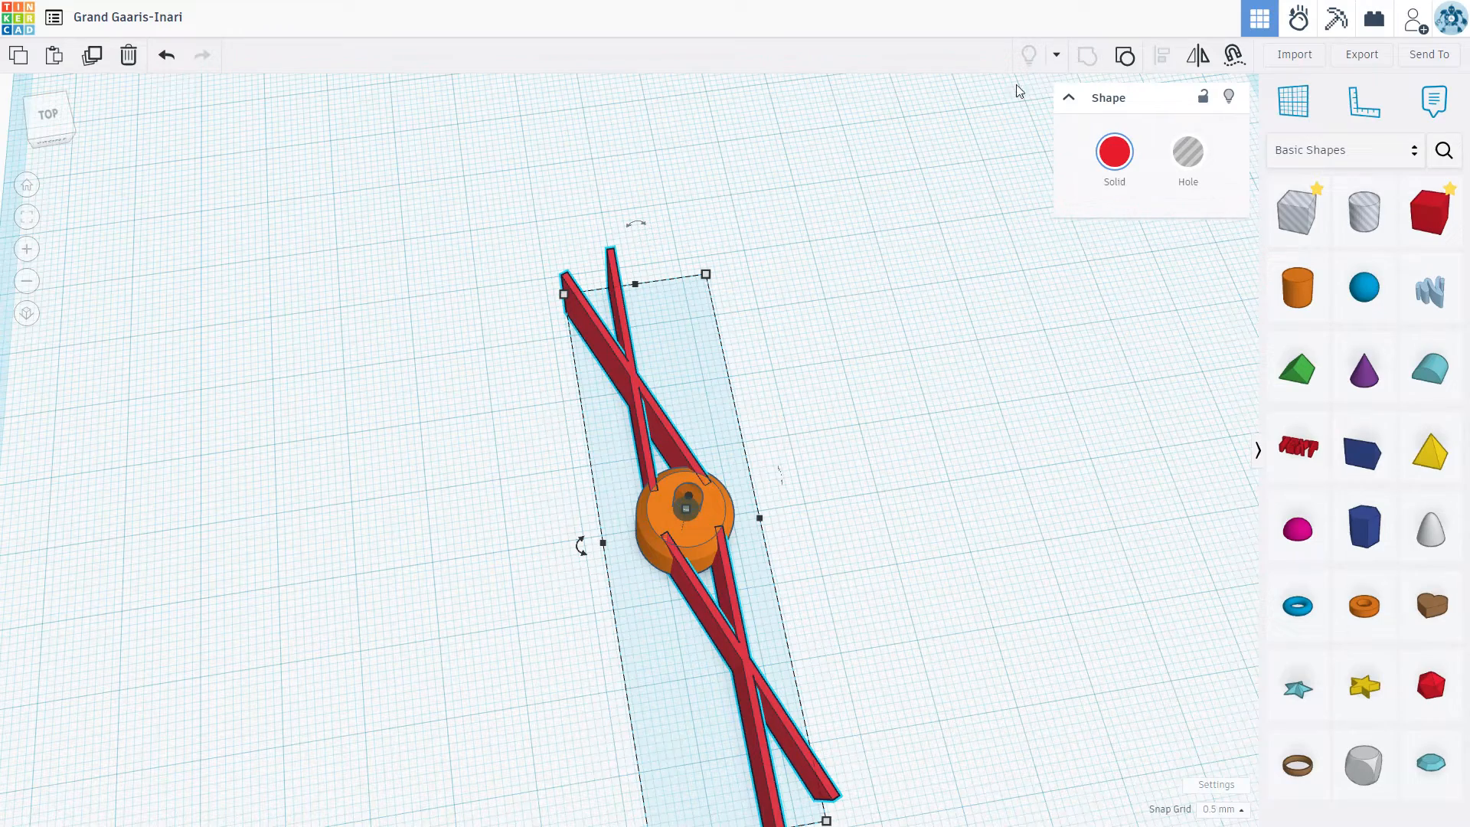
{"action": "scroll", "coordinate": [421, 375], "scroll_direction": "down", "scroll_amount": 2}
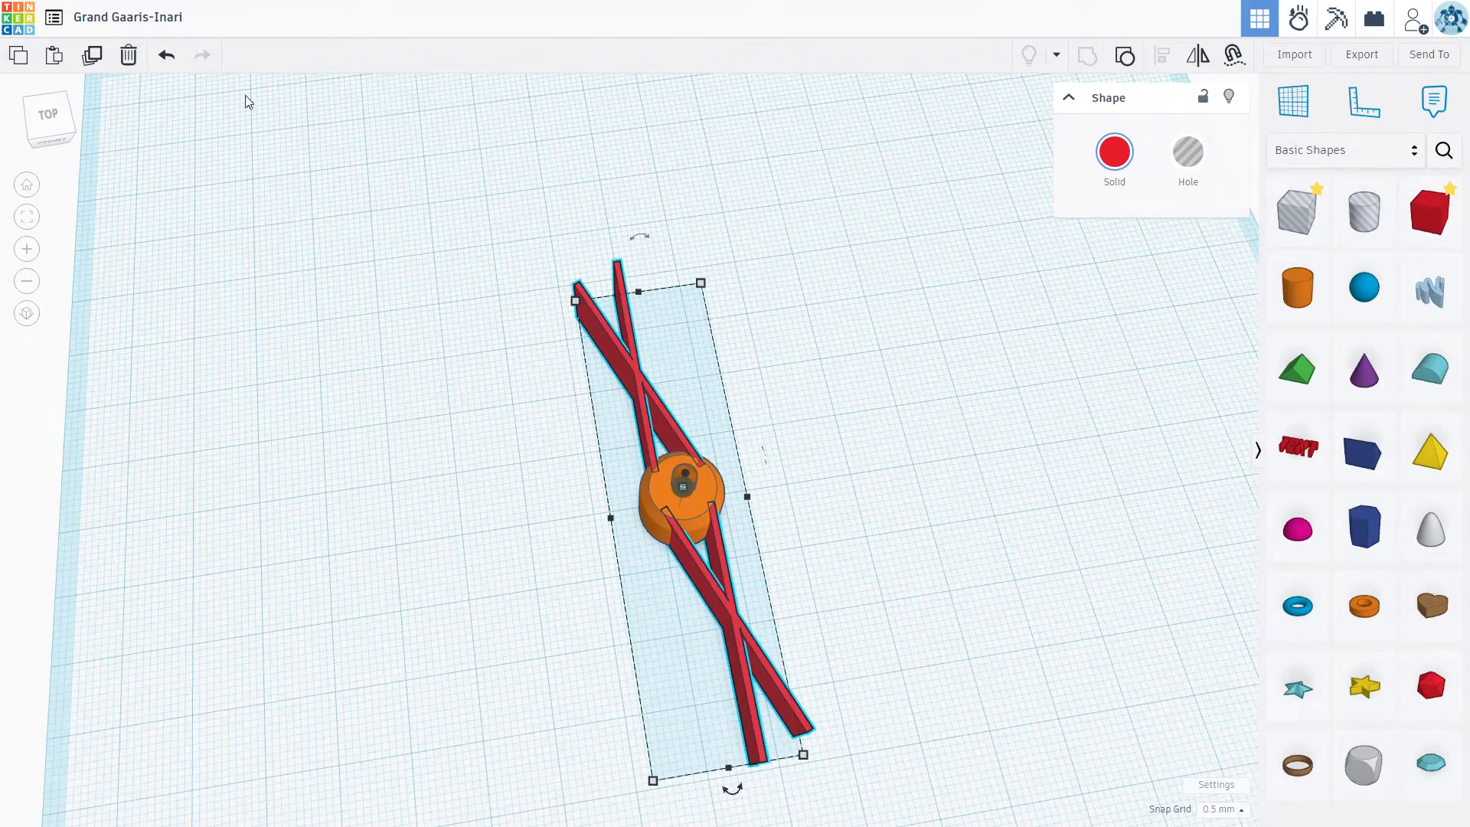
{"action": "scroll", "coordinate": [176, 91], "scroll_direction": "down", "scroll_amount": 2}
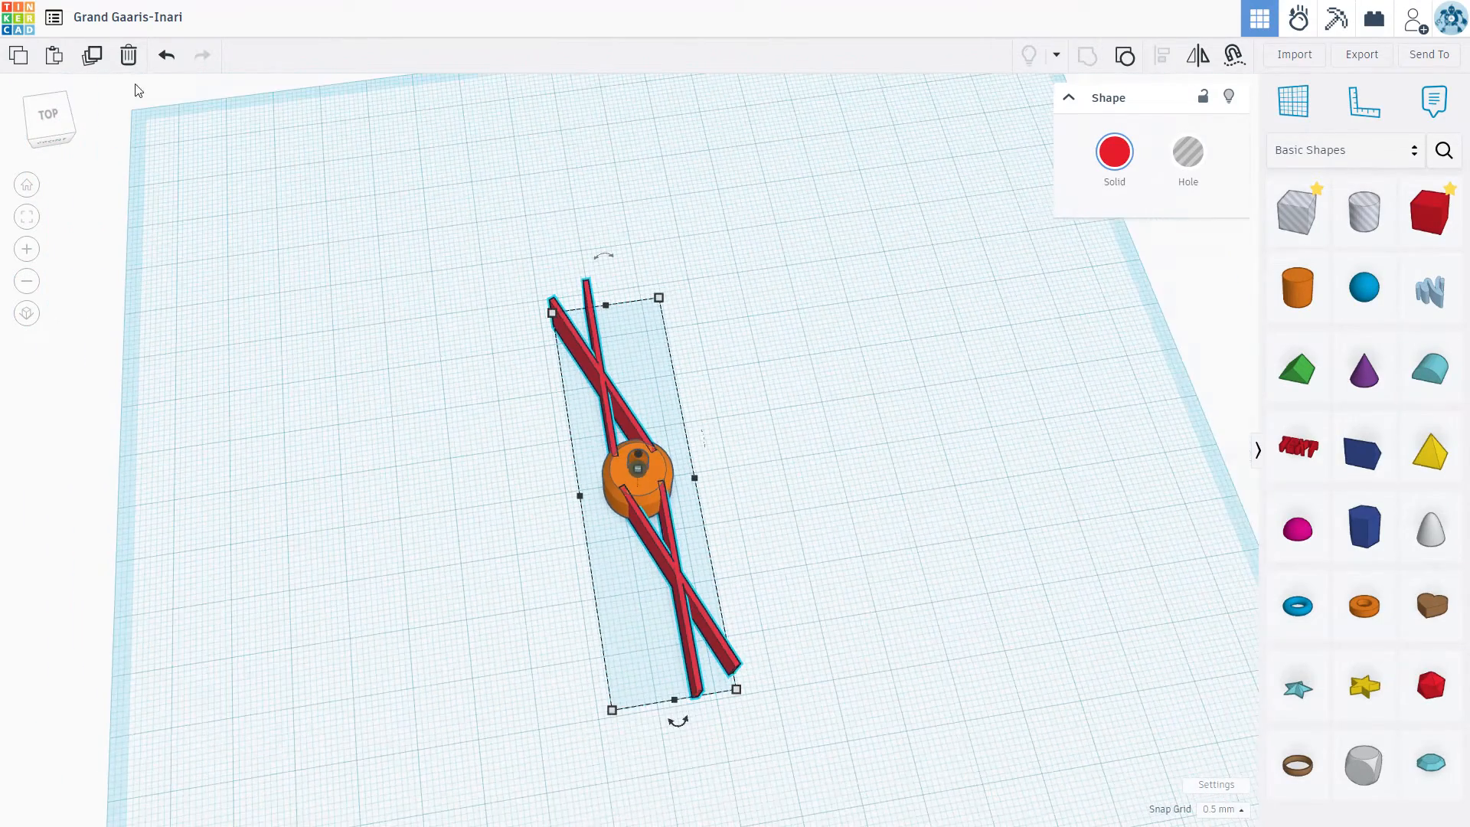
{"action": "left_click", "coordinate": [93, 55]}
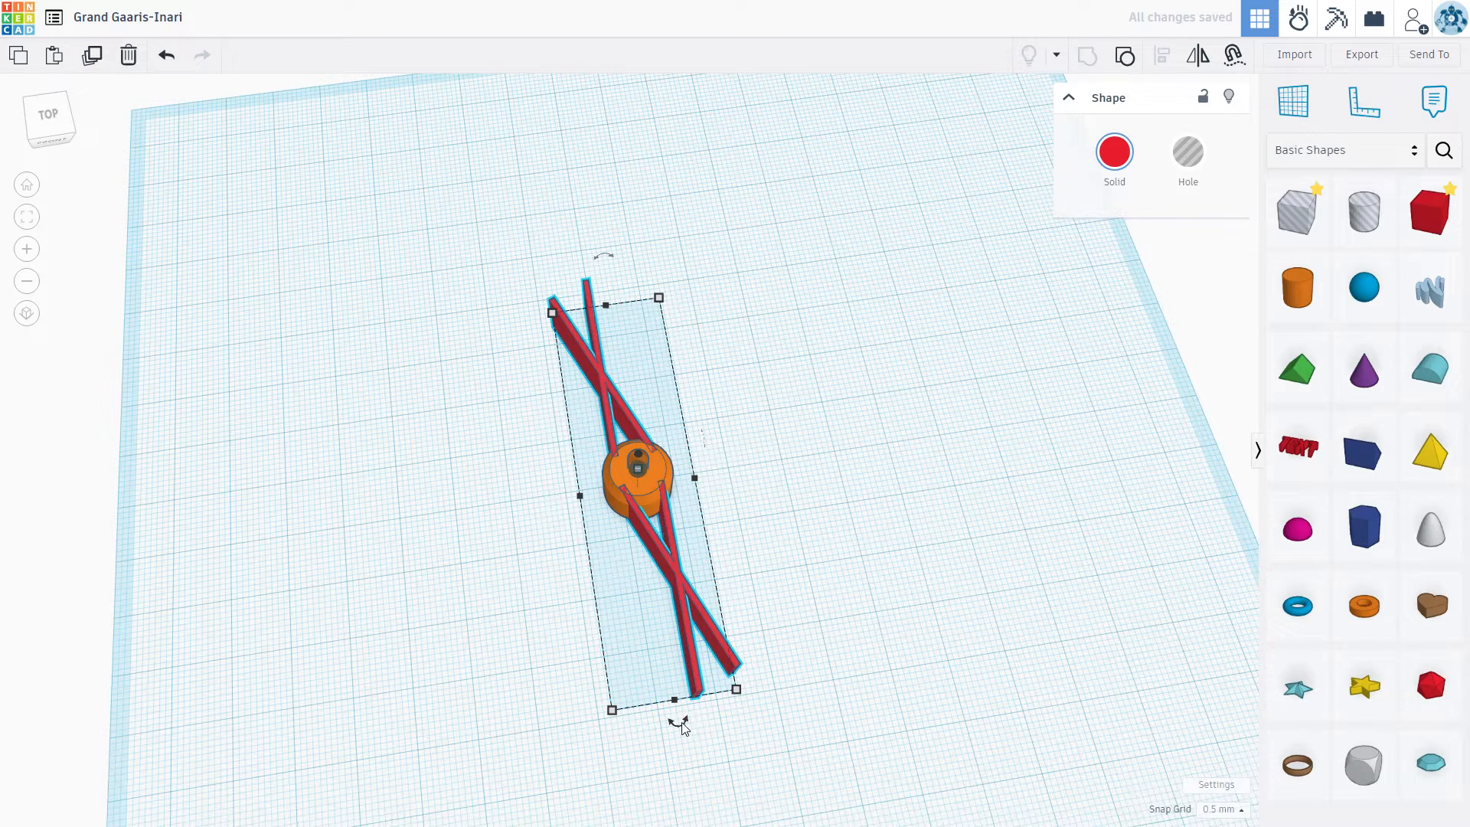
{"action": "mouse_move", "coordinate": [681, 726]}
{"action": "left_click_drag", "start_coordinate": [682, 724], "coordinate": [825, 640]}
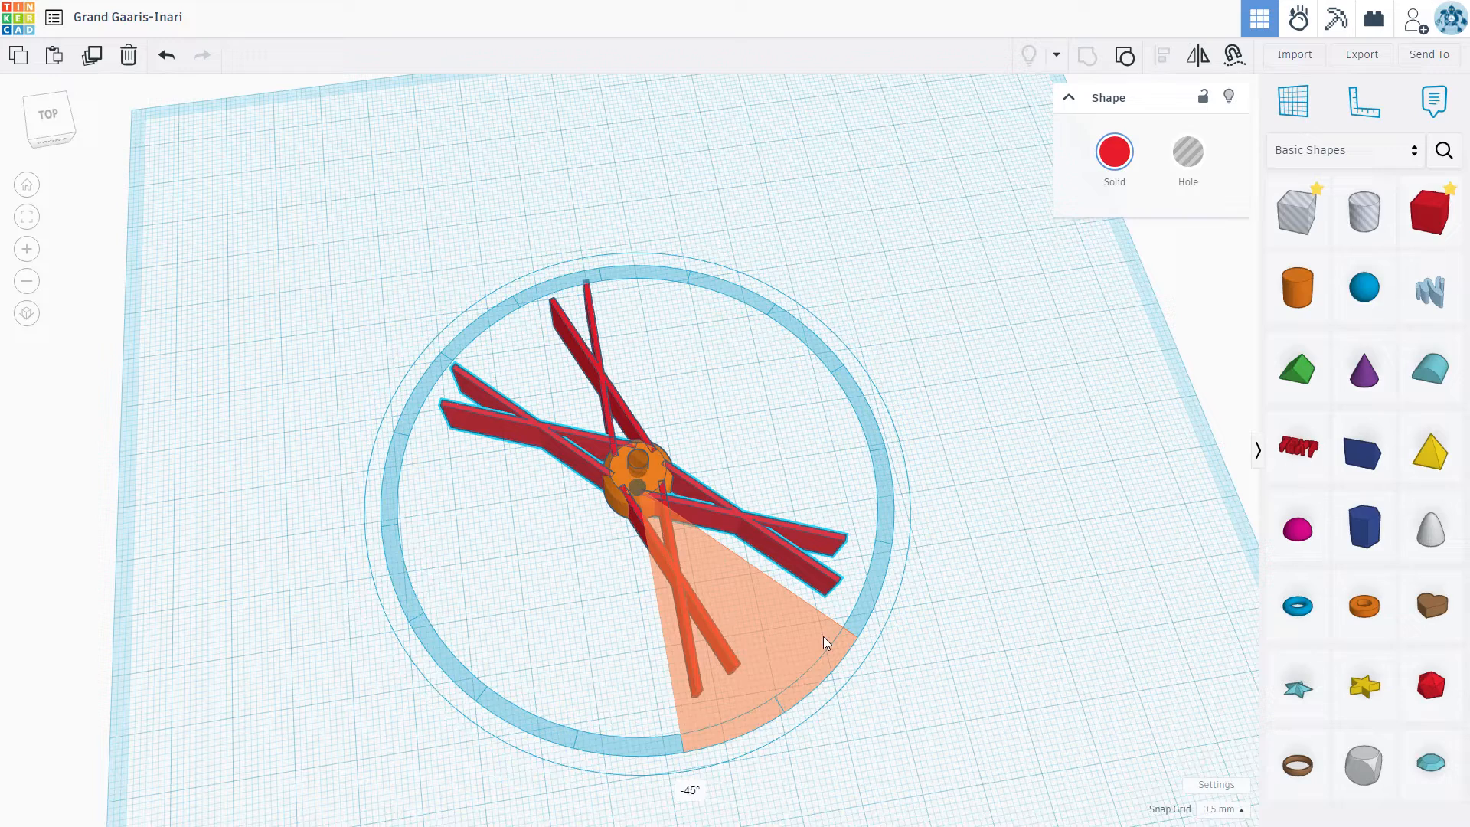
{"action": "left_click_drag", "start_coordinate": [823, 636], "coordinate": [824, 636]}
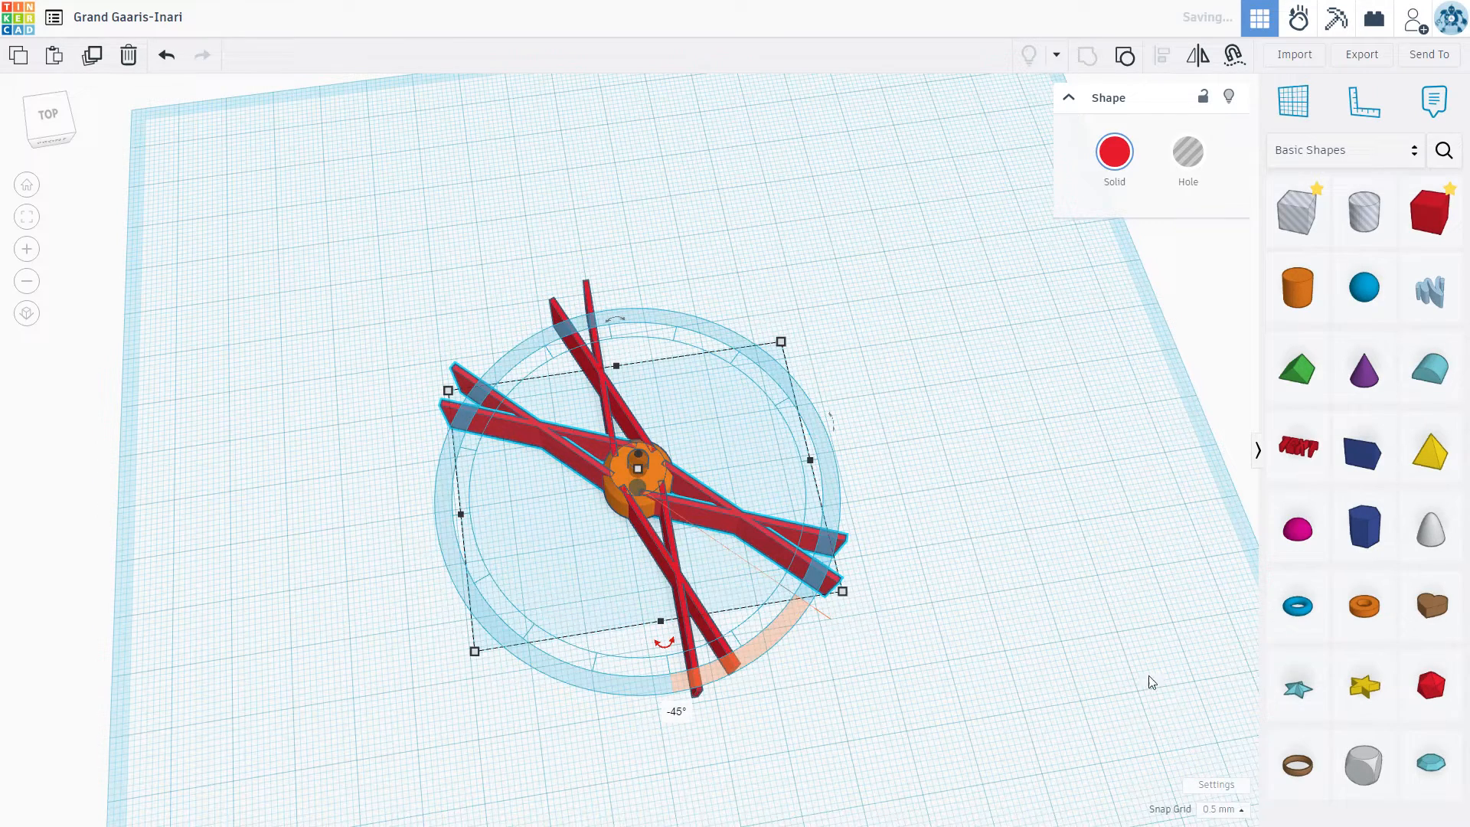
{"action": "left_click", "coordinate": [1097, 640]}
Step: Duplicate both crossed-bar groups in place and rotate the copies -90° about the vertical axis to form eight spokes around the hub
{"action": "left_click", "coordinate": [686, 591]}
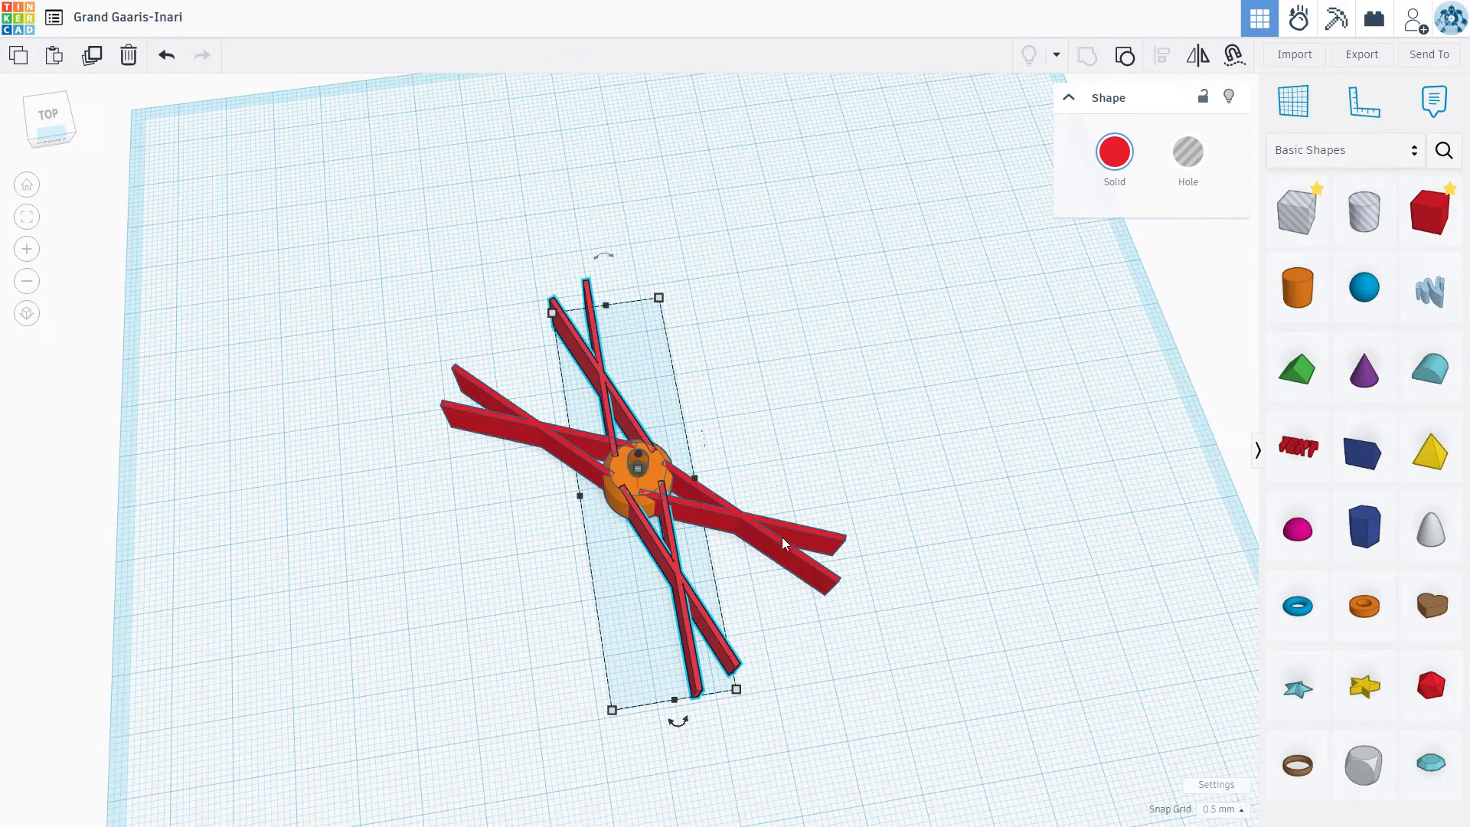
{"action": "left_click", "coordinate": [764, 521], "text": "shift"}
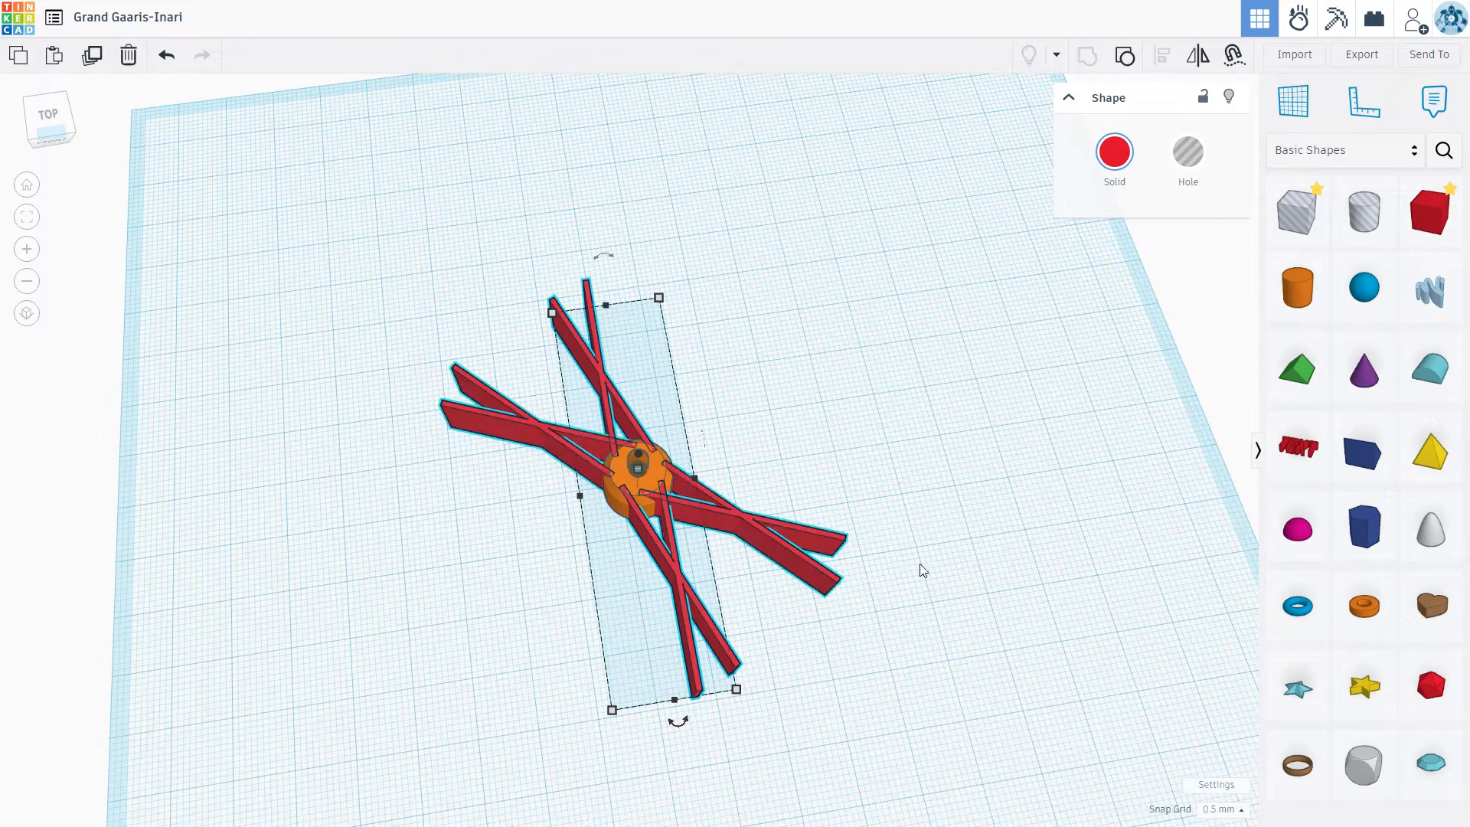
{"action": "left_click", "coordinate": [92, 54]}
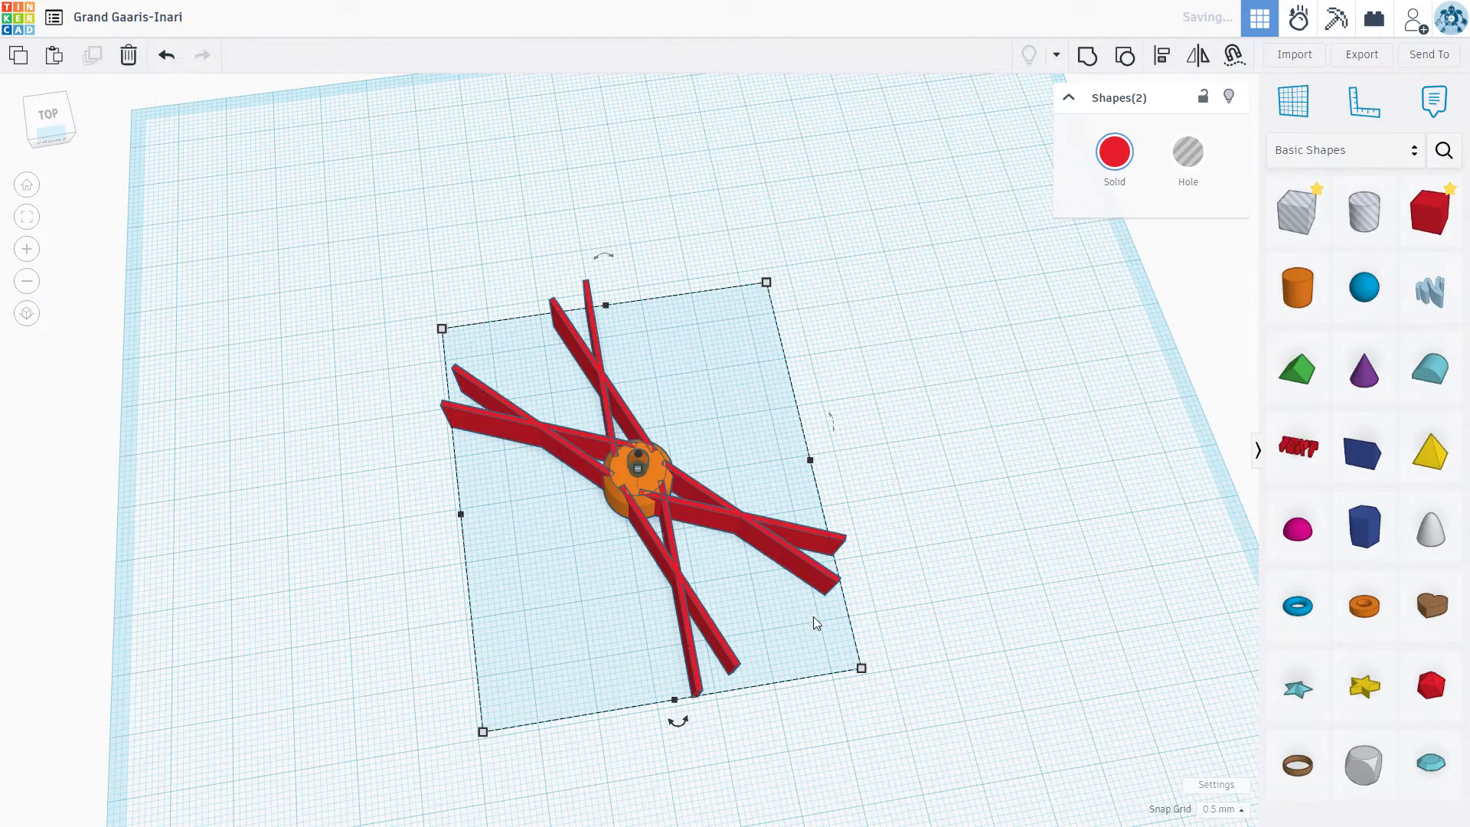
{"action": "mouse_move", "coordinate": [678, 723]}
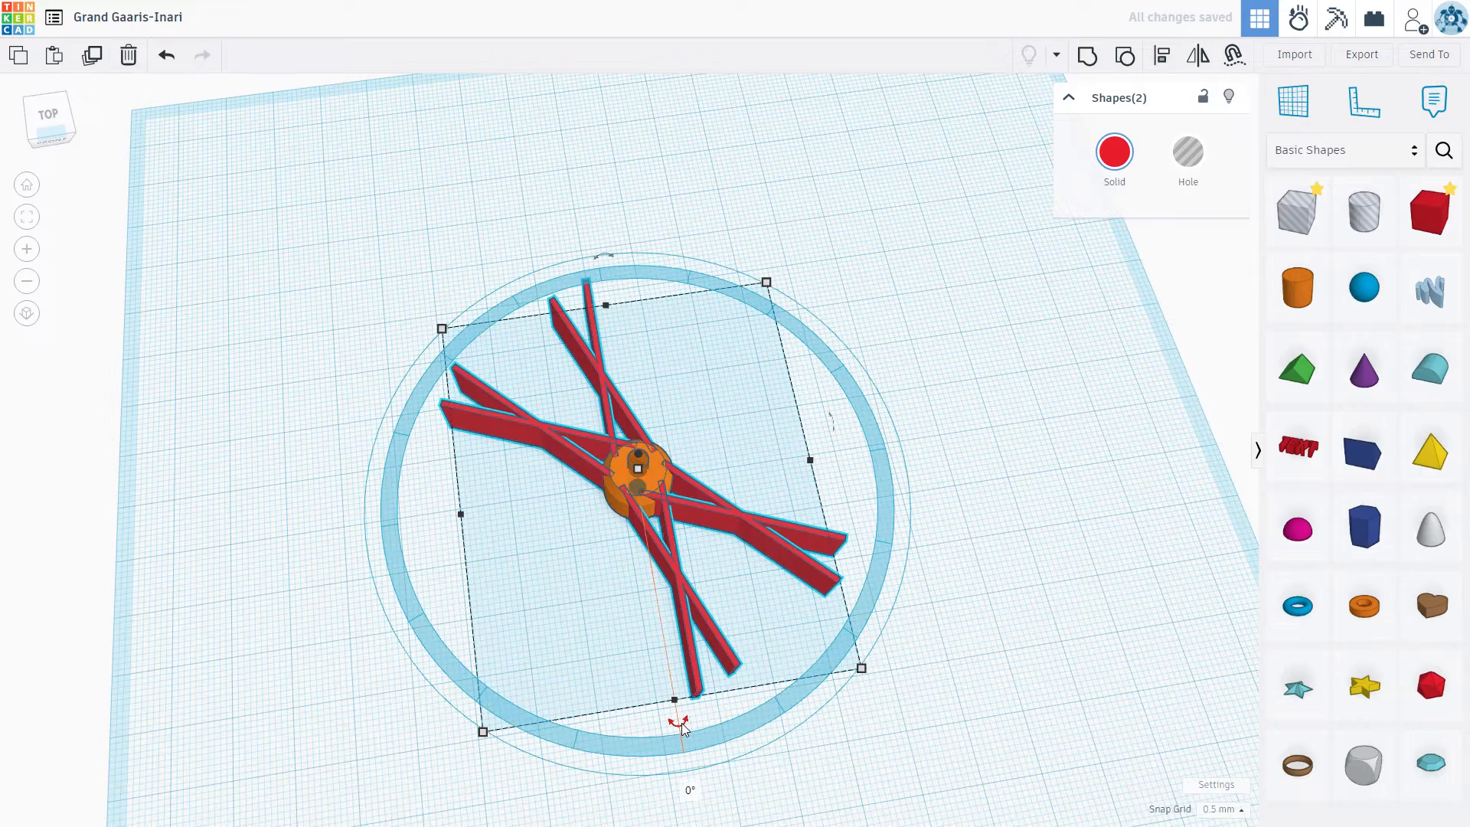
{"action": "left_click_drag", "start_coordinate": [704, 725], "coordinate": [825, 456]}
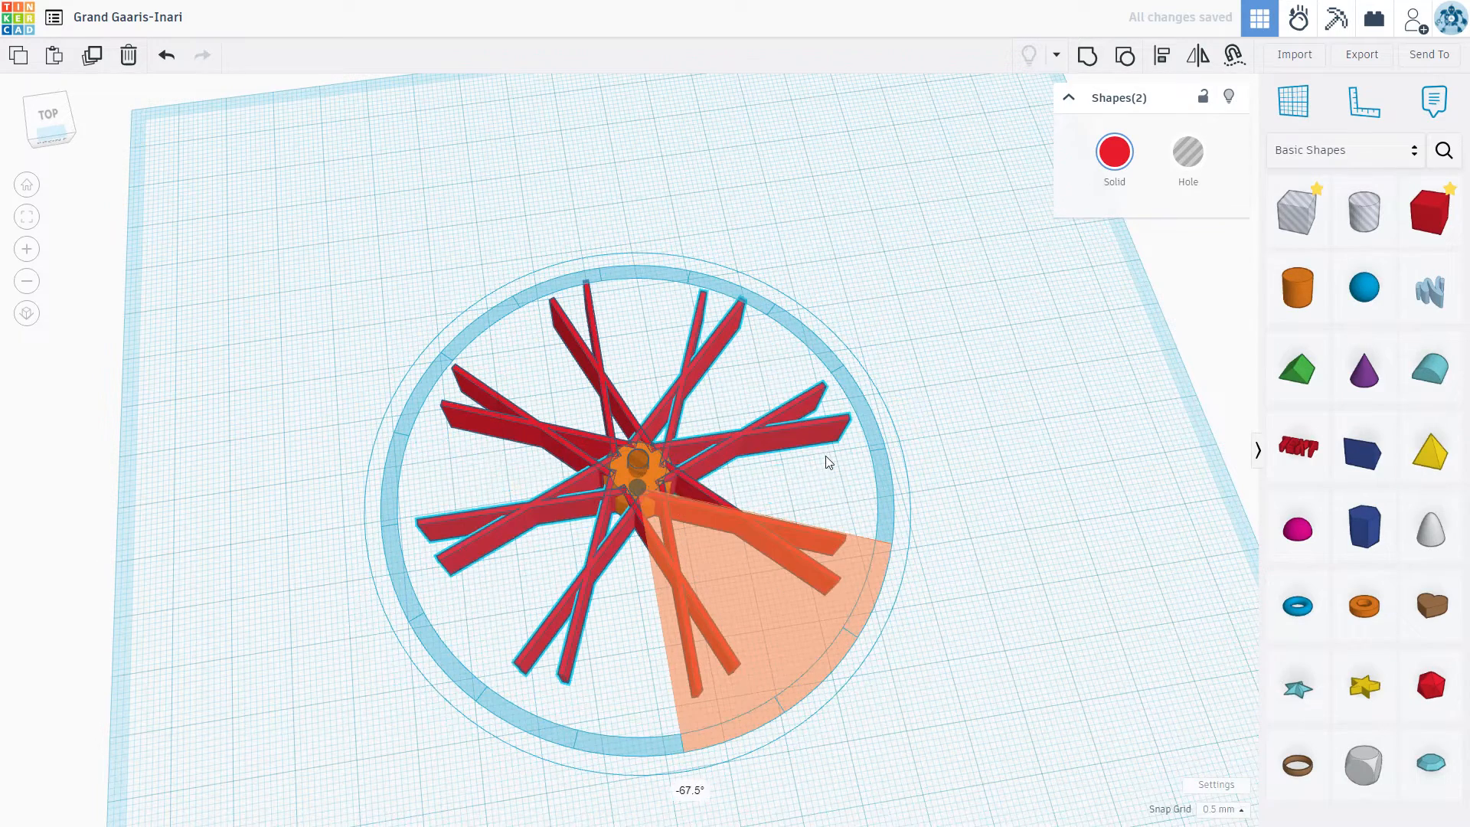
{"action": "left_click_drag", "start_coordinate": [826, 457], "coordinate": [993, 502]}
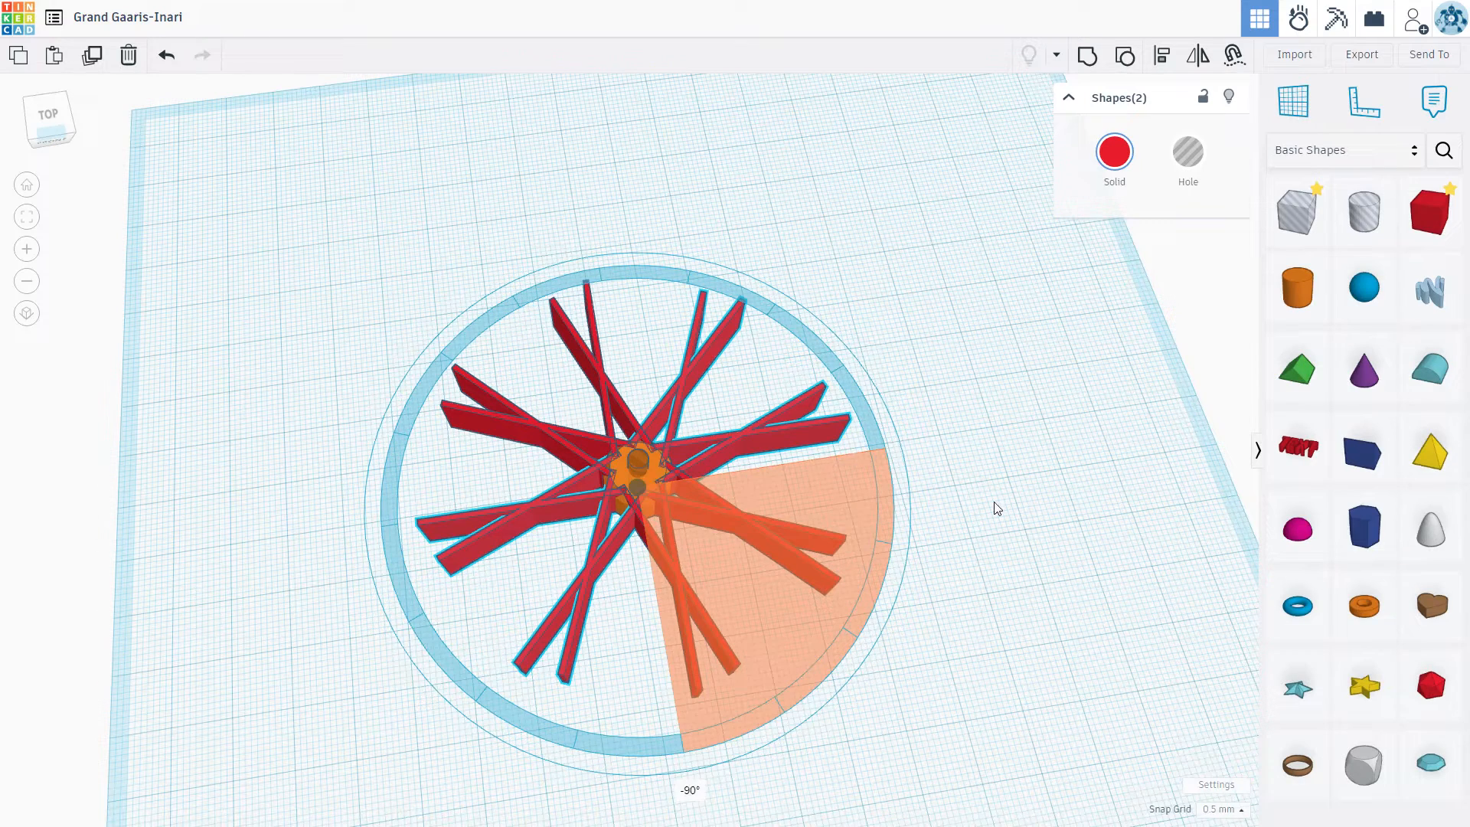
{"action": "left_click", "coordinate": [1032, 514]}
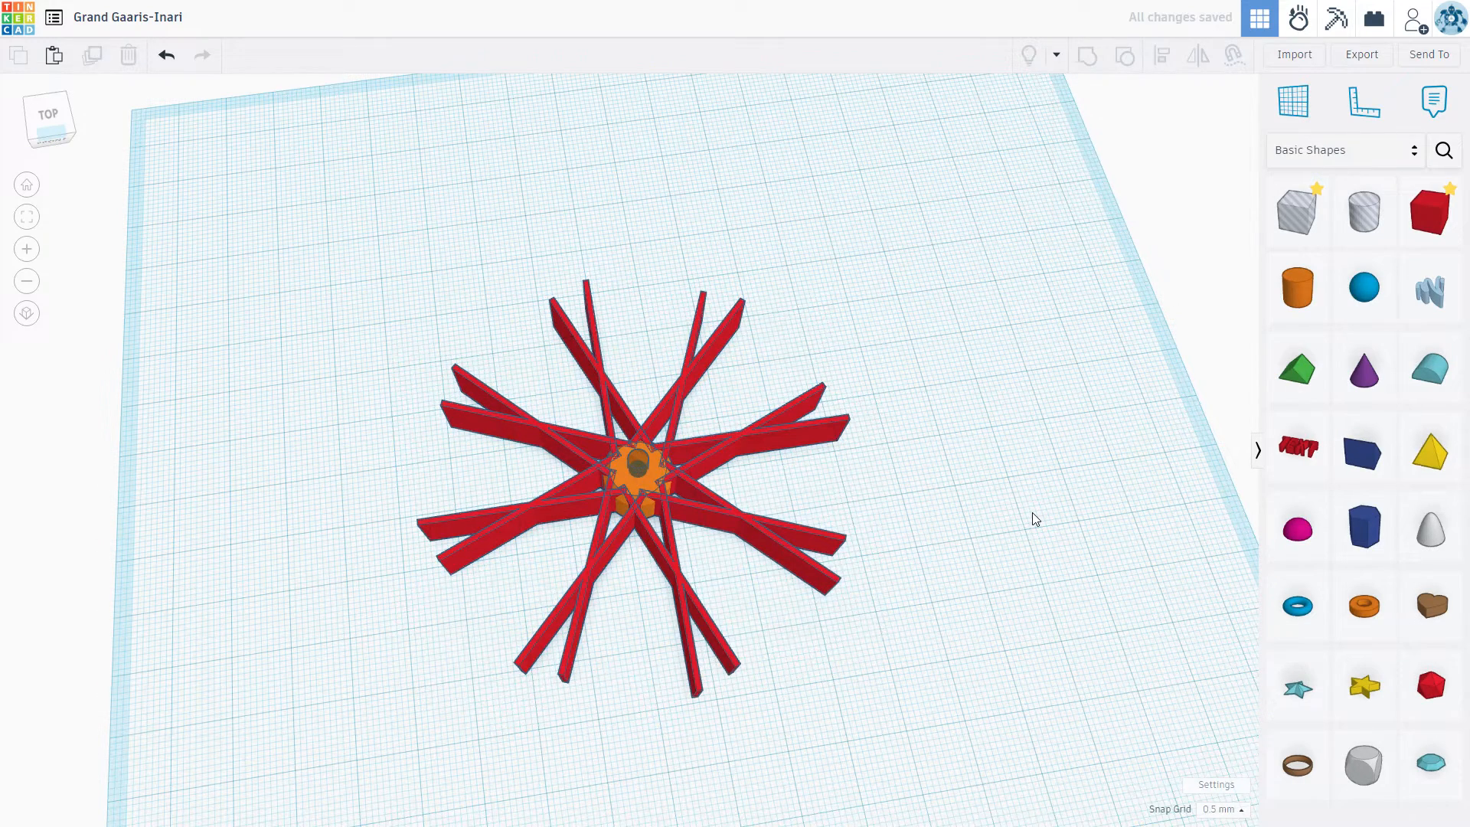
Step: Group the four crossed-bar shapes around the hub into a single red spoke shape
{"action": "right_click_drag", "start_coordinate": [1033, 478], "coordinate": [873, 640]}
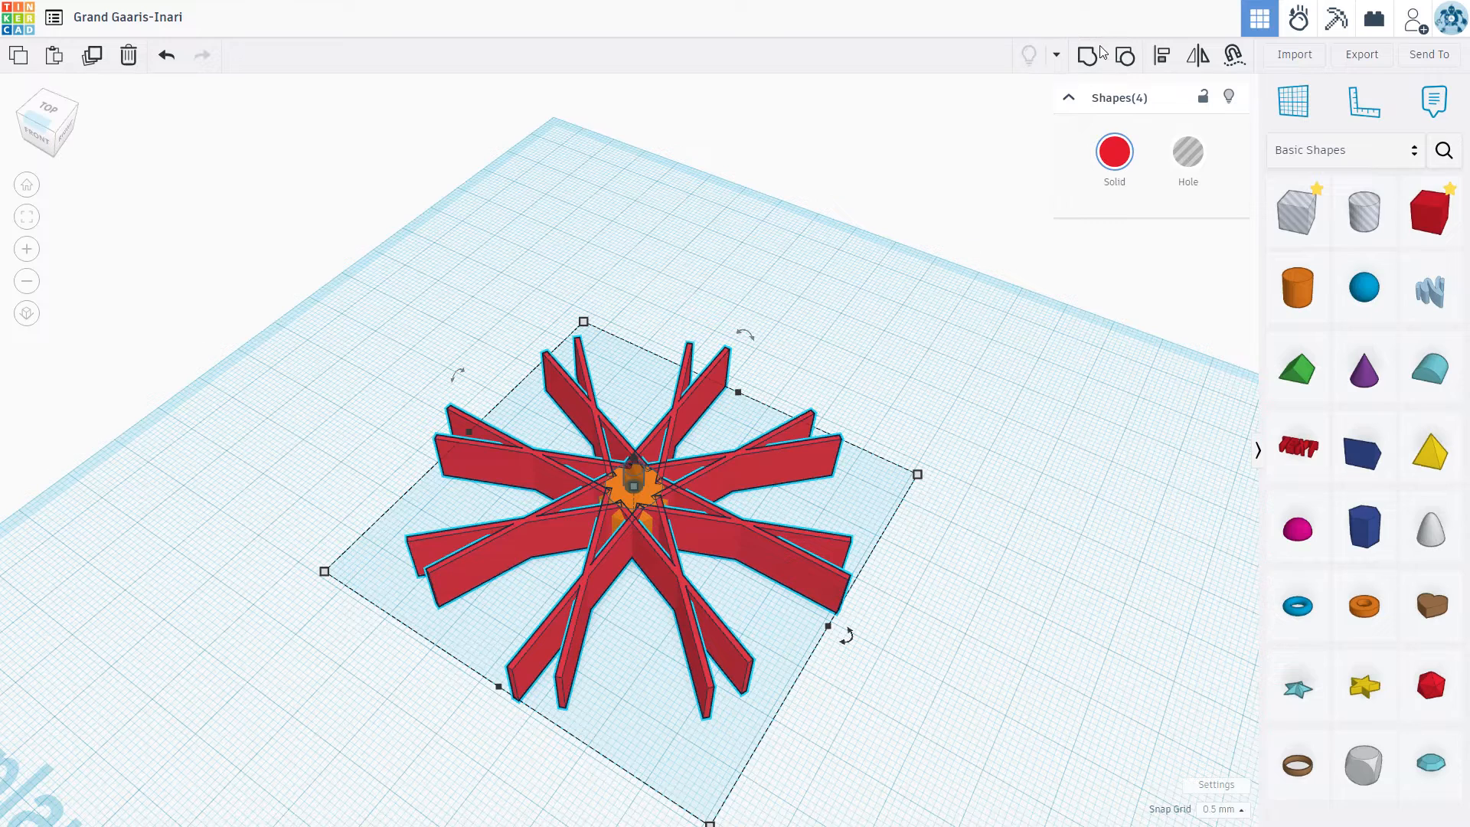
{"action": "left_click", "coordinate": [1087, 57]}
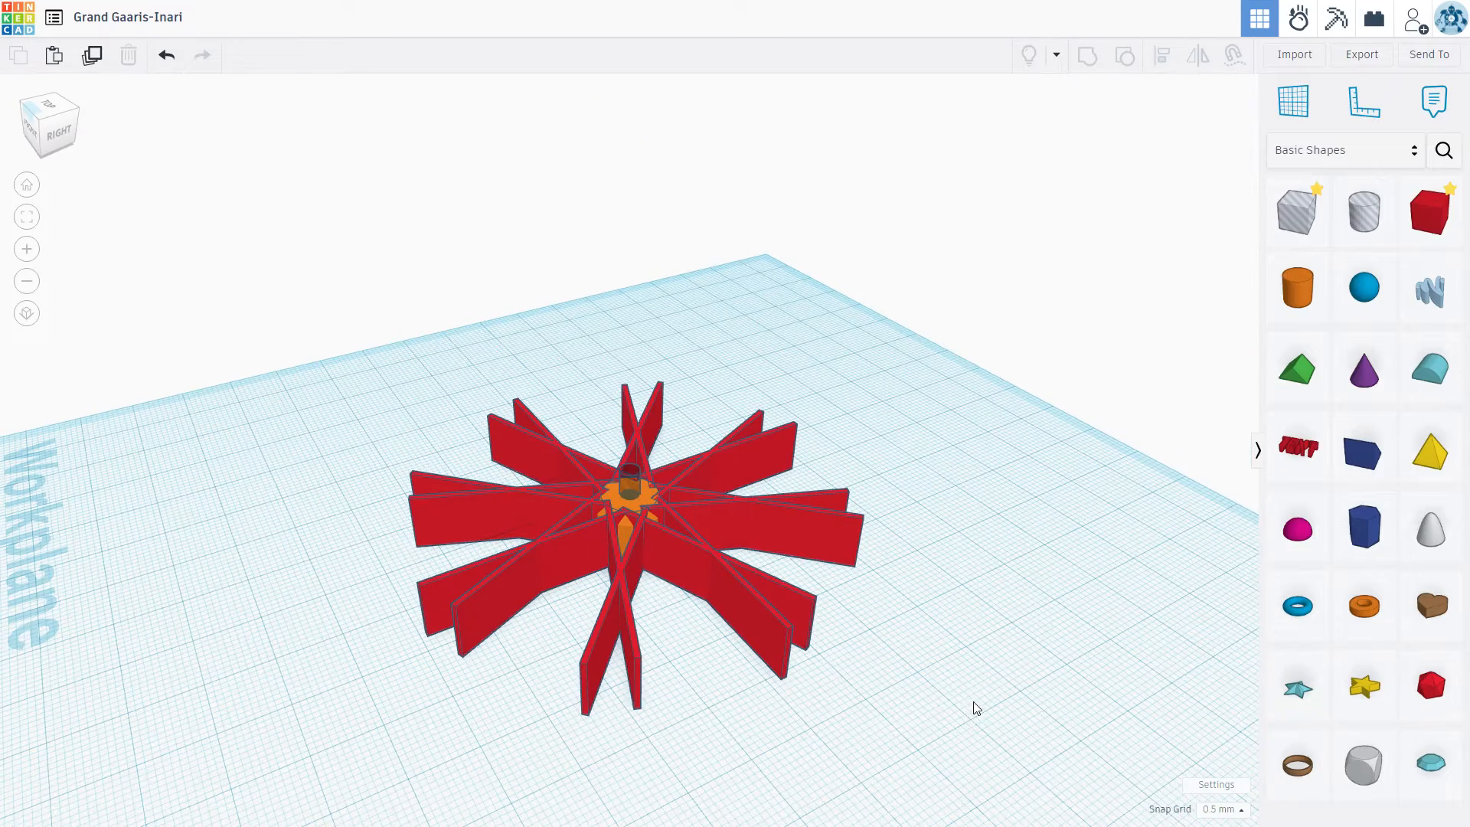
{"action": "right_click_drag", "start_coordinate": [970, 702], "coordinate": [982, 692]}
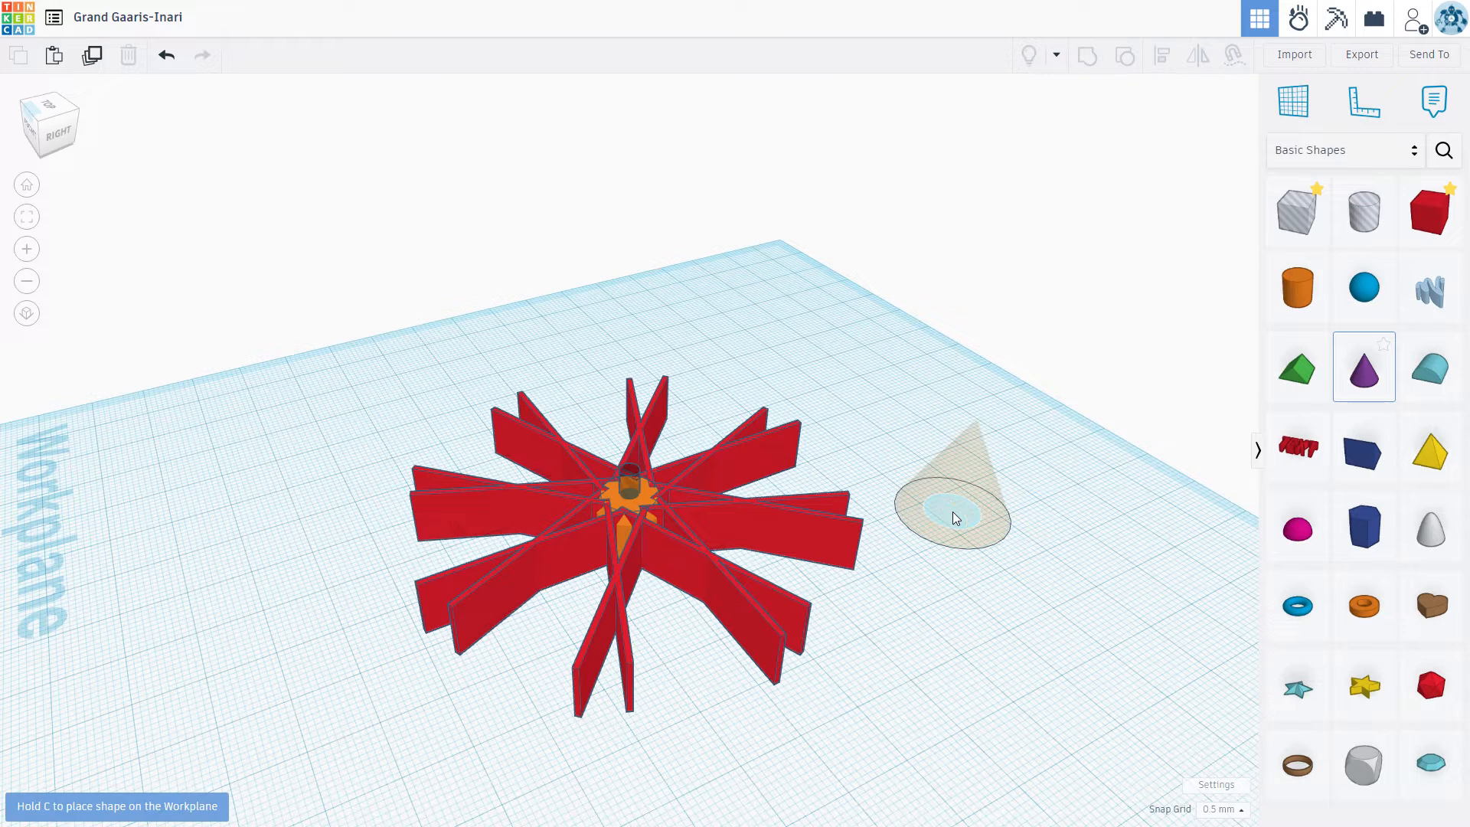
Step: Place a cone on the workplane beside the red spokes and set its base radius to 36
{"action": "left_click", "coordinate": [952, 512]}
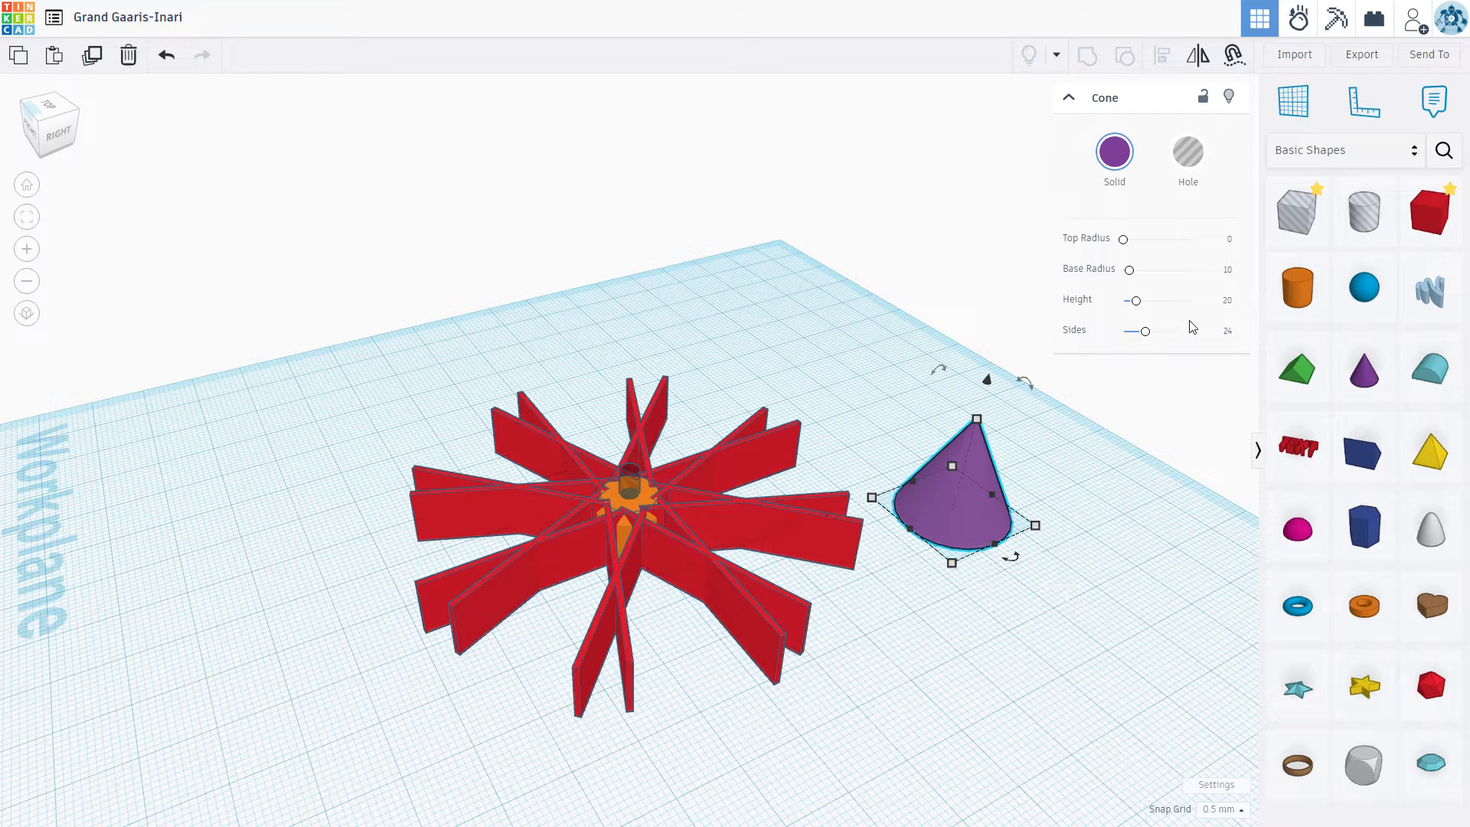
{"action": "left_click", "coordinate": [1228, 272]}
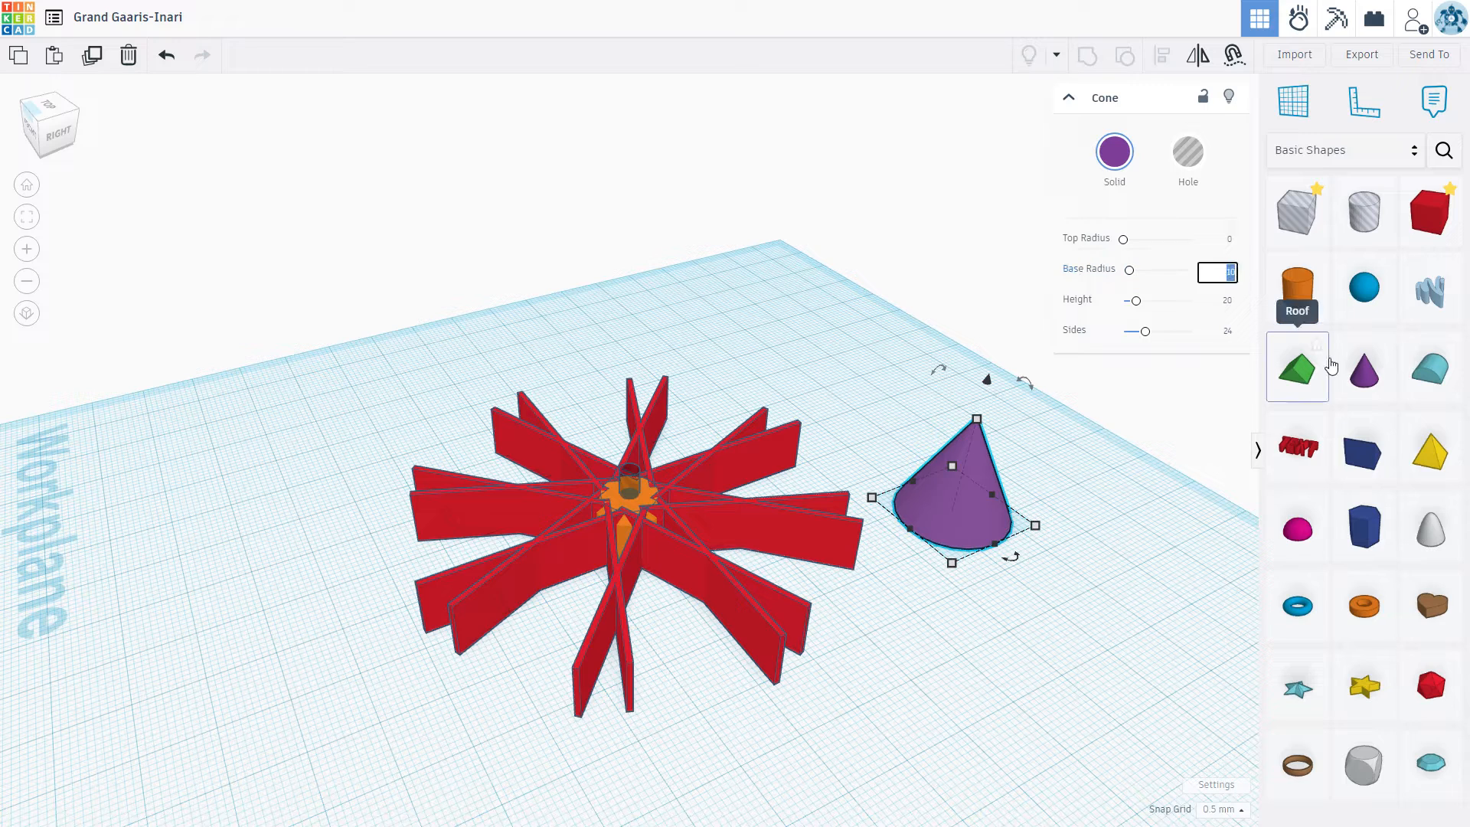
{"action": "type", "text": "36"}
{"action": "left_click", "coordinate": [1133, 293]}
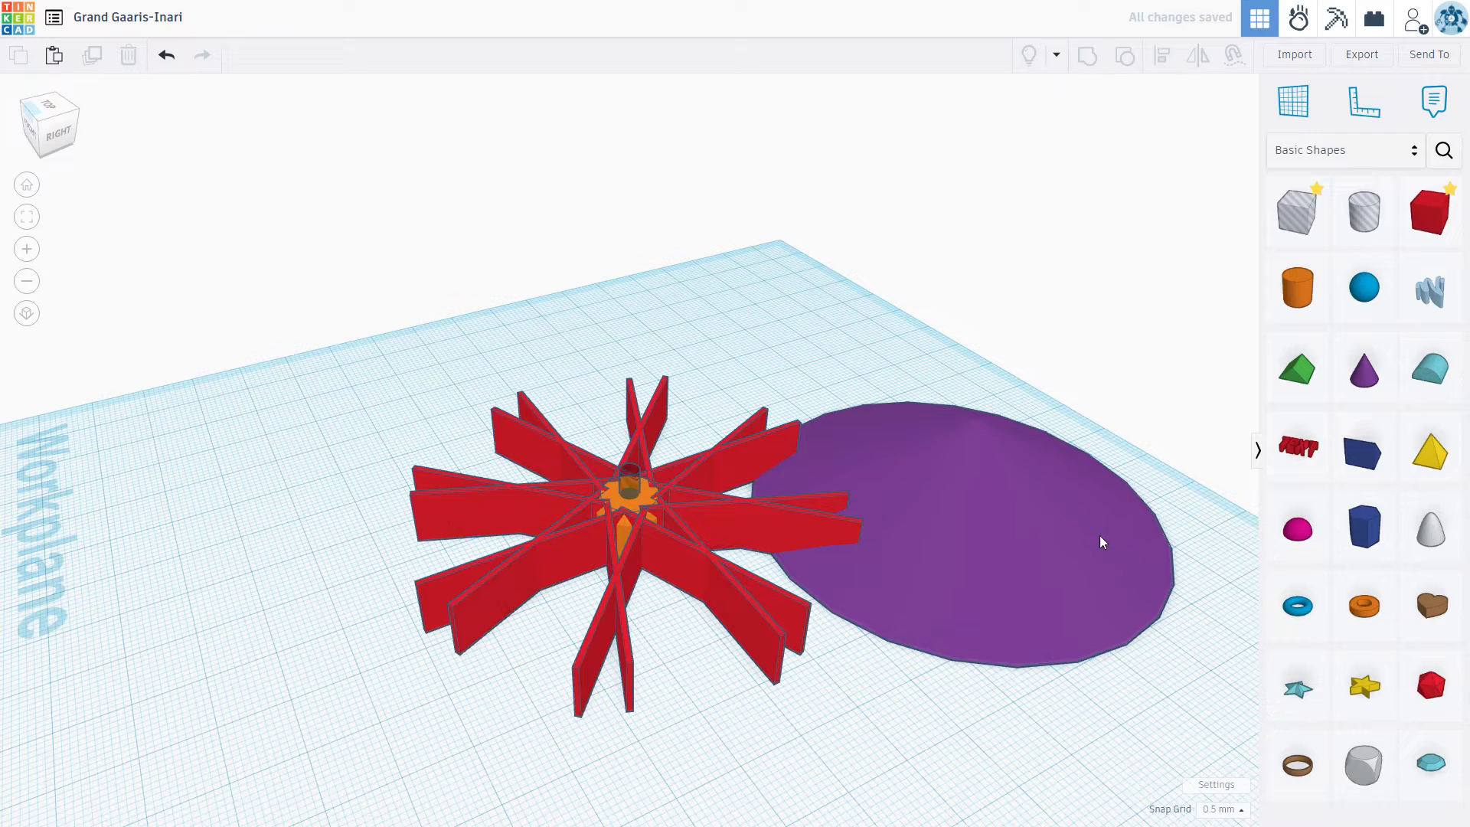
Step: Set the cone's top radius to 12, its sides to 64 and its height to 5
{"action": "left_click", "coordinate": [1033, 562]}
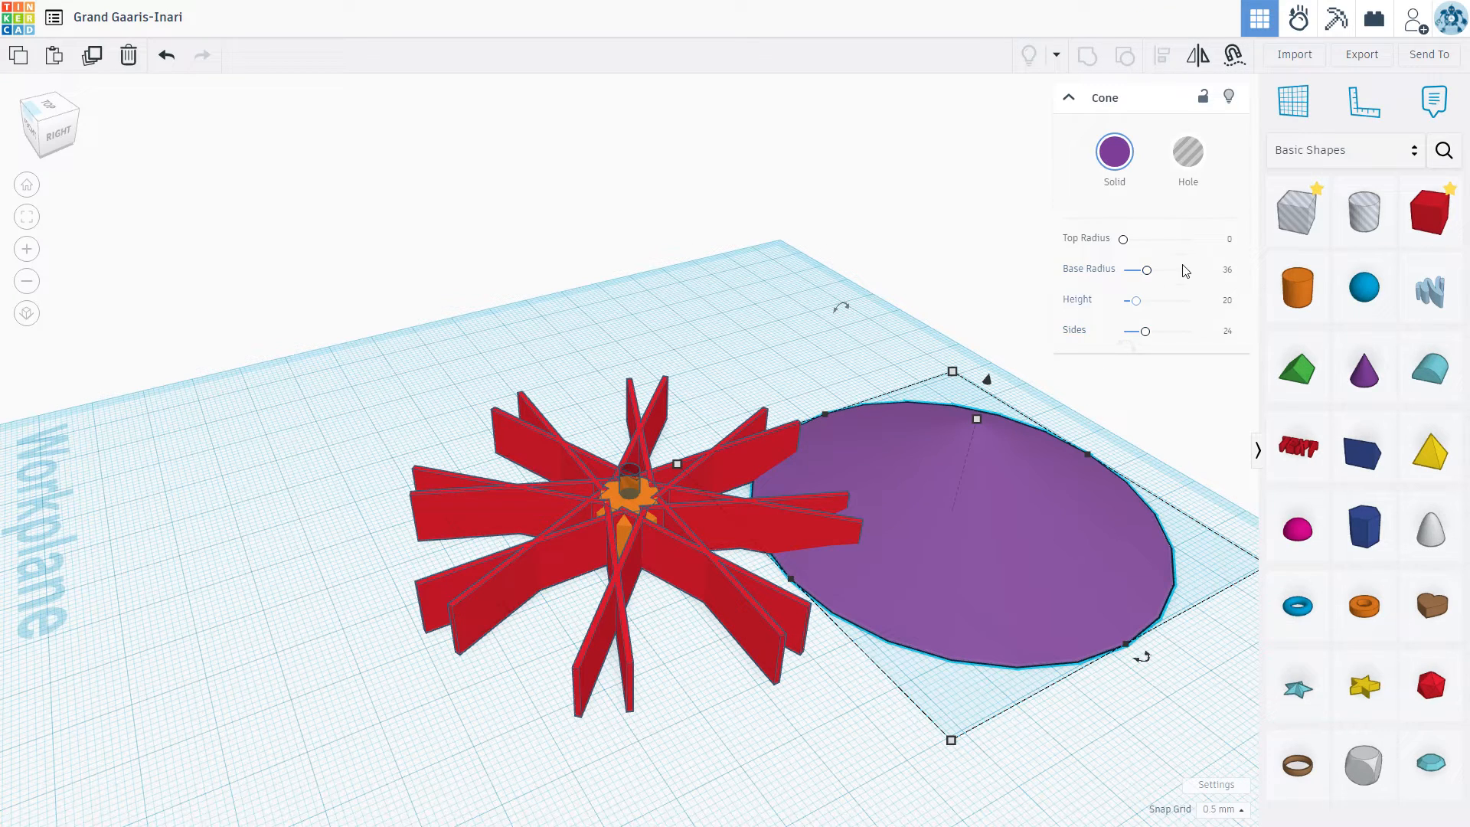
{"action": "left_click", "coordinate": [1230, 241]}
{"action": "type", "text": "12"}
{"action": "left_click_drag", "start_coordinate": [1160, 336], "coordinate": [1249, 343]}
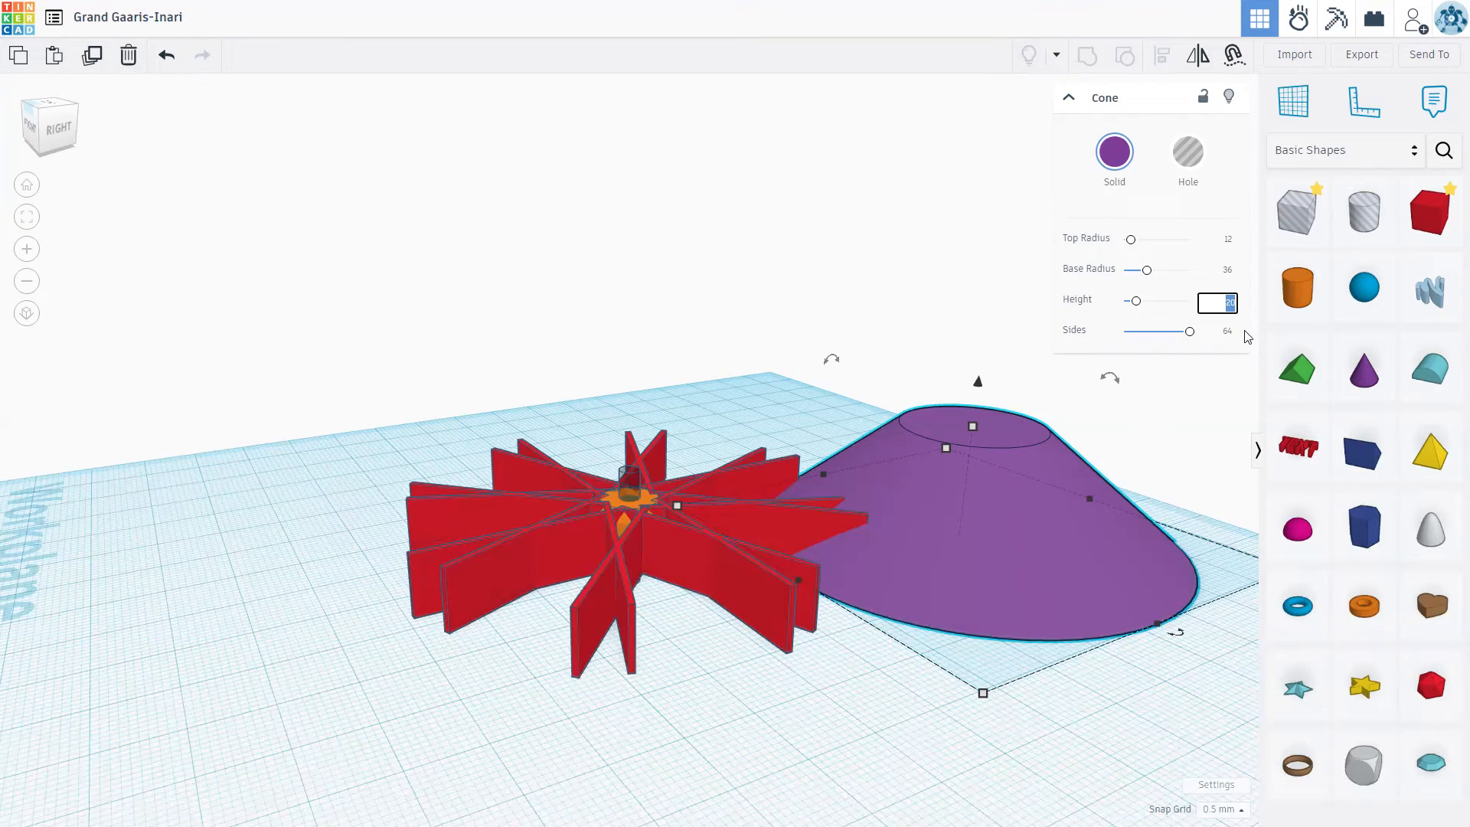
{"action": "type", "text": "5"}
{"action": "key", "text": "Return"}
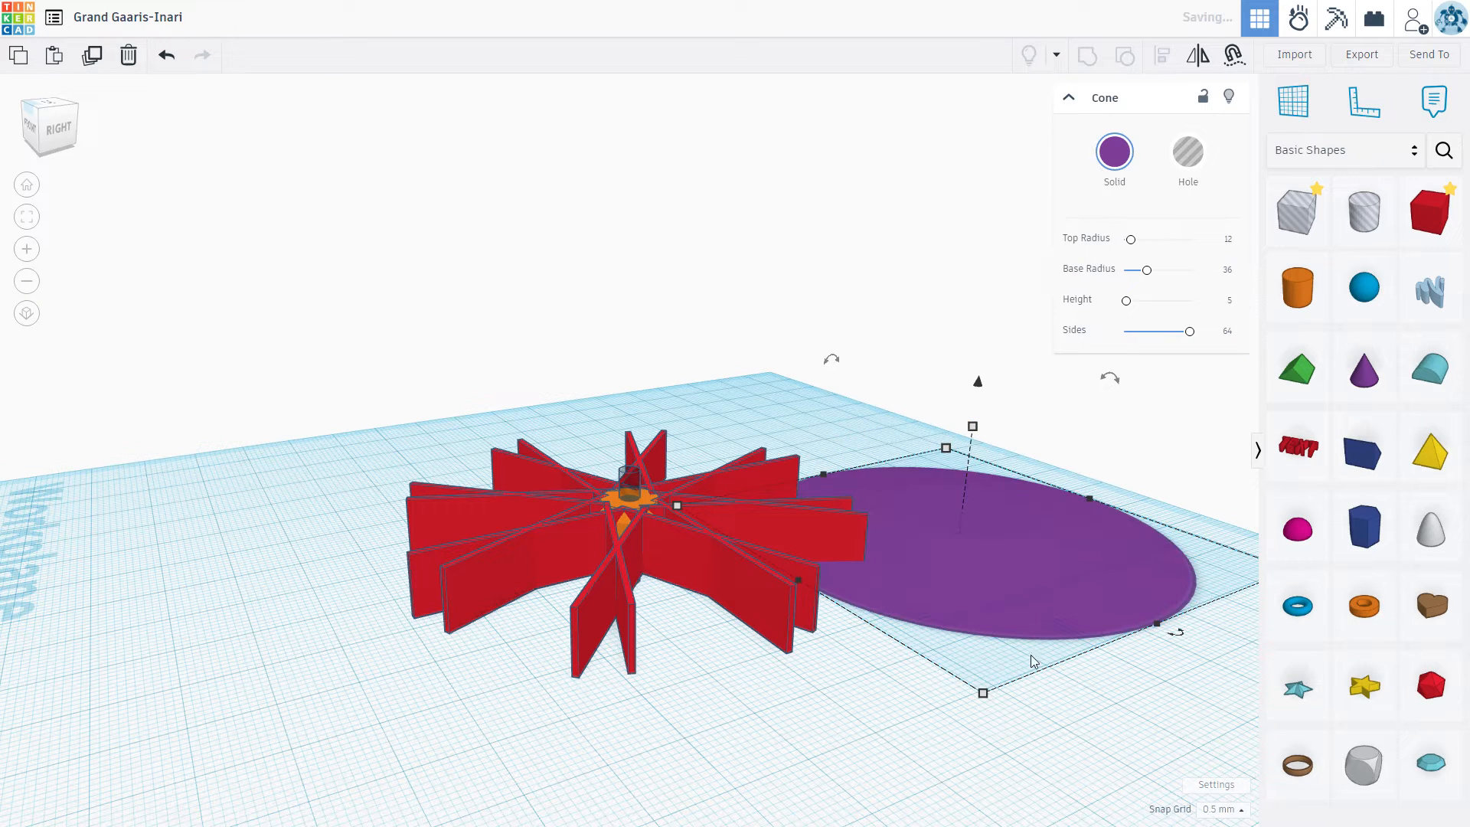
Step: Place a box on the workplane on the other side of the spokes and set its length and width to 80
{"action": "right_click_drag", "start_coordinate": [1066, 698], "coordinate": [1039, 463]}
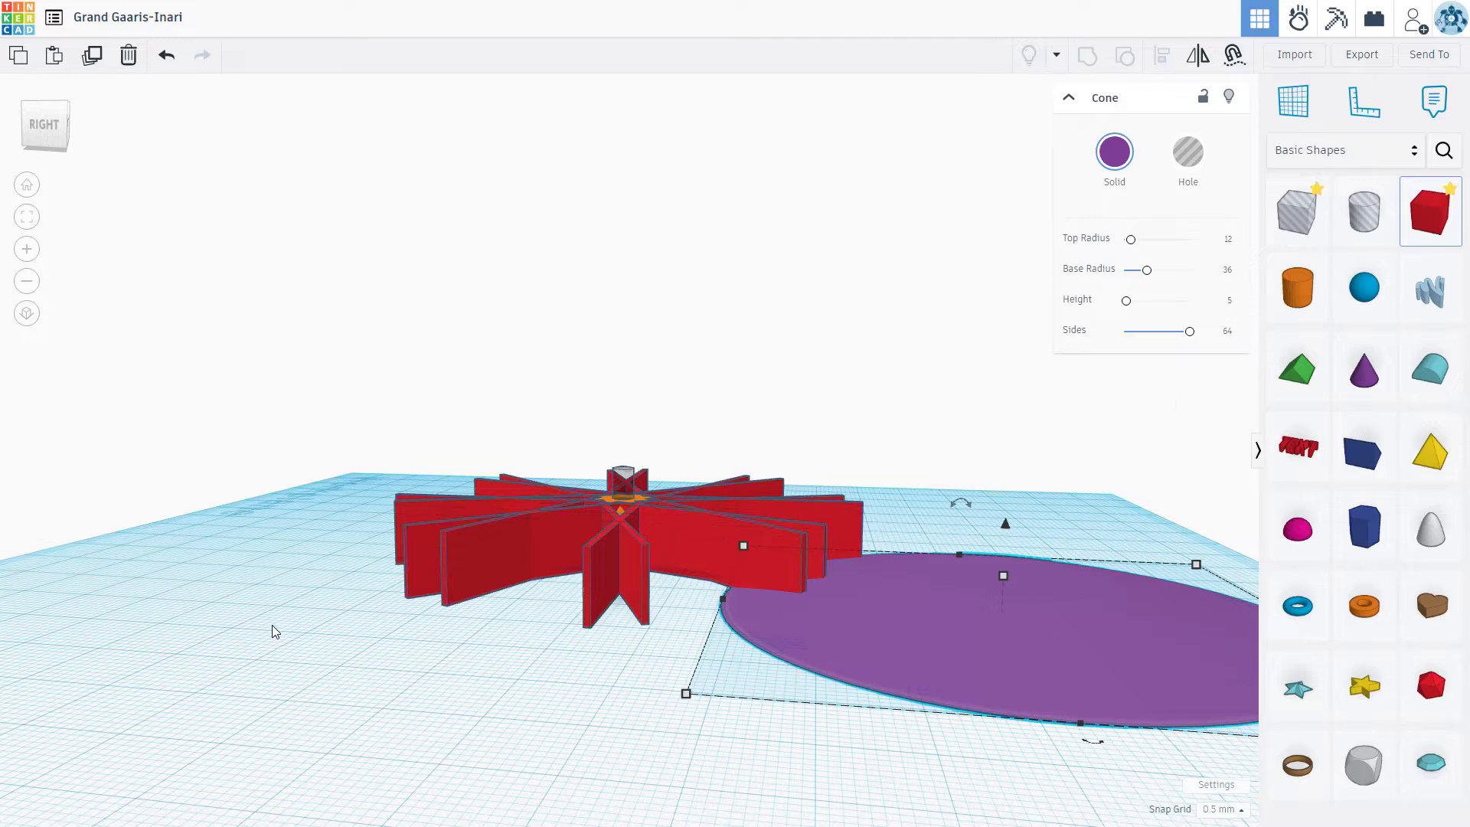
{"action": "left_click", "coordinate": [226, 628]}
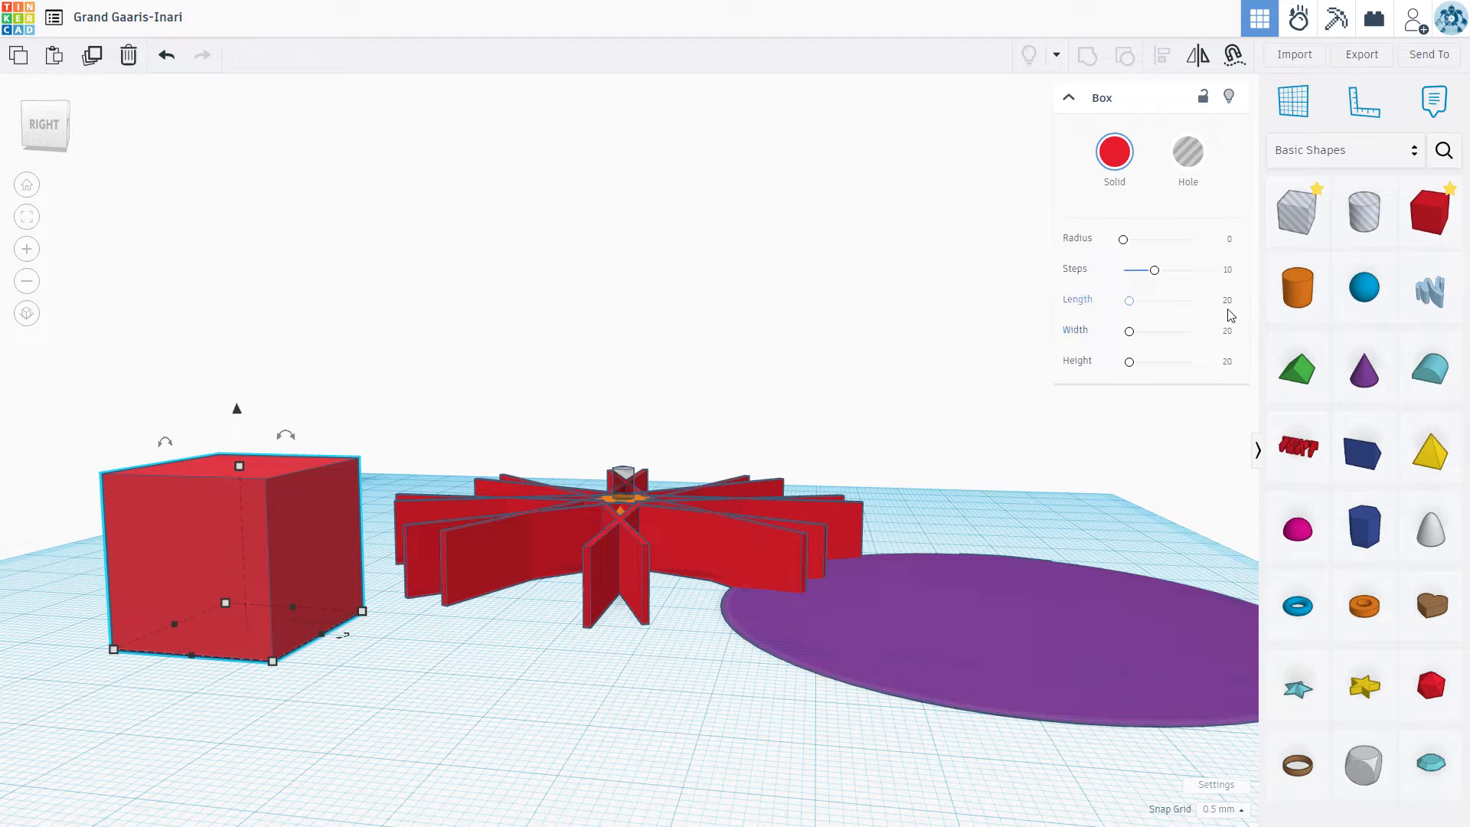
{"action": "left_click", "coordinate": [1228, 302]}
{"action": "type", "text": "10"}
{"action": "left_click", "coordinate": [1227, 331]}
{"action": "type", "text": "80"}
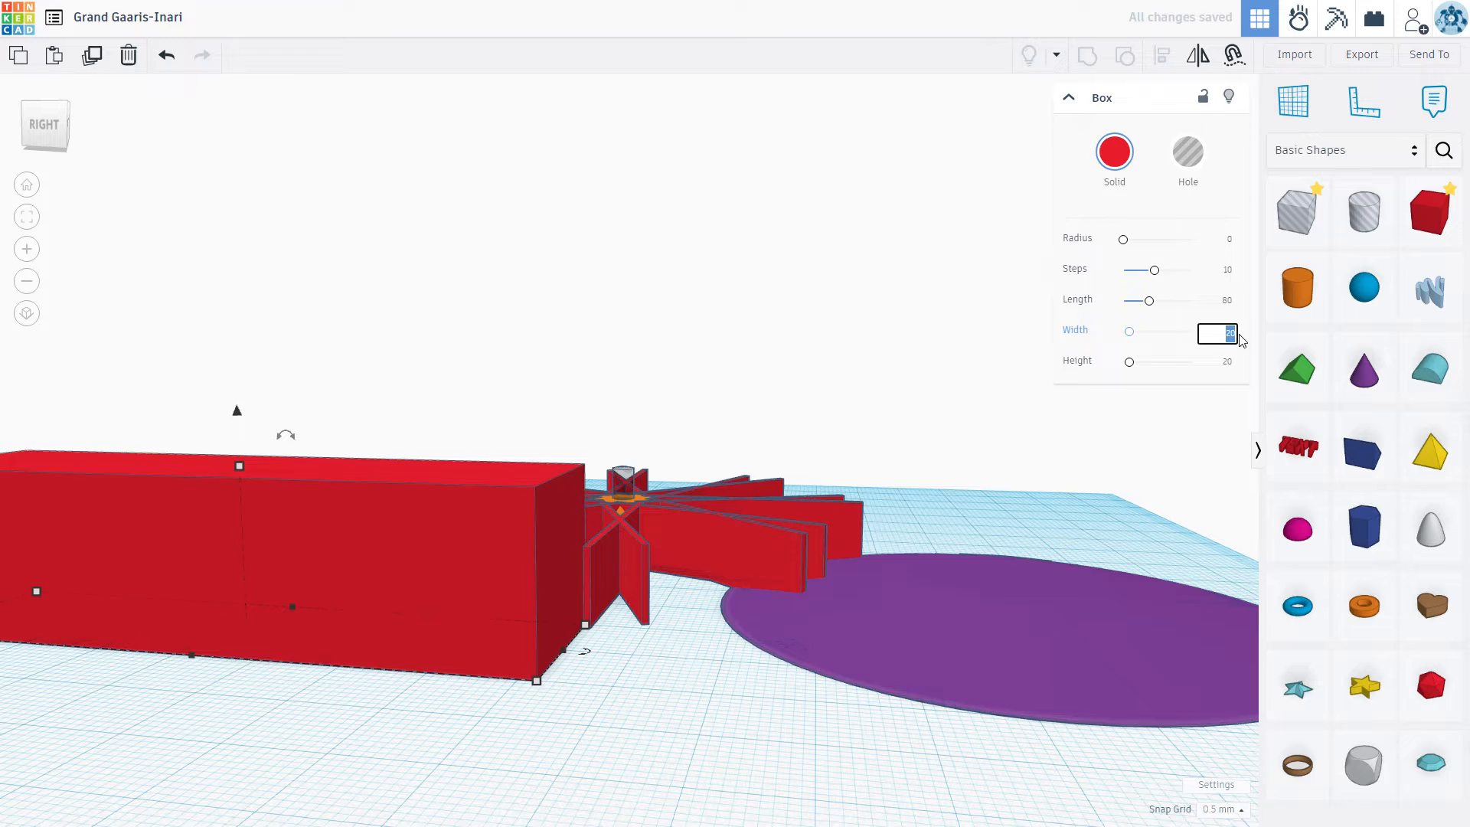
{"action": "key", "text": "Return"}
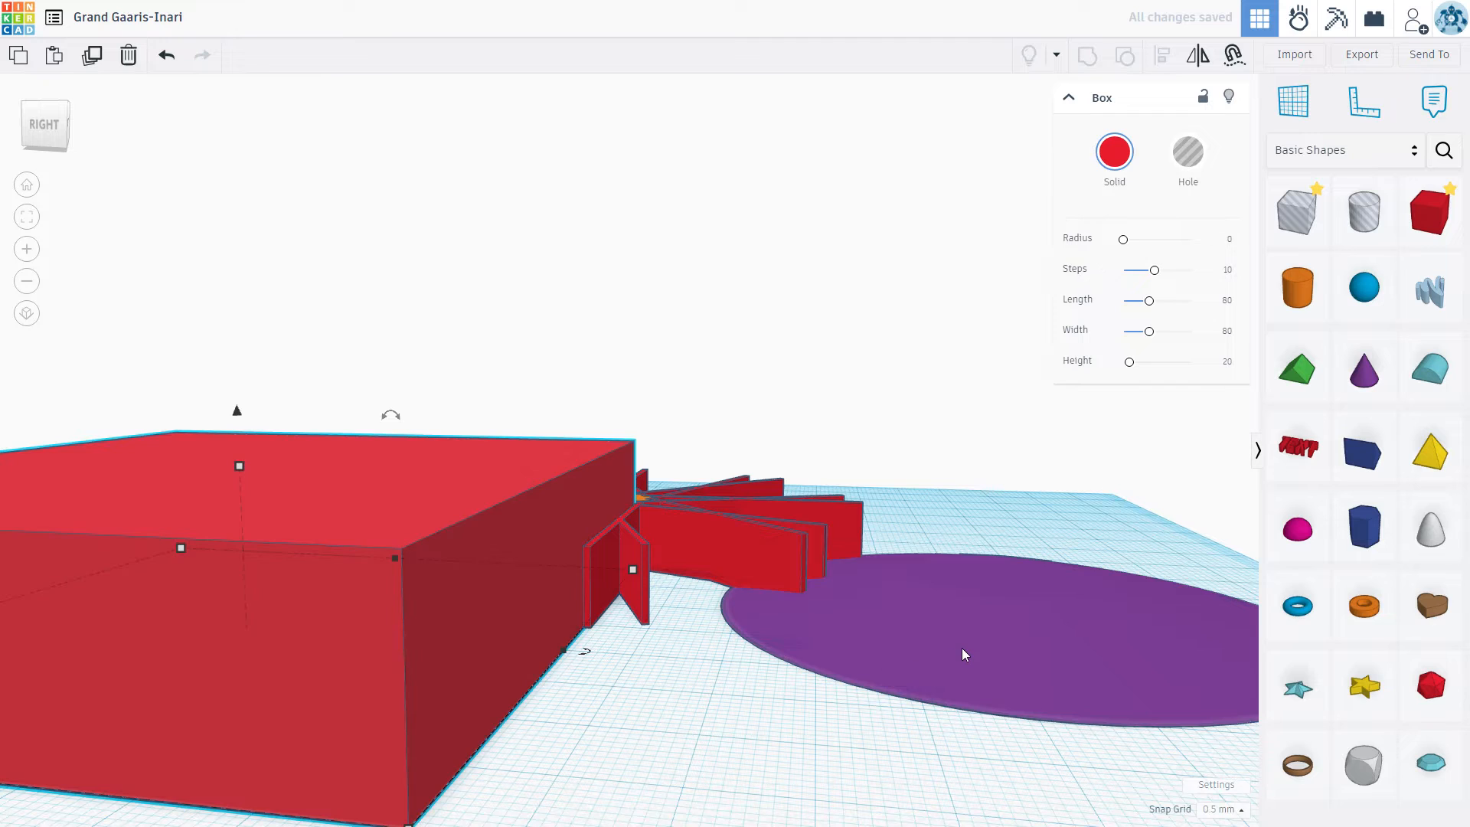
Step: Carve the cone out of the box by making it a hole, centring both shapes along both horizontal axes and grouping them
{"action": "left_click", "coordinate": [1052, 717]}
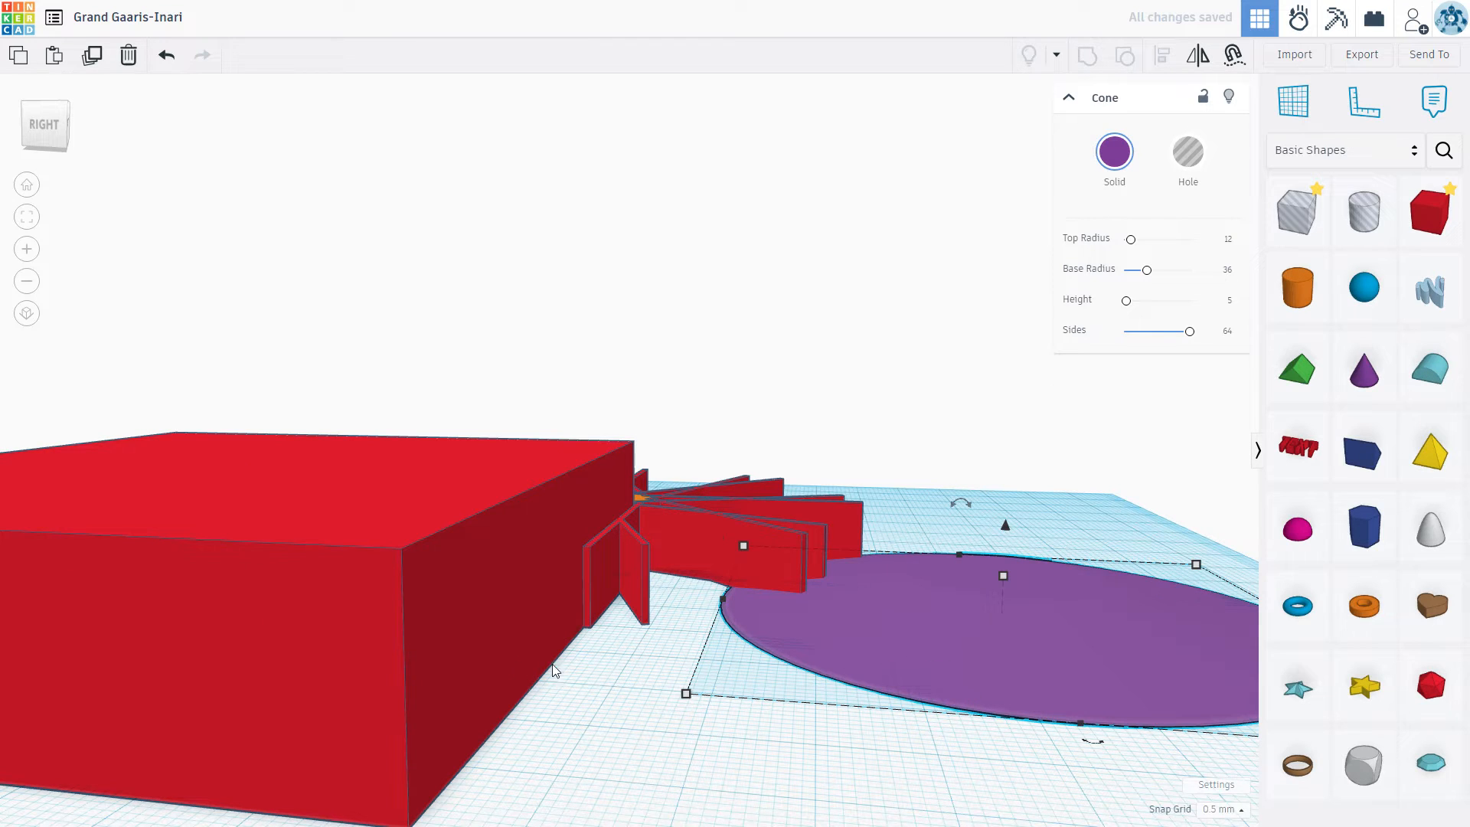
{"action": "left_click", "coordinate": [1194, 157]}
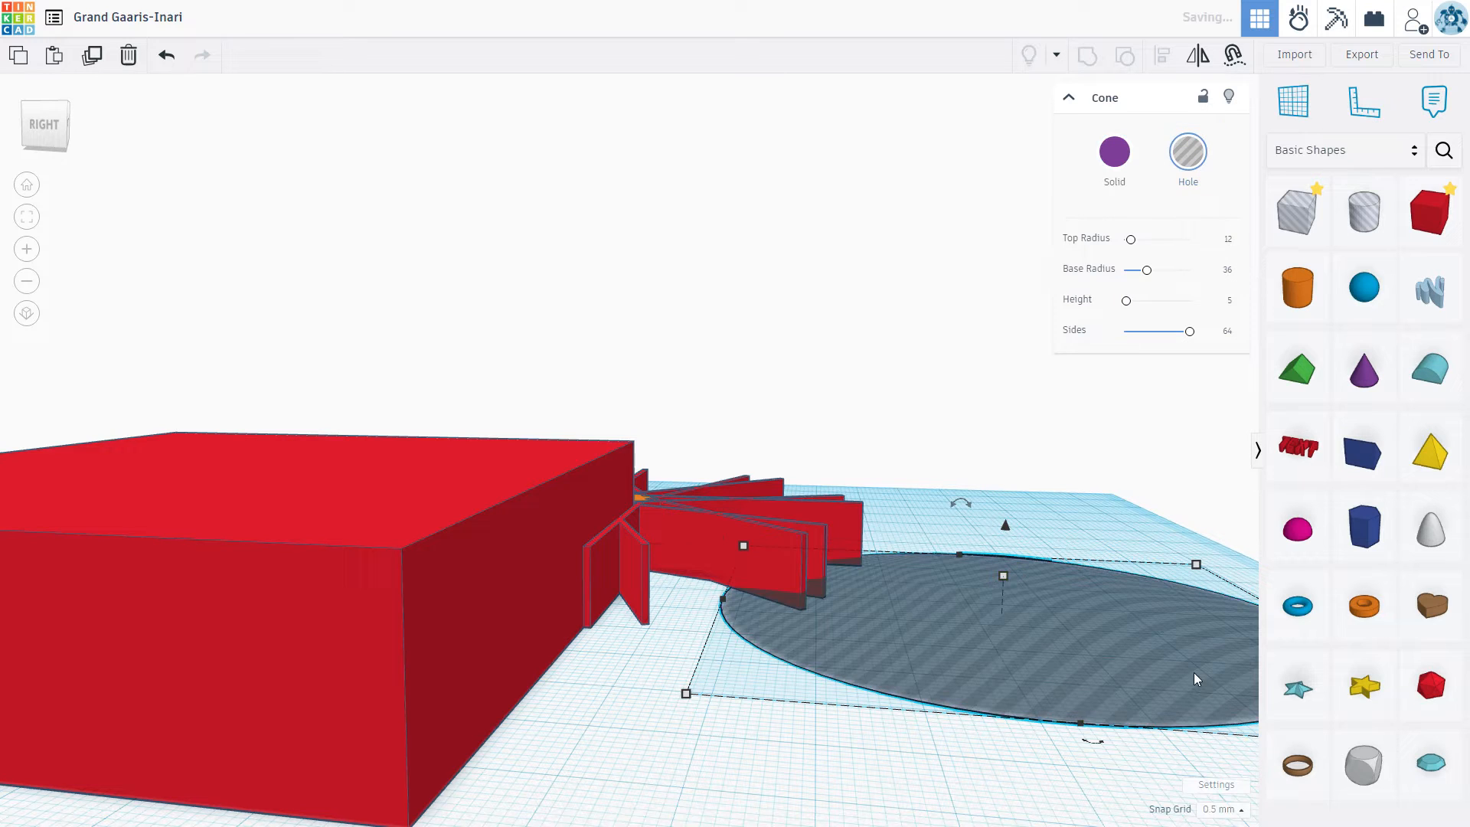
{"action": "left_click", "coordinate": [357, 631], "text": "shift"}
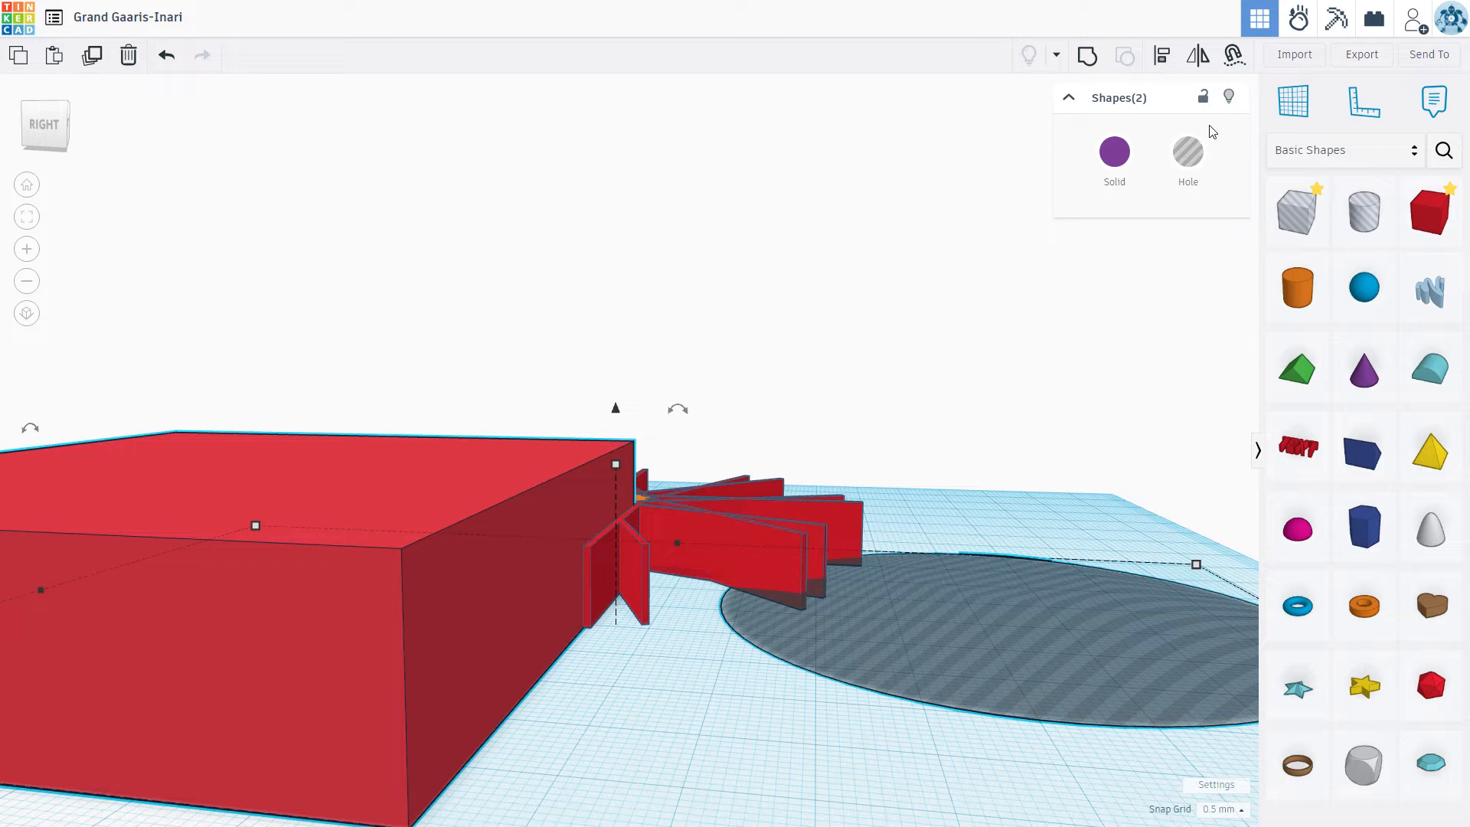
{"action": "left_click", "coordinate": [1162, 57]}
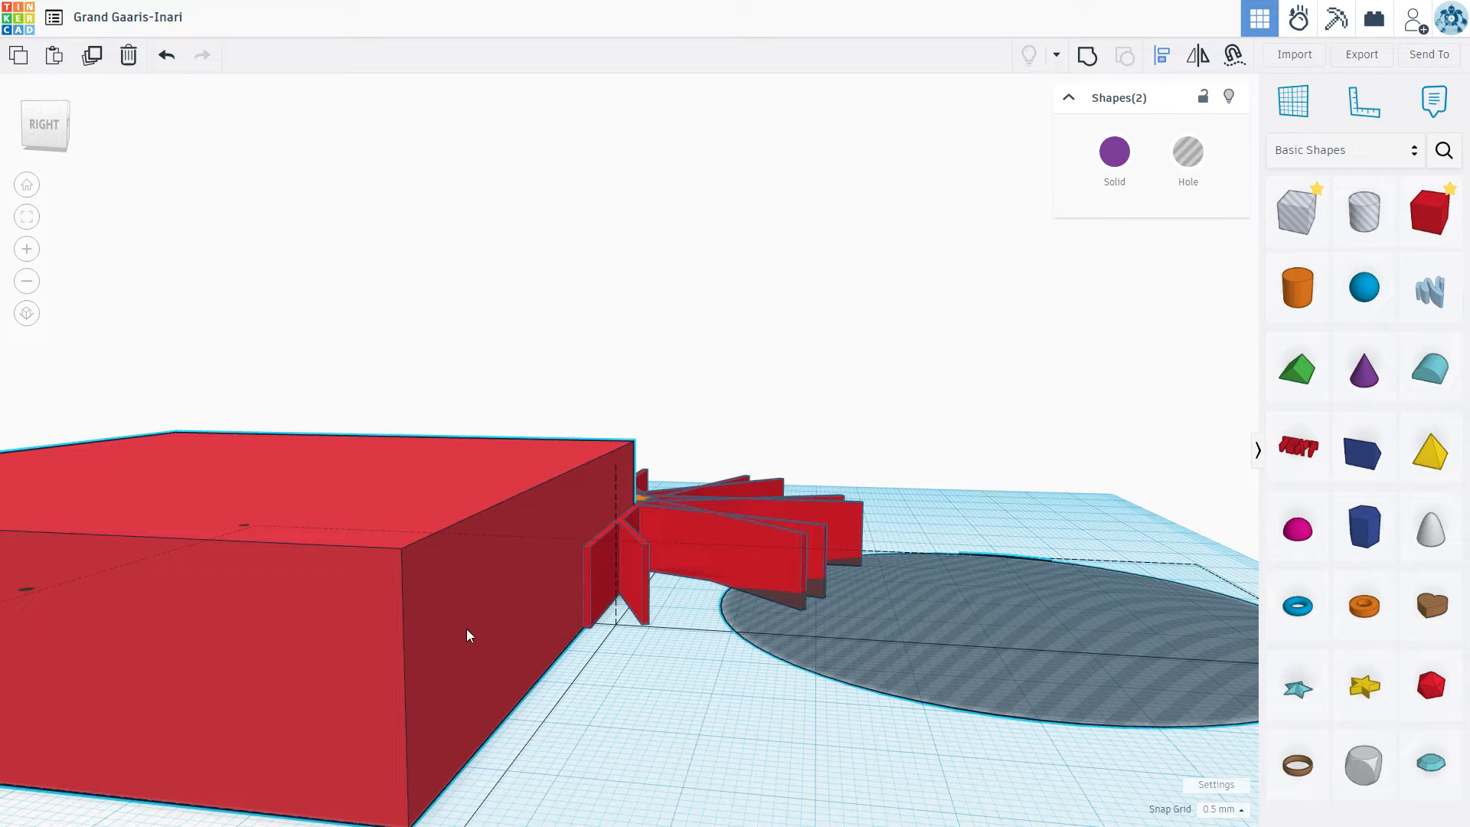
{"action": "scroll", "coordinate": [400, 711], "scroll_direction": "down", "scroll_amount": 5}
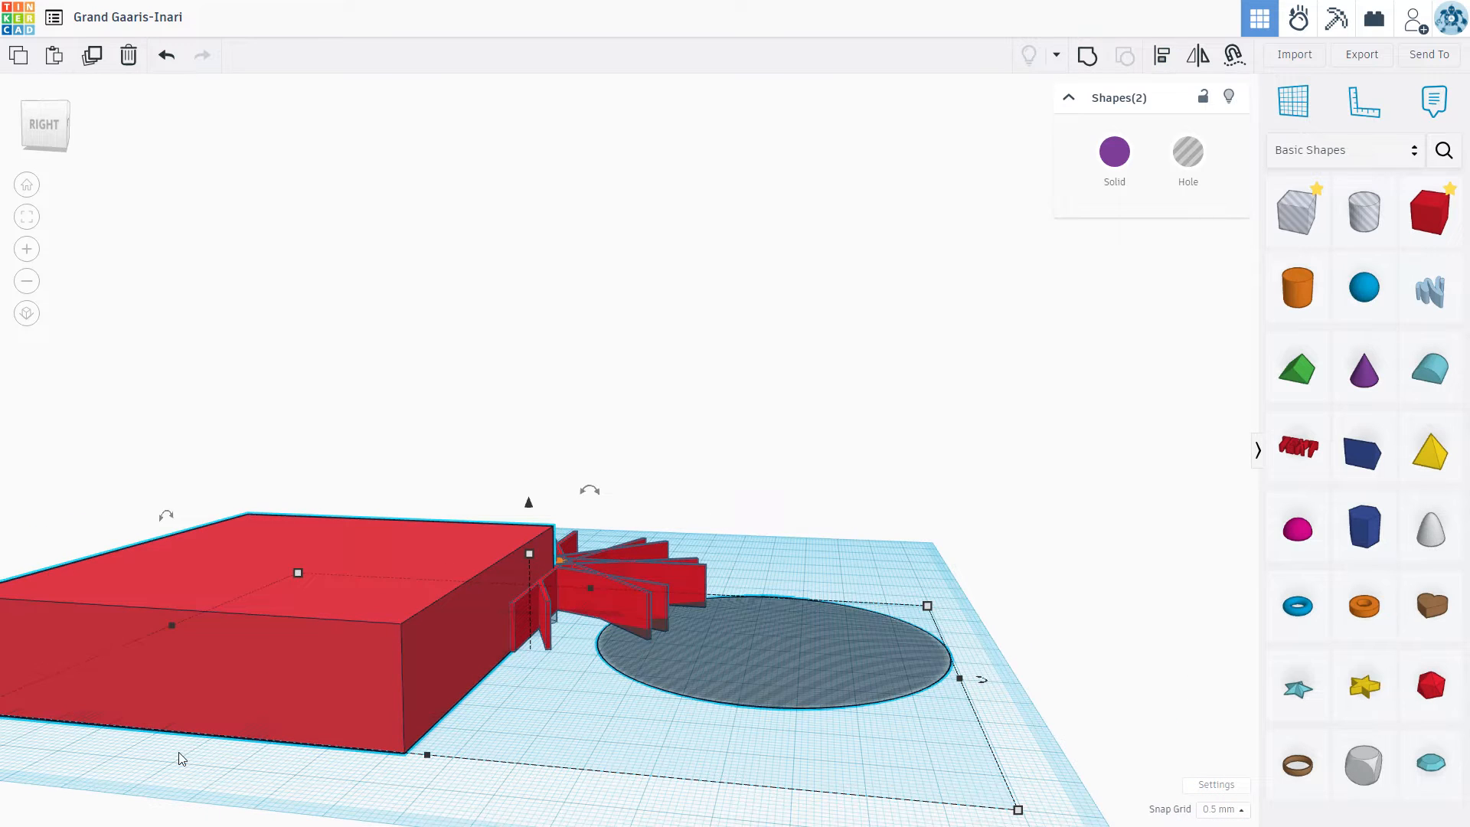
{"action": "scroll", "coordinate": [320, 687], "scroll_direction": "down", "scroll_amount": 2}
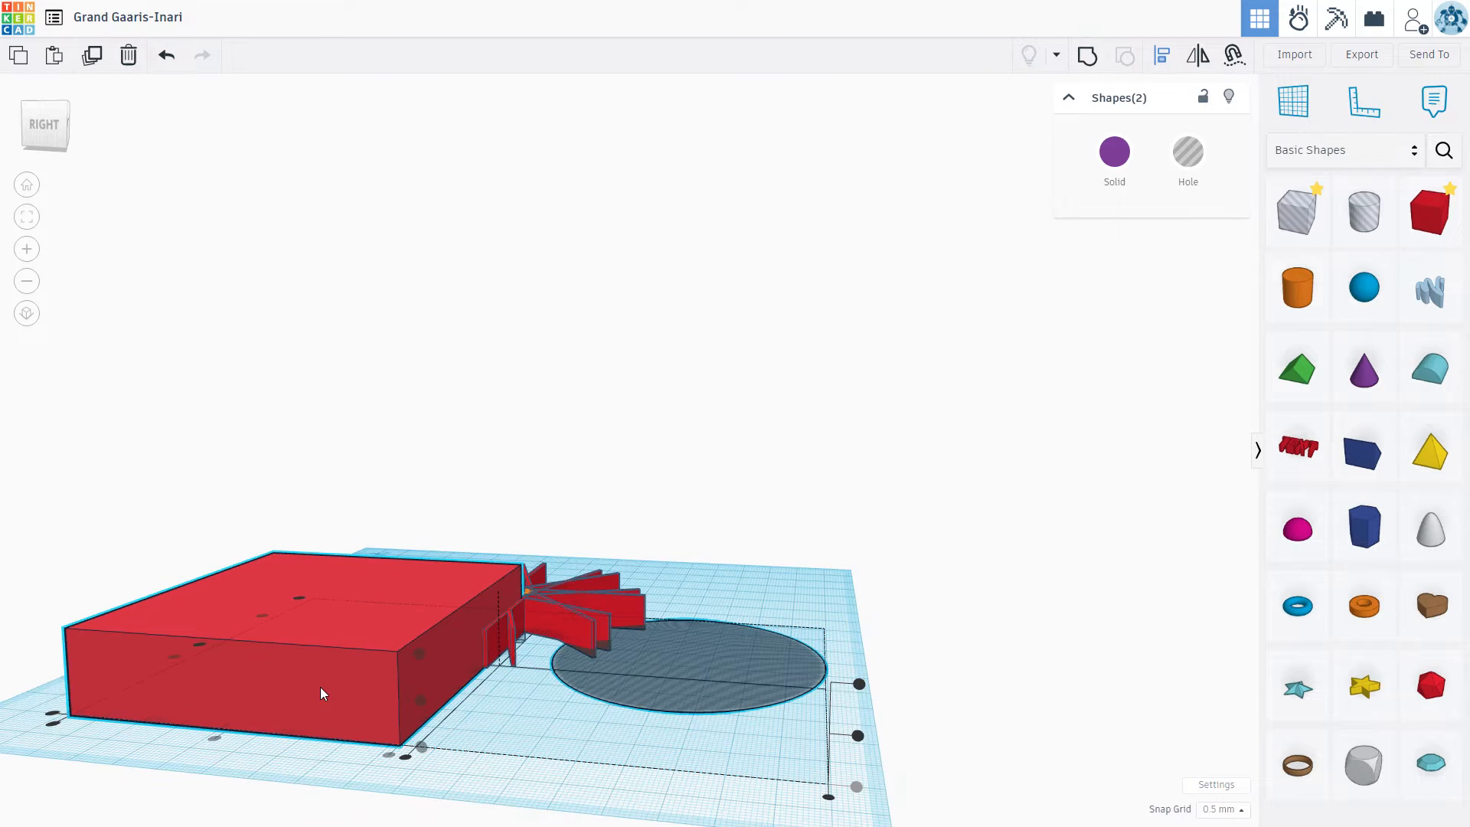
{"action": "left_click", "coordinate": [215, 738]}
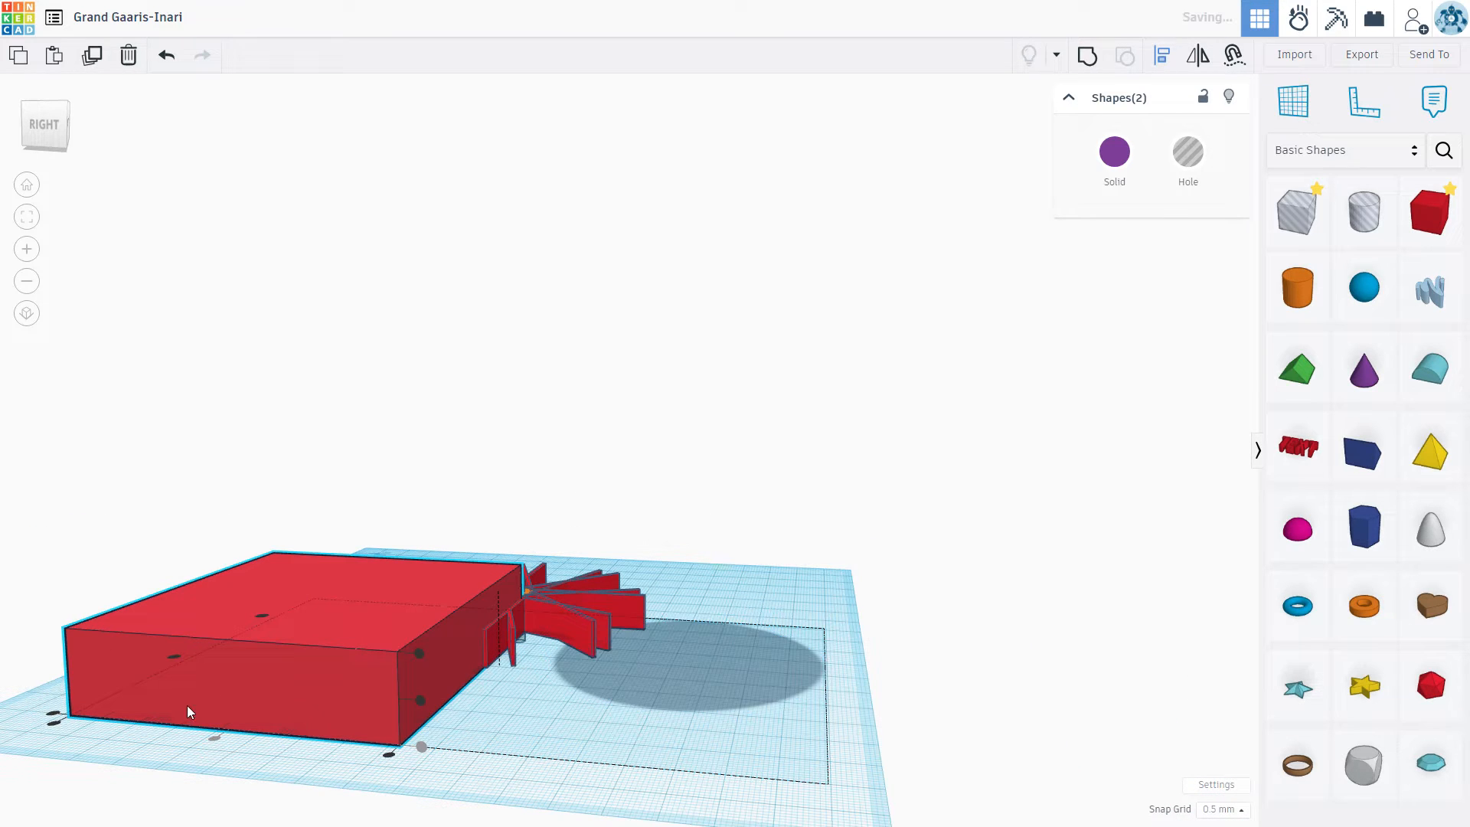
{"action": "left_click", "coordinate": [174, 659]}
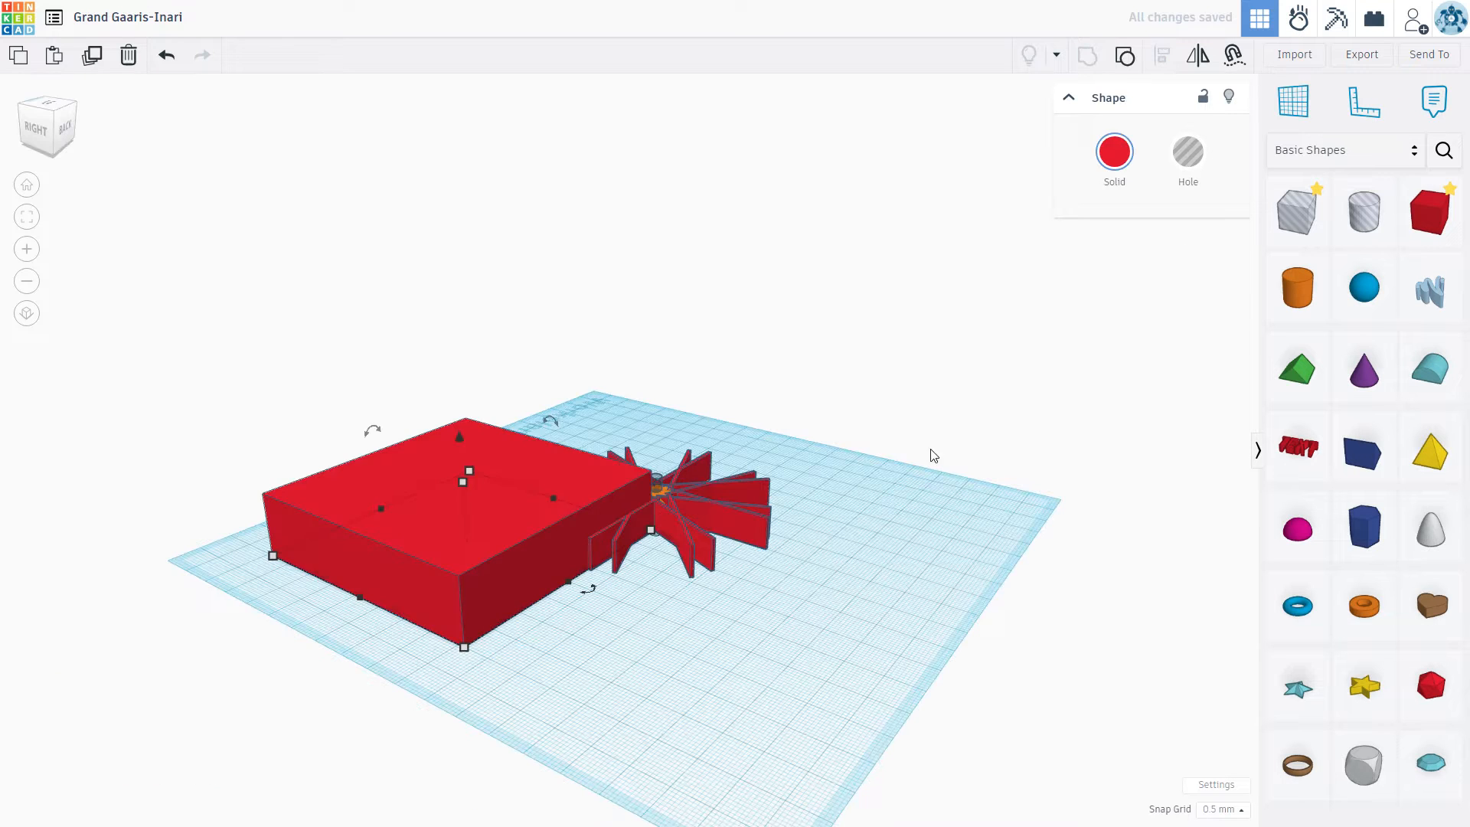
Step: Turn the carved box into a hole and raise it 5 mm above the workplane
{"action": "right_click_drag", "start_coordinate": [758, 607], "coordinate": [603, 378]}
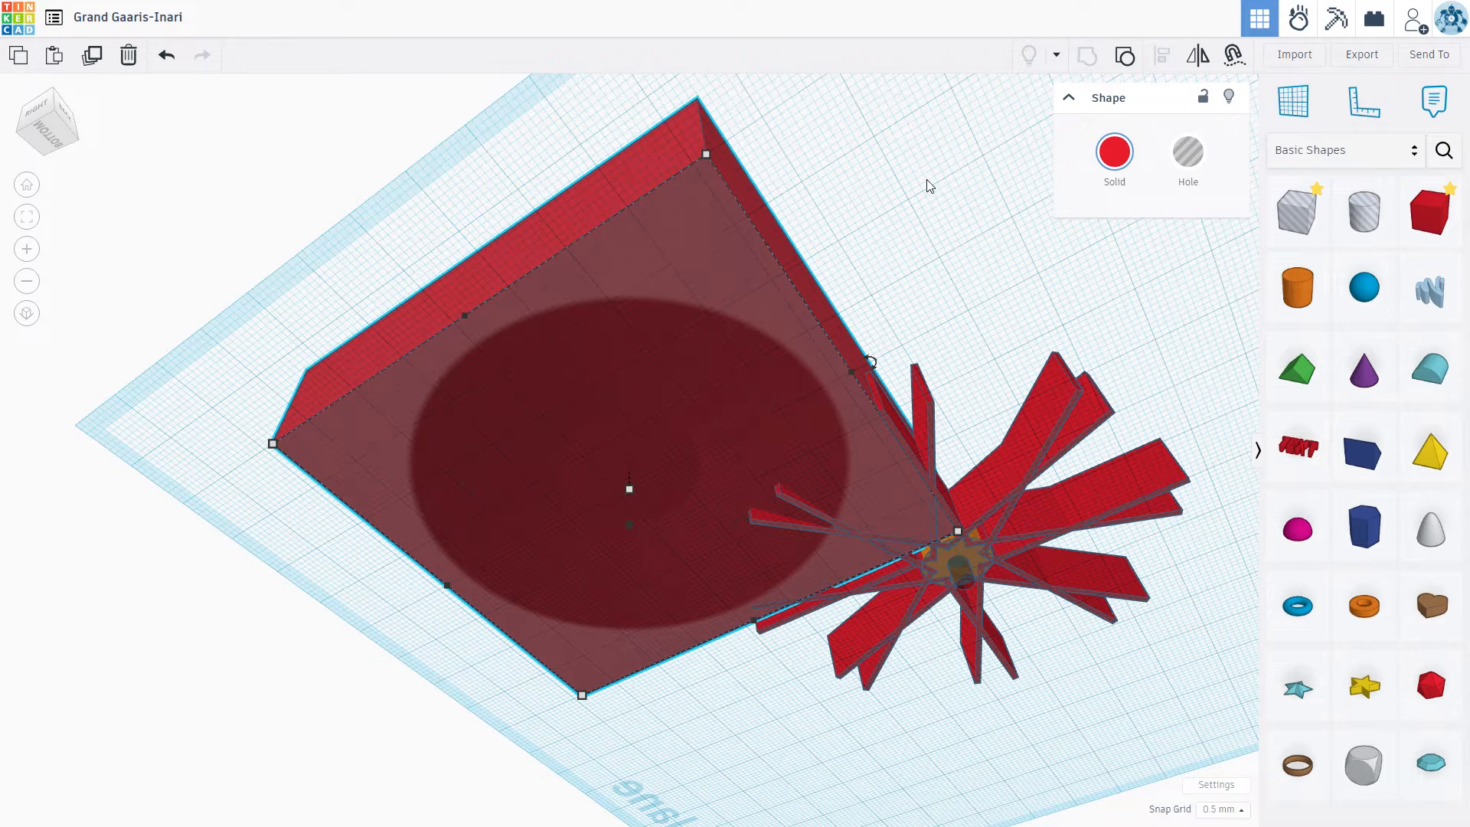
{"action": "right_click_drag", "start_coordinate": [948, 227], "coordinate": [1014, 435]}
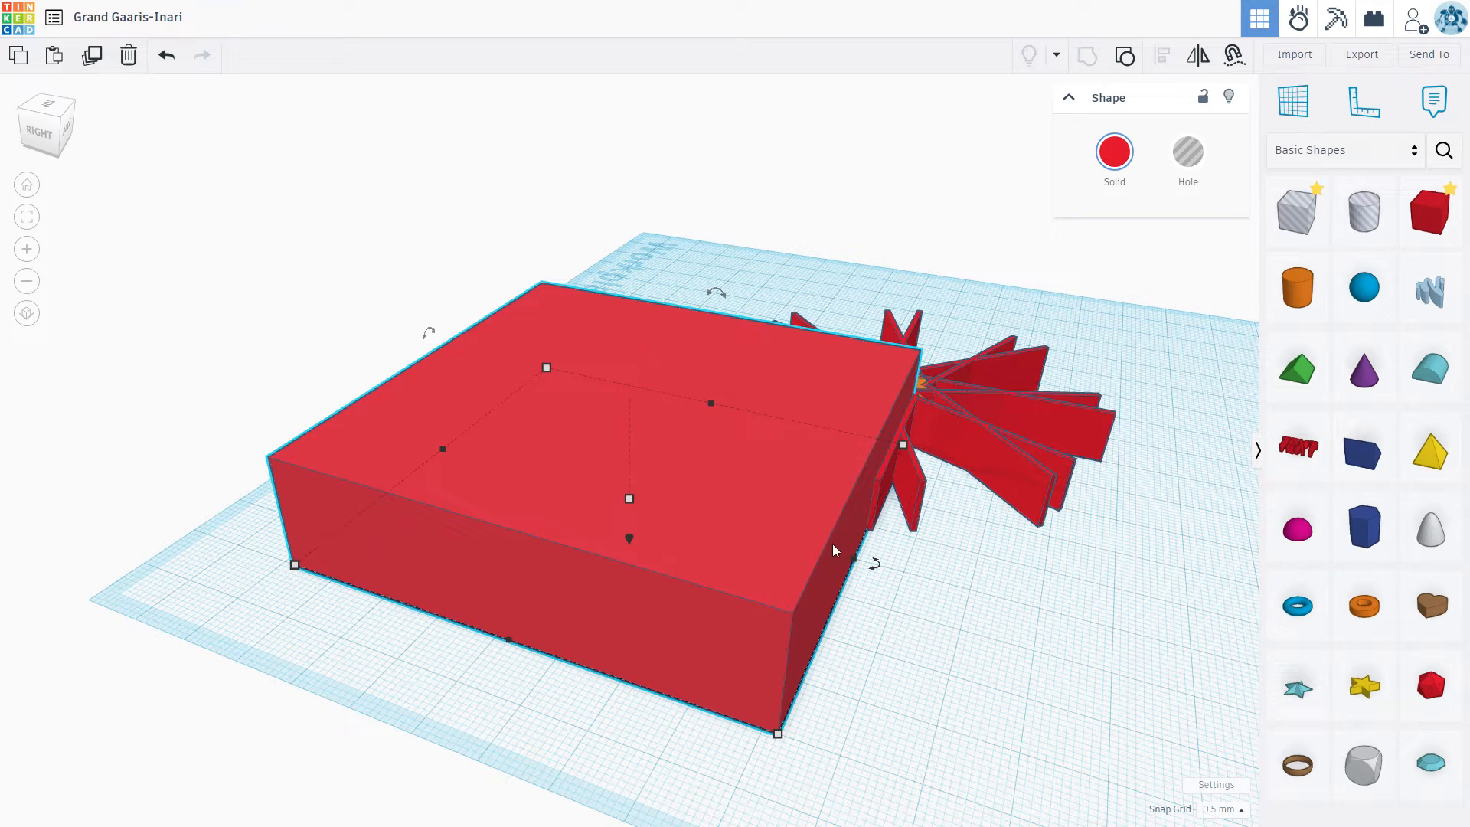
{"action": "left_click", "coordinate": [1188, 152]}
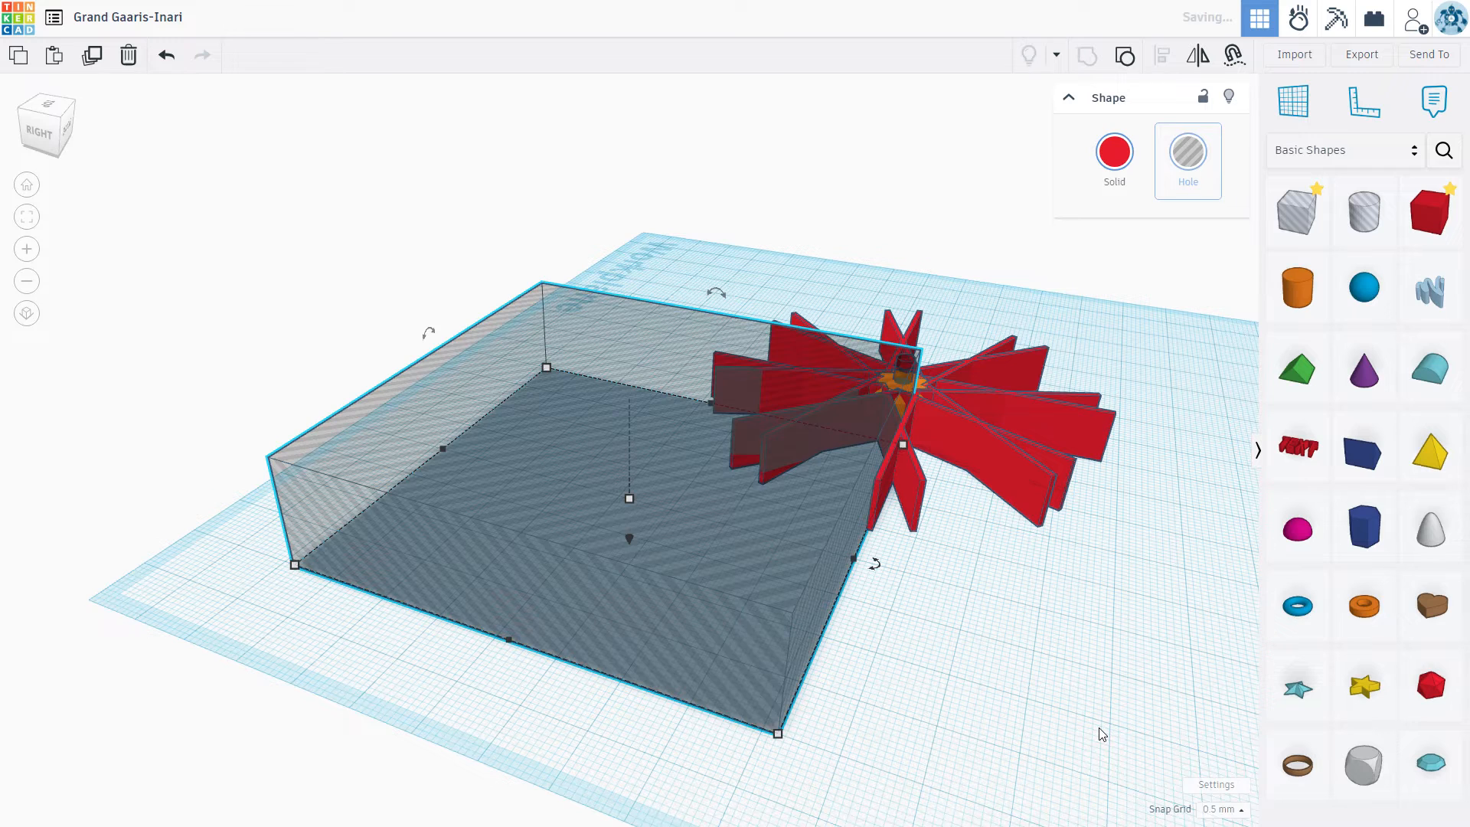
{"action": "mouse_move", "coordinate": [998, 614]}
{"action": "right_mouse_down"}
{"action": "mouse_move", "coordinate": [985, 584]}
{"action": "mouse_move", "coordinate": [987, 639]}
{"action": "right_mouse_up"}
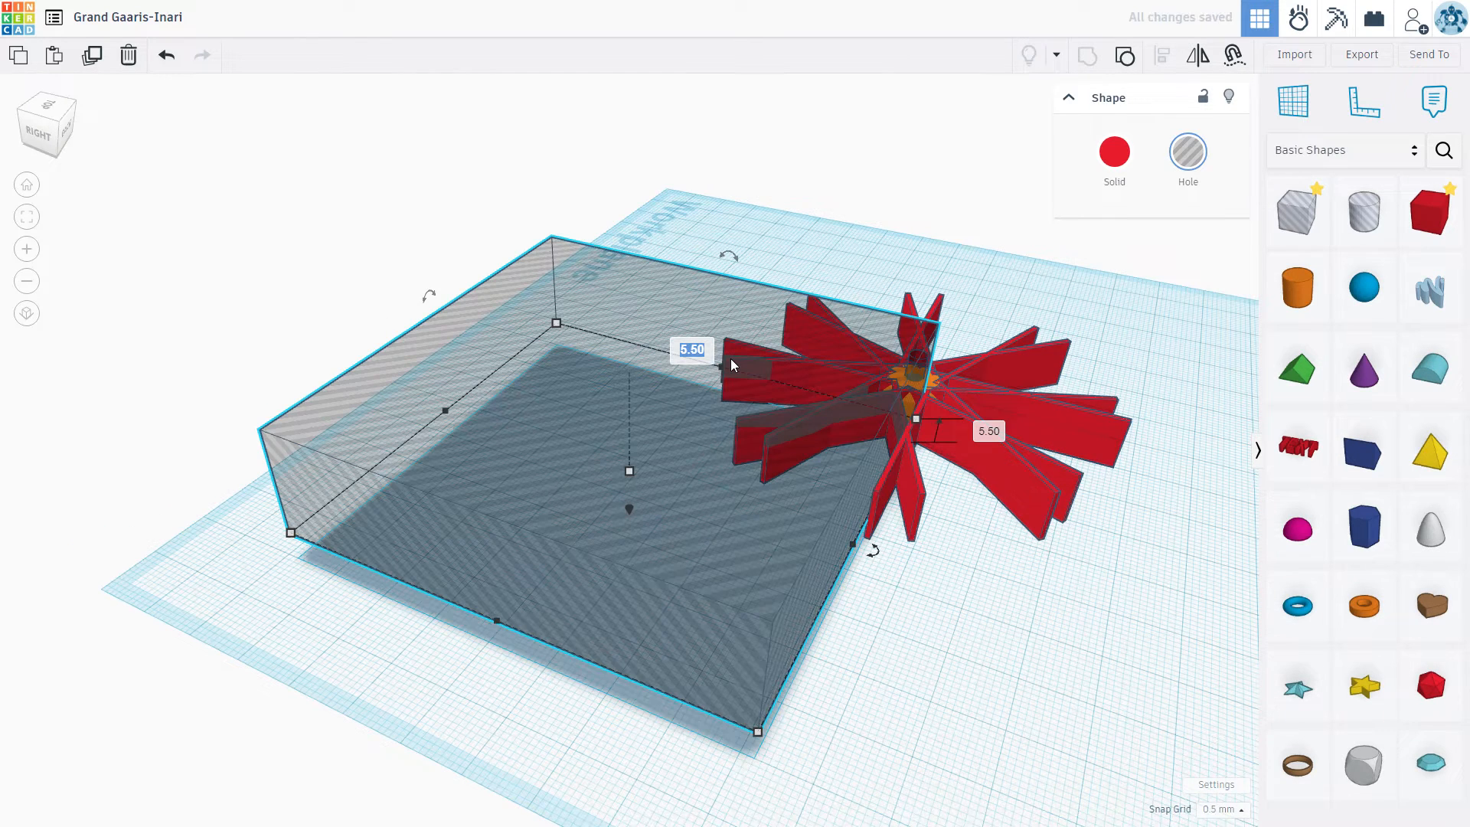
{"action": "type", "text": "5"}
{"action": "key", "text": "Return"}
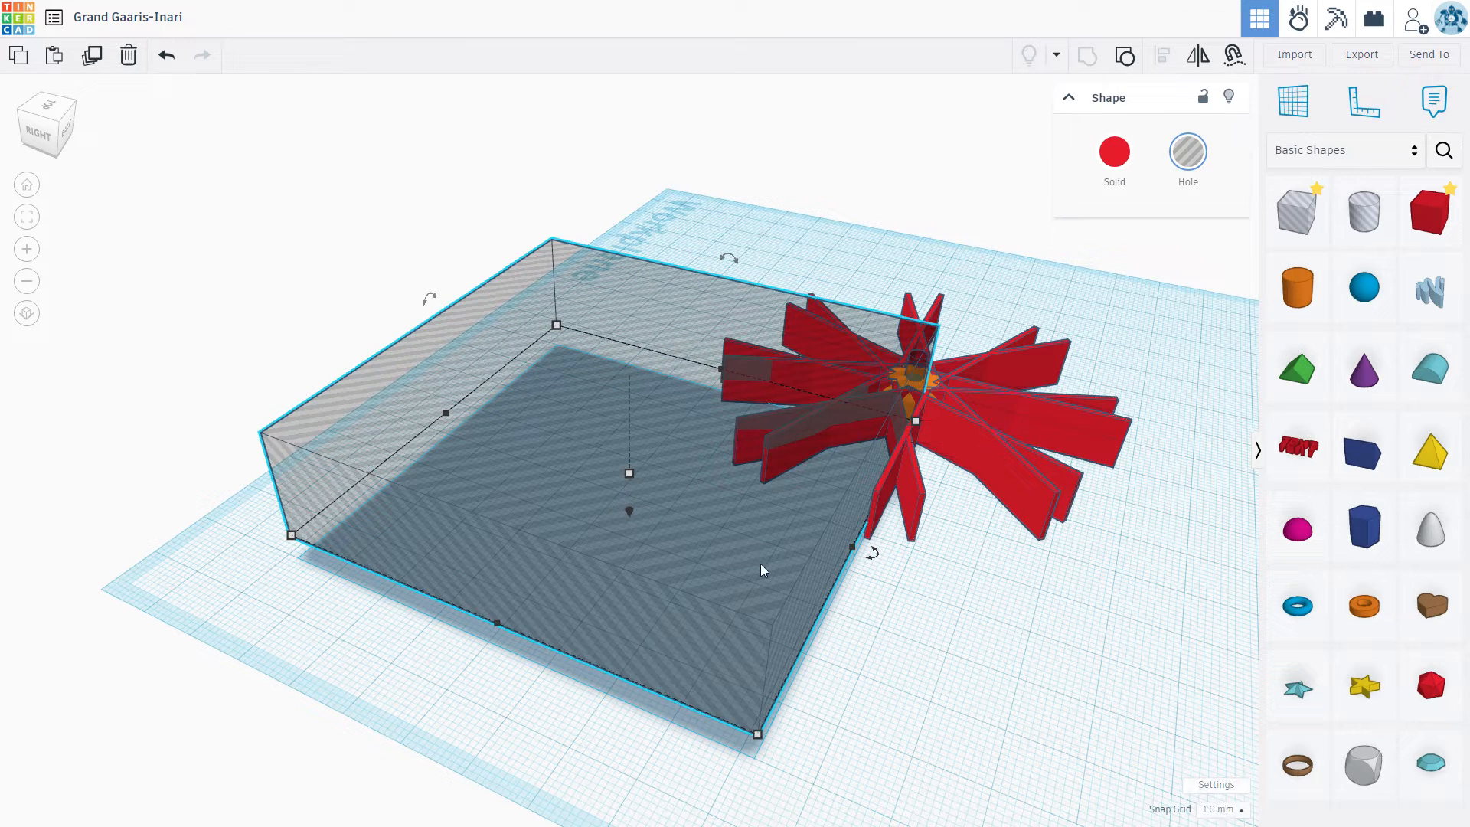
Step: Centre the carved box hole on the red spokes along both horizontal axes
{"action": "left_click", "coordinate": [1027, 410]}
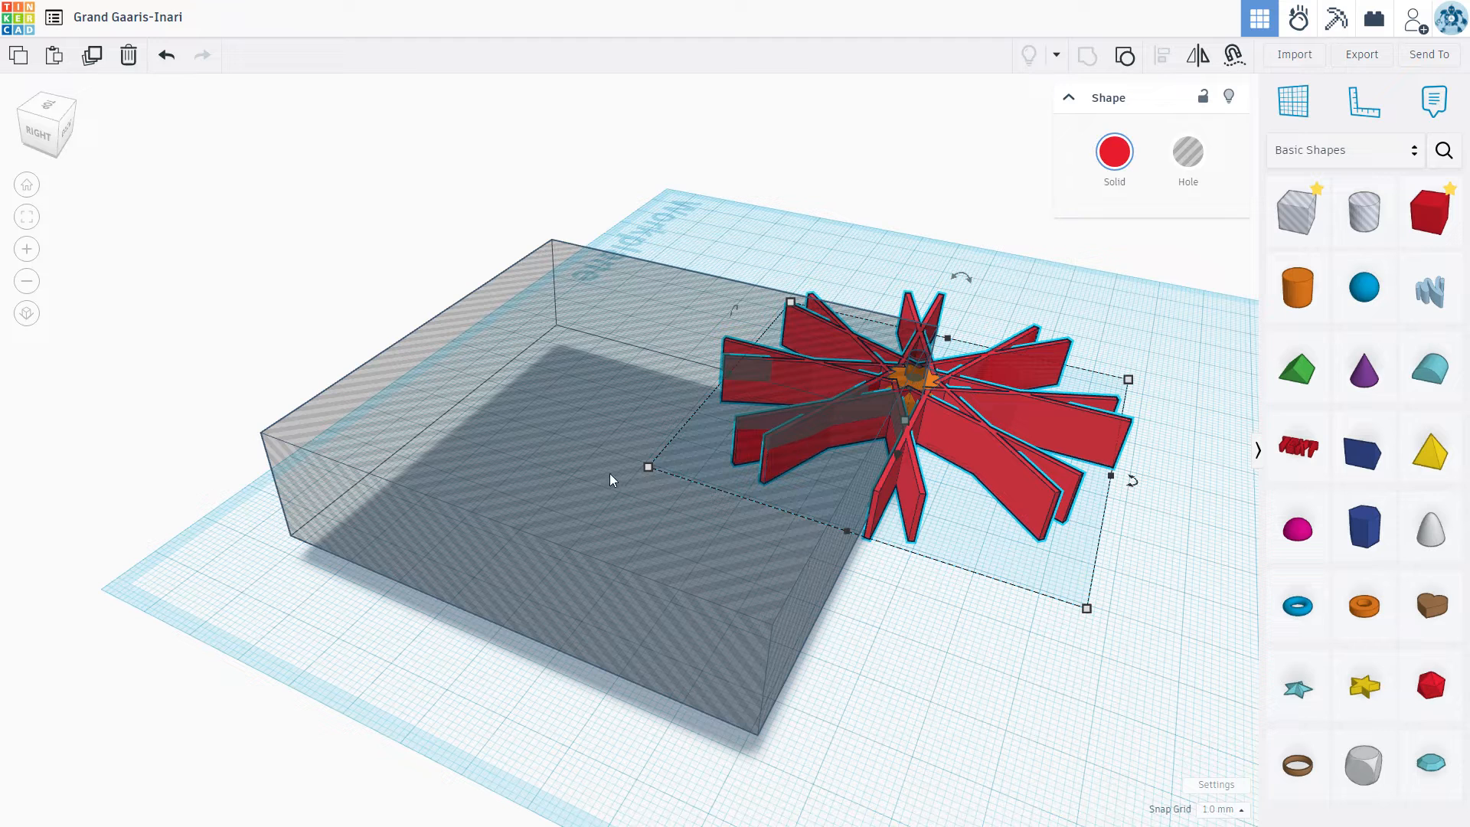
{"action": "left_click", "coordinate": [556, 471], "text": "shift"}
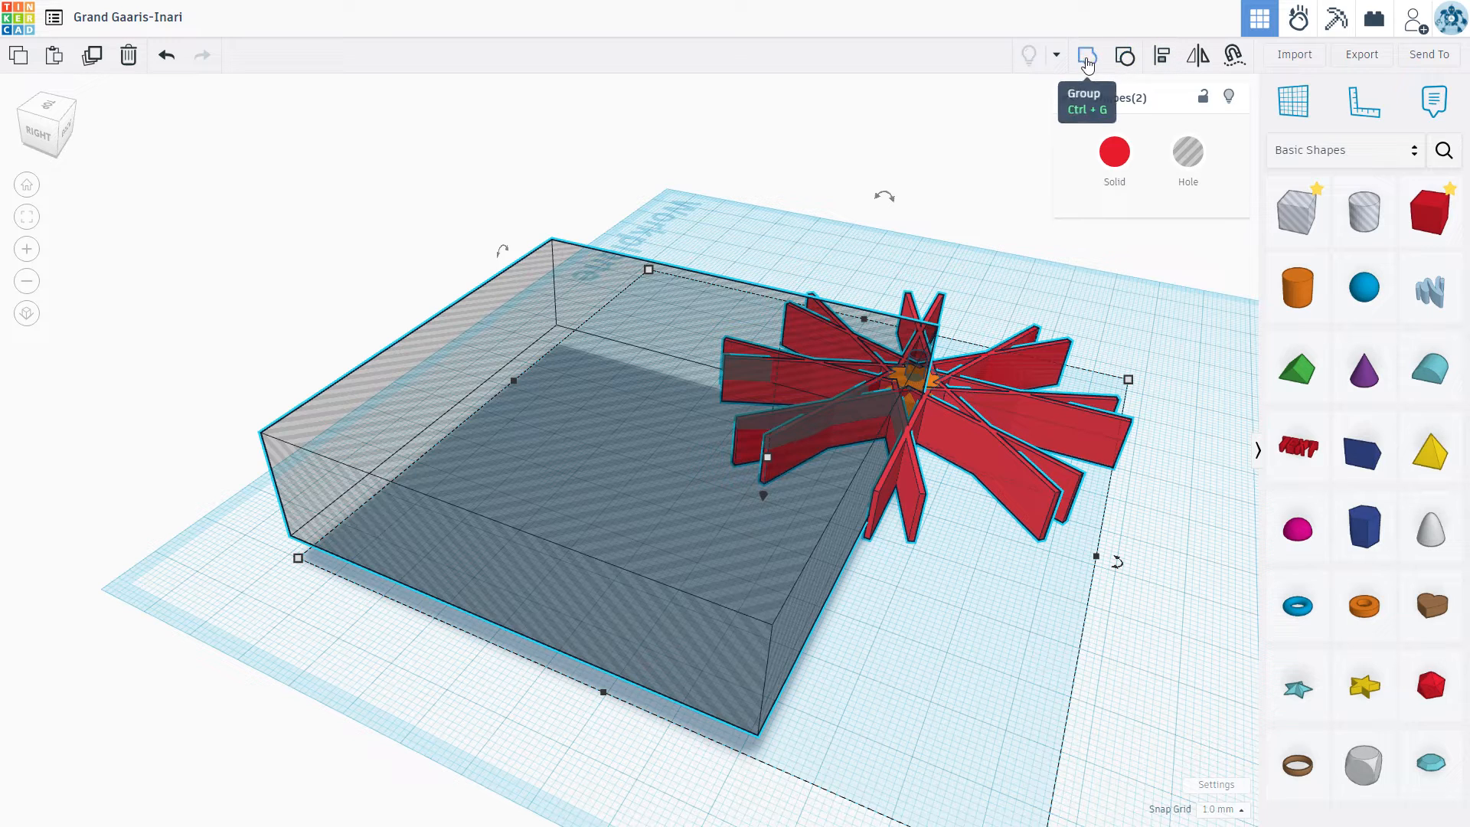
{"action": "left_click", "coordinate": [1150, 62]}
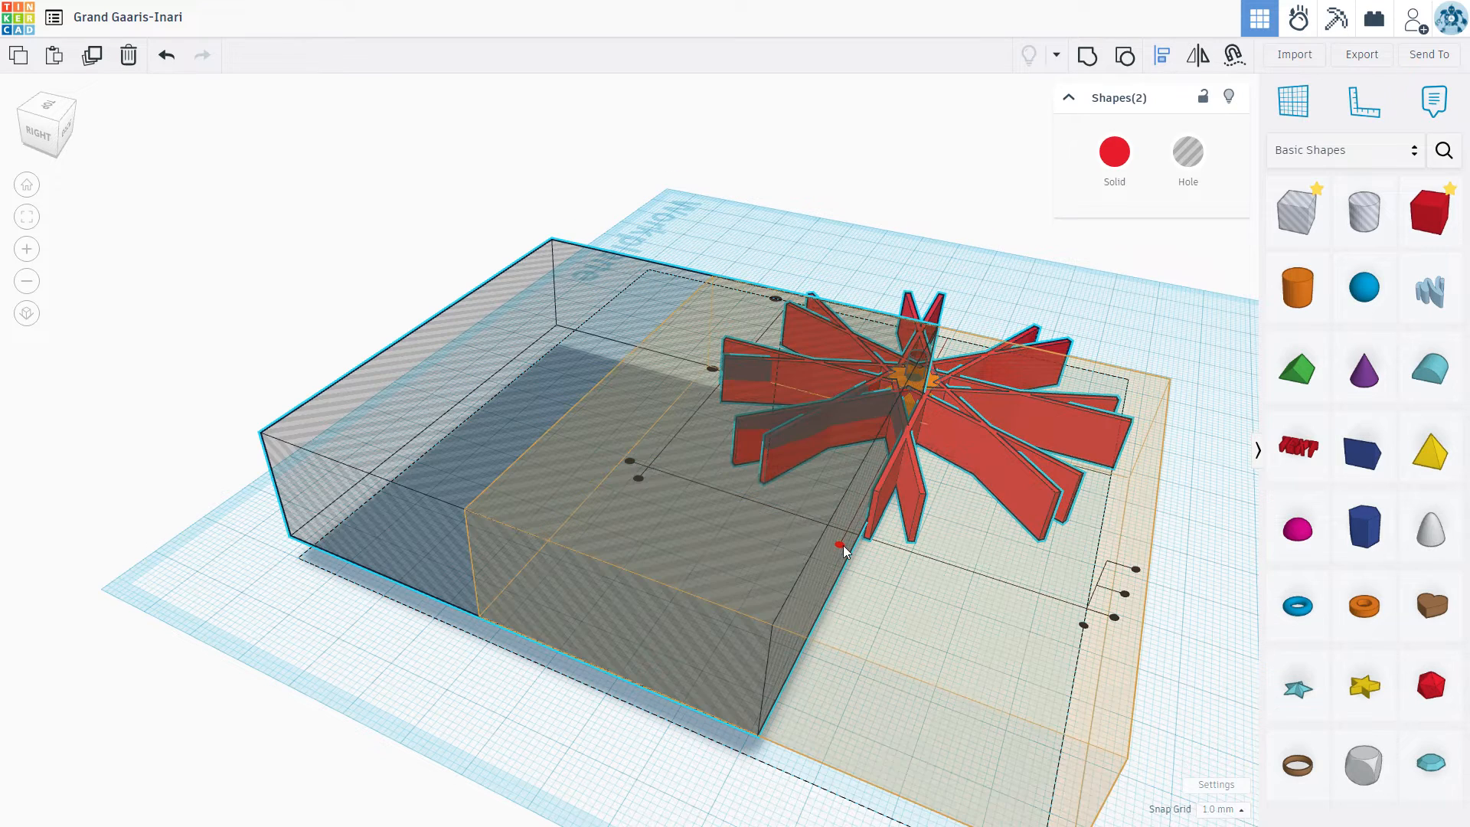
{"action": "left_click", "coordinate": [840, 545]}
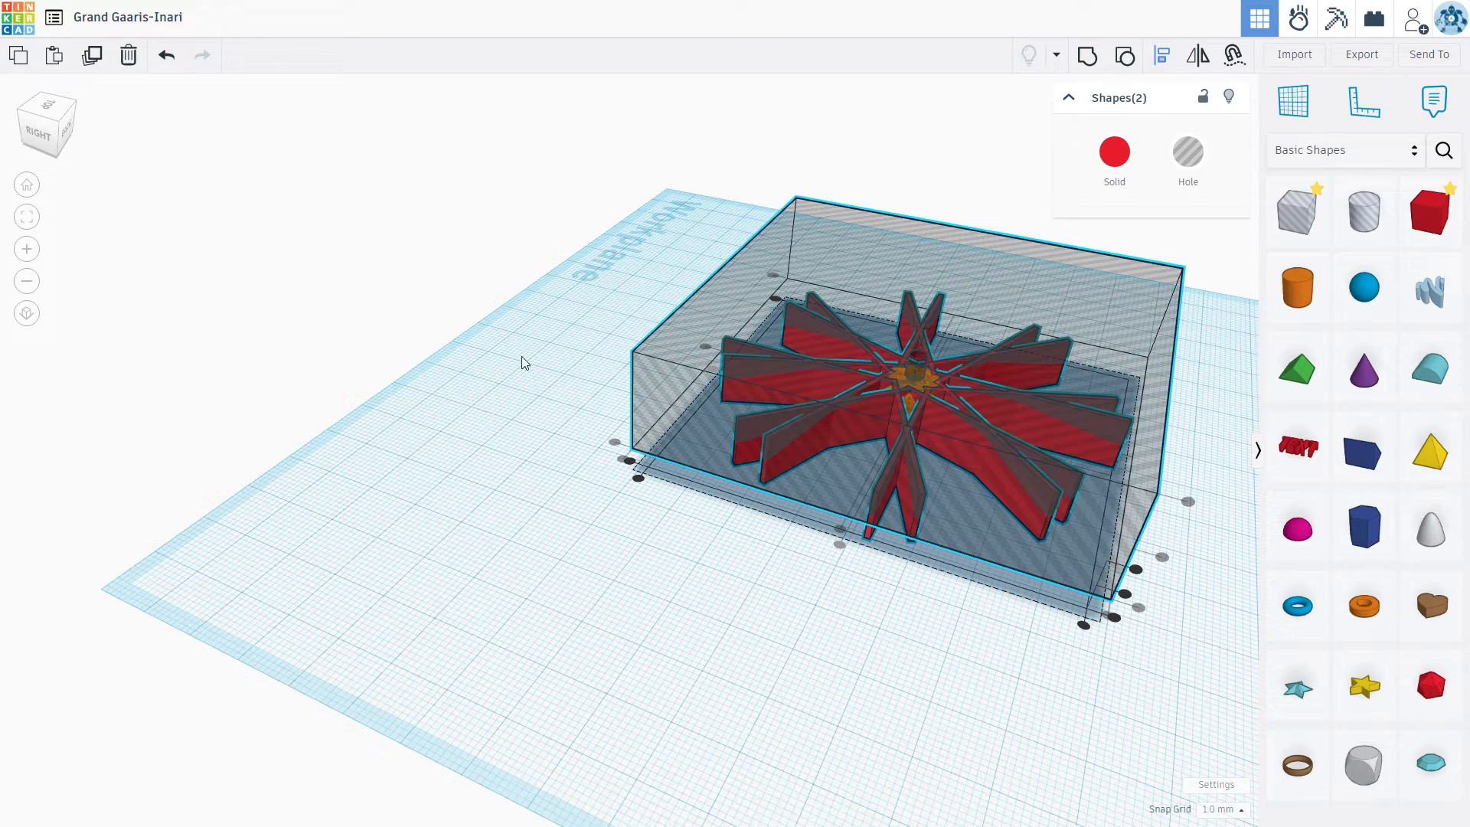
{"action": "key", "text": "Escape"}
{"action": "key", "text": "Escape"}
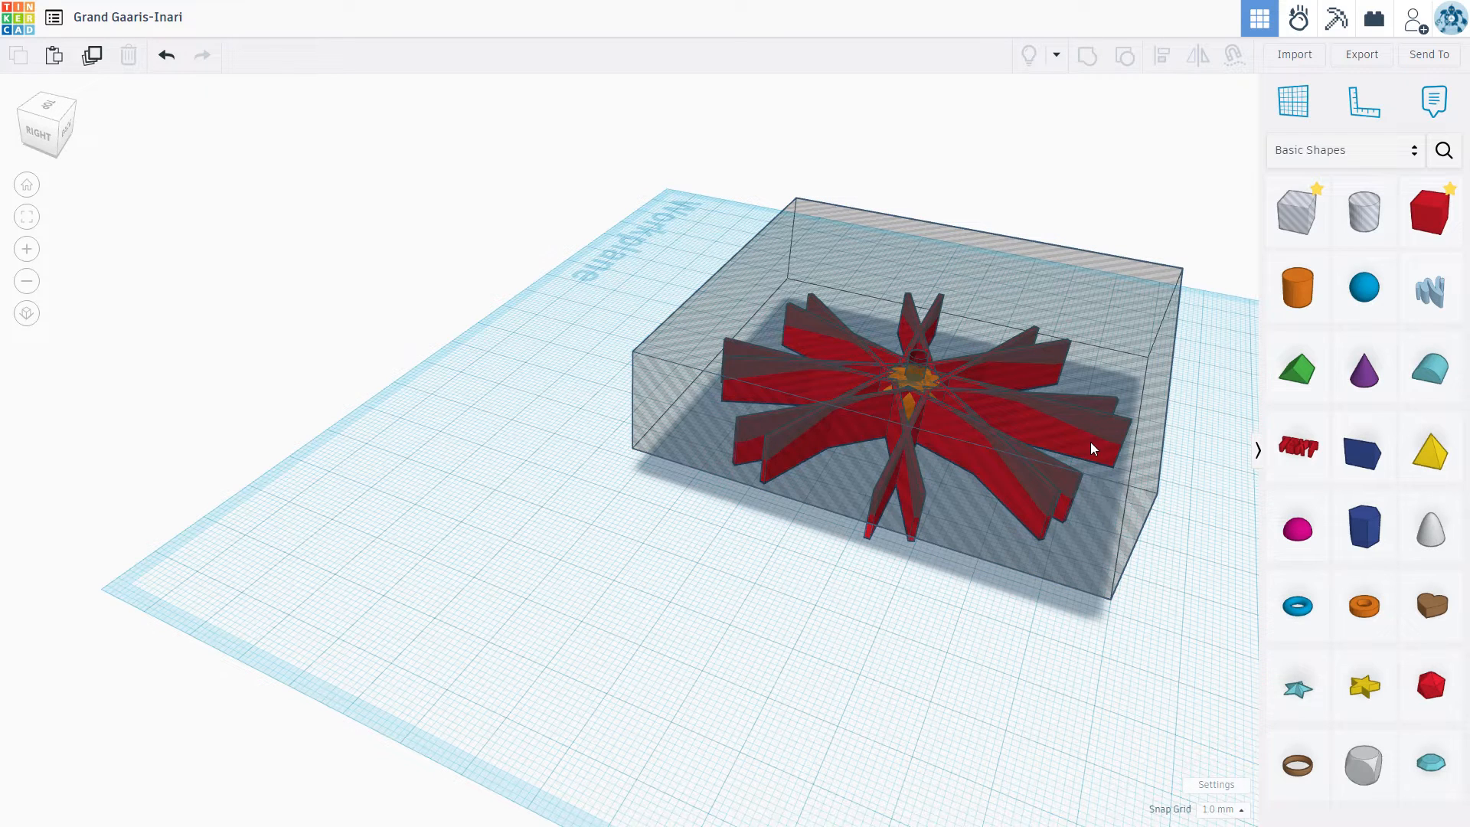
Step: Lower the carved box hole slightly over the spokes
{"action": "left_click", "coordinate": [1091, 444]}
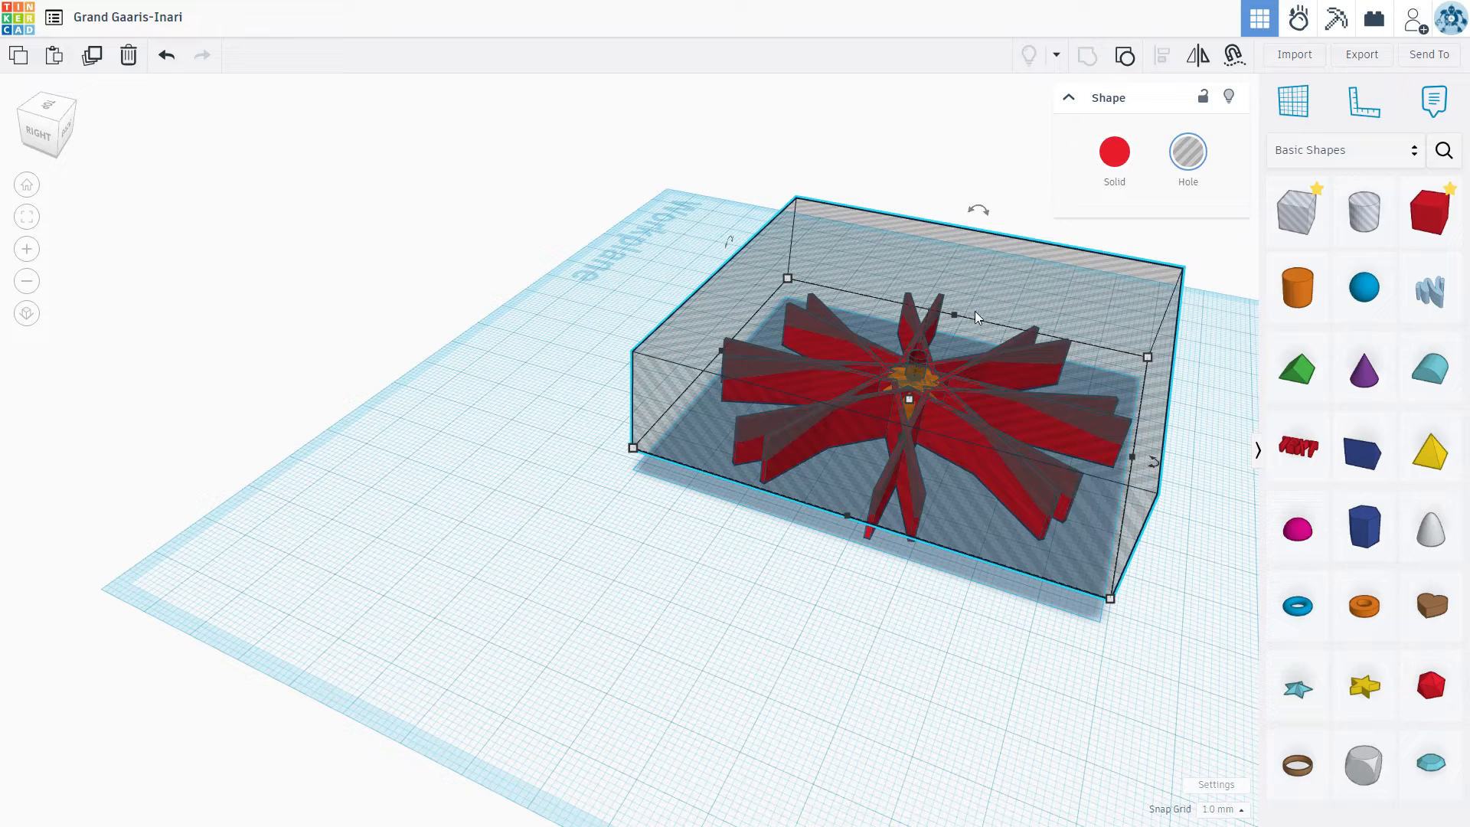
{"action": "right_click_drag", "start_coordinate": [972, 593], "coordinate": [1096, 575]}
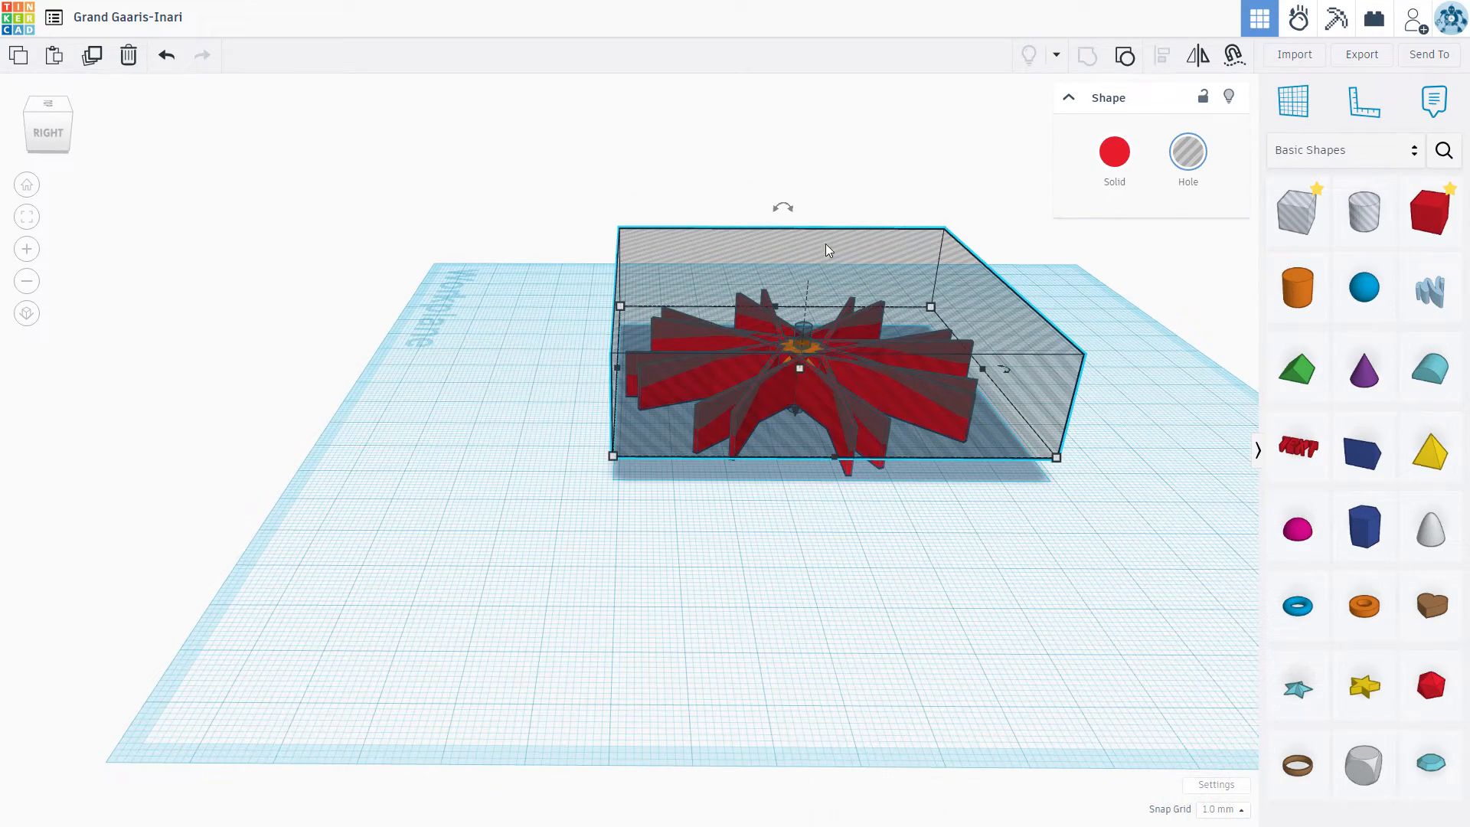
{"action": "left_click_drag", "start_coordinate": [801, 424], "coordinate": [798, 420]}
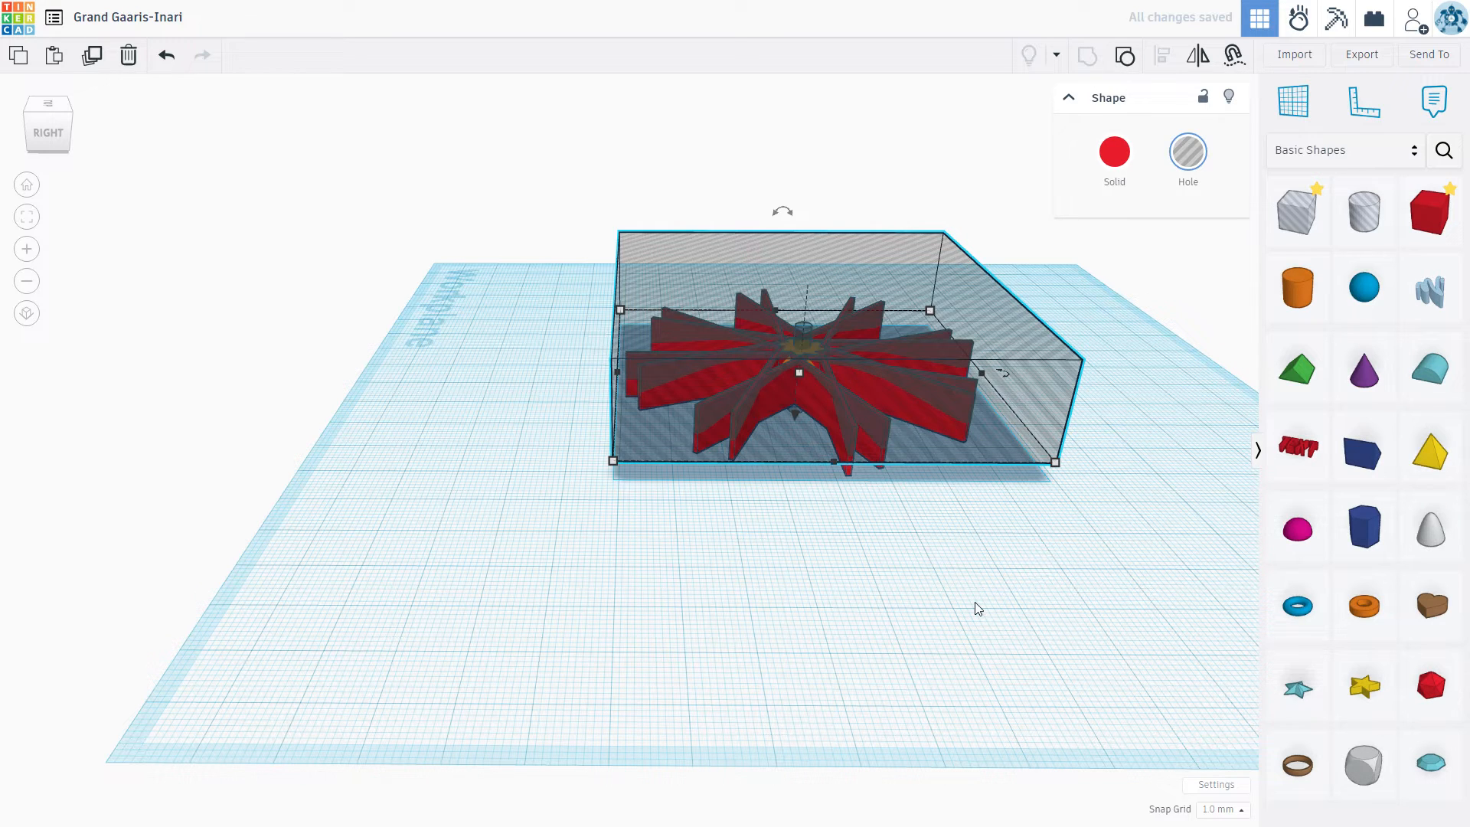
{"action": "key", "text": "f"}
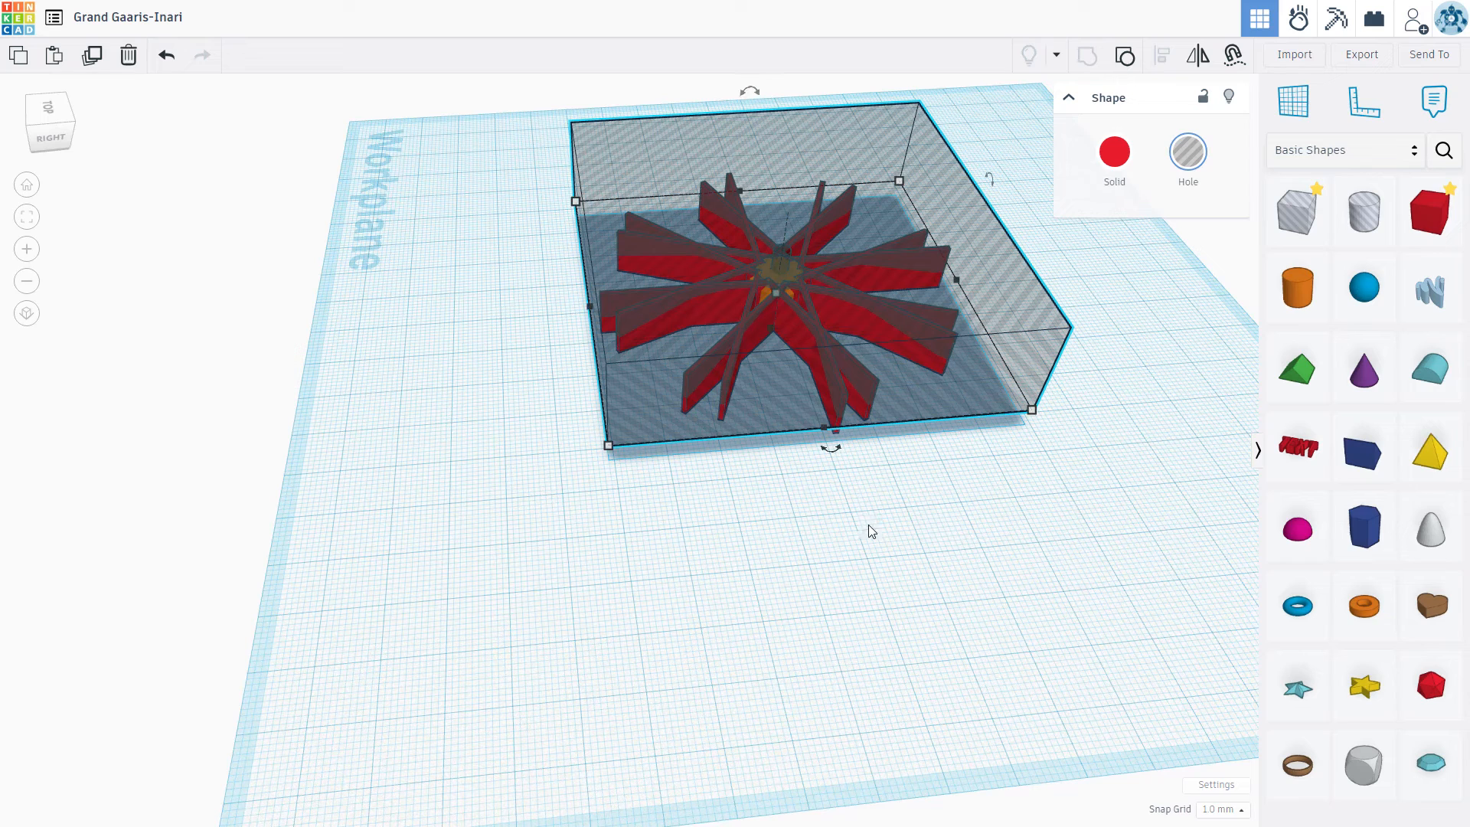
Step: Group the carved box hole with the red spokes to trim the spokes to the cone's profile
{"action": "left_click", "coordinate": [809, 506]}
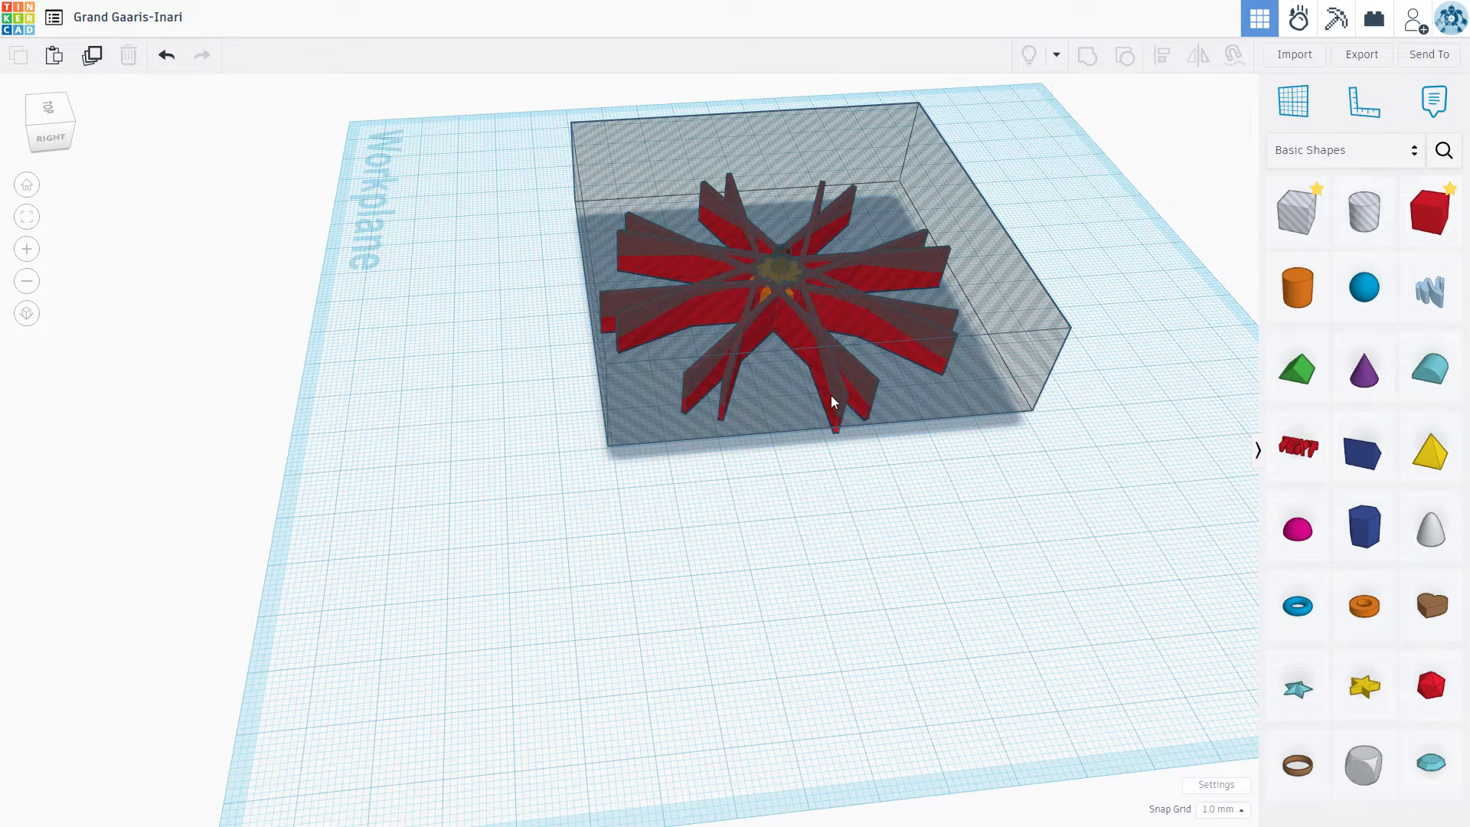
{"action": "left_click_drag", "start_coordinate": [902, 375], "coordinate": [904, 375]}
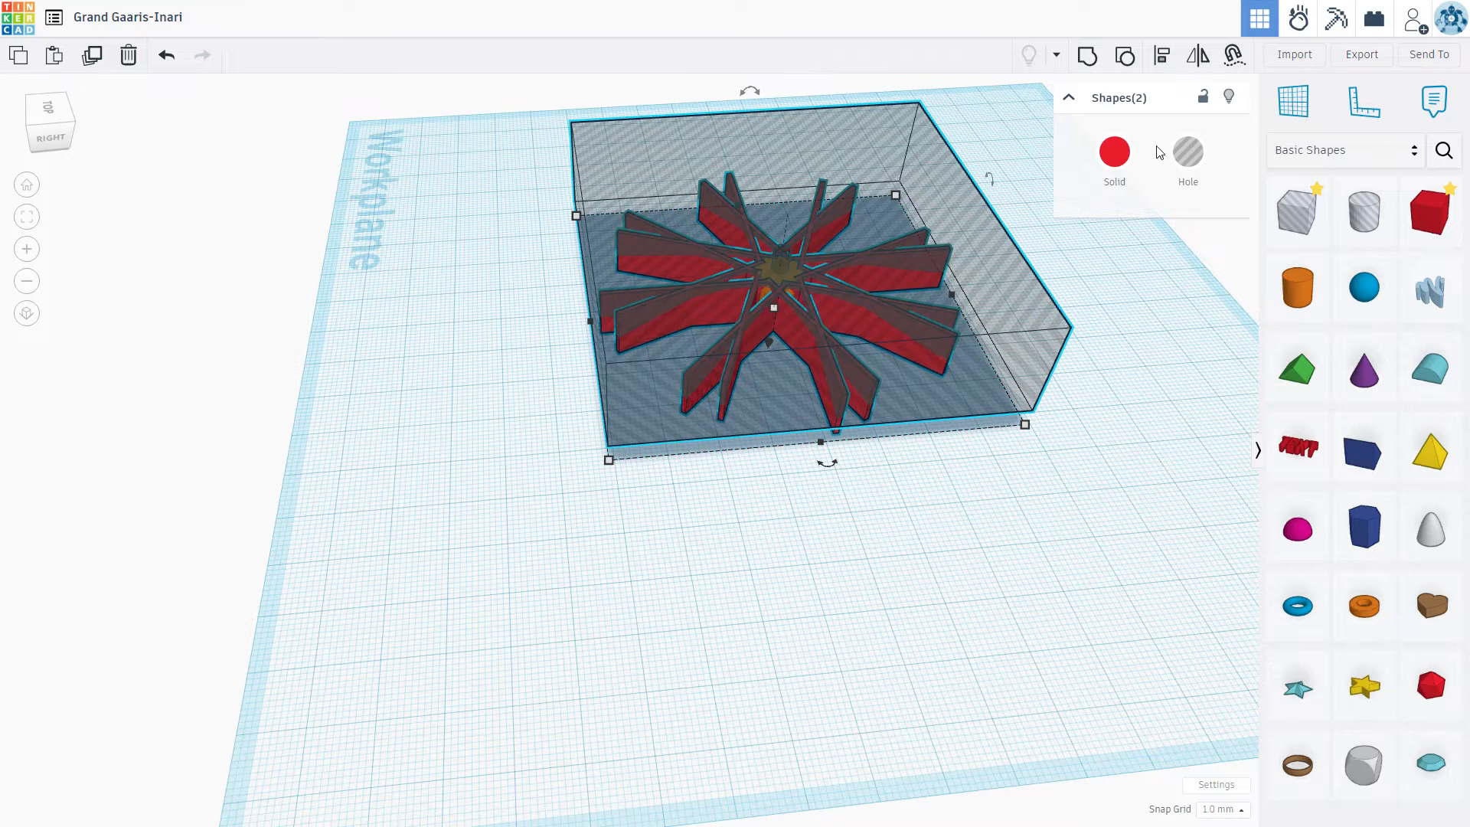
{"action": "left_click", "coordinate": [1087, 55]}
{"action": "left_click", "coordinate": [1125, 268]}
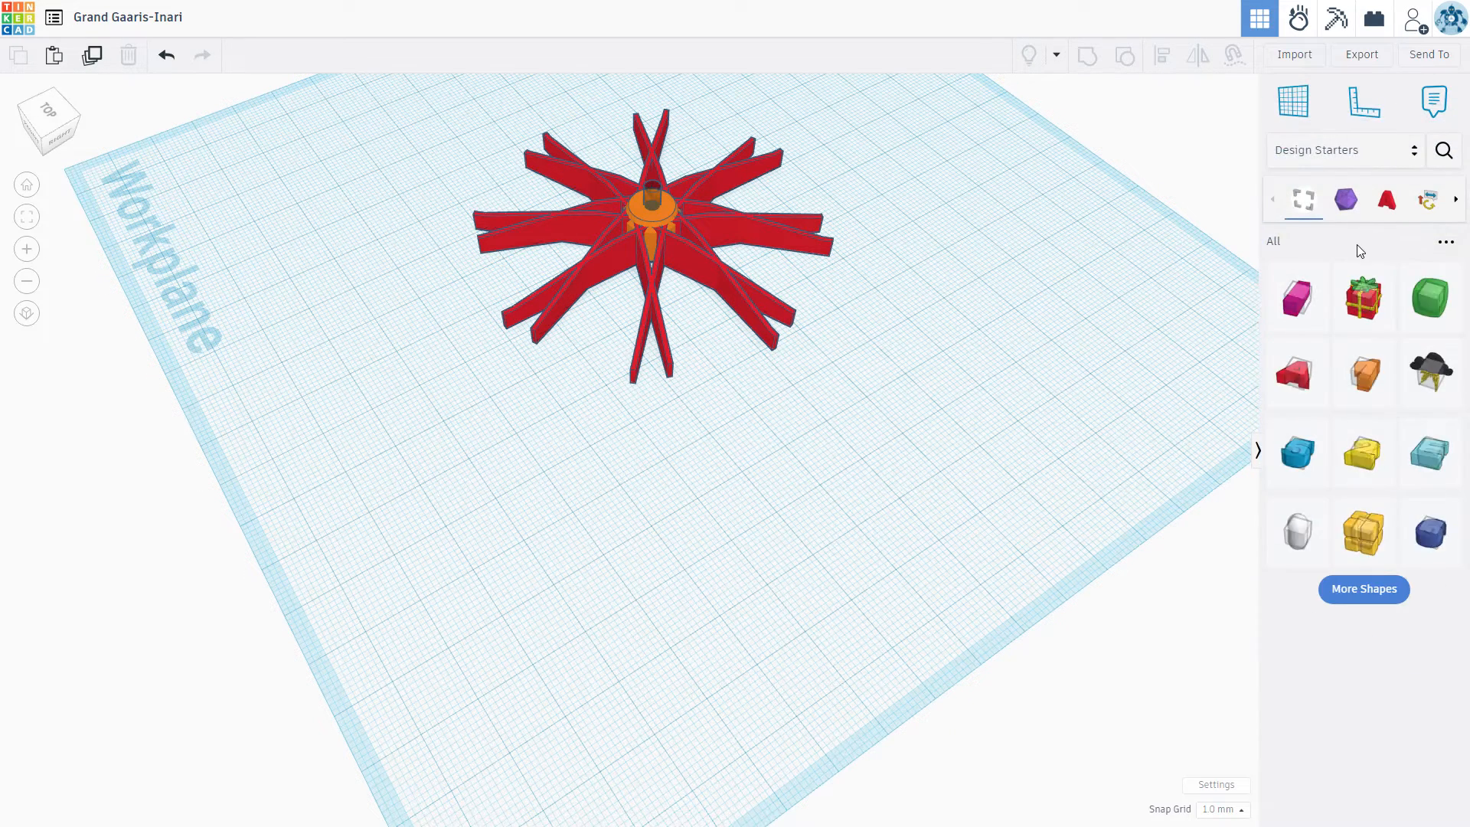
Step: Search the community shapes for "tire" and place the Tire shape on the workplane beside the spokes
{"action": "left_click", "coordinate": [1443, 151]}
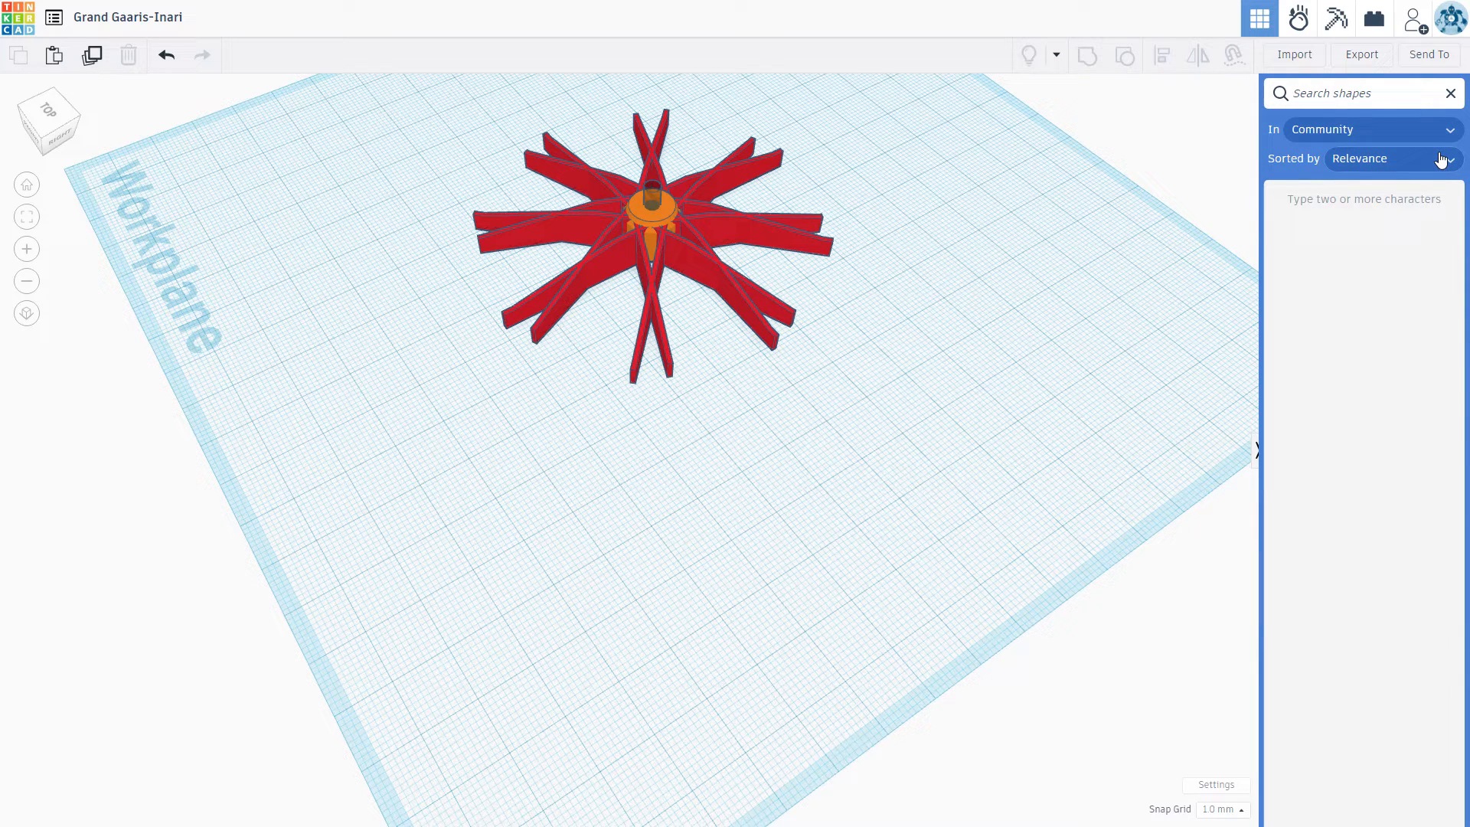
{"action": "type", "text": "tire"}
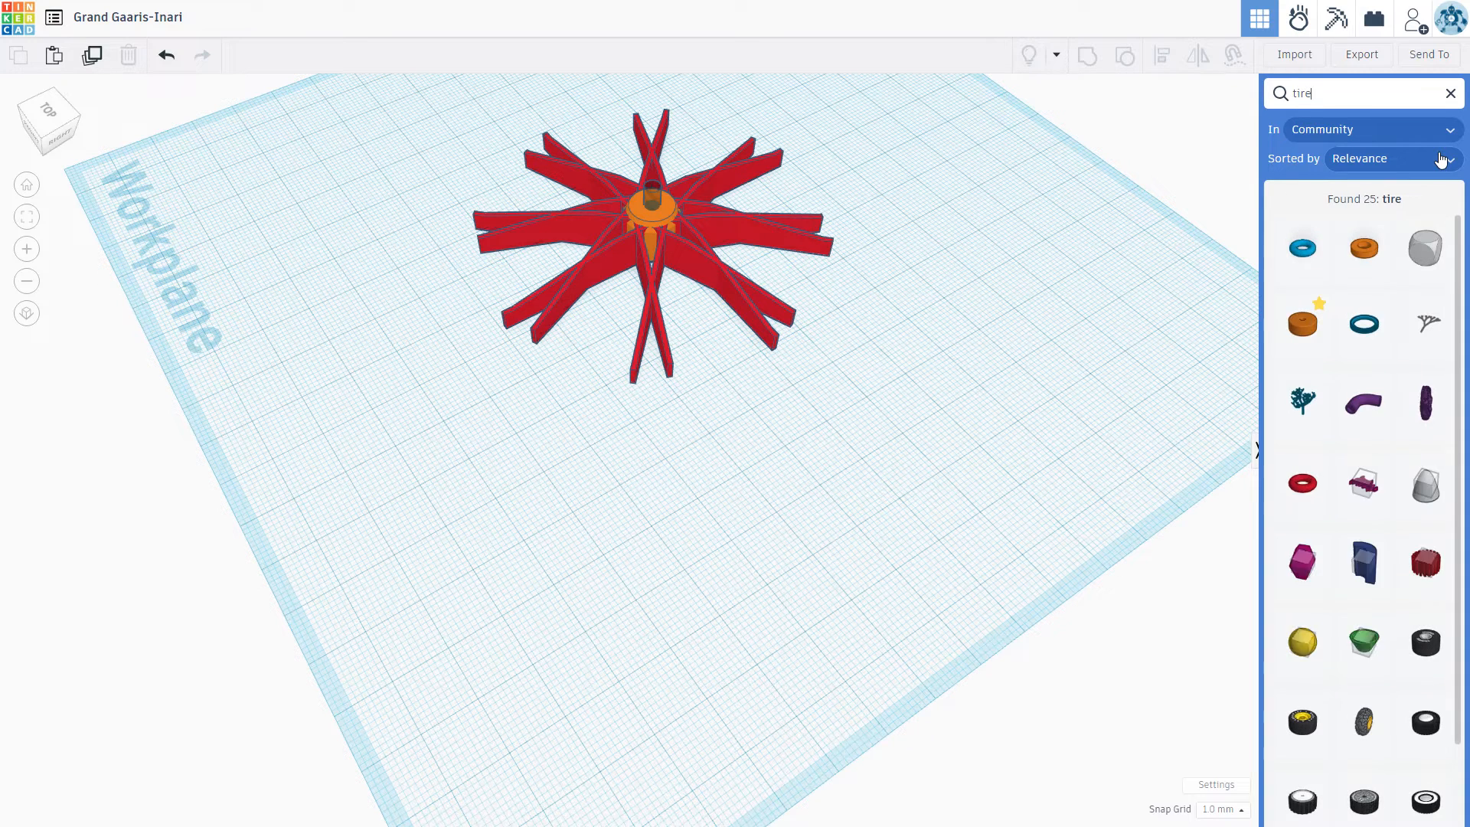
{"action": "left_click", "coordinate": [1309, 335]}
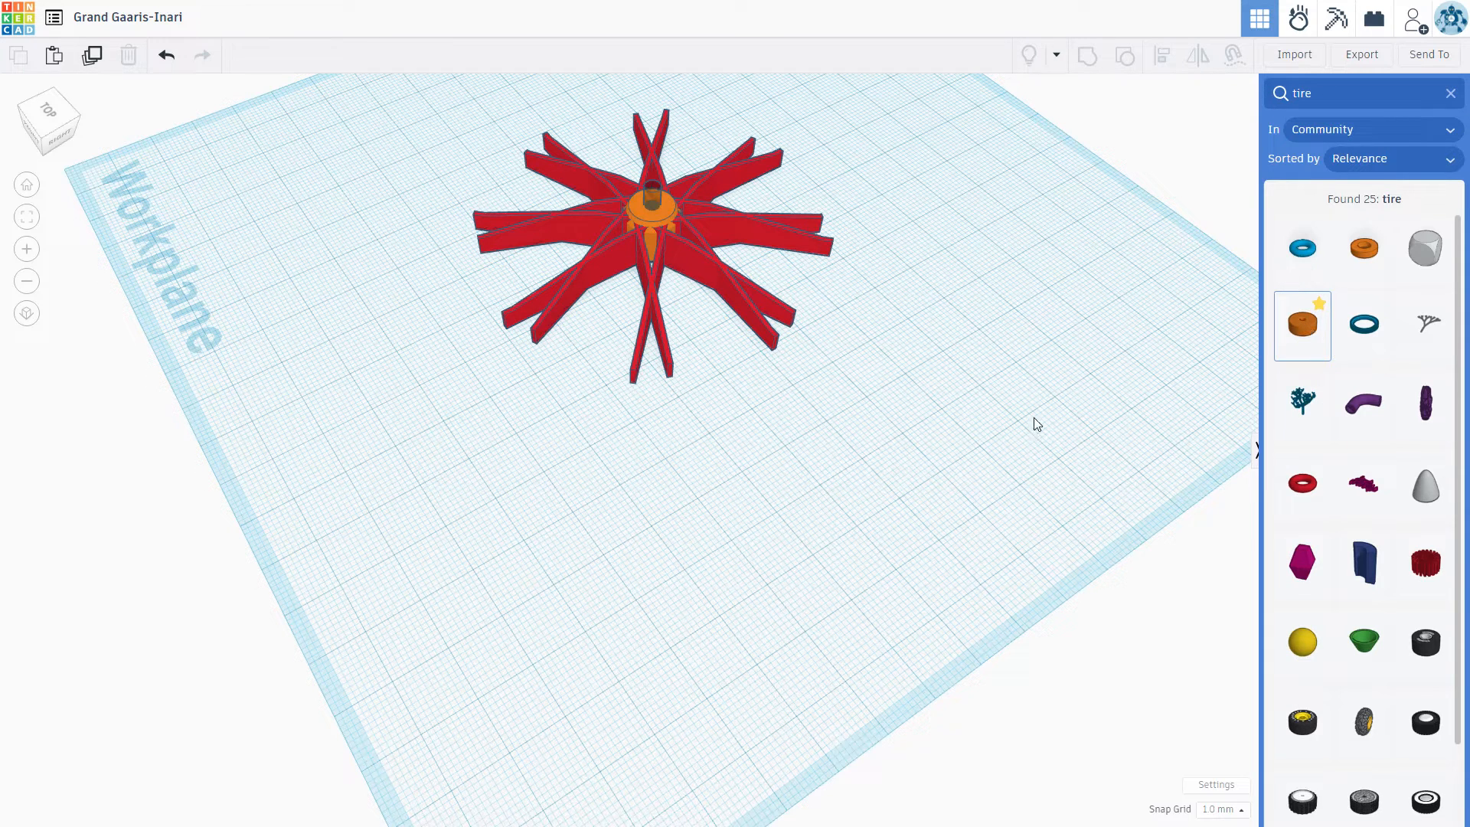
{"action": "left_click", "coordinate": [790, 466]}
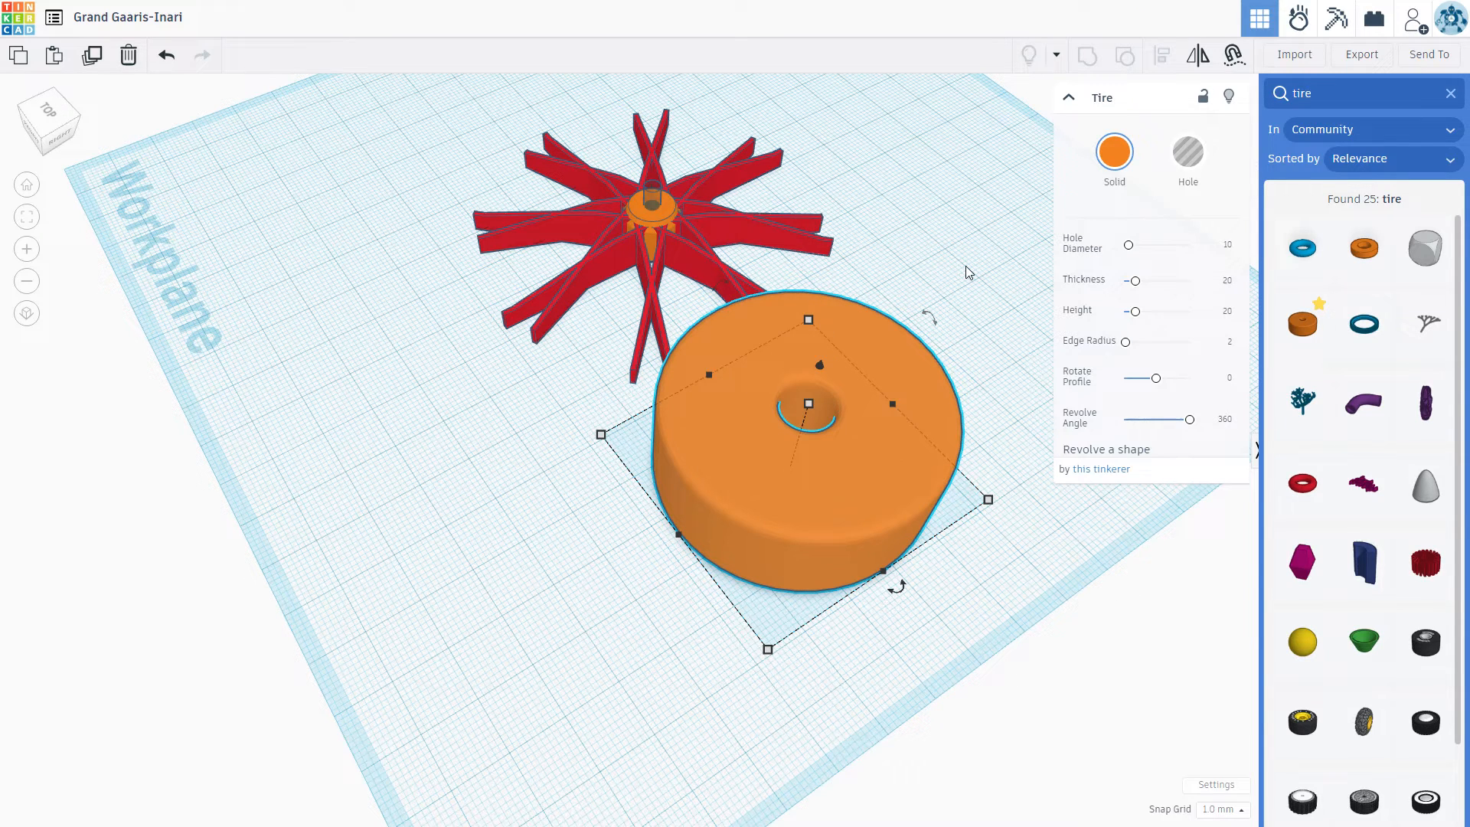
Step: Set the tire's hole diameter to 70 and move the tire so that it surrounds the spokes
{"action": "left_click", "coordinate": [1227, 245]}
{"action": "type", "text": "20"}
{"action": "key", "text": "Return"}
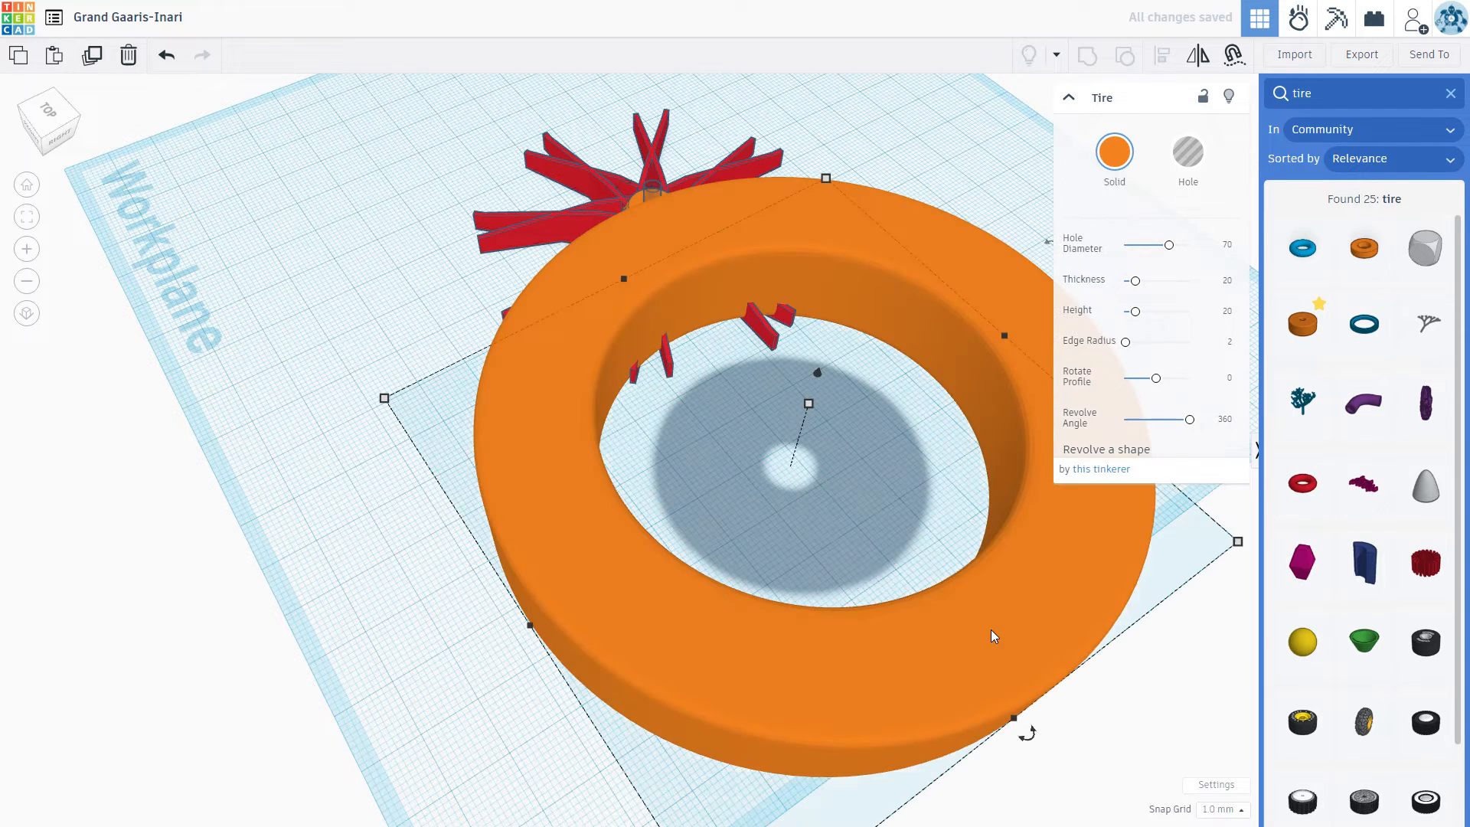
{"action": "left_click_drag", "start_coordinate": [888, 561], "coordinate": [783, 327]}
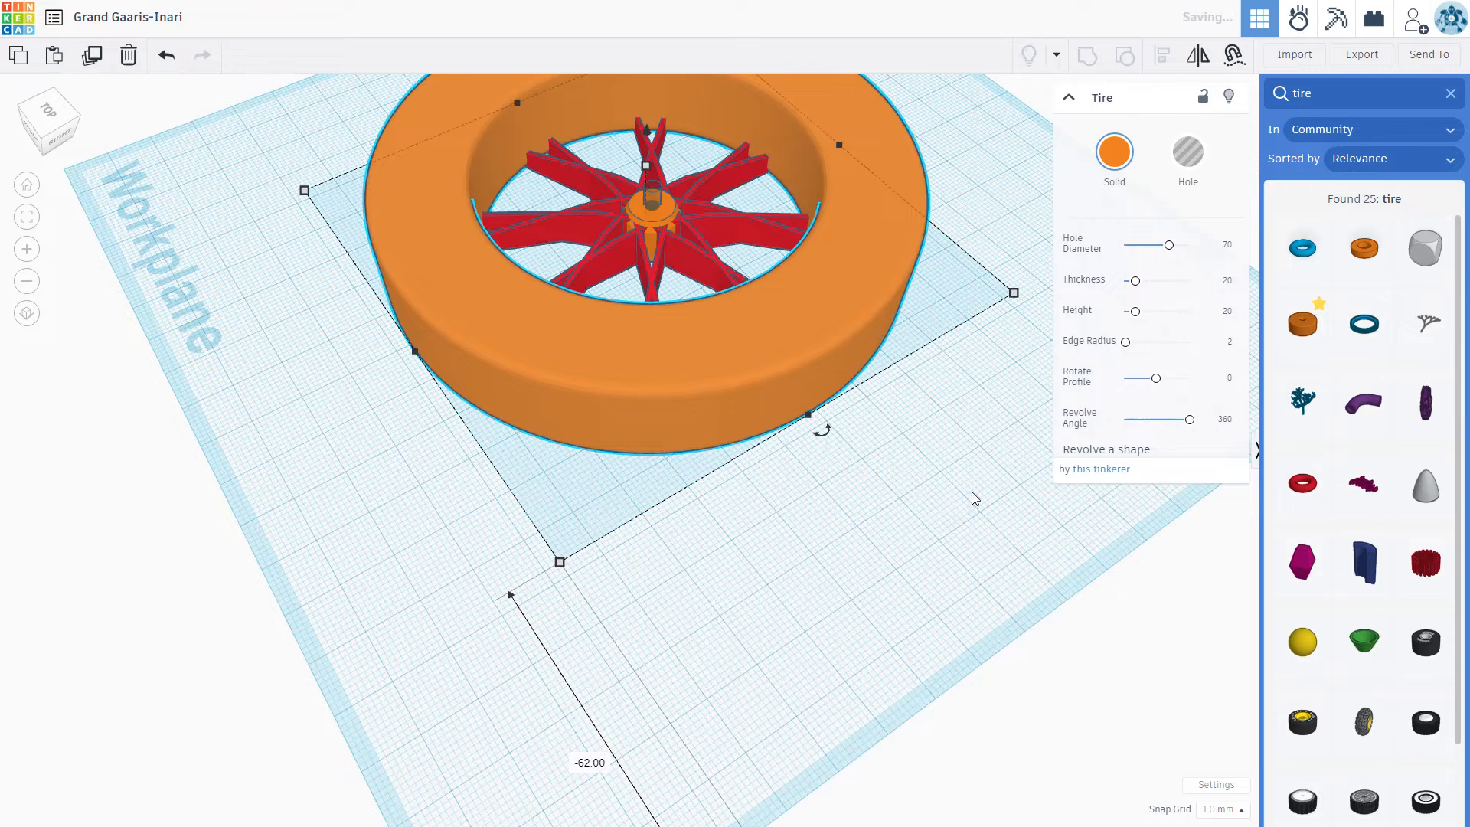
{"action": "key", "text": "f"}
Step: Set the tire's thickness to 10, its height to 10 and its edge radius to 5
{"action": "left_click", "coordinate": [1227, 280]}
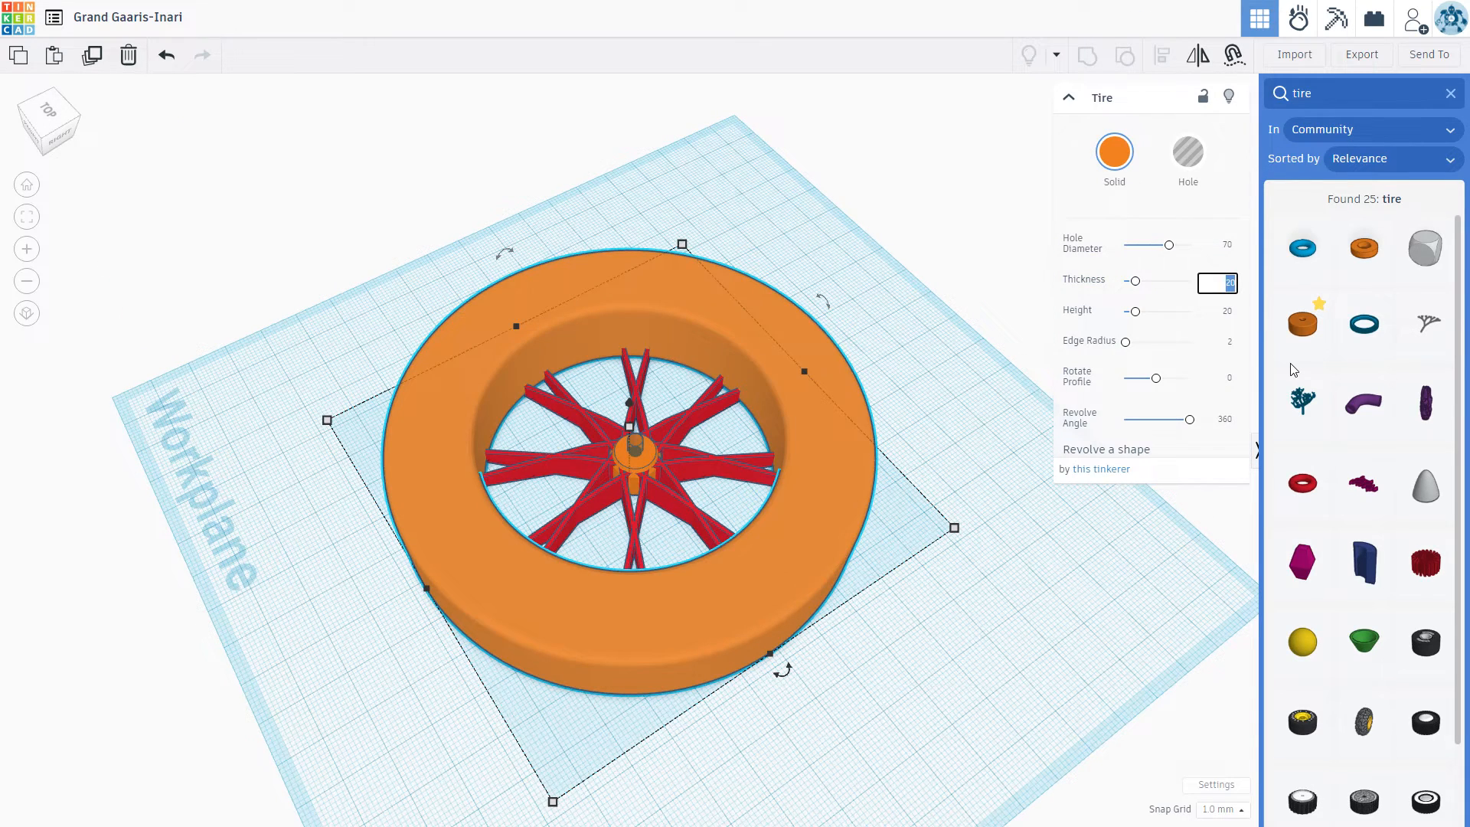
{"action": "type", "text": "10"}
{"action": "key", "text": "Return"}
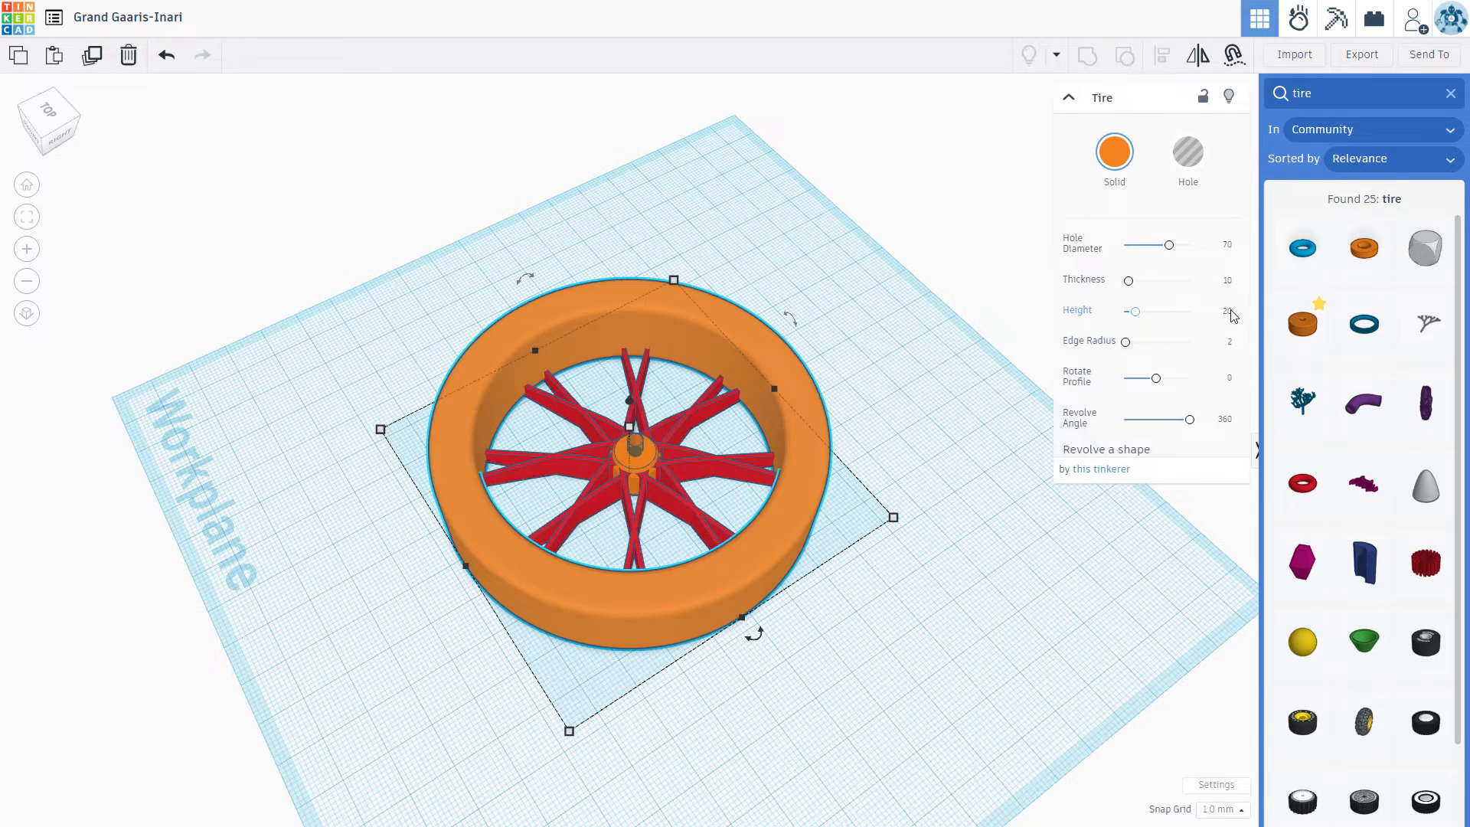
{"action": "left_click_drag", "start_coordinate": [1223, 311], "coordinate": [1263, 339]}
{"action": "type", "text": "10"}
{"action": "key", "text": "Return"}
{"action": "left_click", "coordinate": [1230, 342]}
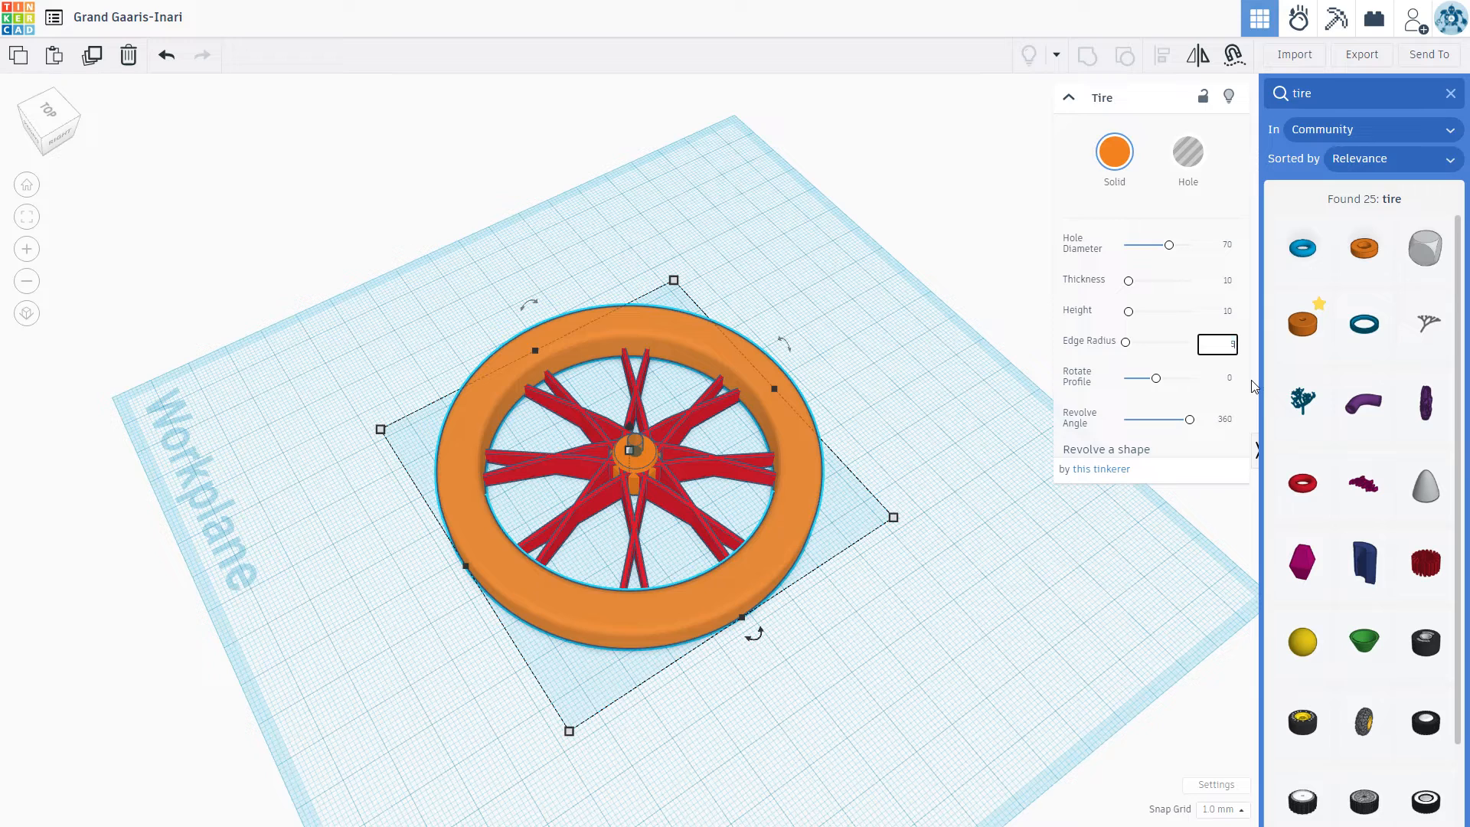
{"action": "key", "text": "Return"}
{"action": "right_click_drag", "start_coordinate": [888, 530], "coordinate": [788, 385]}
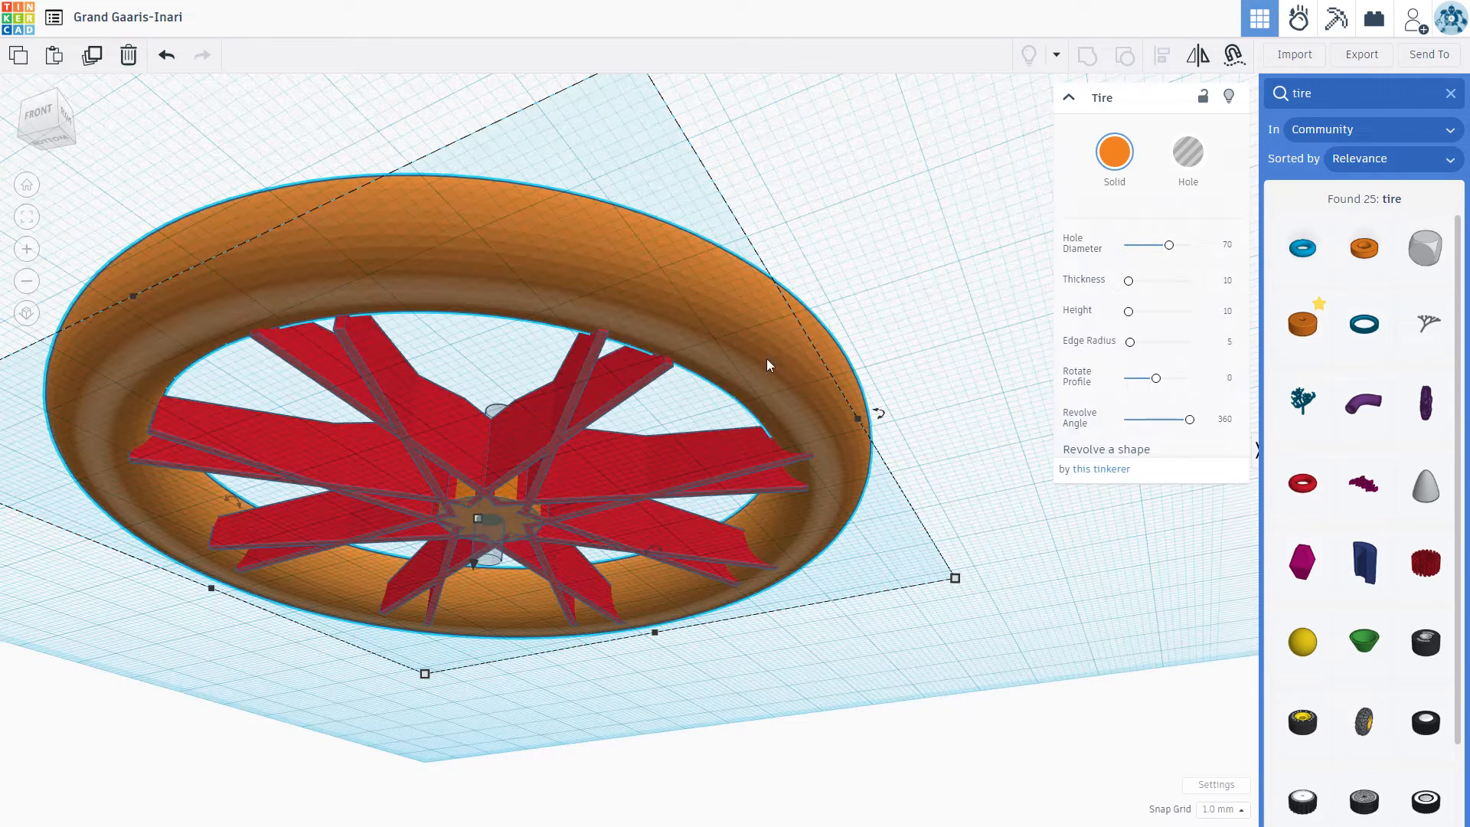
Step: Align the tire and the spokes so that they share the same center on the workplane
{"action": "left_click", "coordinate": [808, 519]}
{"action": "right_click_drag", "start_coordinate": [1053, 577], "coordinate": [1046, 752]}
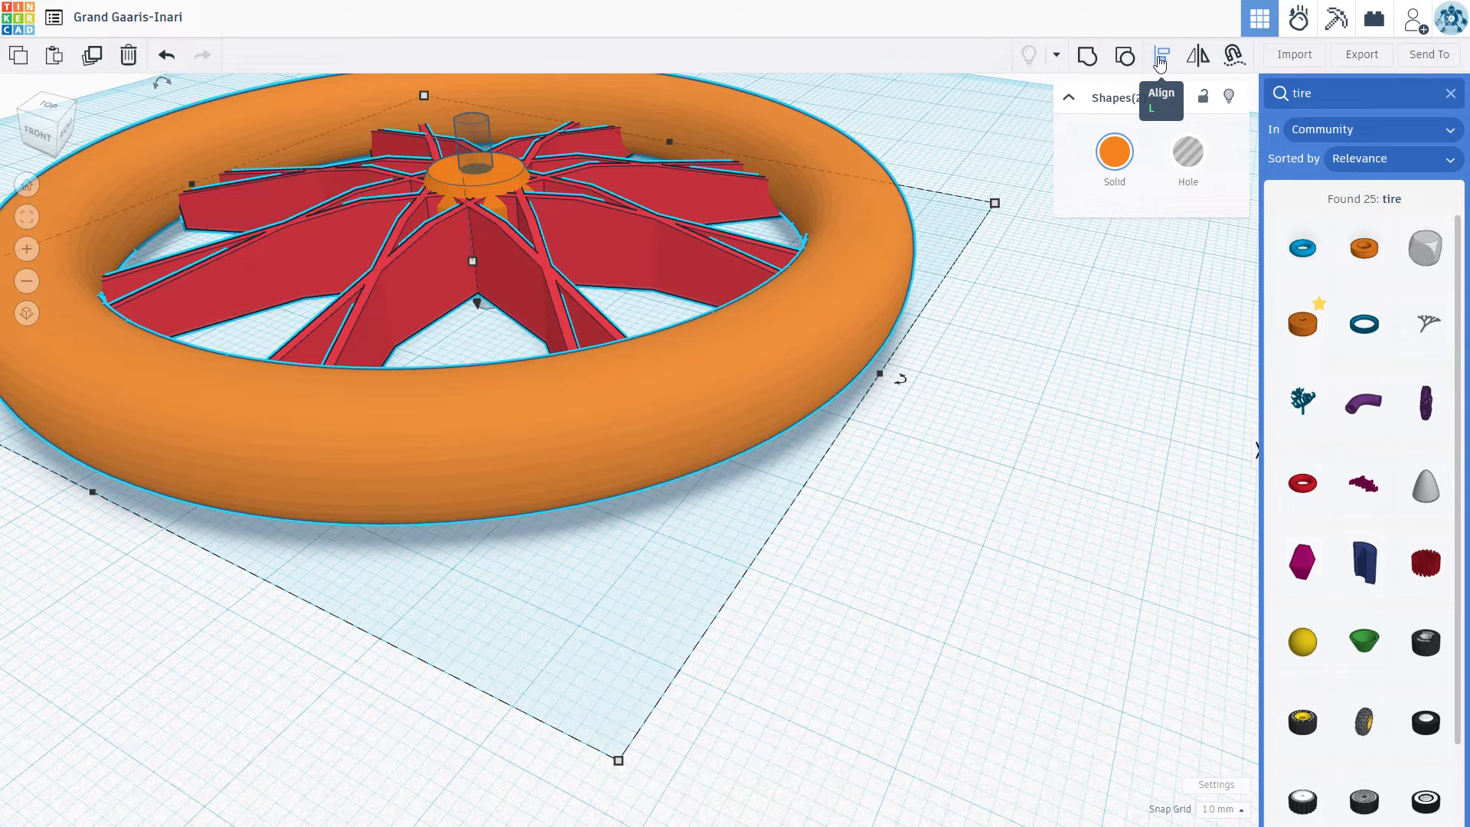
{"action": "left_click", "coordinate": [1160, 59]}
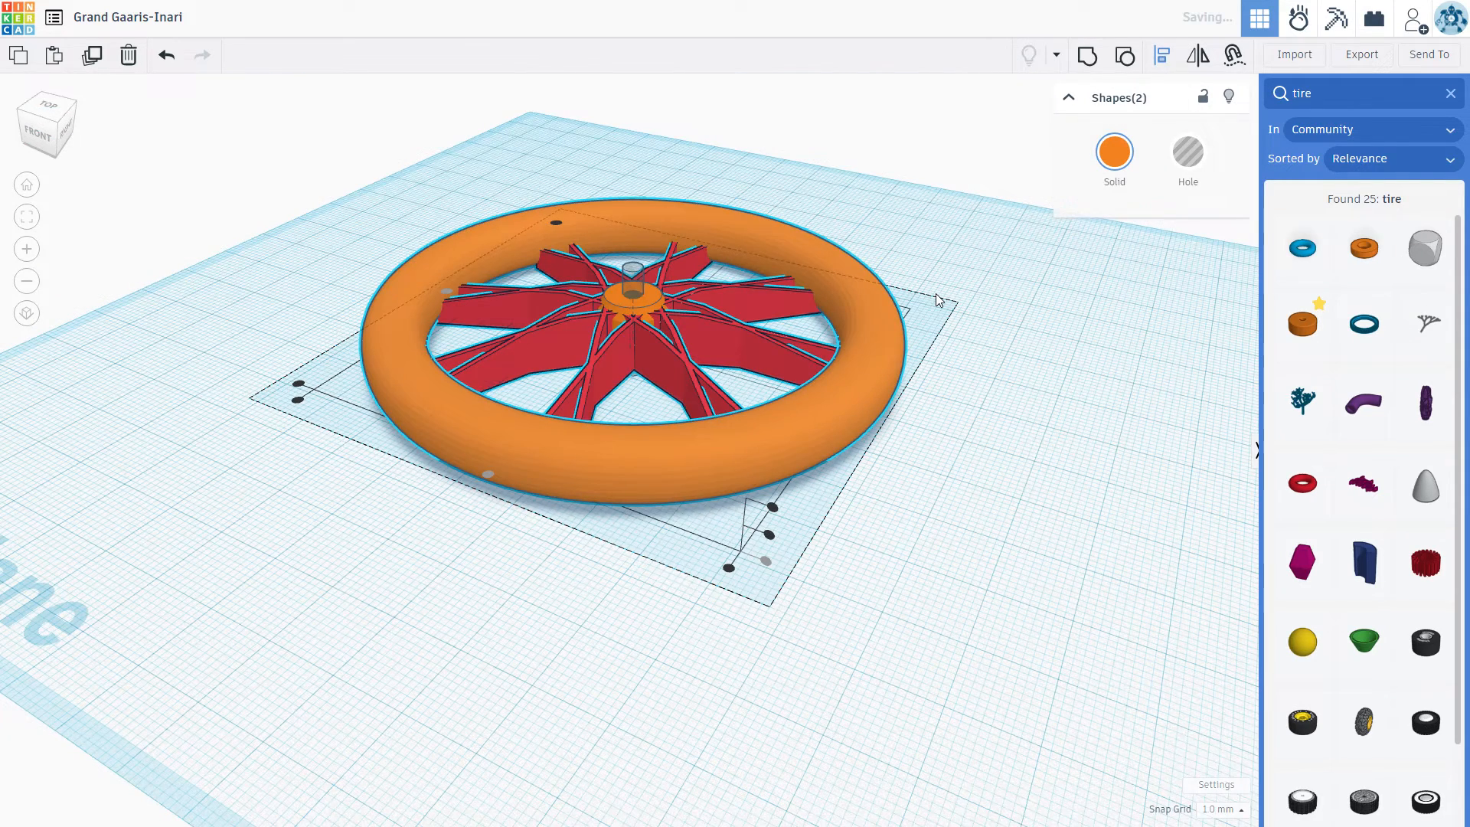
{"action": "left_click", "coordinate": [1016, 494]}
{"action": "left_click", "coordinate": [1018, 460]}
{"action": "right_click_drag", "start_coordinate": [1011, 371], "coordinate": [991, 314]}
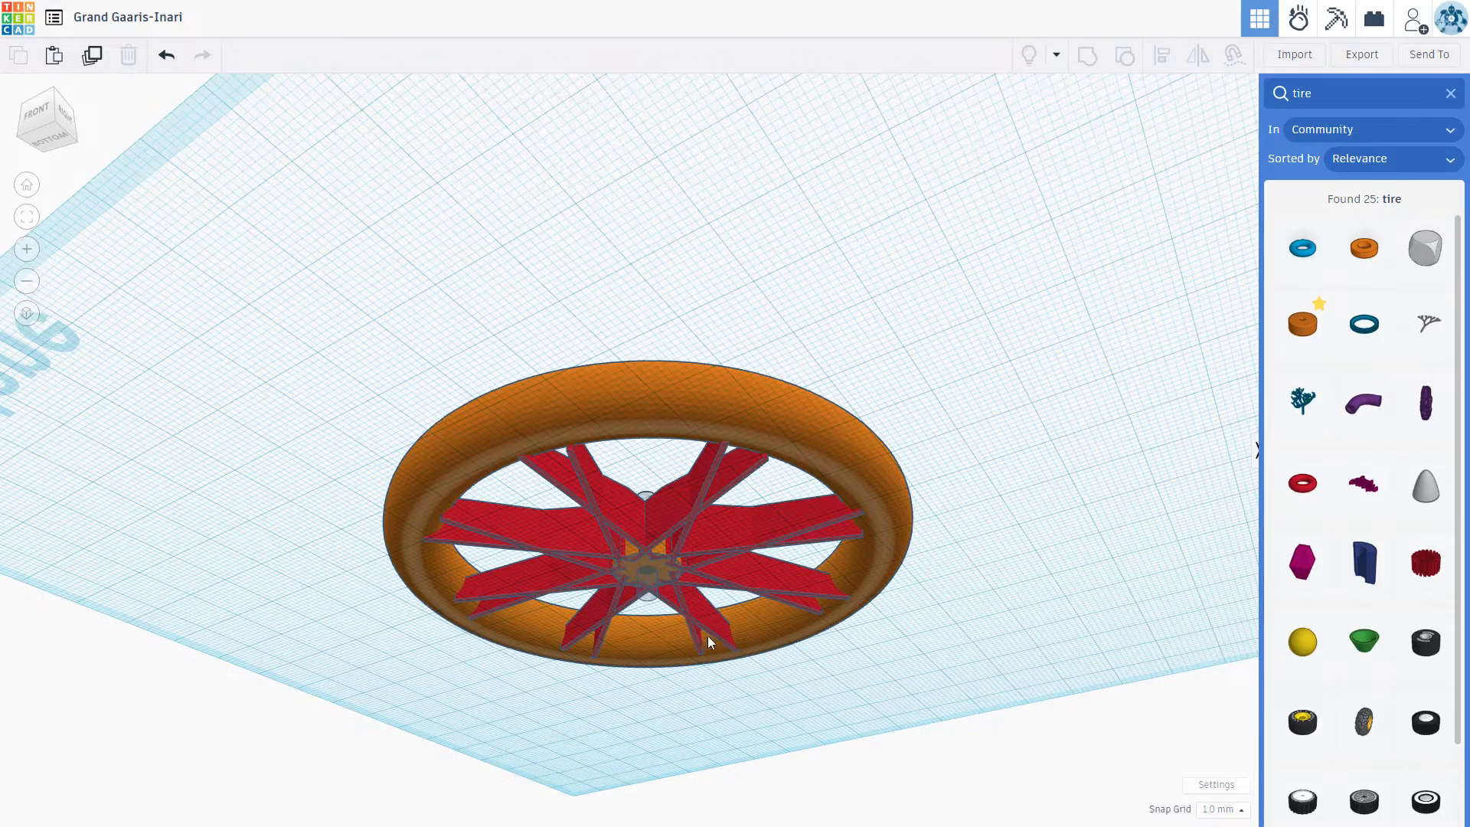
Step: Set the orange tire's hole diameter to 65
{"action": "scroll", "coordinate": [770, 647], "scroll_direction": "up", "scroll_amount": 2}
{"action": "scroll", "coordinate": [865, 544], "scroll_direction": "up", "scroll_amount": 1}
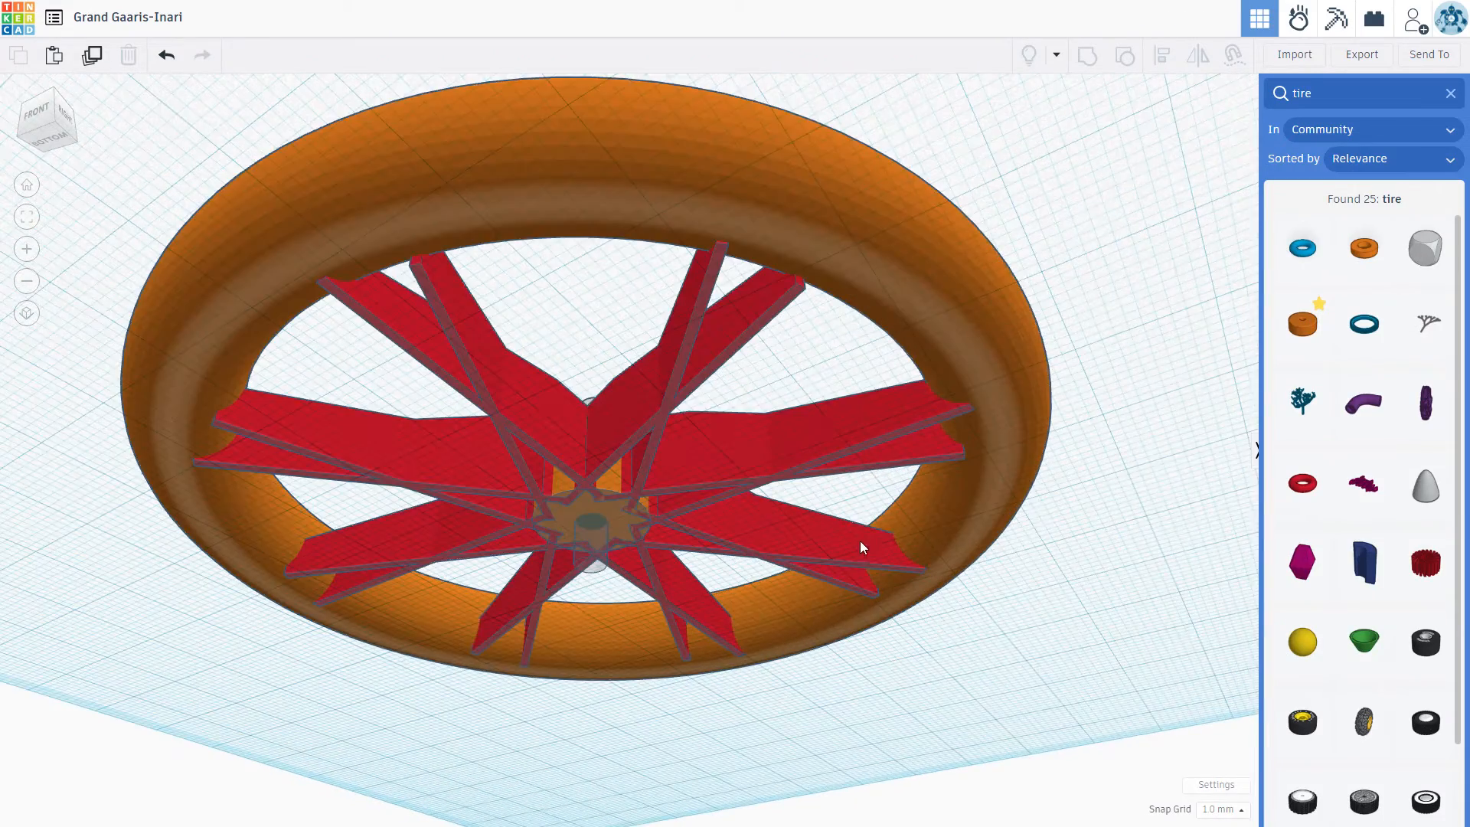
{"action": "scroll", "coordinate": [1071, 452], "scroll_direction": "up", "scroll_amount": 2}
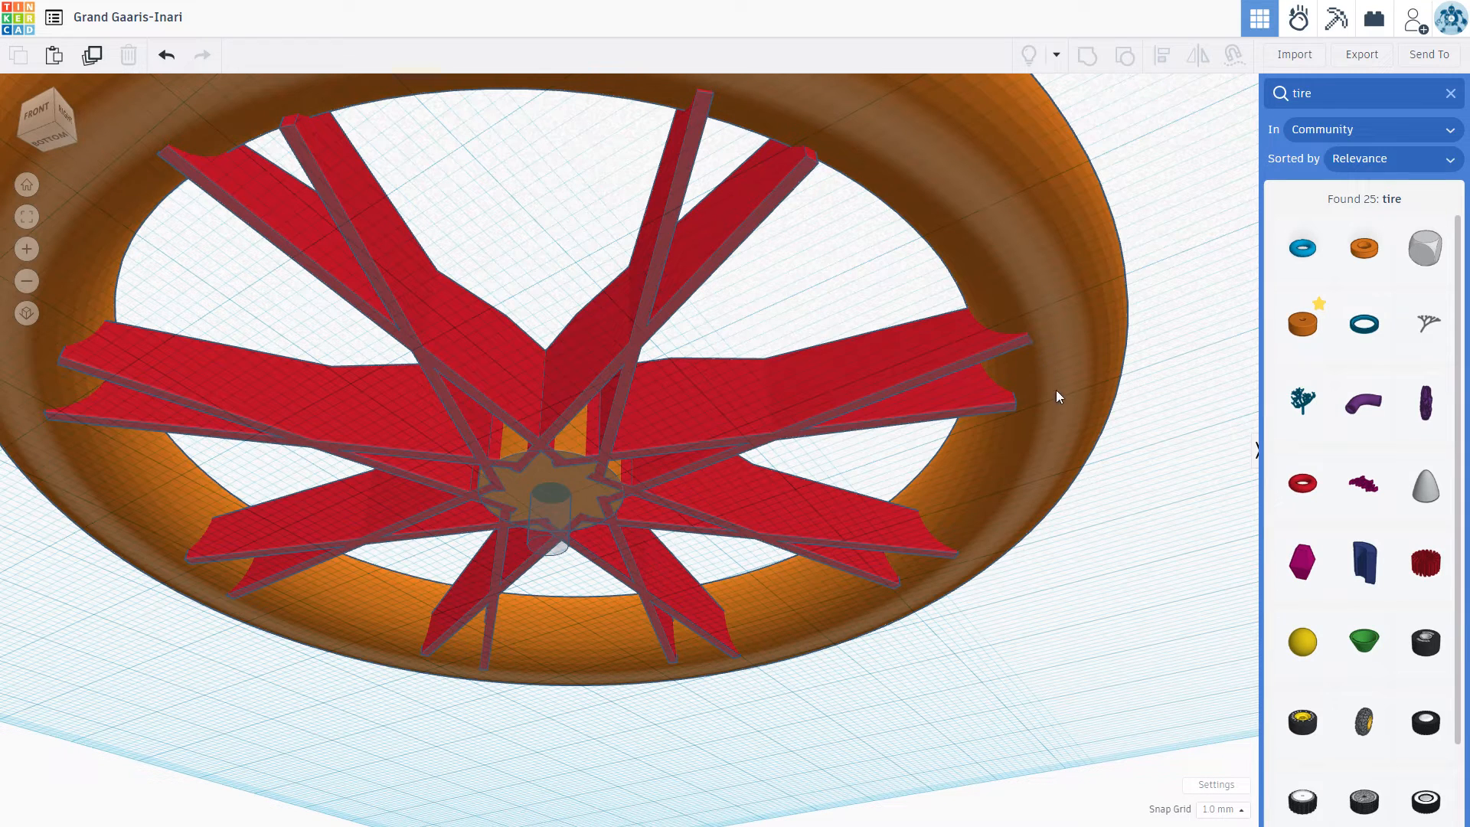
{"action": "right_click_drag", "start_coordinate": [977, 651], "coordinate": [1017, 701]}
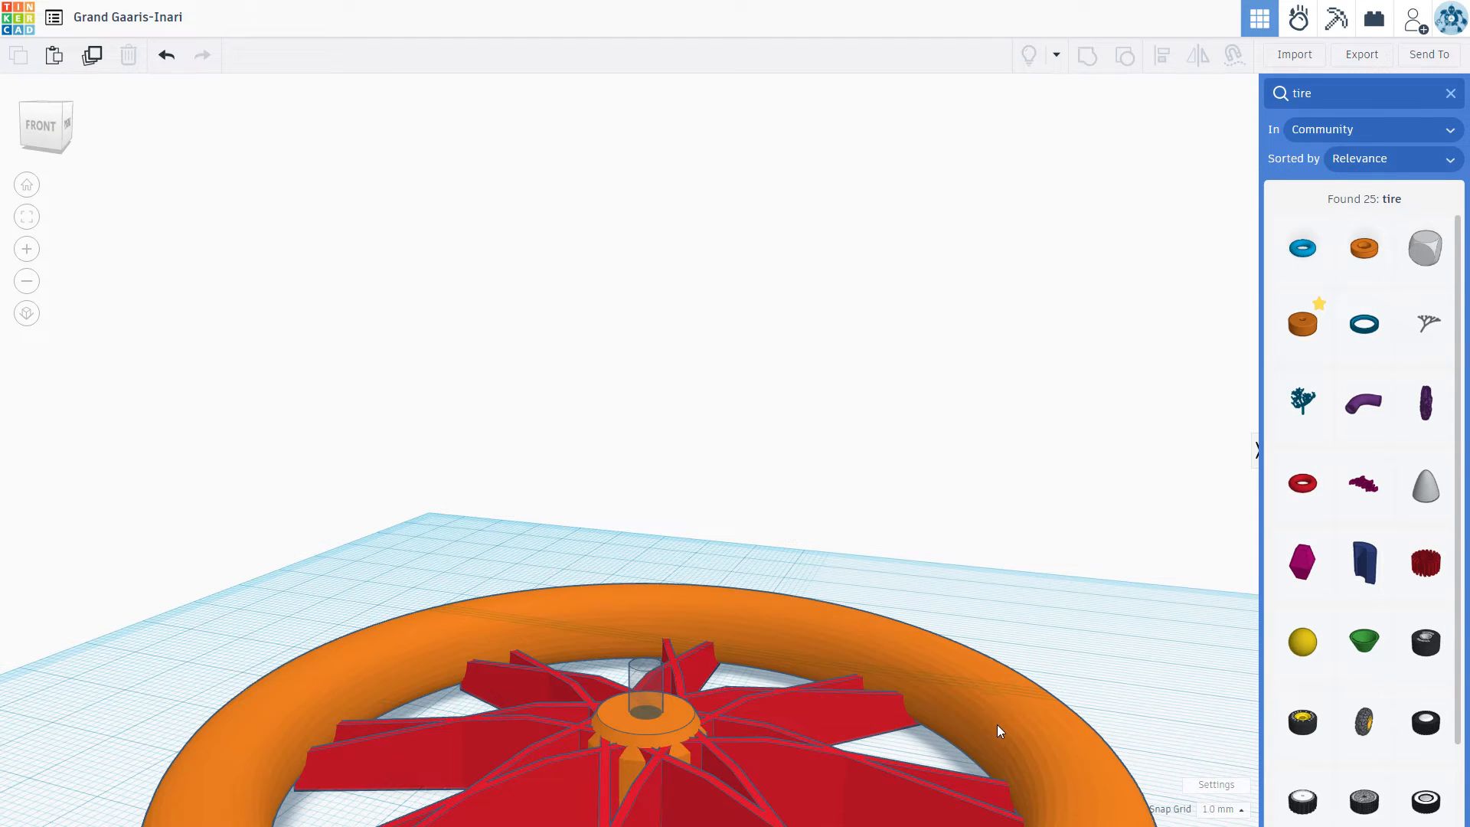
{"action": "scroll", "coordinate": [997, 723], "scroll_direction": "down", "scroll_amount": 5}
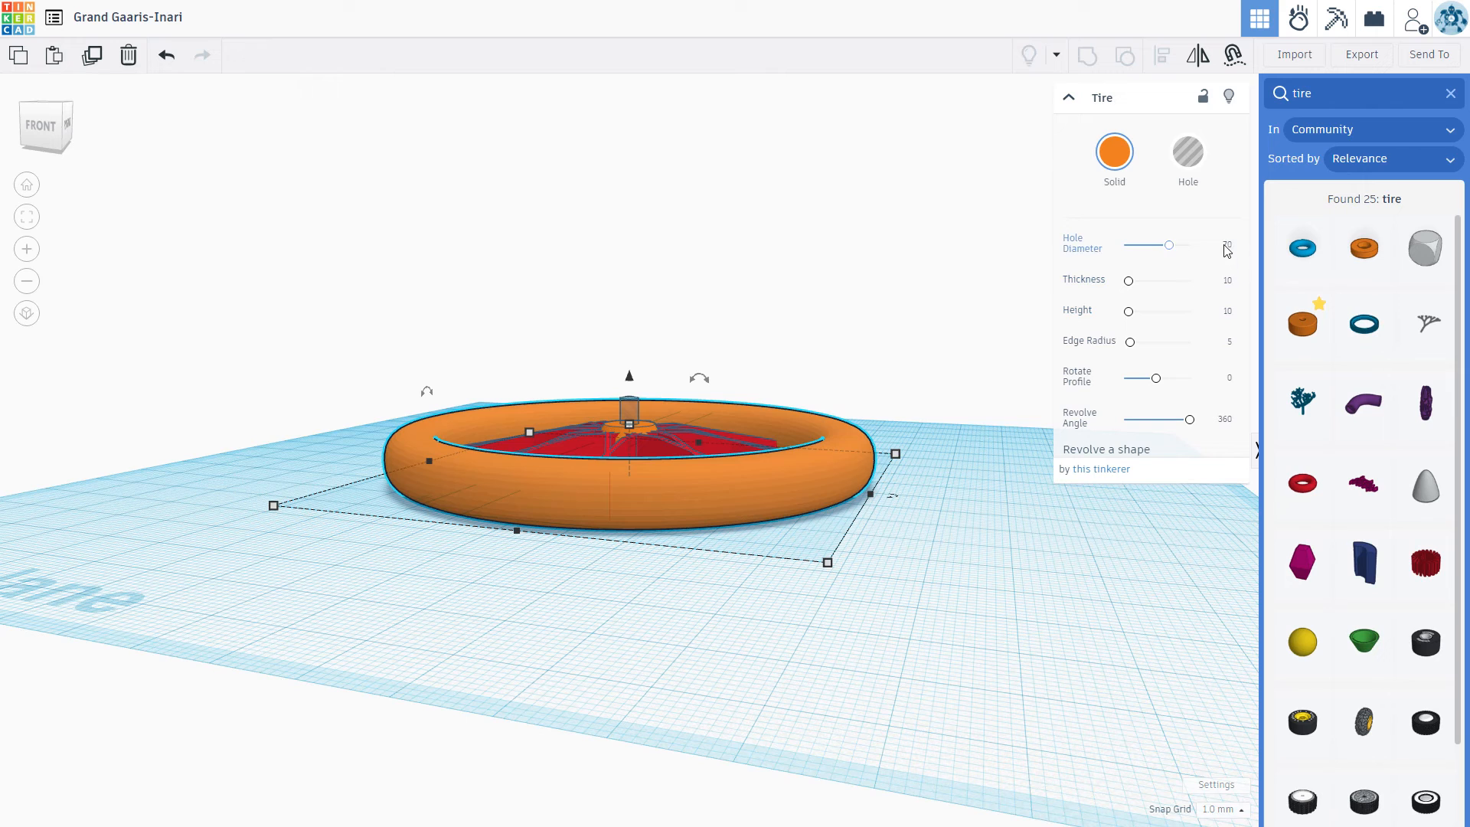
{"action": "left_click", "coordinate": [1225, 247]}
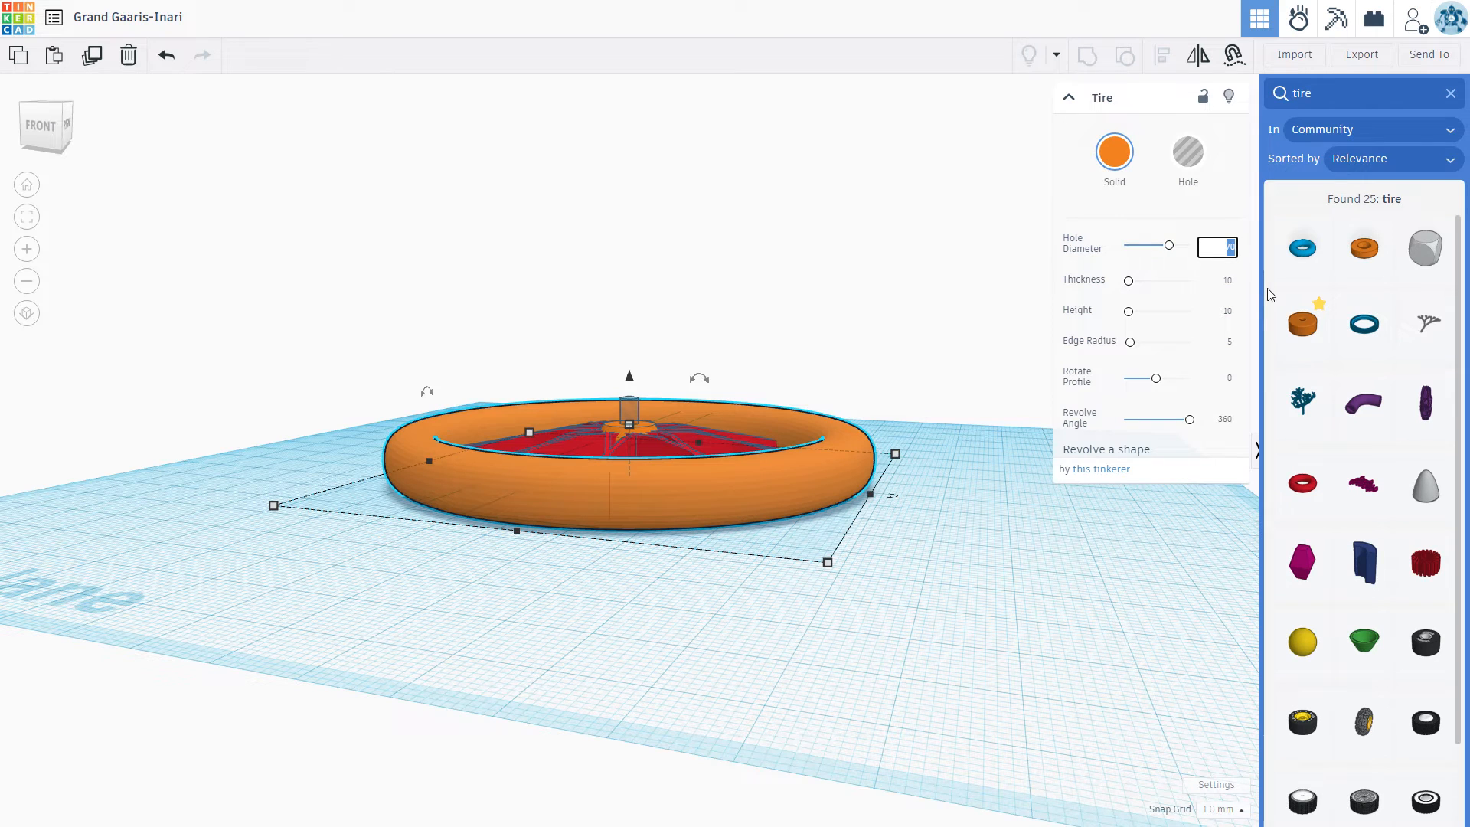
{"action": "type", "text": "8"}
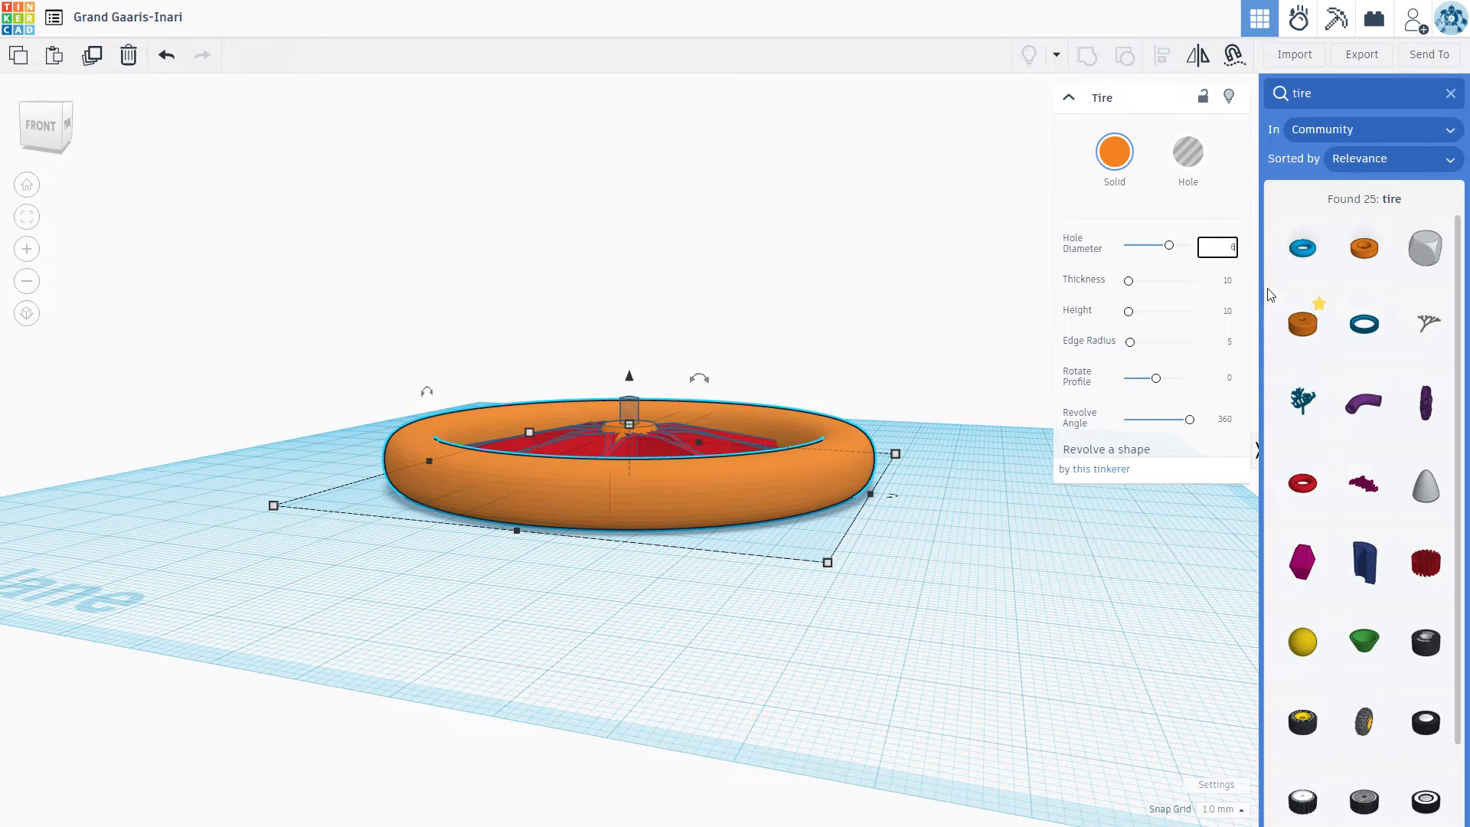
{"action": "key", "text": "Return"}
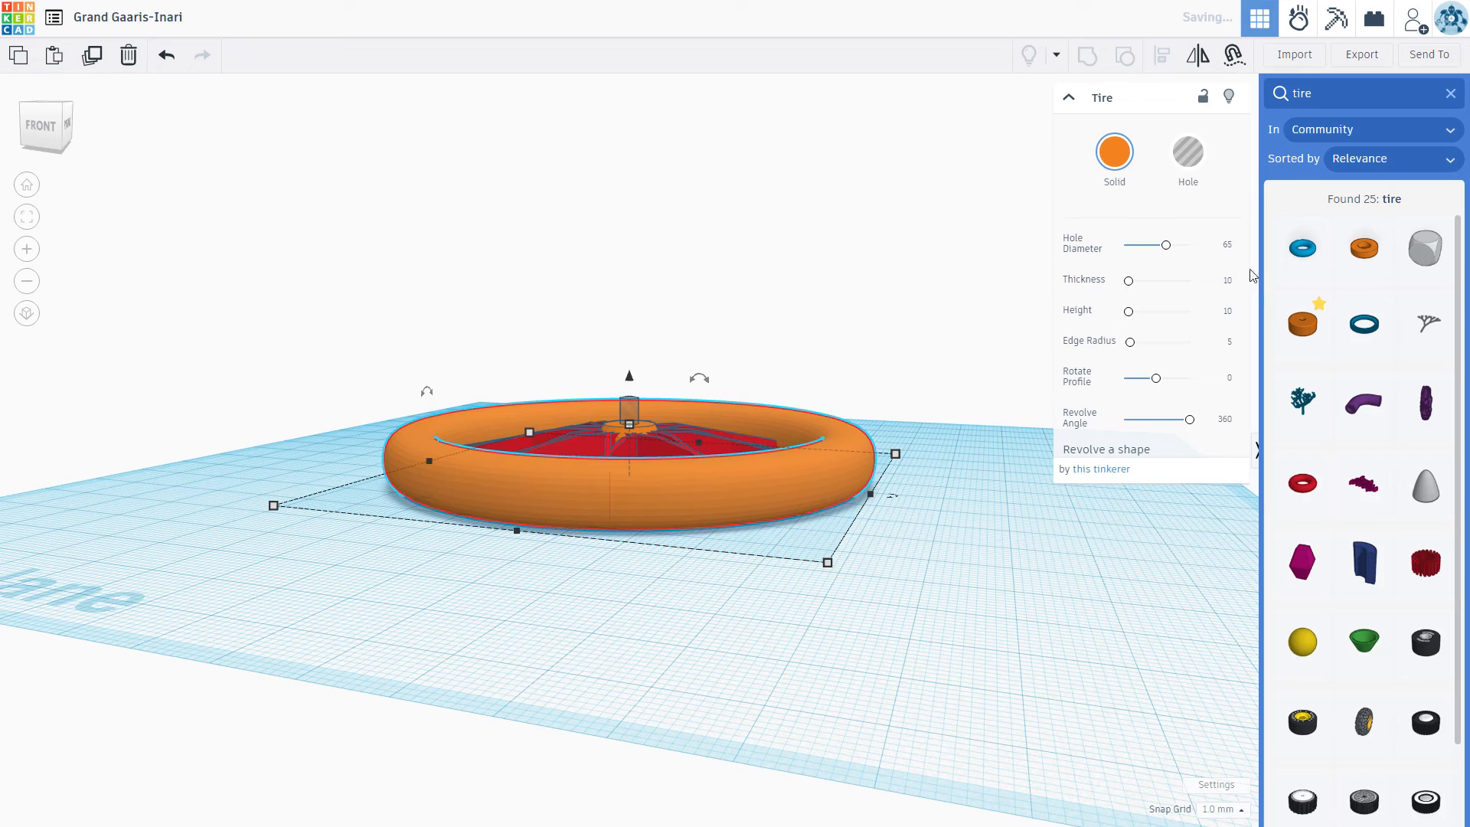
Step: Examine from below how far the spoke ends reach into the orange tire
{"action": "right_click_drag", "start_coordinate": [958, 504], "coordinate": [897, 314]}
{"action": "scroll", "coordinate": [725, 315], "scroll_direction": "up", "scroll_amount": 2}
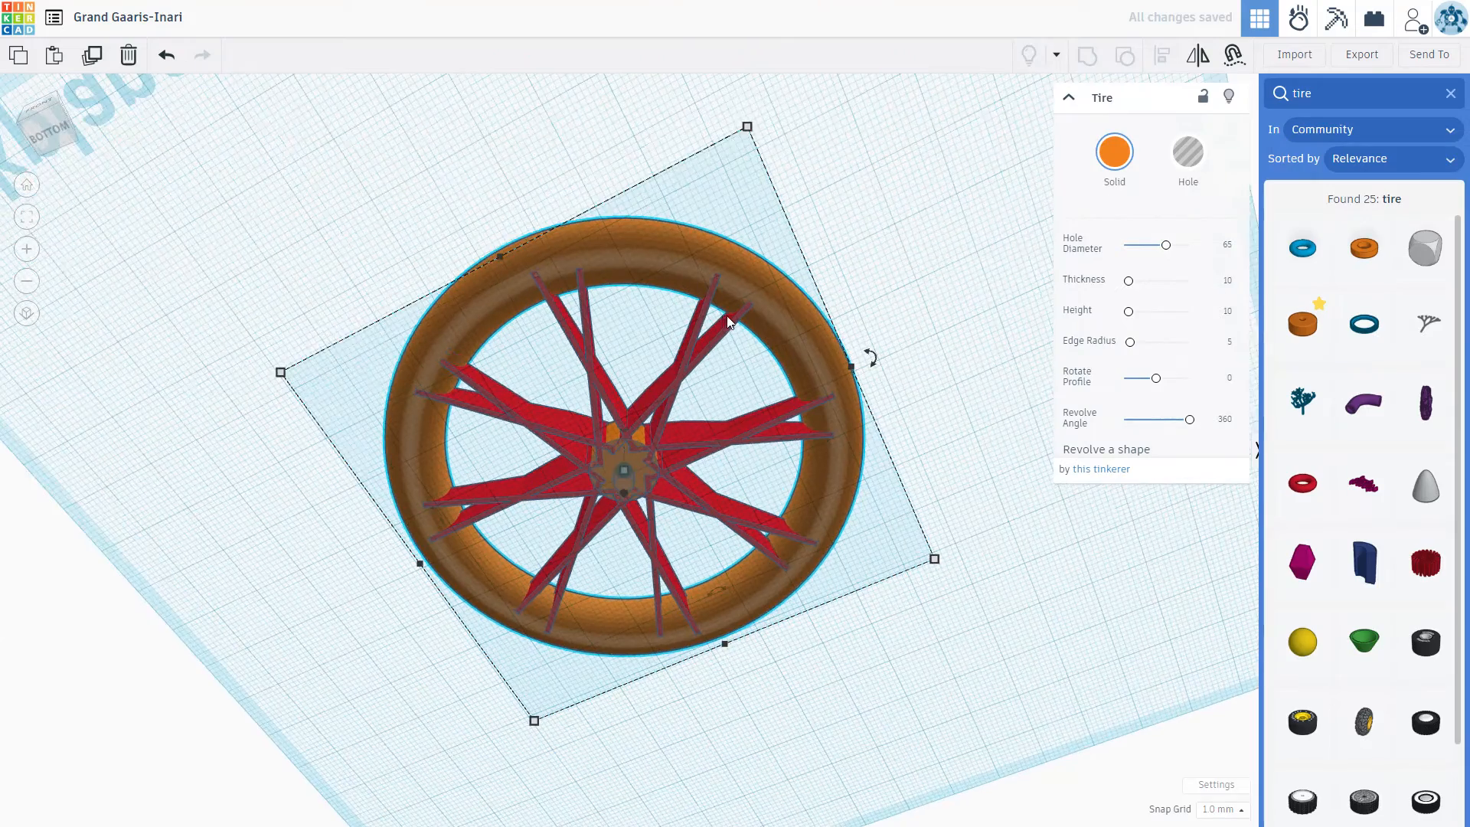
{"action": "scroll", "coordinate": [727, 315], "scroll_direction": "up", "scroll_amount": 4}
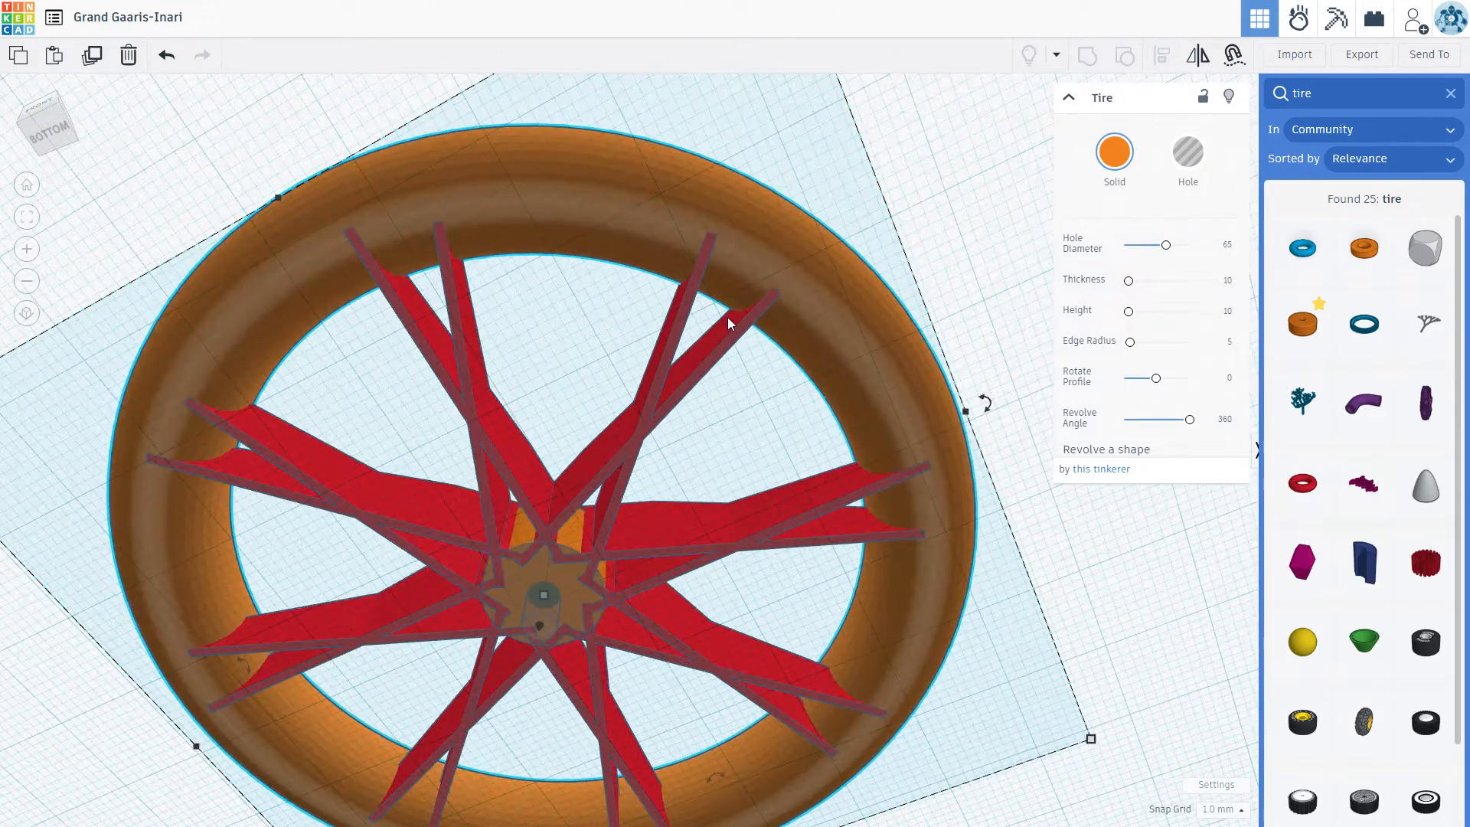
{"action": "scroll", "coordinate": [727, 318], "scroll_direction": "up", "scroll_amount": 4}
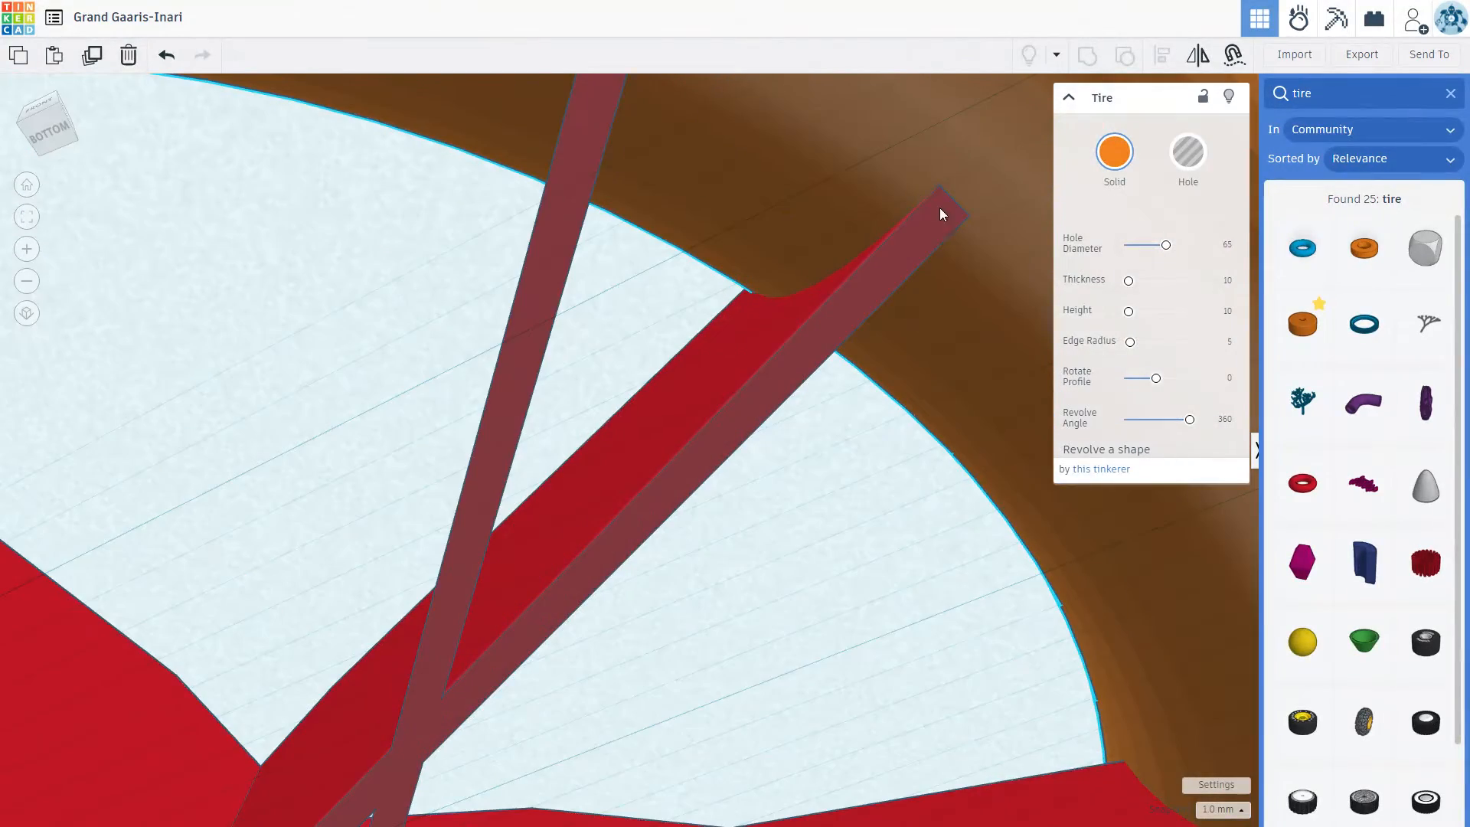
{"action": "scroll", "coordinate": [930, 314], "scroll_direction": "down", "scroll_amount": 3}
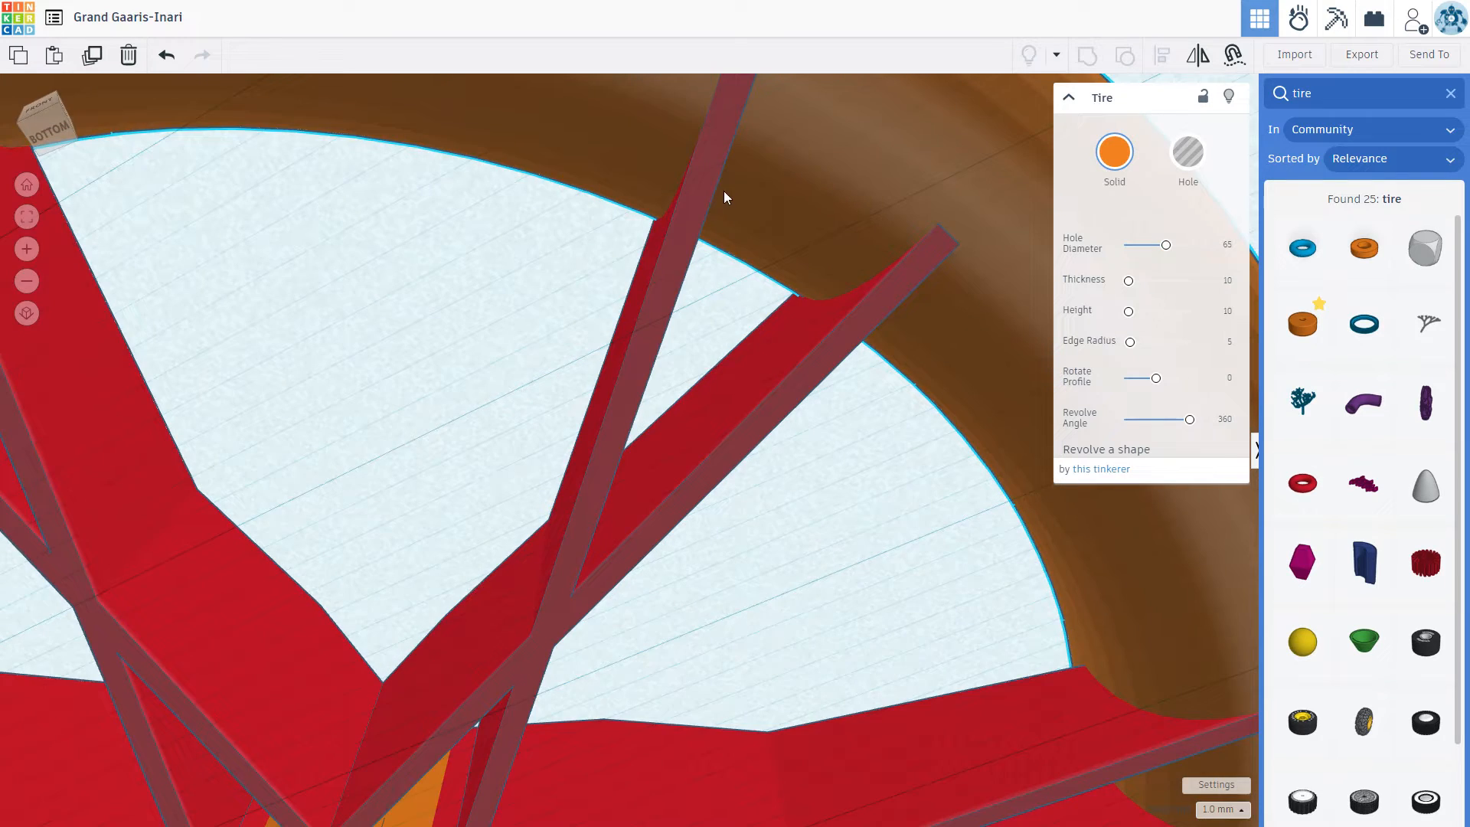
{"action": "scroll", "coordinate": [735, 176], "scroll_direction": "down", "scroll_amount": 3}
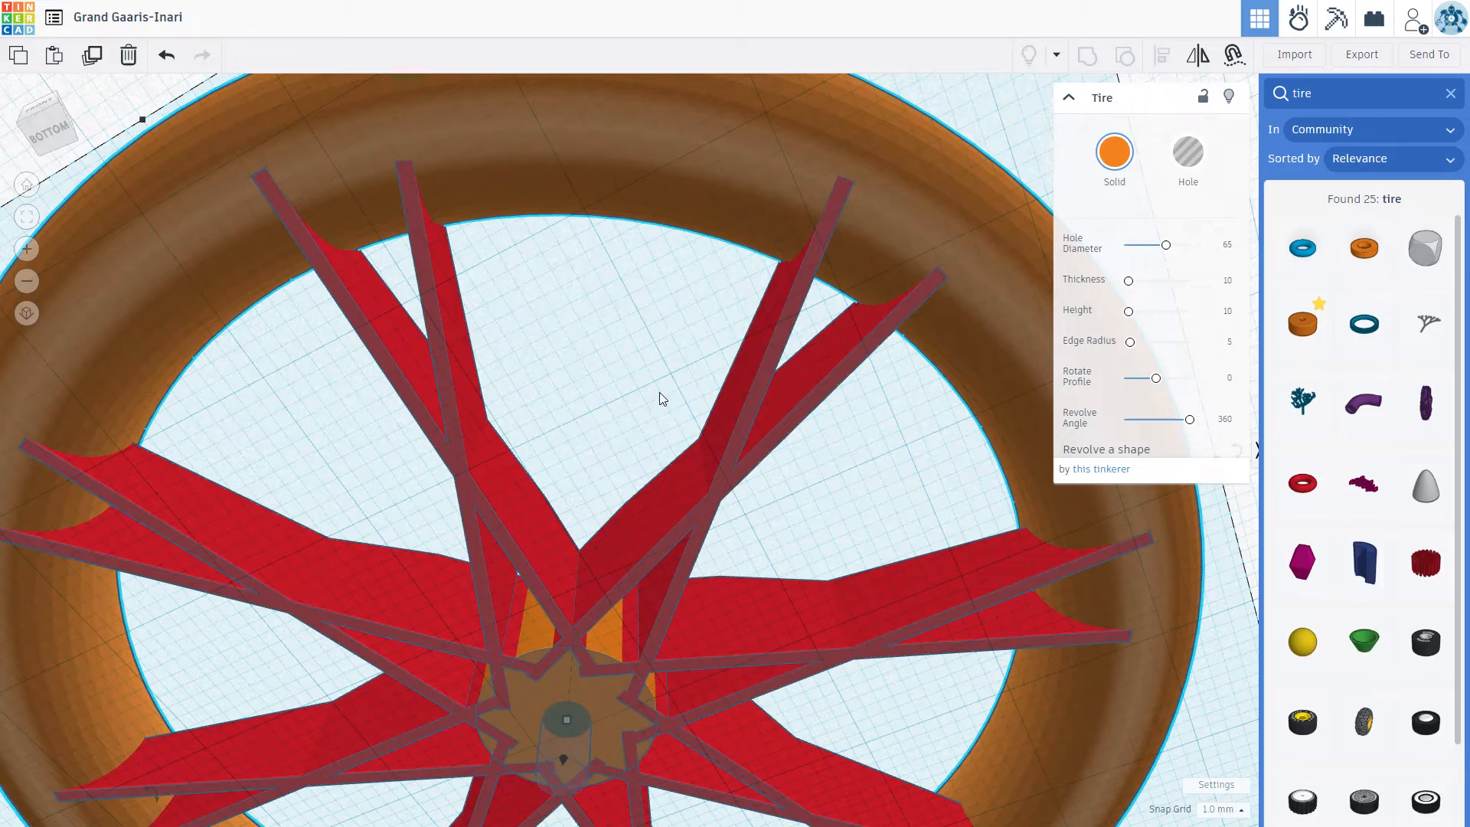
{"action": "scroll", "coordinate": [649, 387], "scroll_direction": "down", "scroll_amount": 3}
{"action": "scroll", "coordinate": [702, 414], "scroll_direction": "down", "scroll_amount": 4}
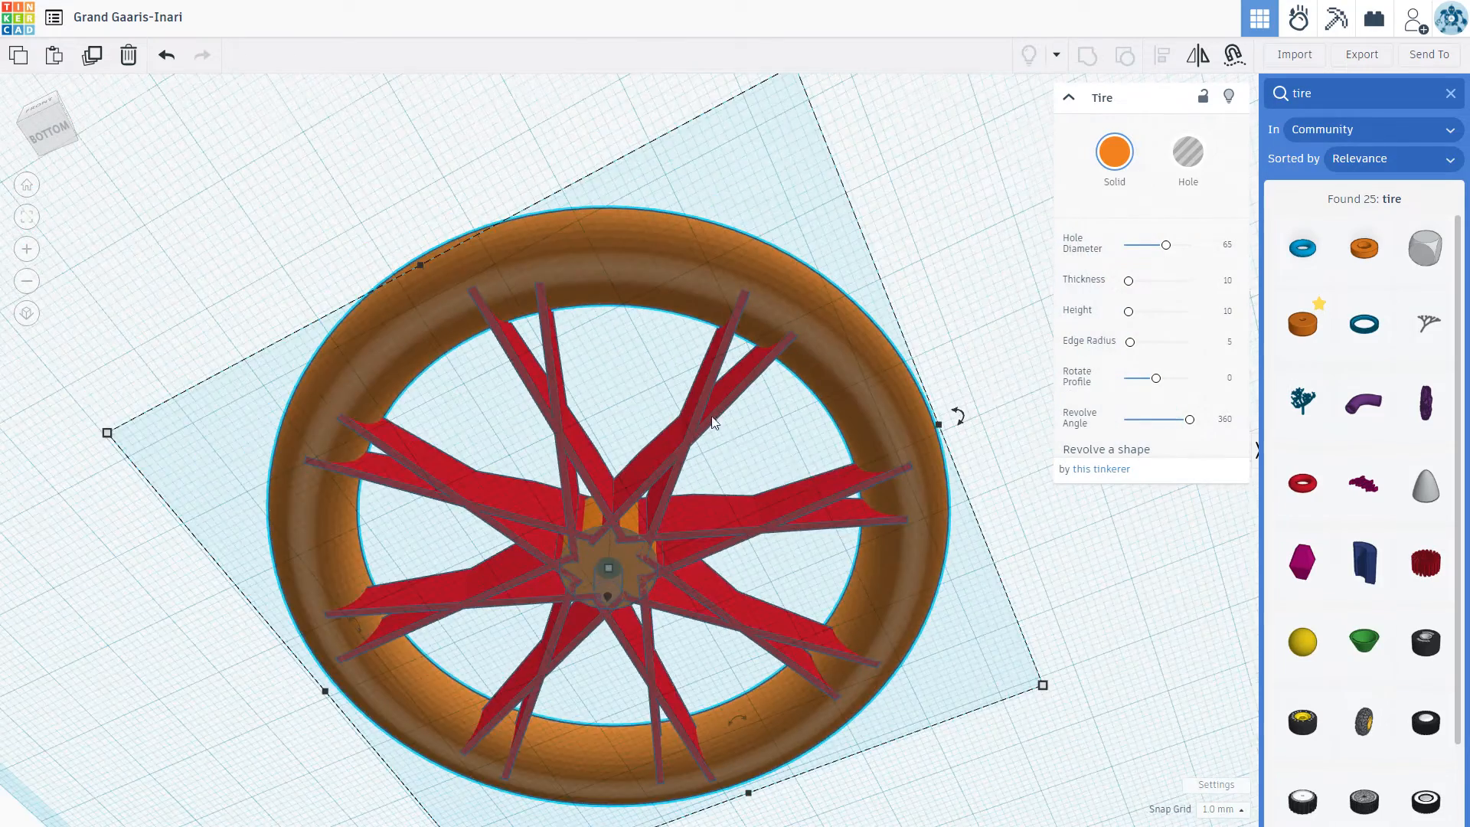
{"action": "right_click_drag", "start_coordinate": [1017, 582], "coordinate": [962, 600]}
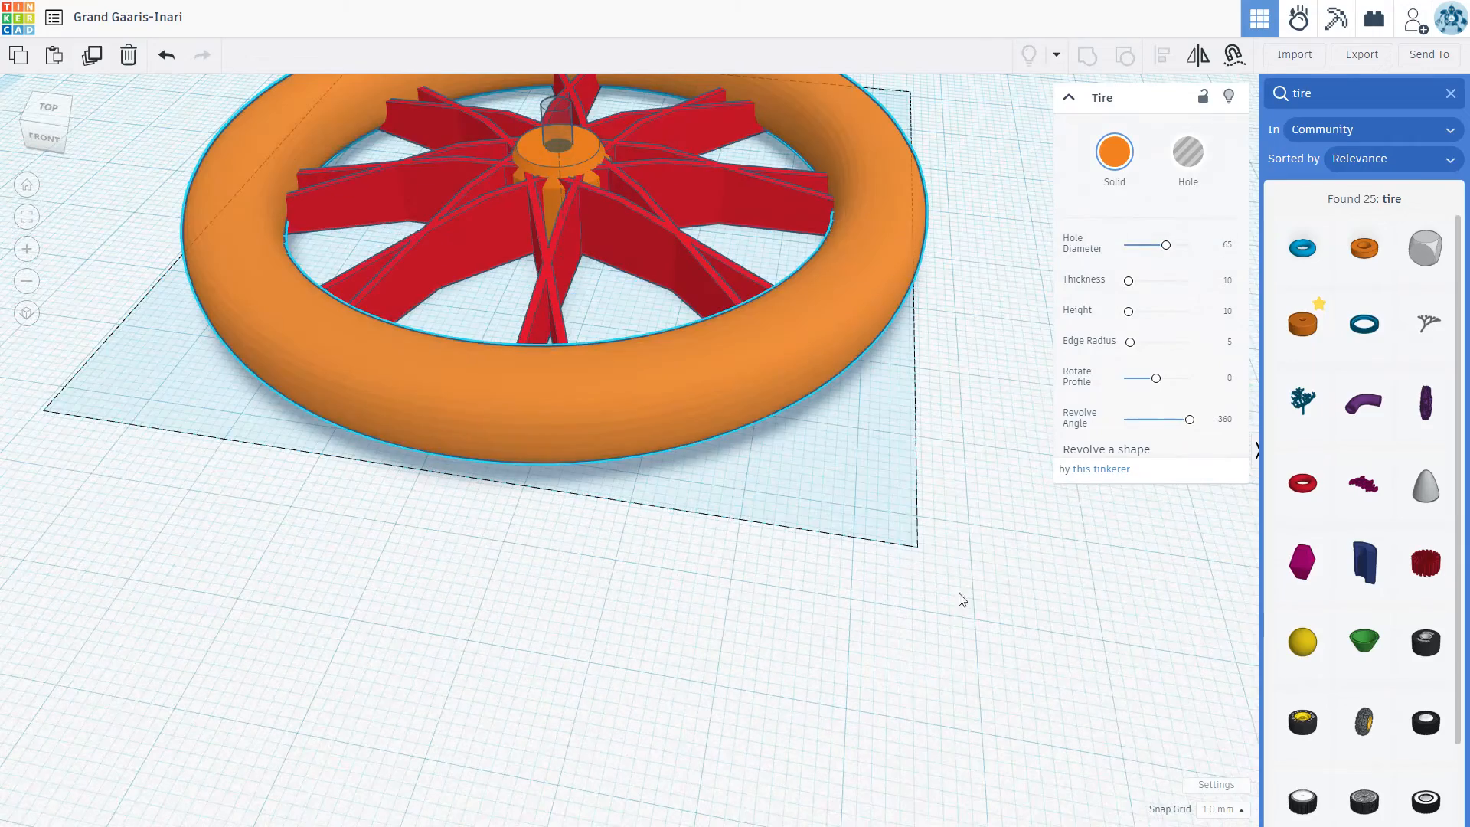
{"action": "key", "text": "f"}
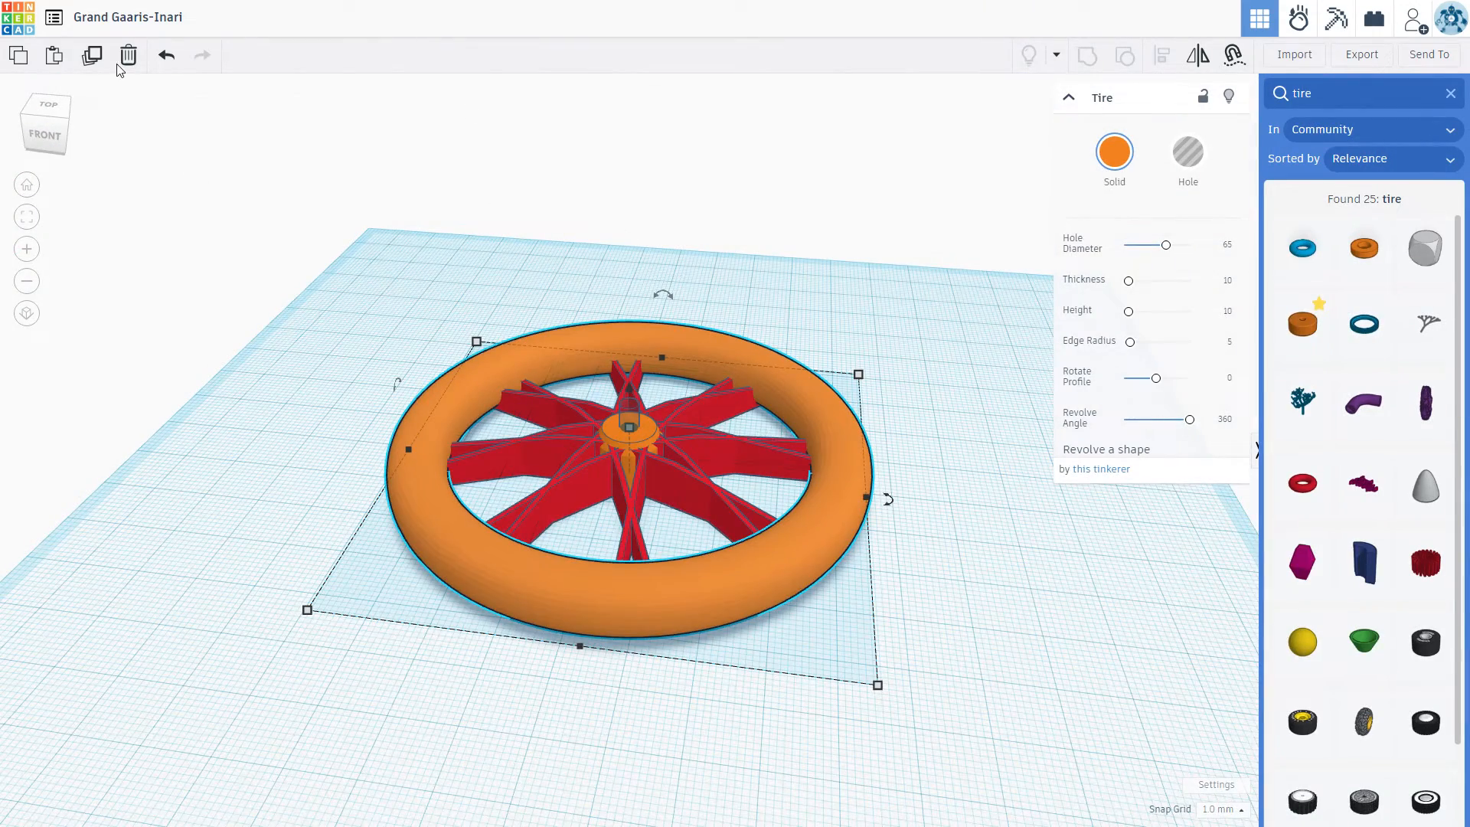
Step: Duplicate the orange tire in place and color the copy light gray
{"action": "left_click", "coordinate": [925, 463]}
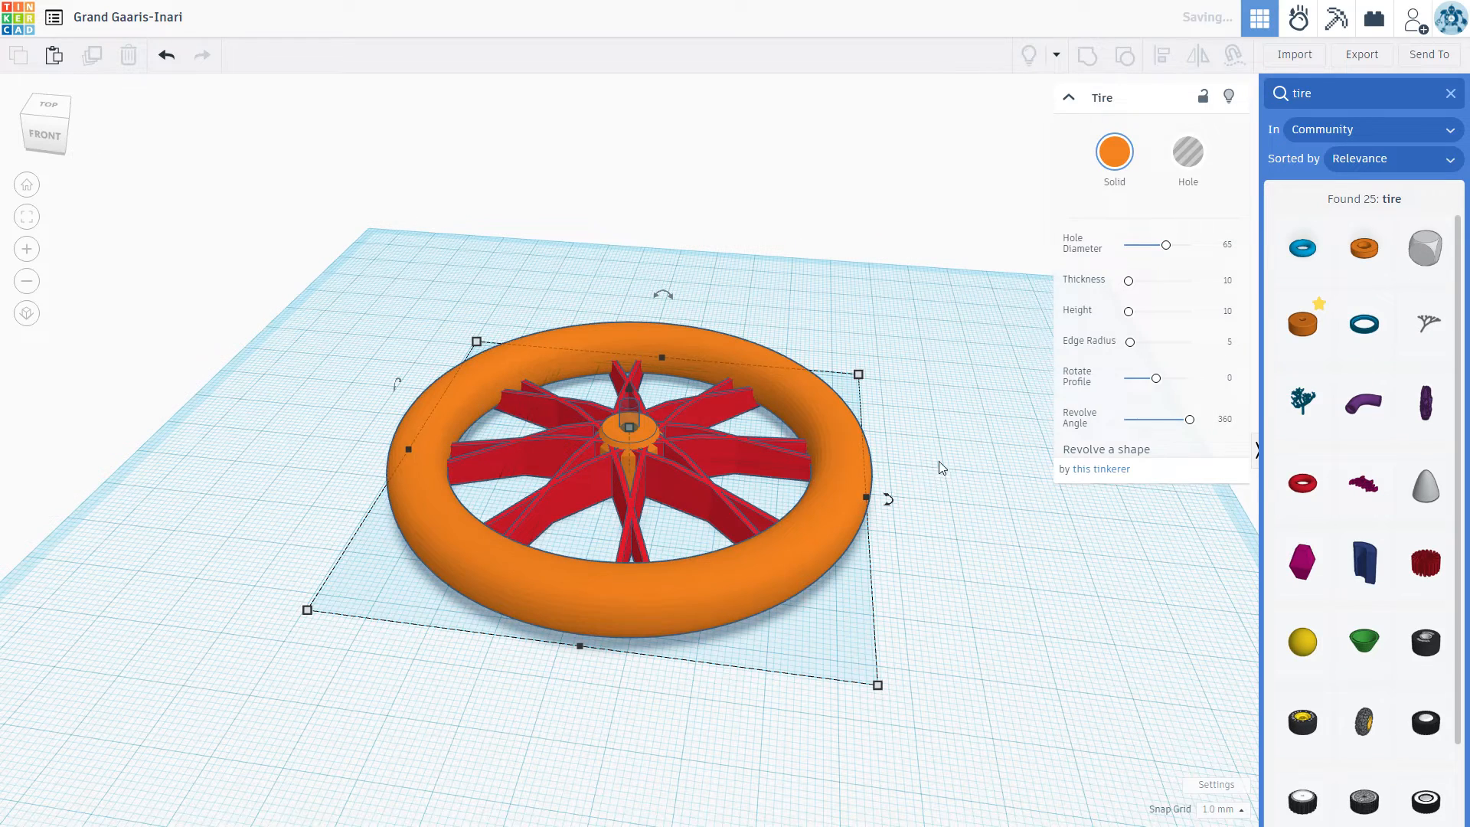
{"action": "left_click", "coordinate": [1116, 152]}
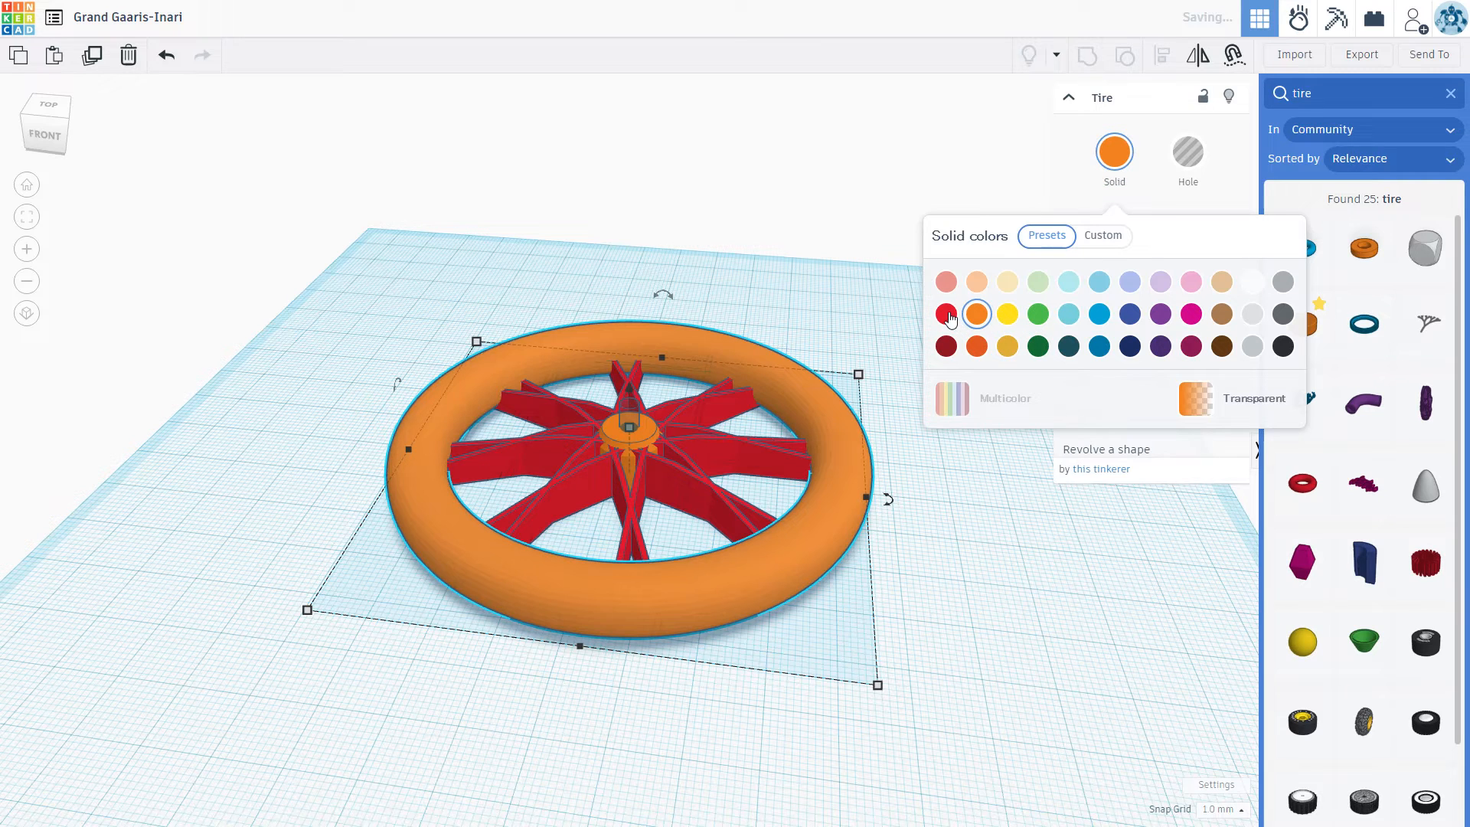
{"action": "left_click", "coordinate": [1252, 313]}
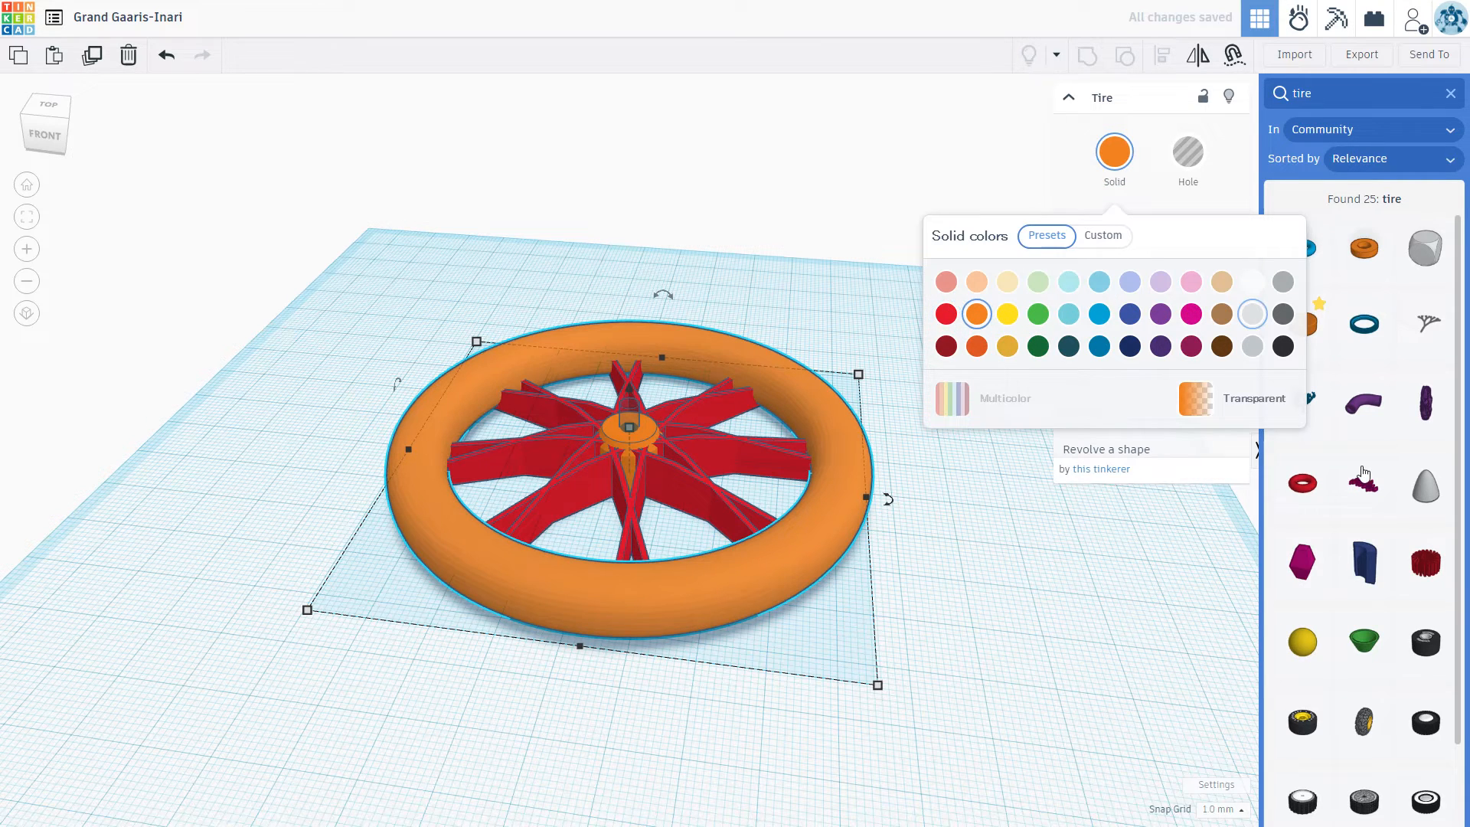
{"action": "left_click", "coordinate": [1001, 619]}
{"action": "left_click", "coordinate": [962, 543]}
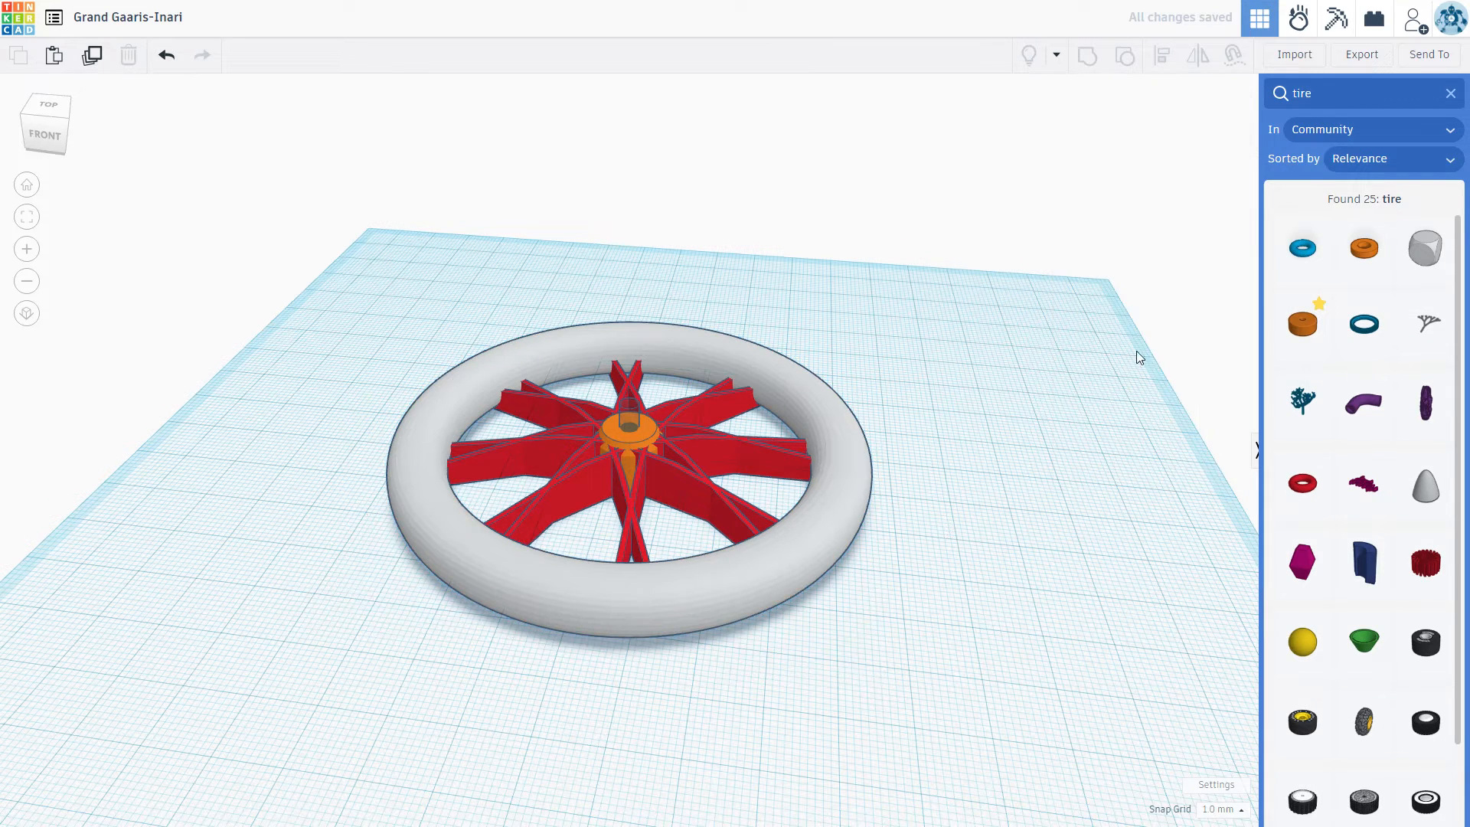
Step: Set the gray tire's hole diameter to 71
{"action": "left_click", "coordinate": [833, 457]}
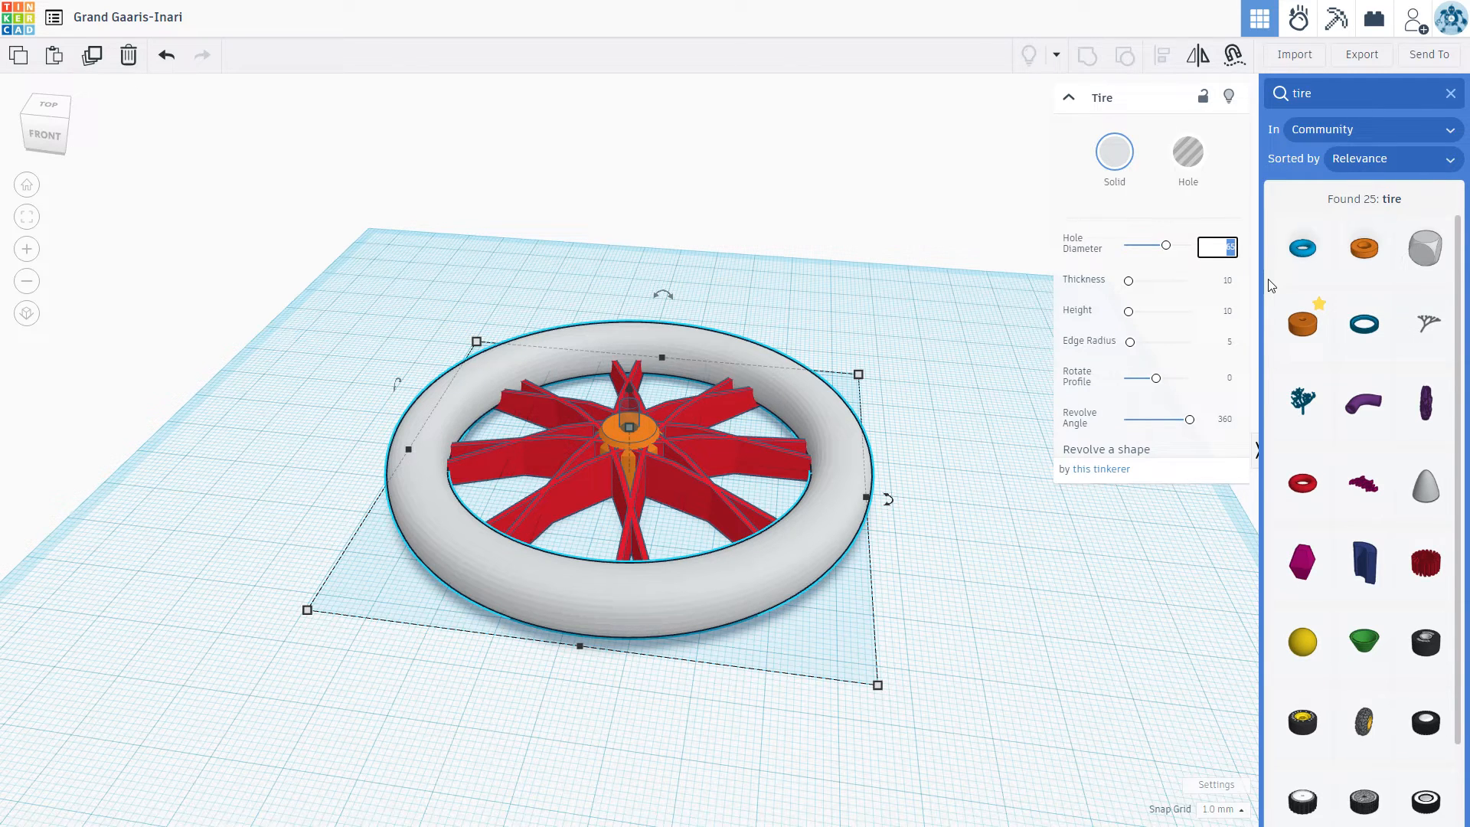
{"action": "type", "text": "7"}
{"action": "left_click", "coordinate": [1022, 629]}
{"action": "right_click_drag", "start_coordinate": [1004, 563], "coordinate": [971, 443]}
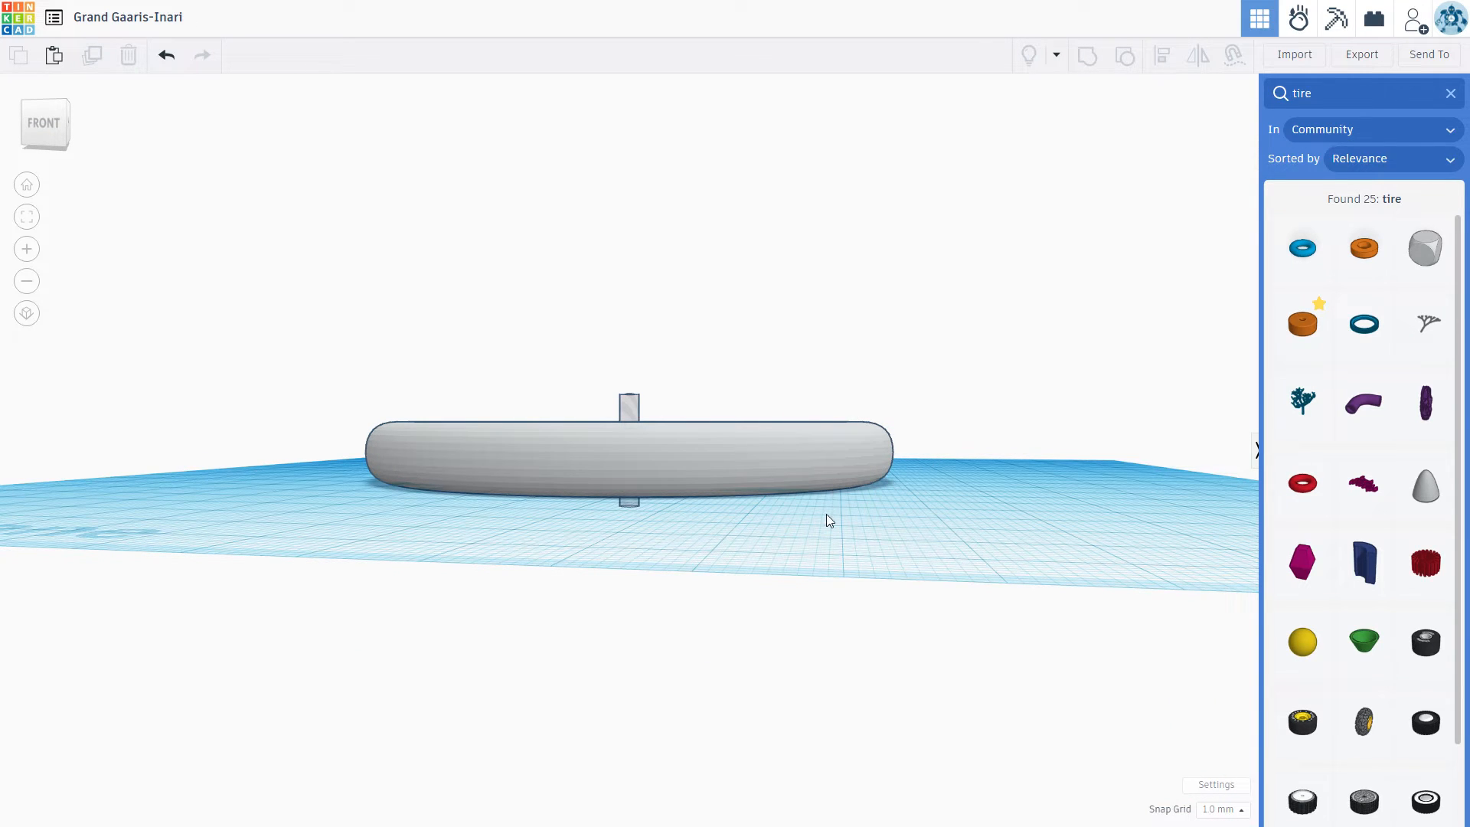
Step: Set the gray tire's height to 12 and lower it by 1 mm
{"action": "right_click_drag", "start_coordinate": [946, 511], "coordinate": [947, 512]}
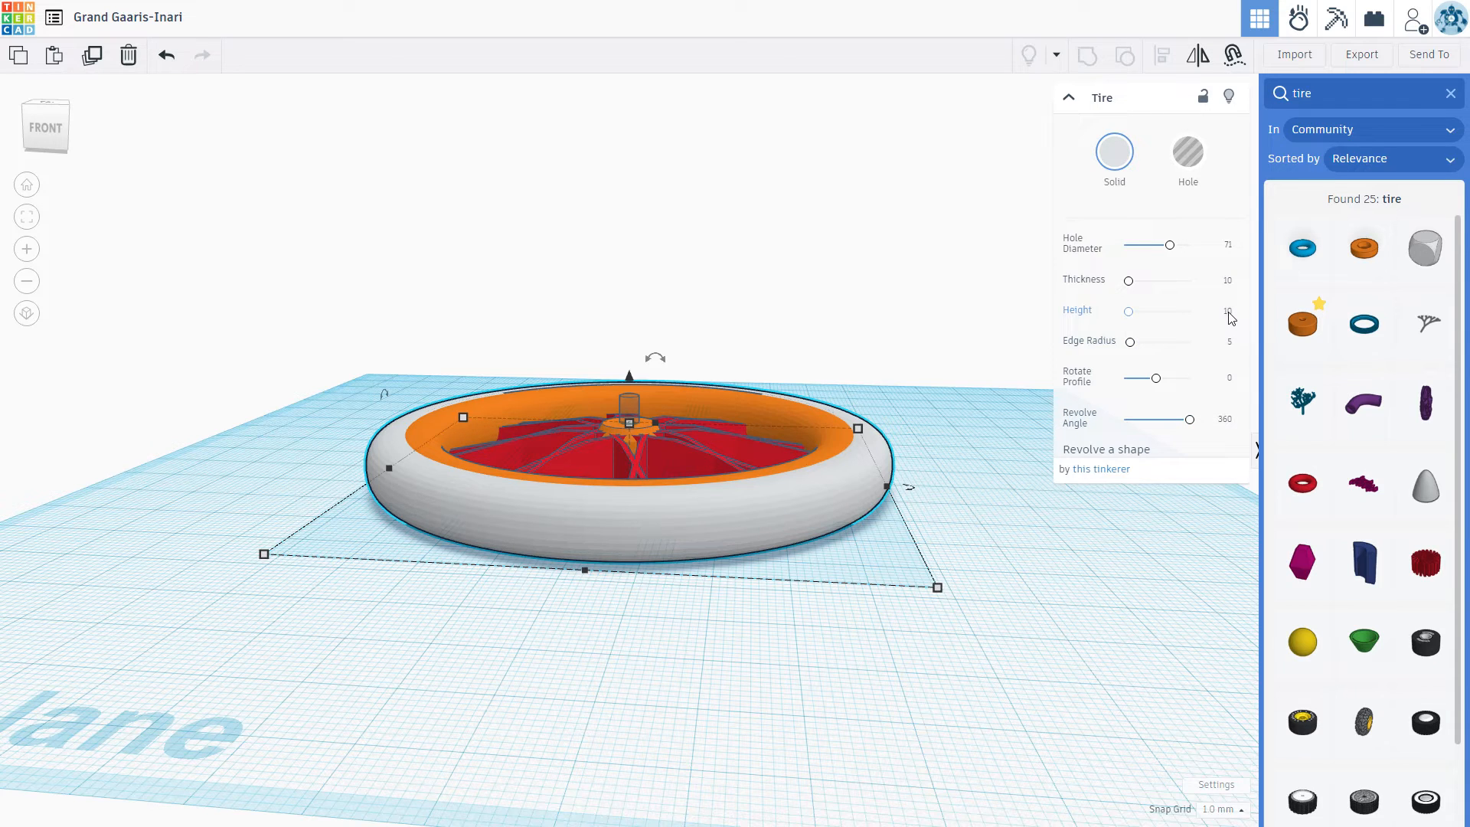
{"action": "left_click", "coordinate": [1228, 314]}
{"action": "type", "text": "12"}
{"action": "key", "text": "Return"}
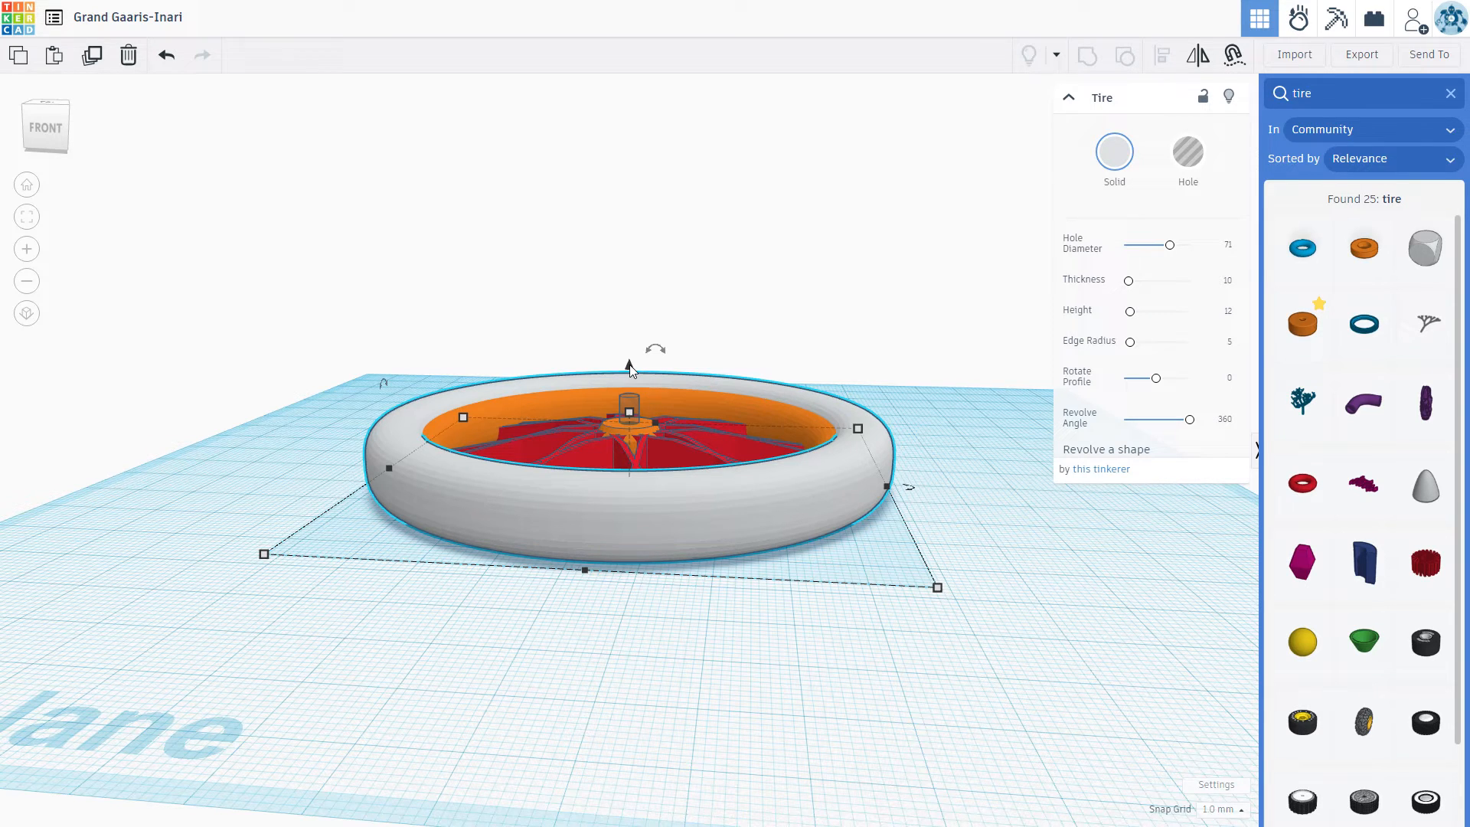
{"action": "left_click_drag", "start_coordinate": [631, 365], "coordinate": [637, 377]}
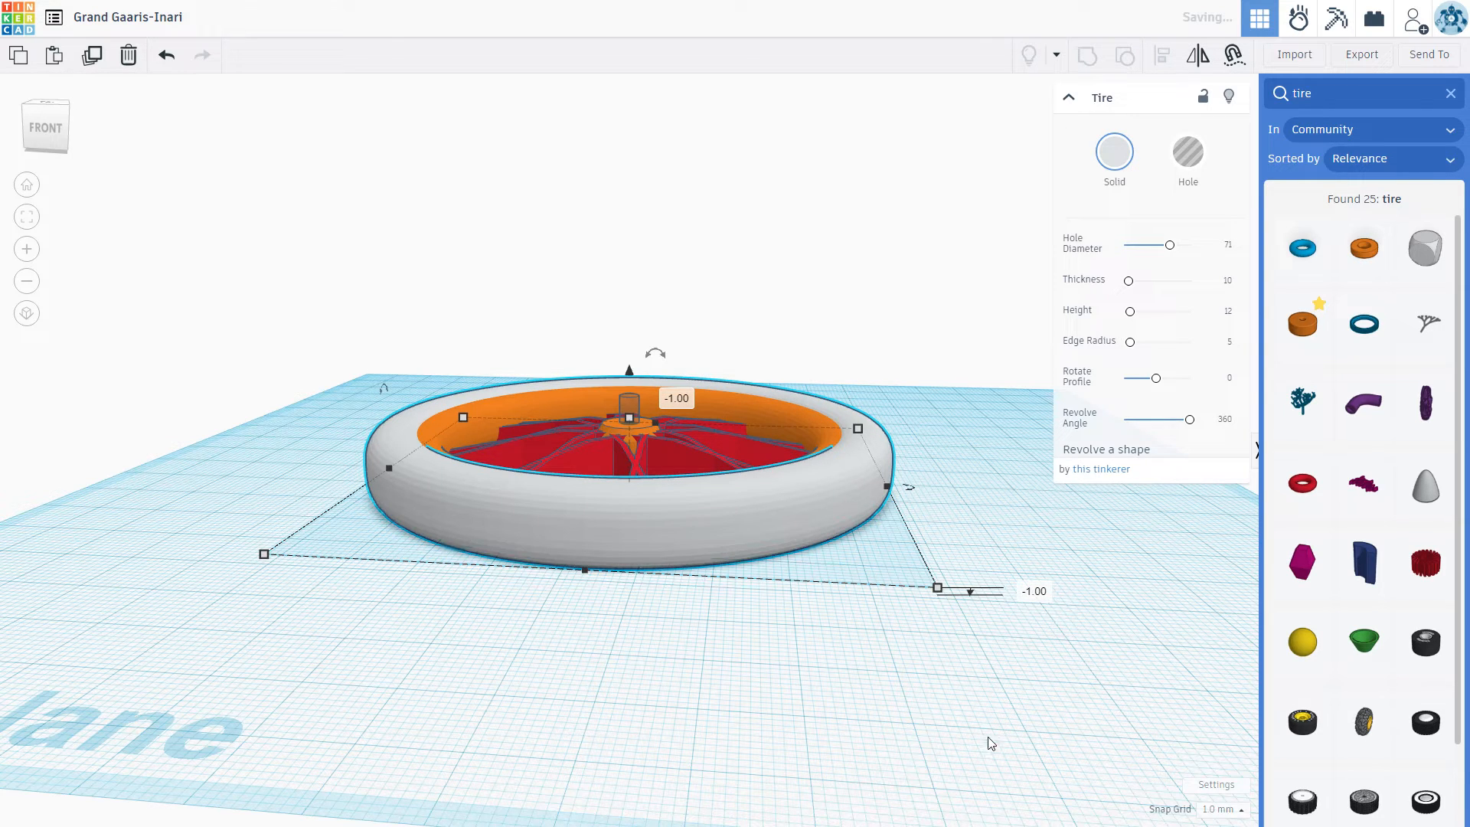
{"action": "left_click", "coordinate": [934, 764]}
{"action": "right_click_drag", "start_coordinate": [935, 764], "coordinate": [964, 577]}
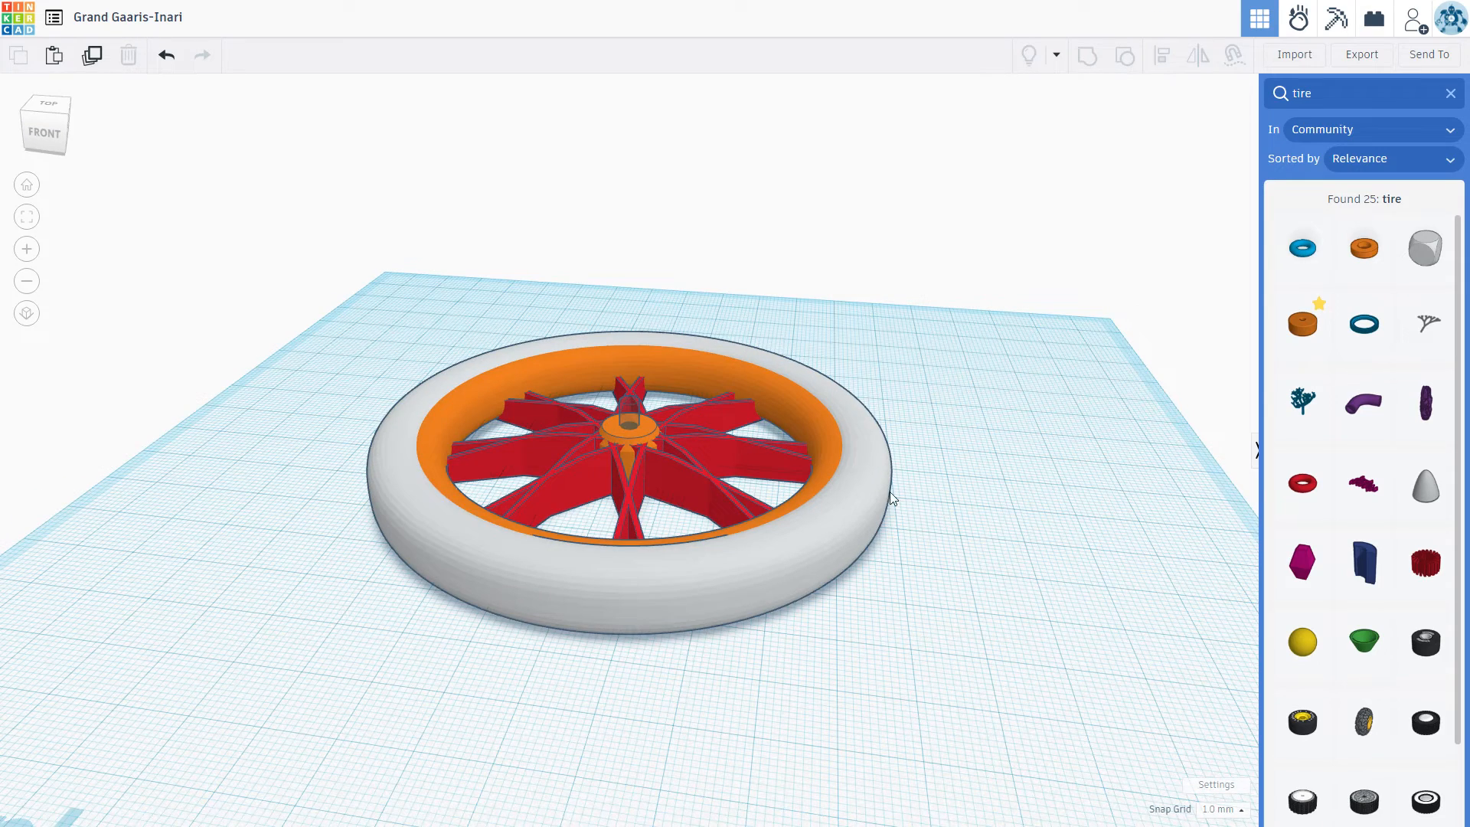
Step: Duplicate the gray tire and move the copy clear of the wheel, behind it
{"action": "left_click", "coordinate": [875, 471]}
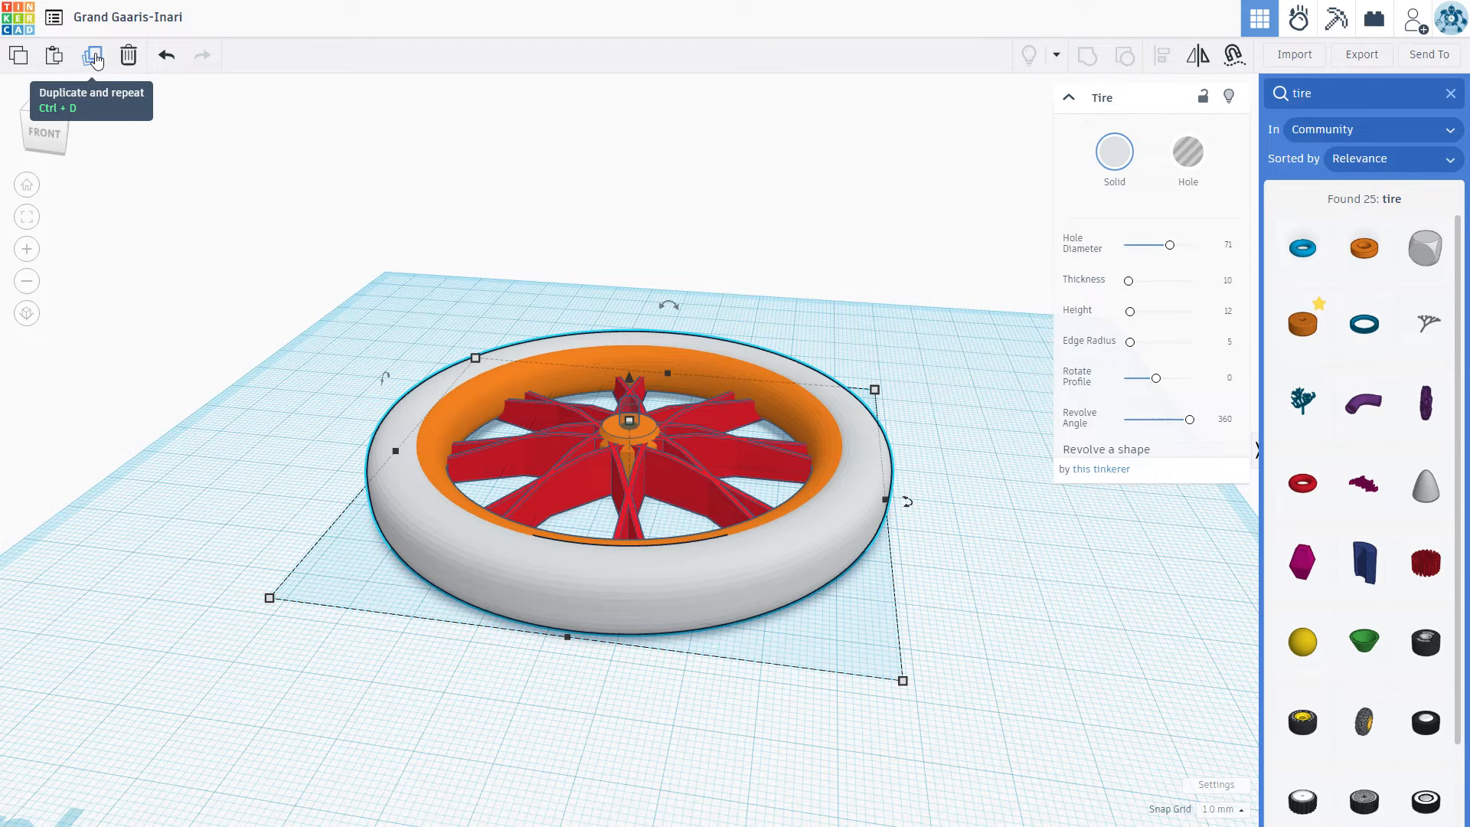
{"action": "left_click", "coordinate": [95, 57]}
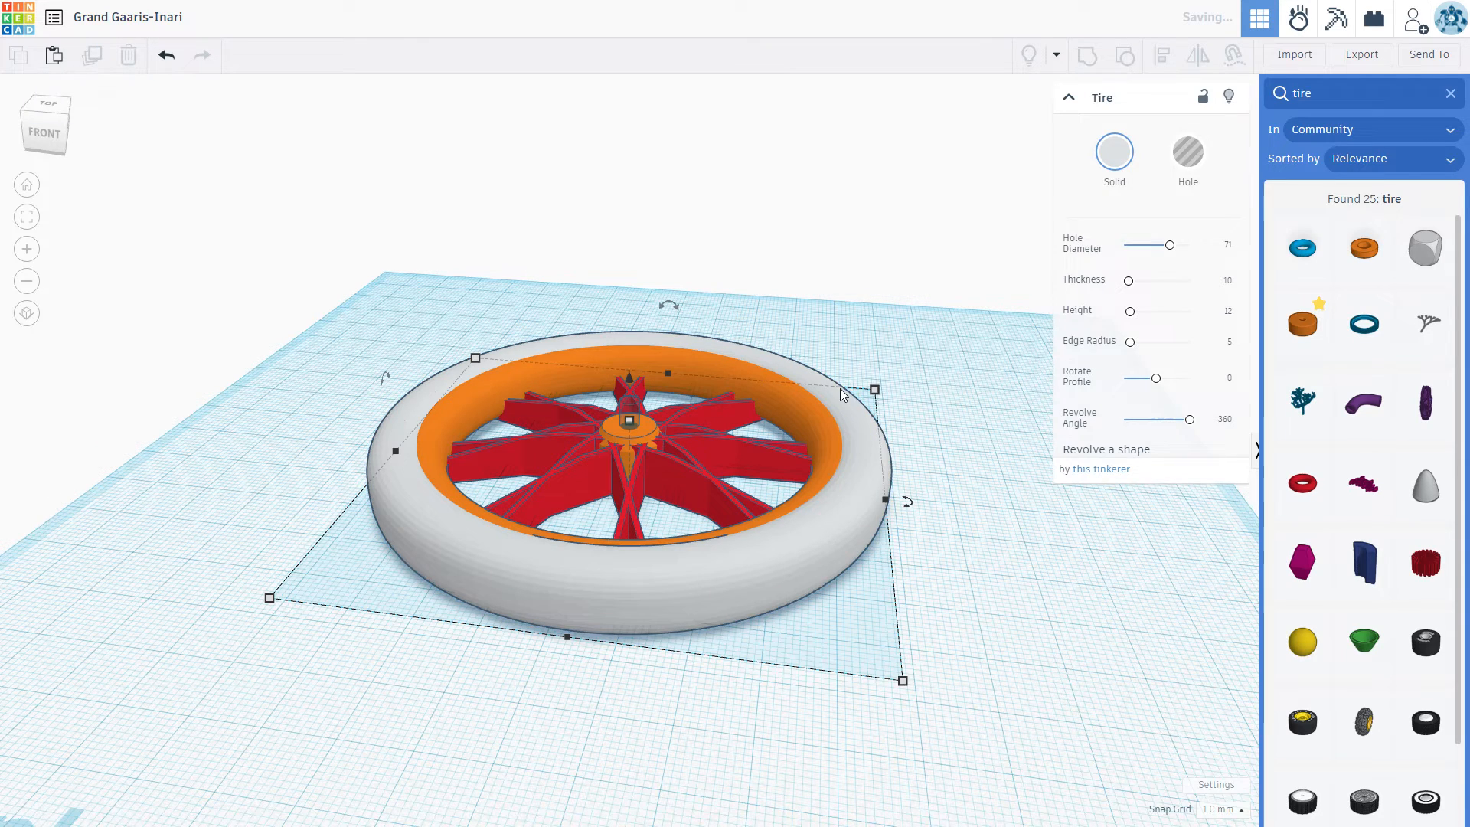
{"action": "left_click_drag", "start_coordinate": [810, 369], "coordinate": [467, 253]}
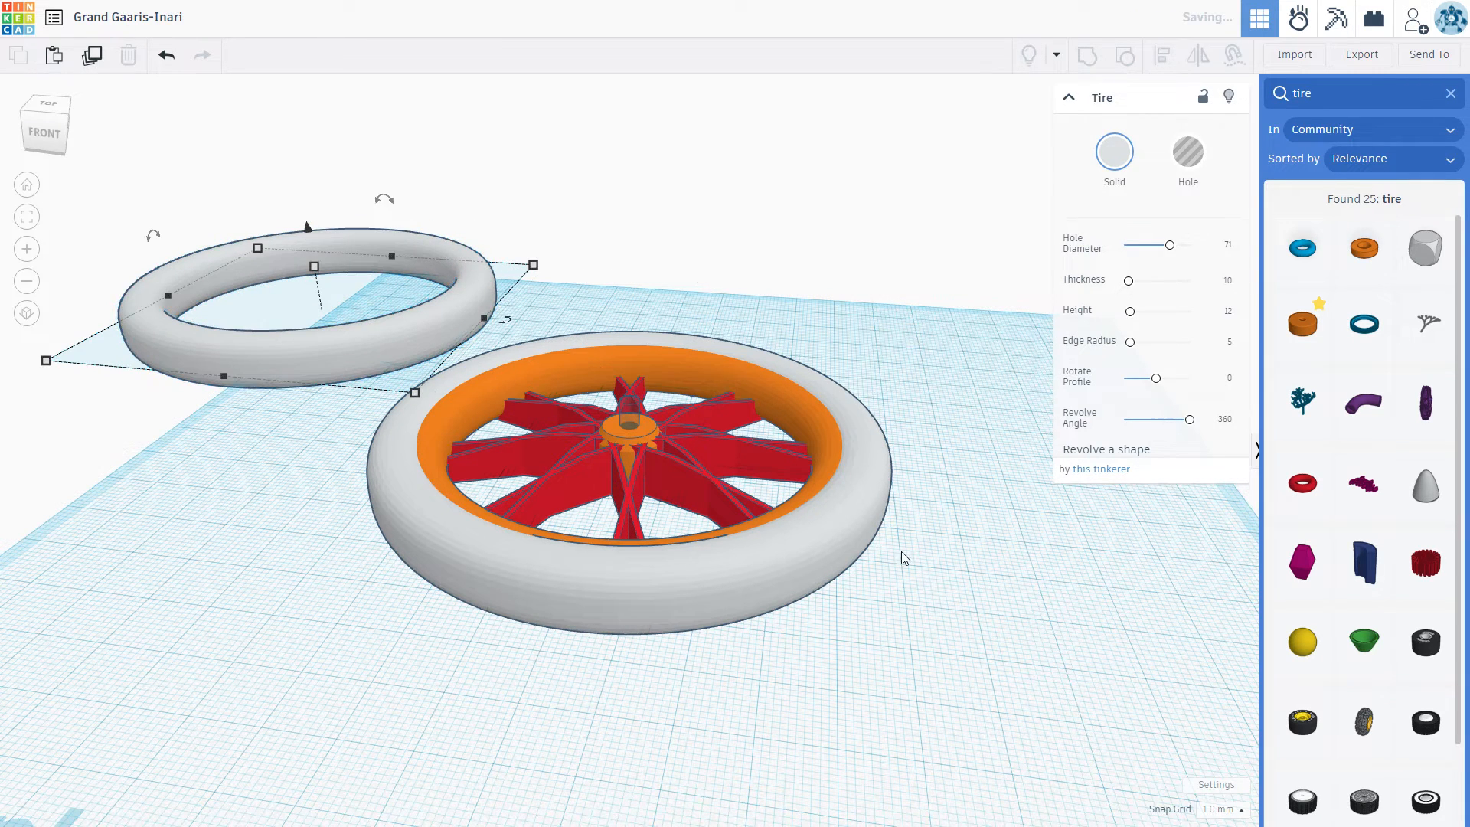
Step: Turn the gray tire that surrounds the orange rim into a hole
{"action": "left_click", "coordinate": [857, 509]}
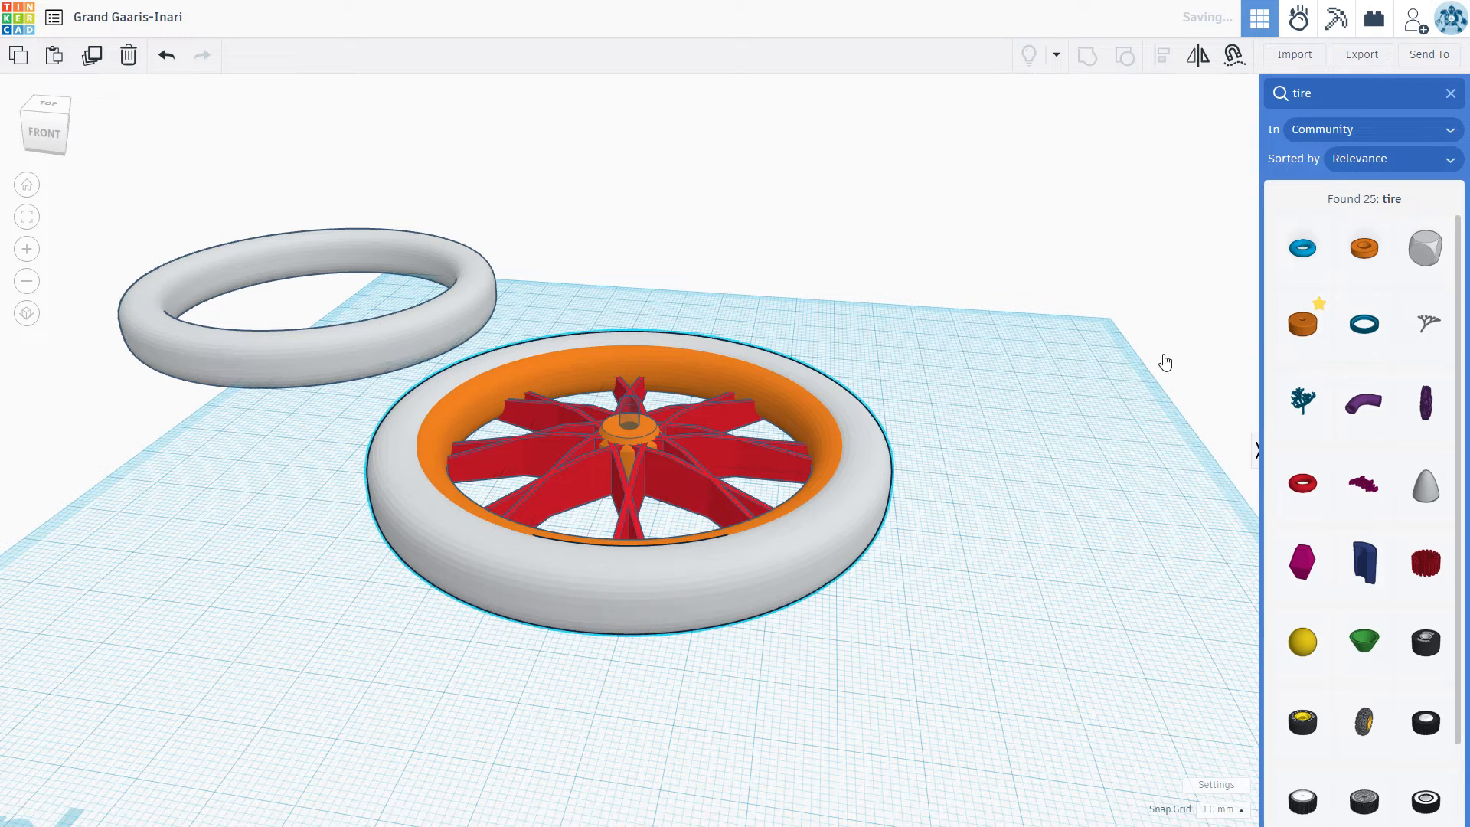
{"action": "left_click", "coordinate": [1187, 152]}
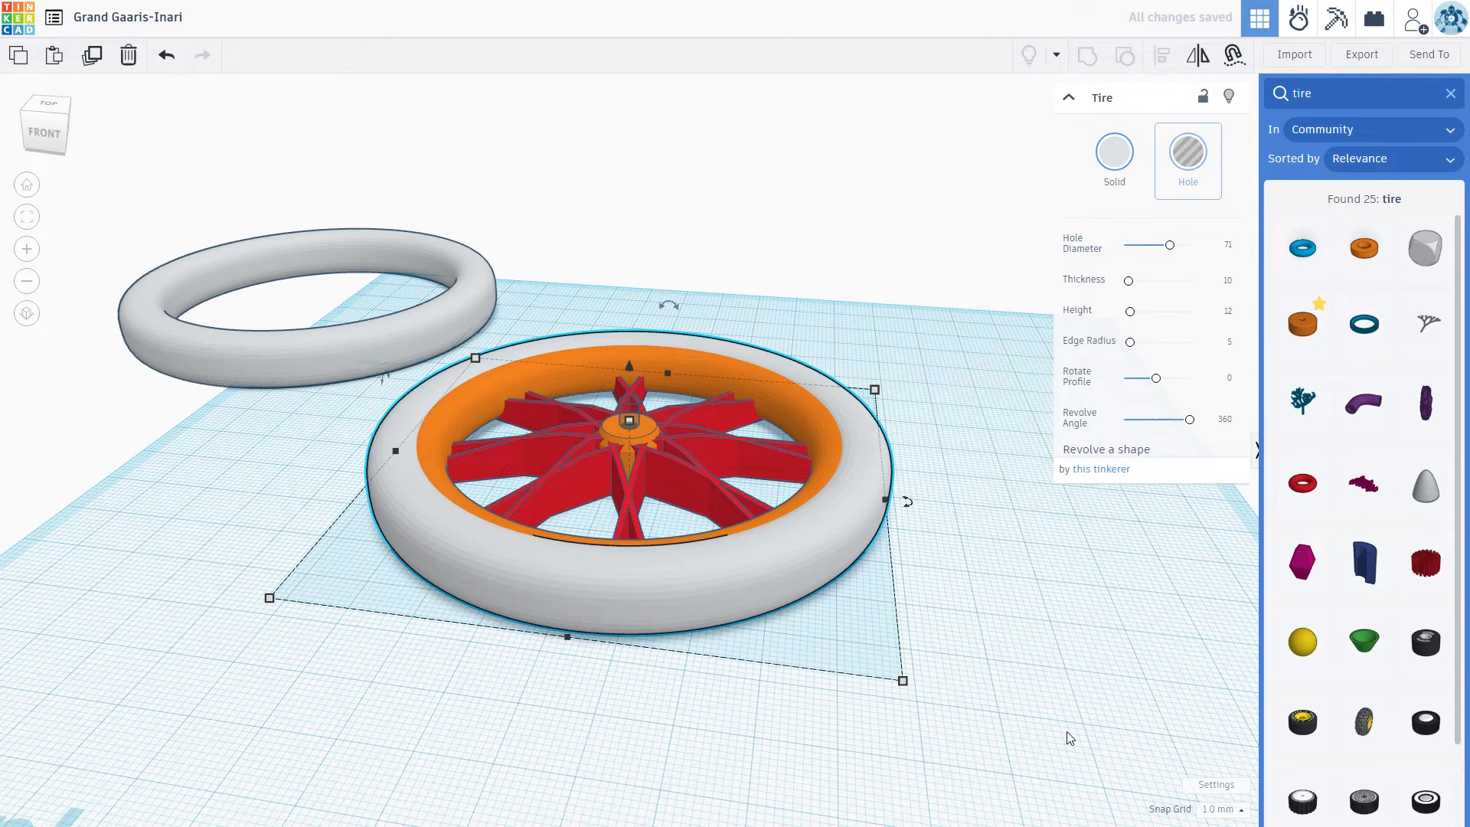
{"action": "right_click_drag", "start_coordinate": [1067, 716], "coordinate": [1077, 710]}
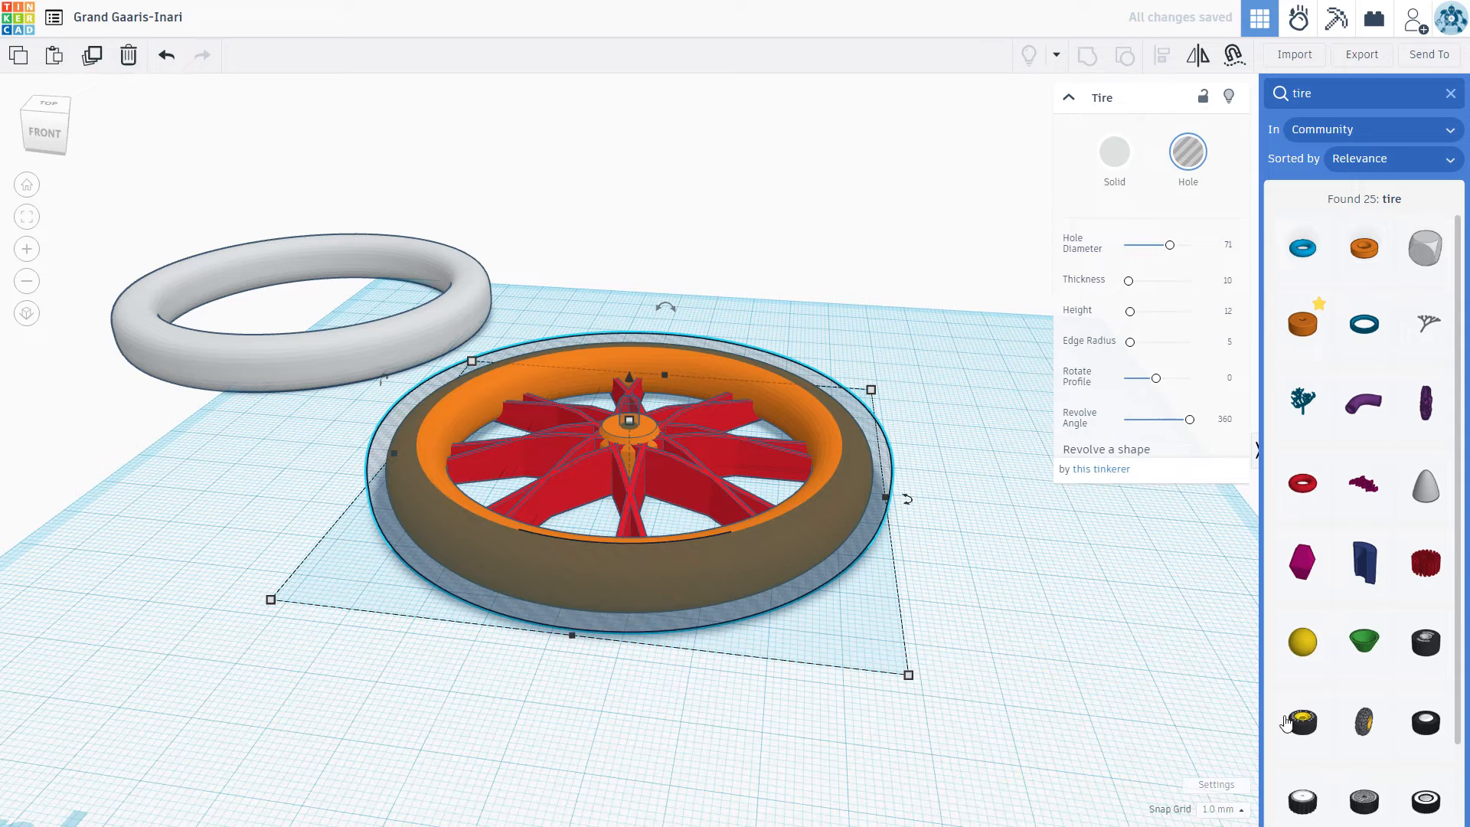
{"action": "left_click", "coordinate": [1153, 709]}
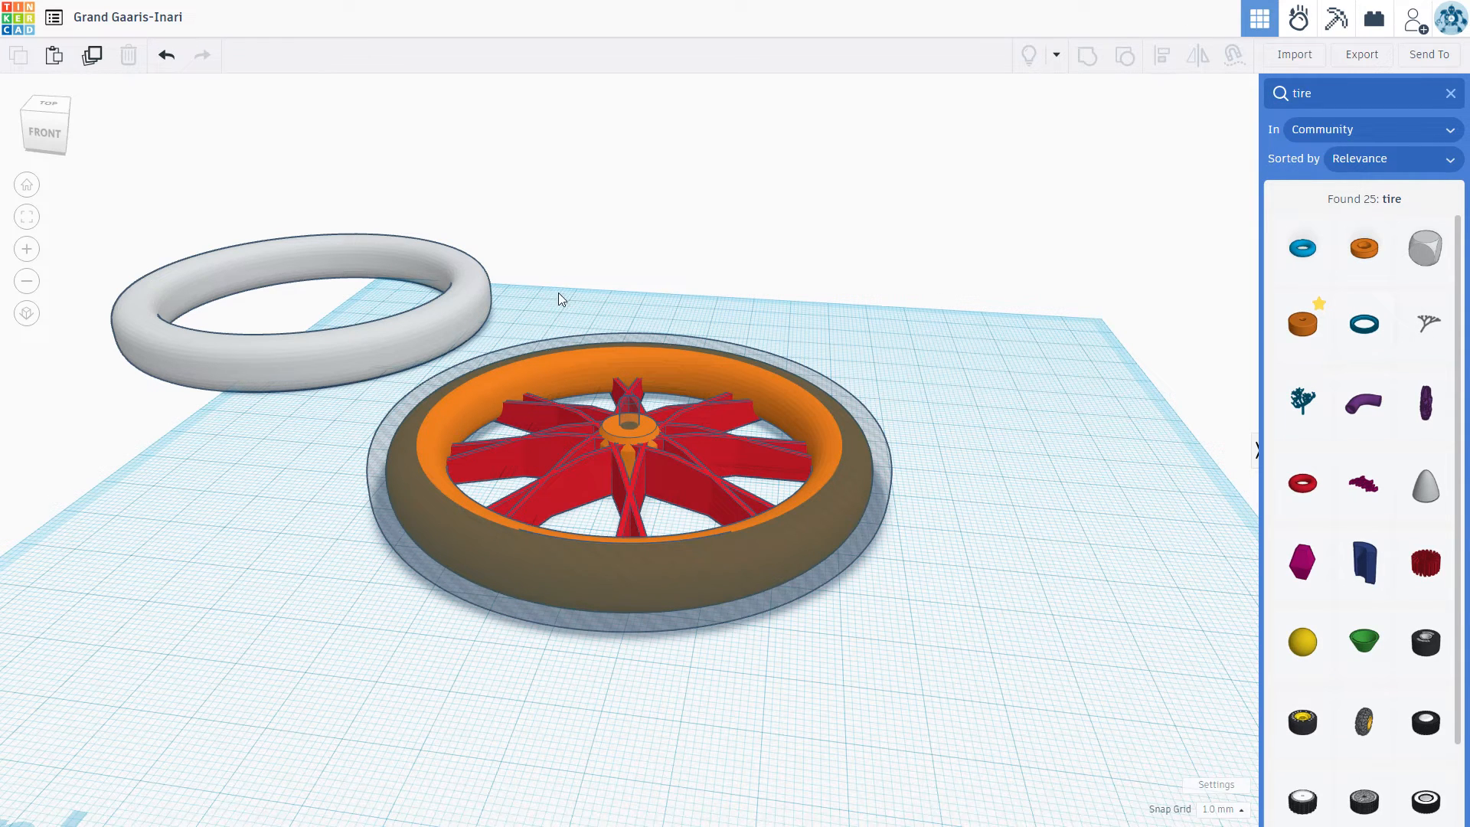
Step: Group the hub, spokes, orange rim and tire-shaped hole into one wheel so the hole cuts the rim's groove
{"action": "left_click_drag", "start_coordinate": [553, 292], "coordinate": [906, 609]}
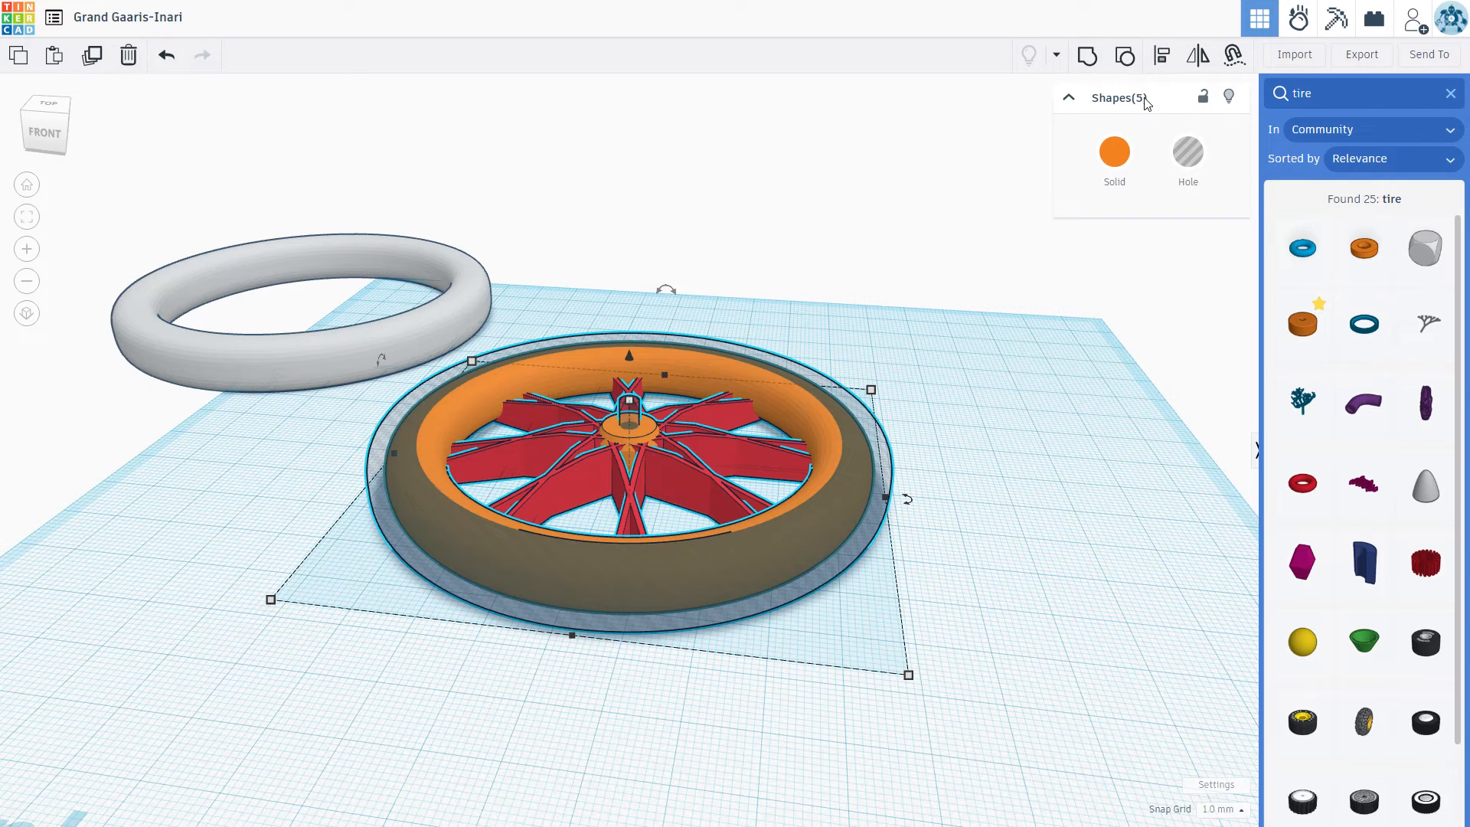
{"action": "left_click", "coordinate": [1086, 60]}
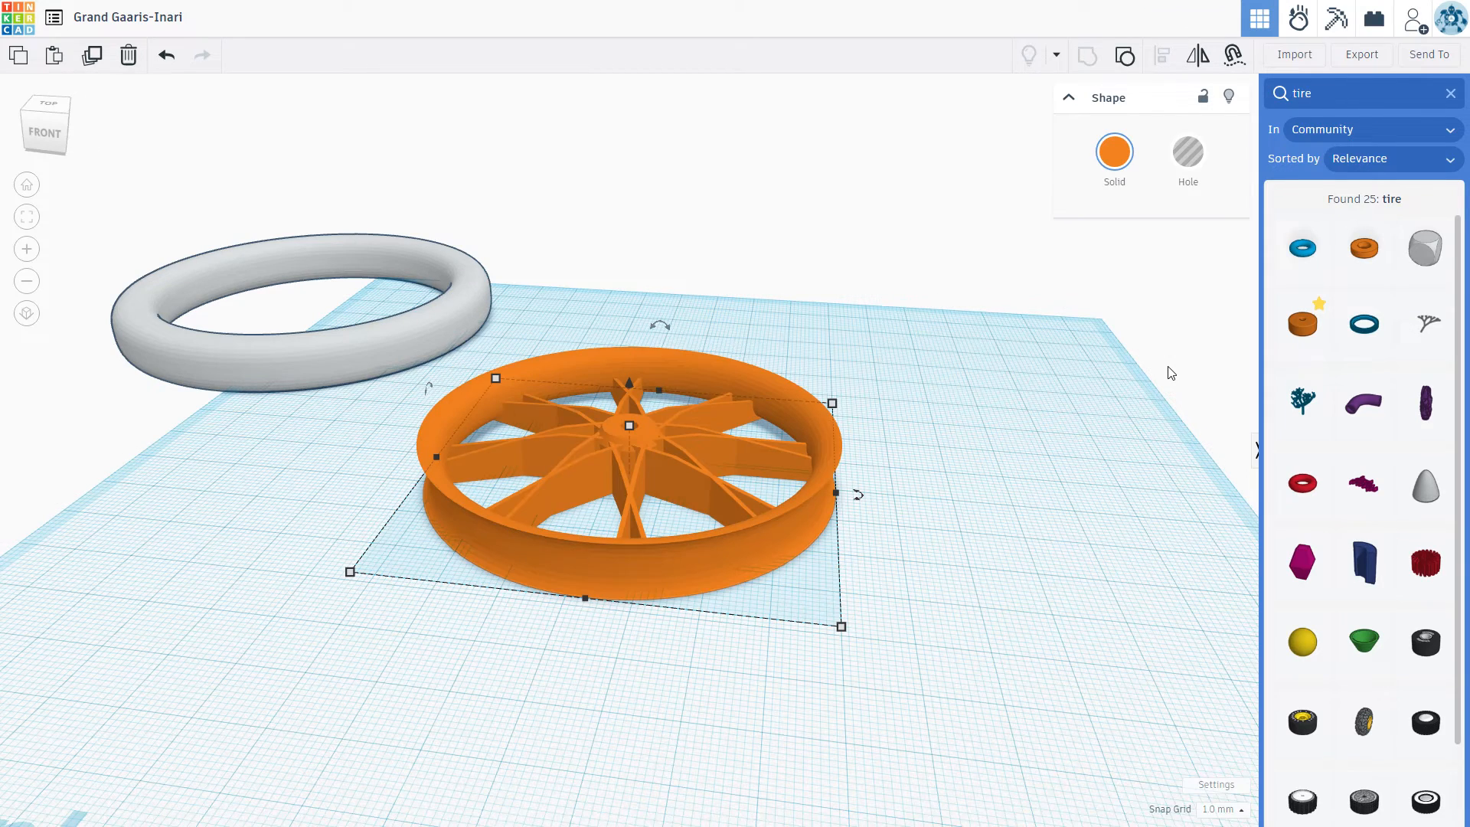
{"action": "left_click", "coordinate": [1117, 551]}
{"action": "right_click_drag", "start_coordinate": [1099, 633], "coordinate": [957, 646]}
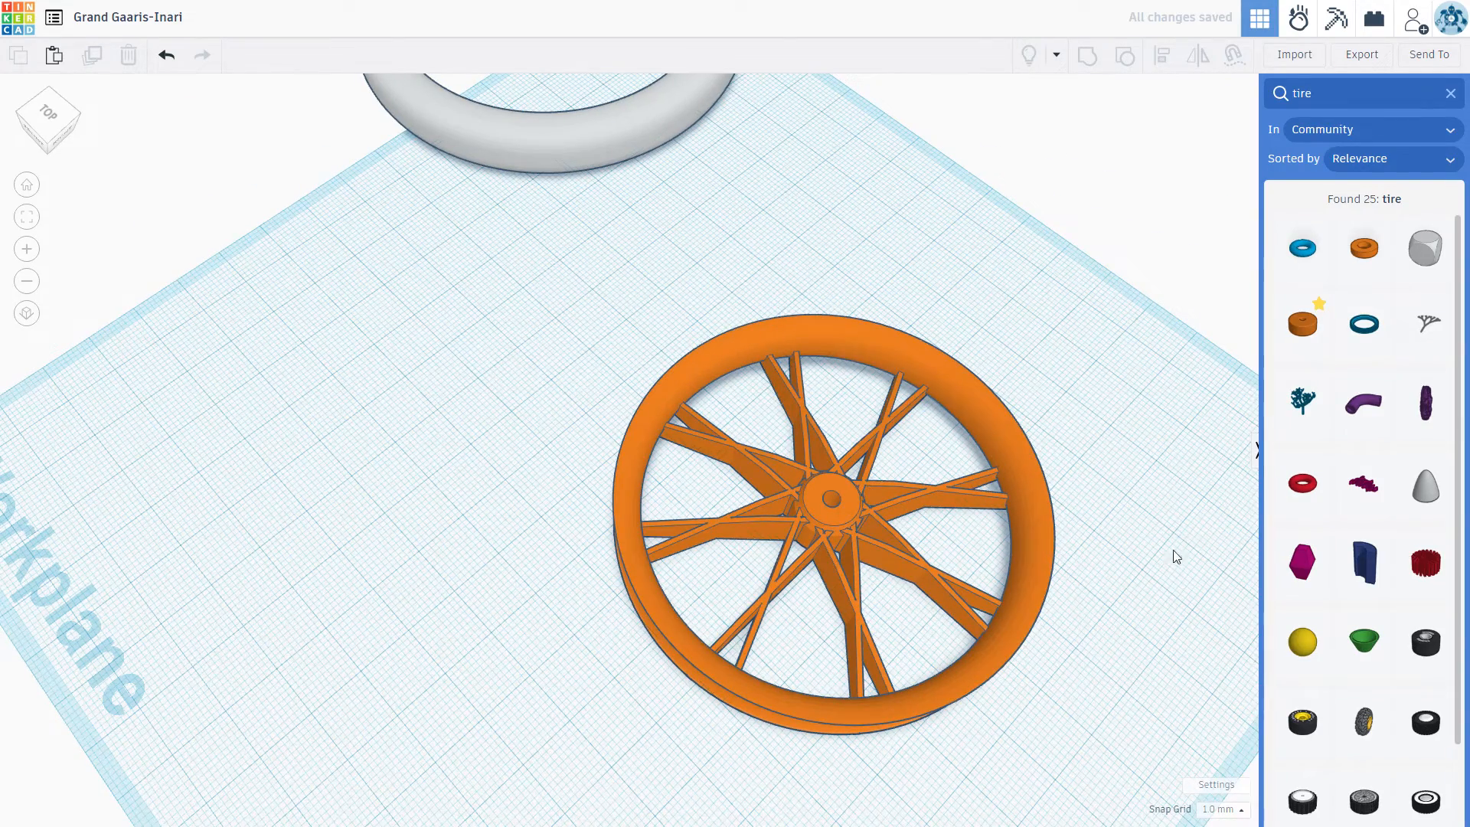
{"action": "right_click_drag", "start_coordinate": [1072, 696], "coordinate": [727, 696]}
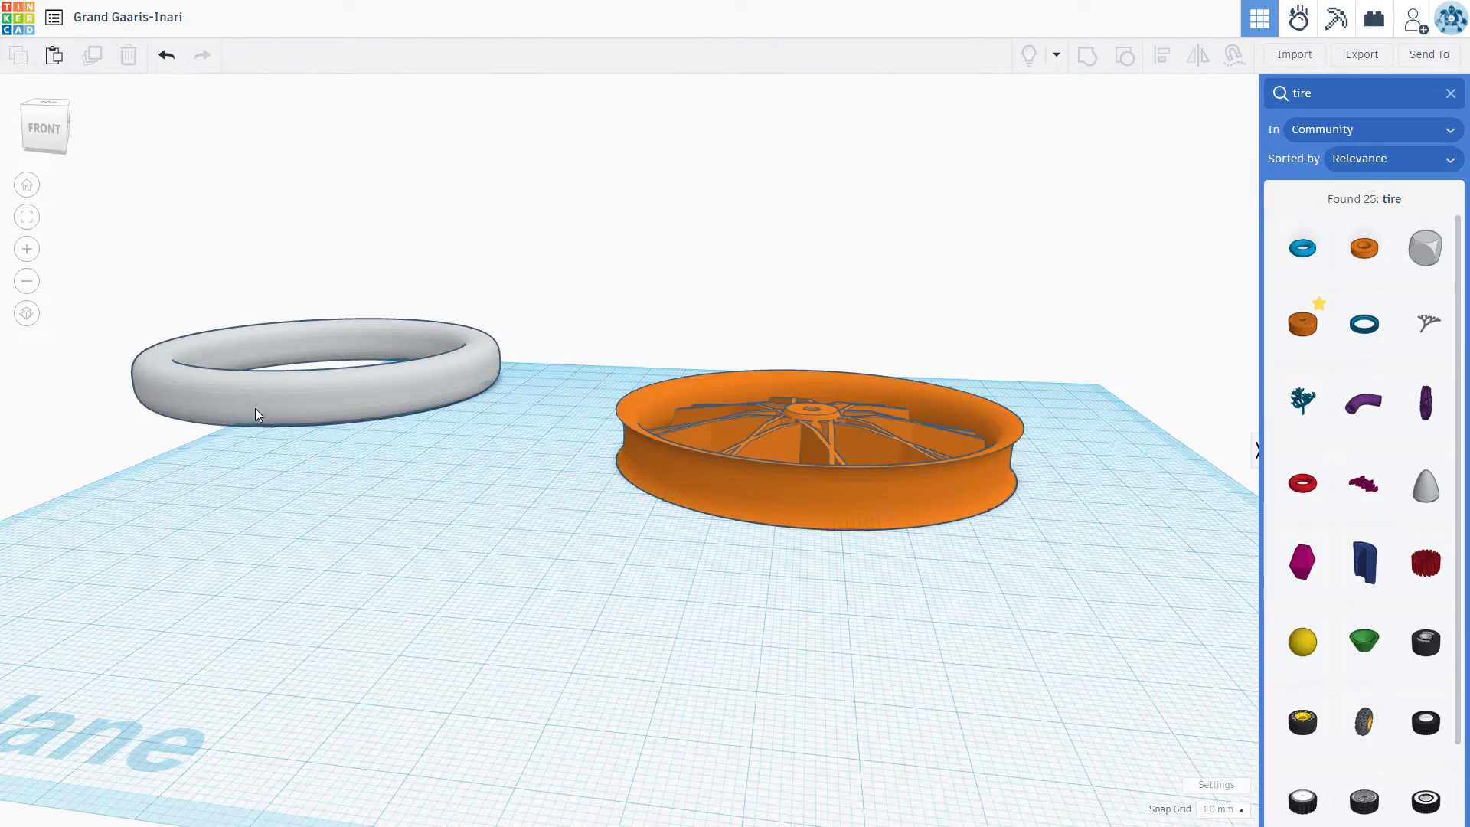
Step: Raise the gray tire to 1 mm above the workplane and move it forward beside the orange wheel
{"action": "left_click", "coordinate": [315, 326]}
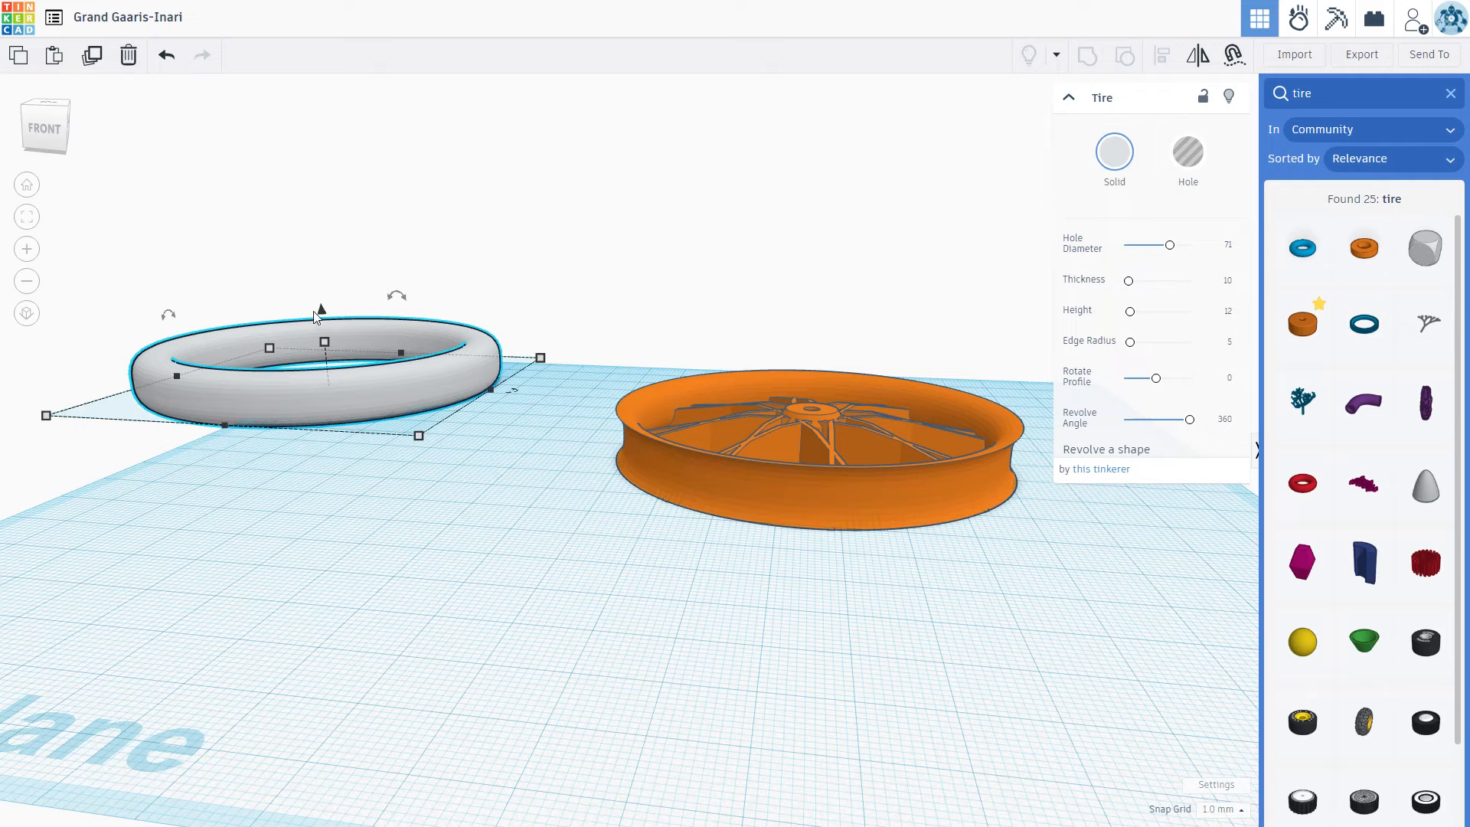
{"action": "left_click_drag", "start_coordinate": [321, 310], "coordinate": [322, 309]}
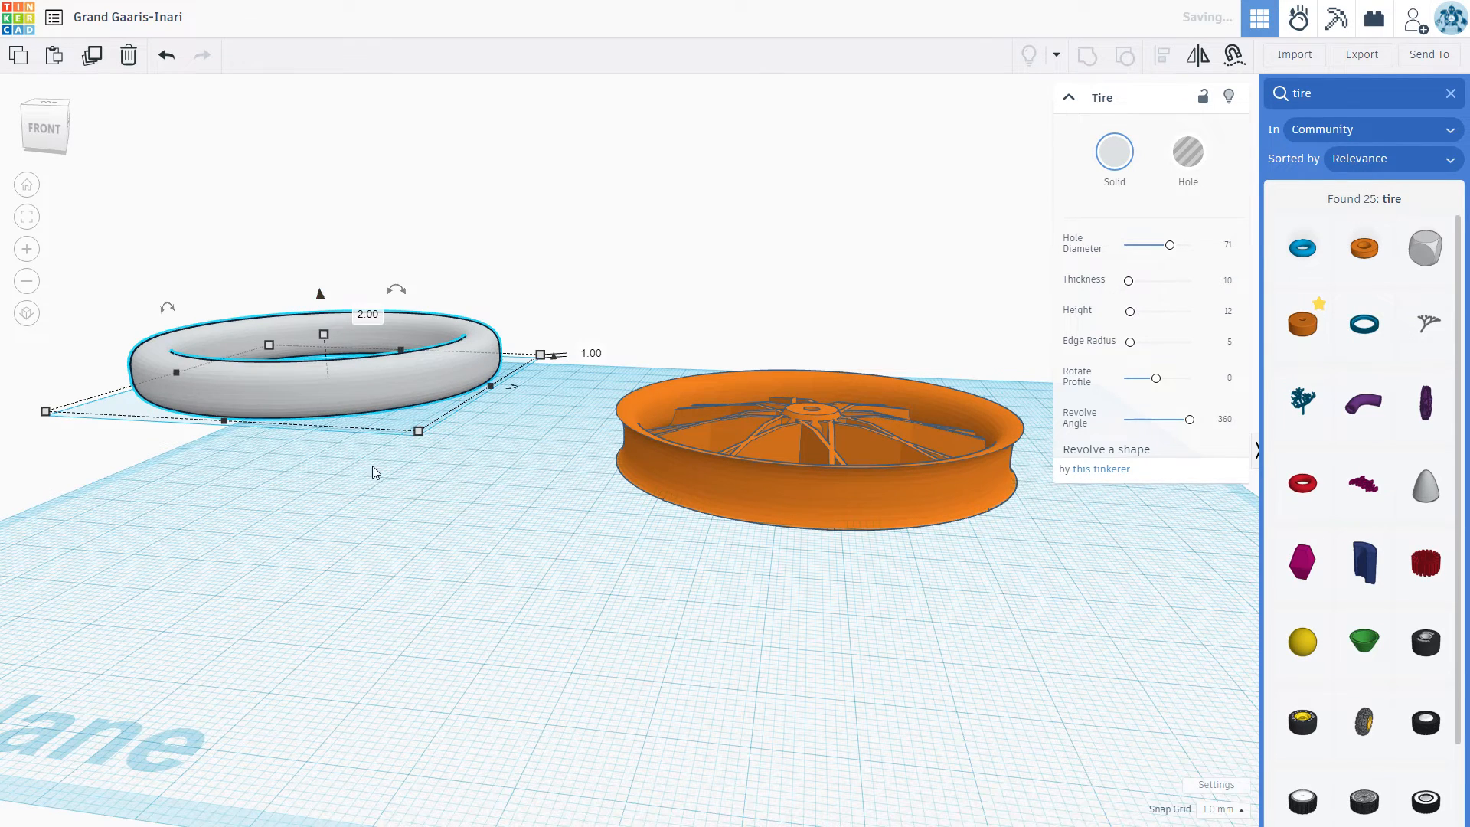
{"action": "left_click_drag", "start_coordinate": [394, 396], "coordinate": [450, 506]}
{"action": "left_click", "coordinate": [565, 531]}
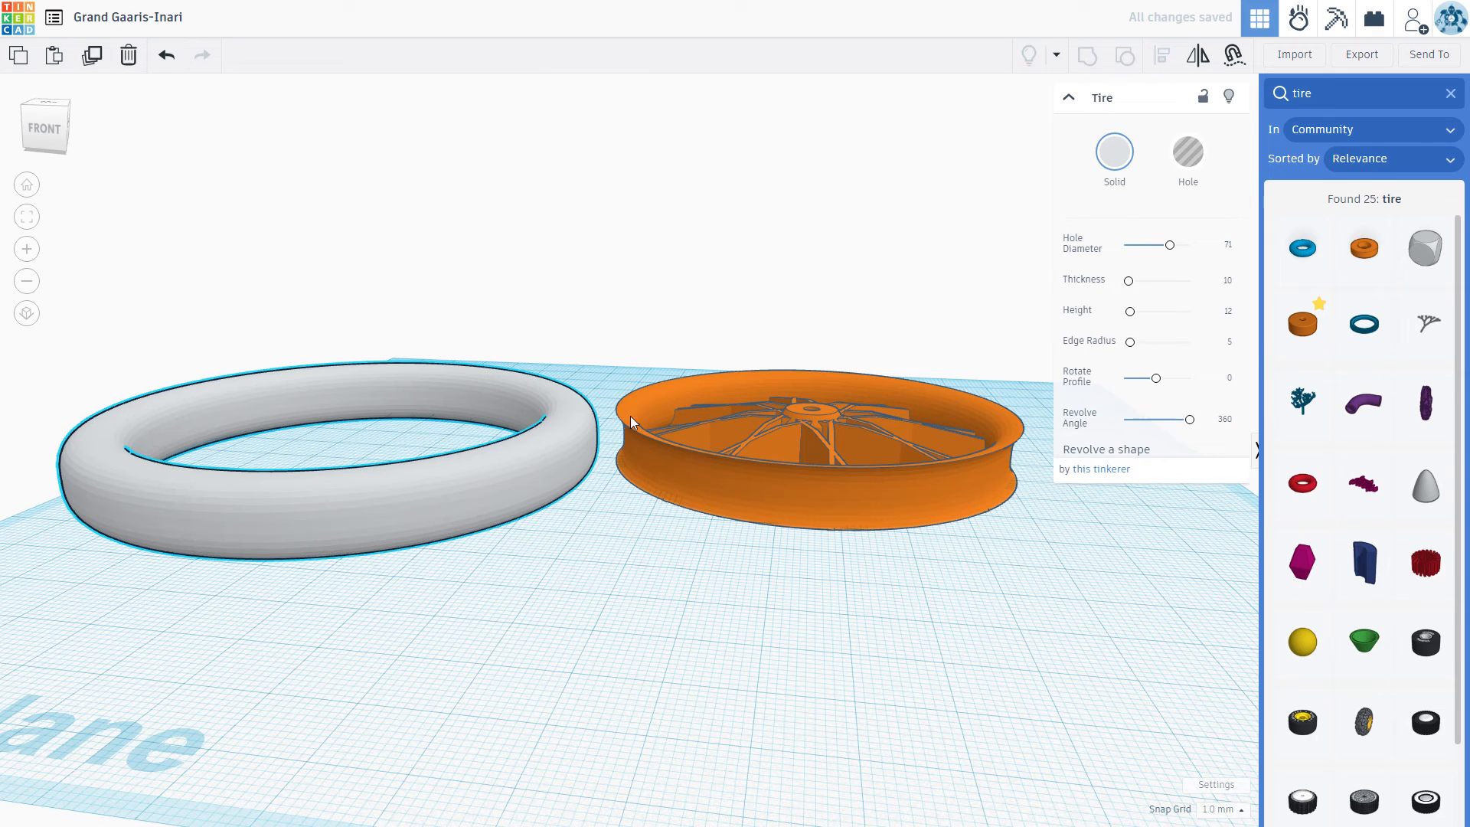
Step: Set the gray tire's hole diameter to 71.2
{"action": "left_click", "coordinate": [1226, 245]}
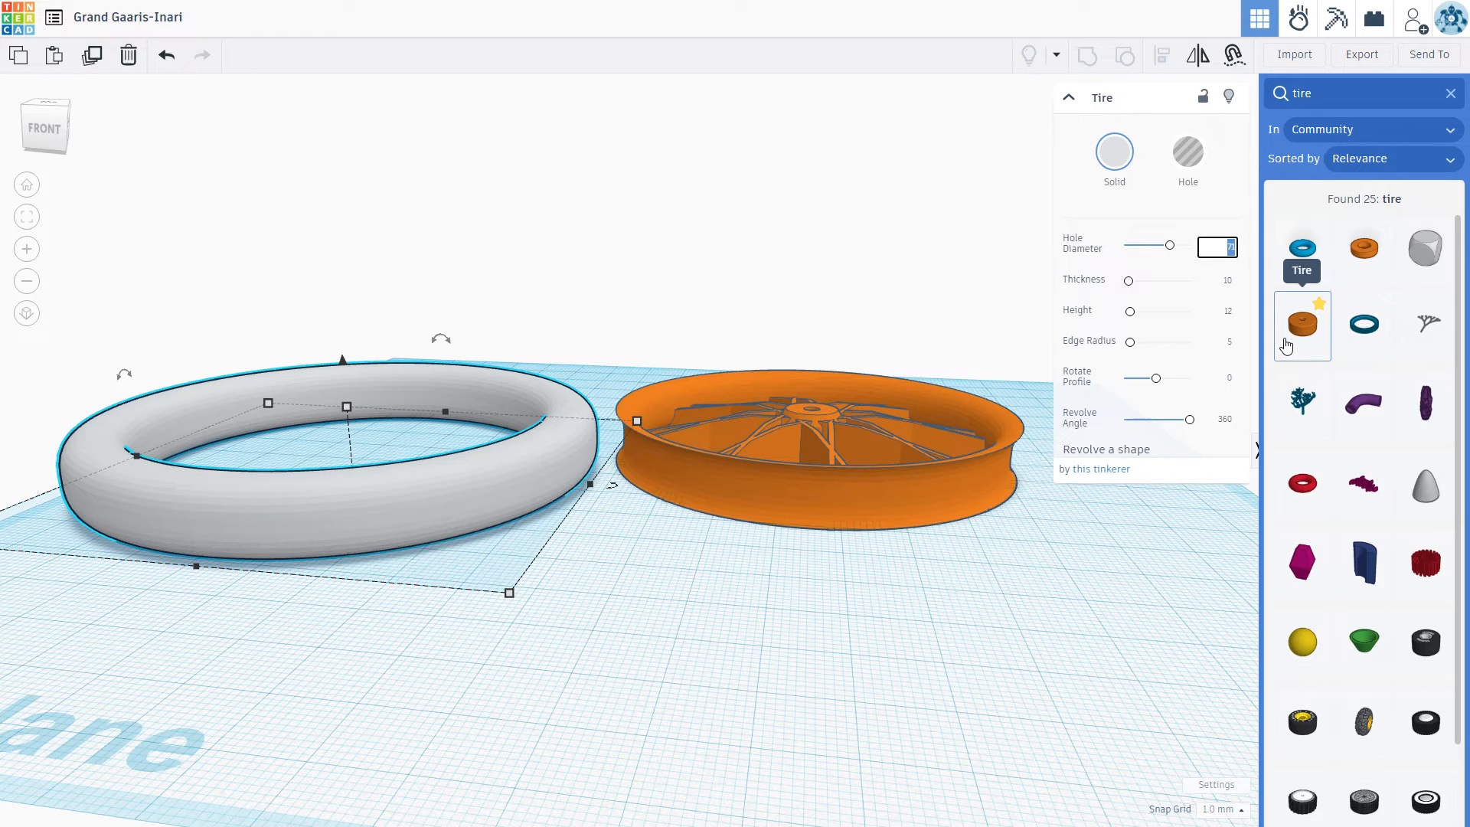
{"action": "key", "text": "Right"}
{"action": "type", "text": ".2"}
{"action": "key", "text": "Return"}
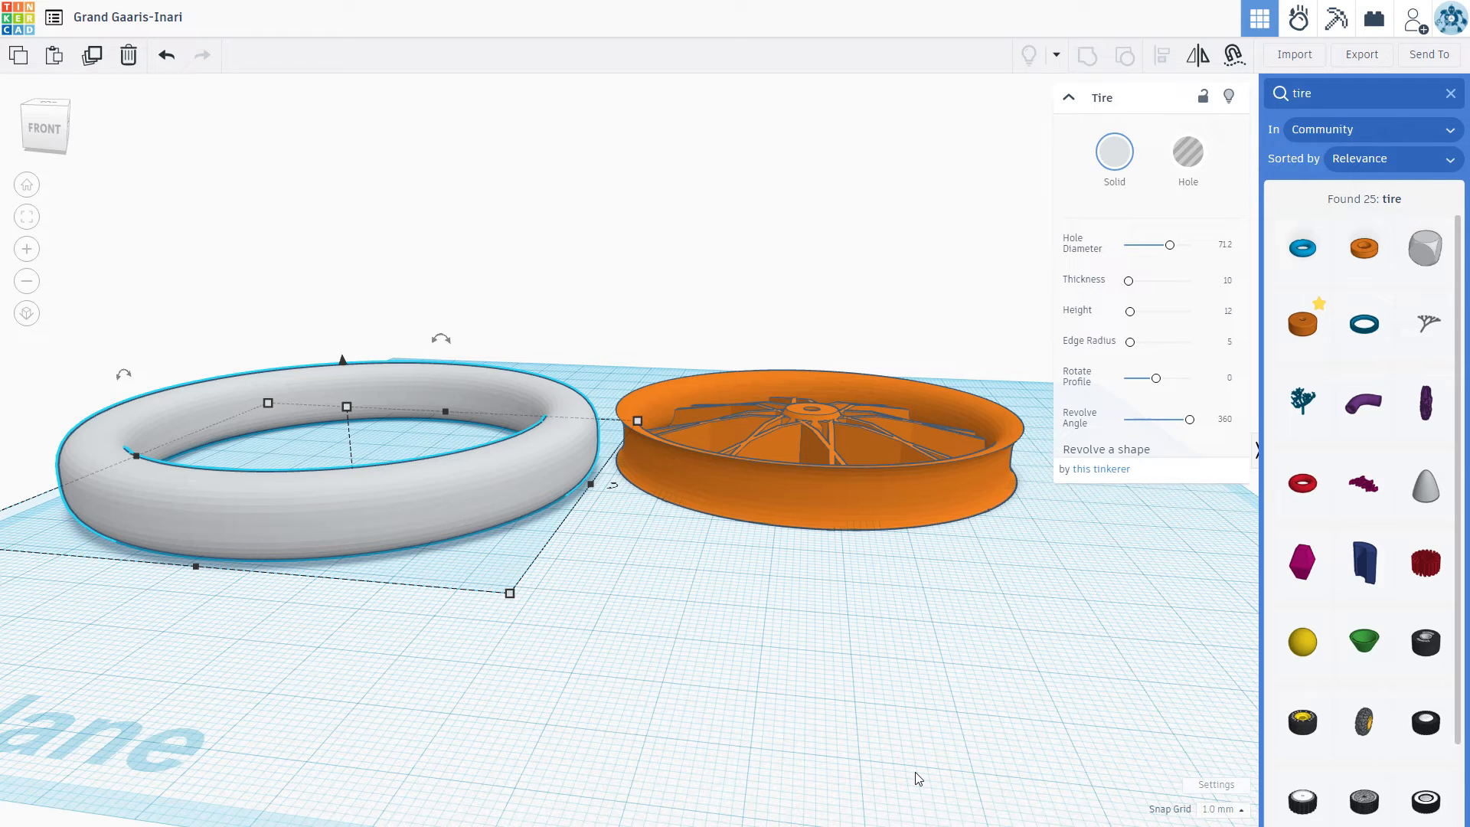
{"action": "left_click", "coordinate": [859, 644]}
{"action": "right_click_drag", "start_coordinate": [859, 672], "coordinate": [643, 735]}
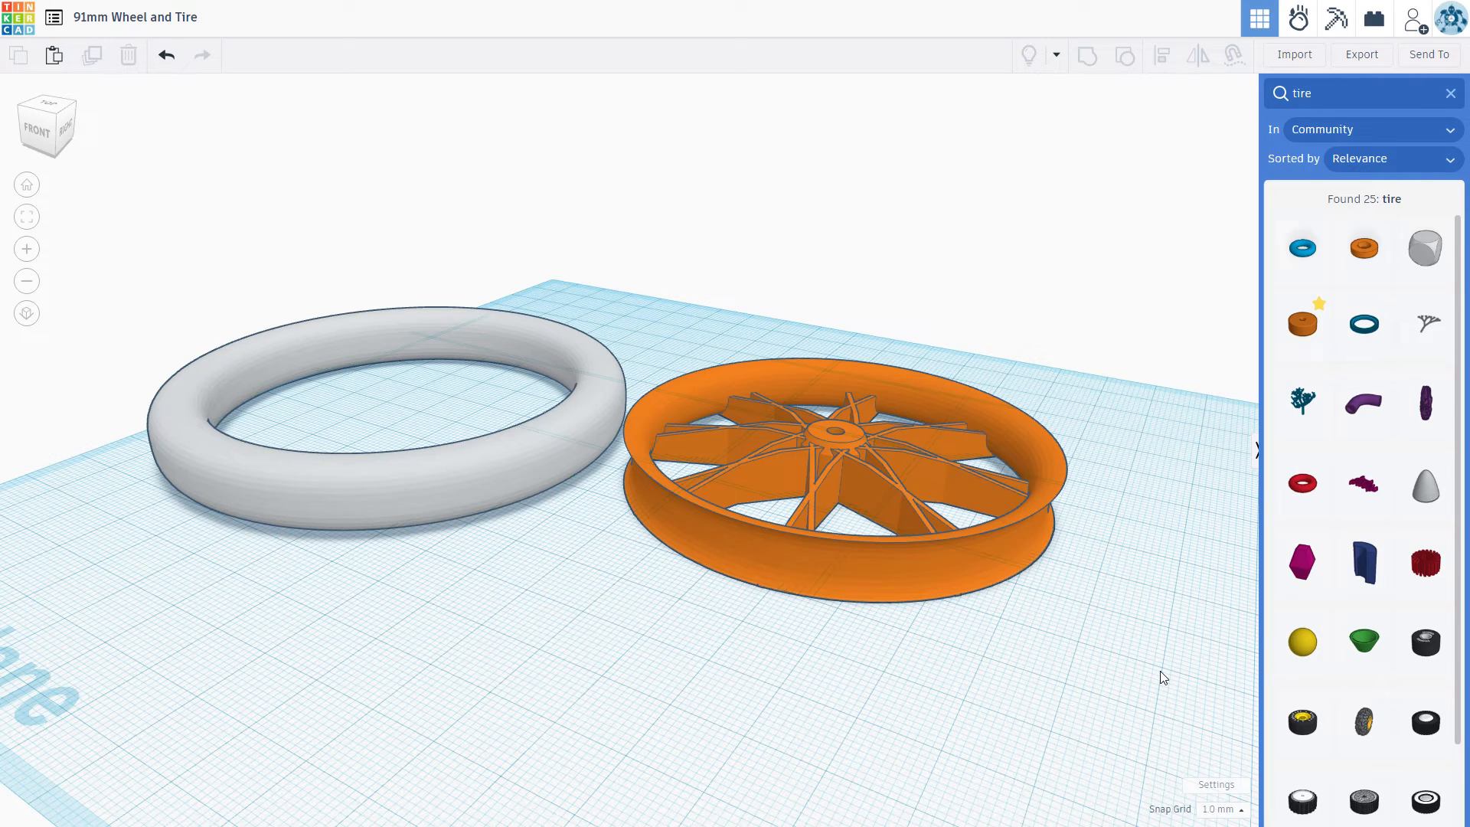
Step: Export only the orange wheel as an STL file and save it in the 91mm Wheels folder
{"action": "key", "text": "Tab"}
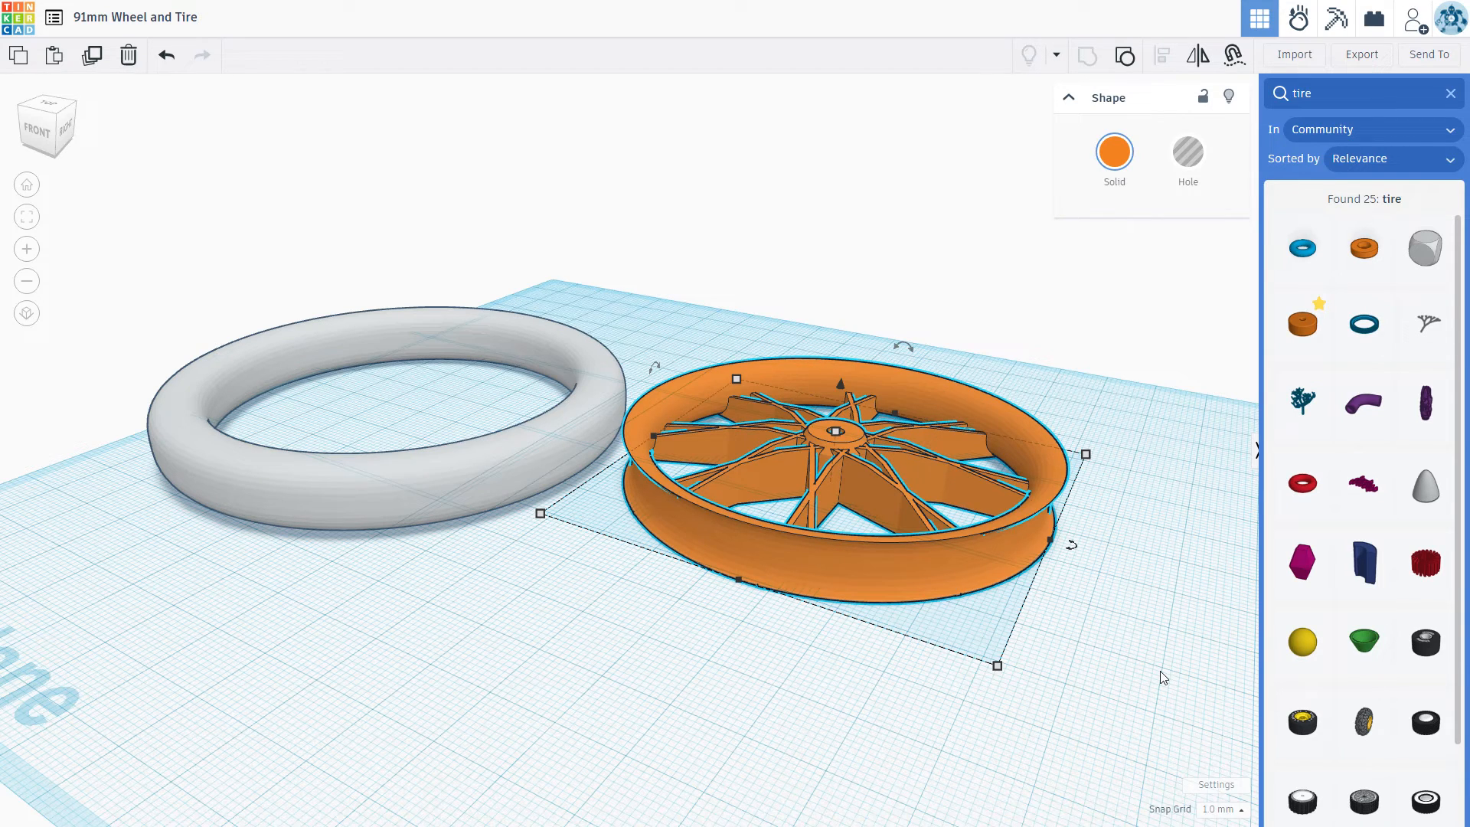
{"action": "left_click", "coordinate": [1361, 55]}
{"action": "left_click", "coordinate": [1363, 56]}
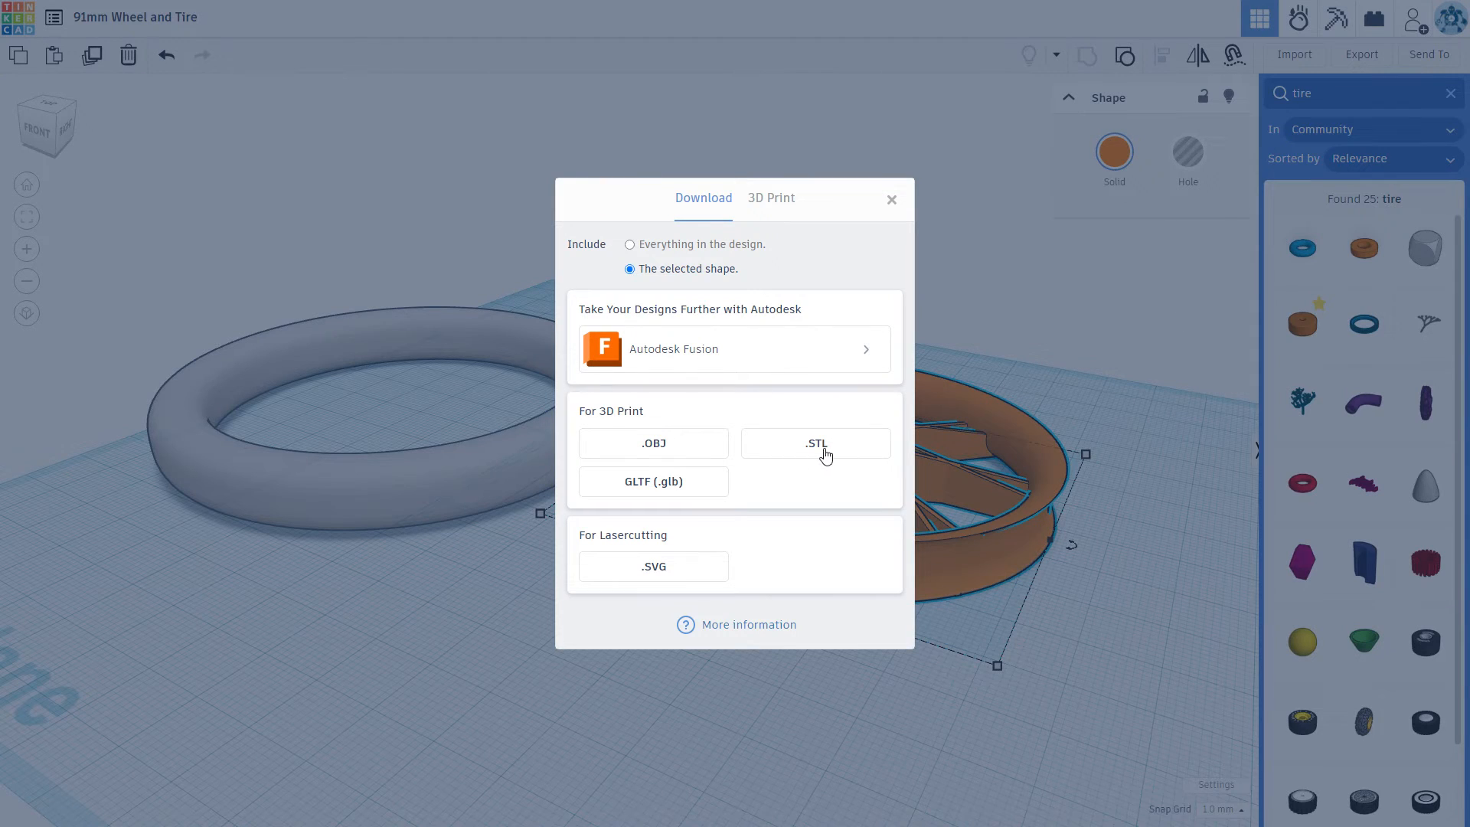
{"action": "left_click", "coordinate": [853, 443]}
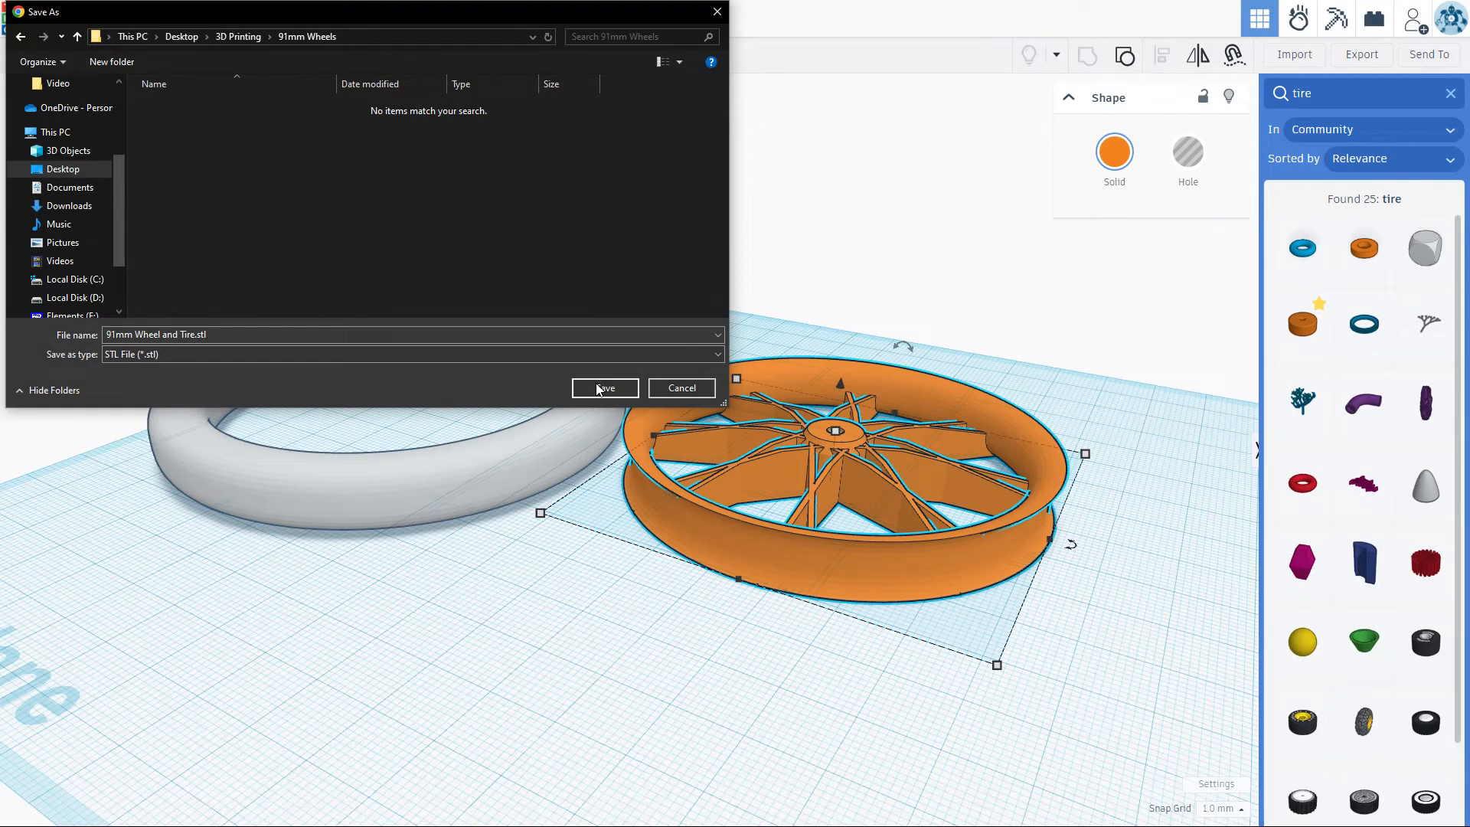
{"action": "left_click", "coordinate": [601, 388]}
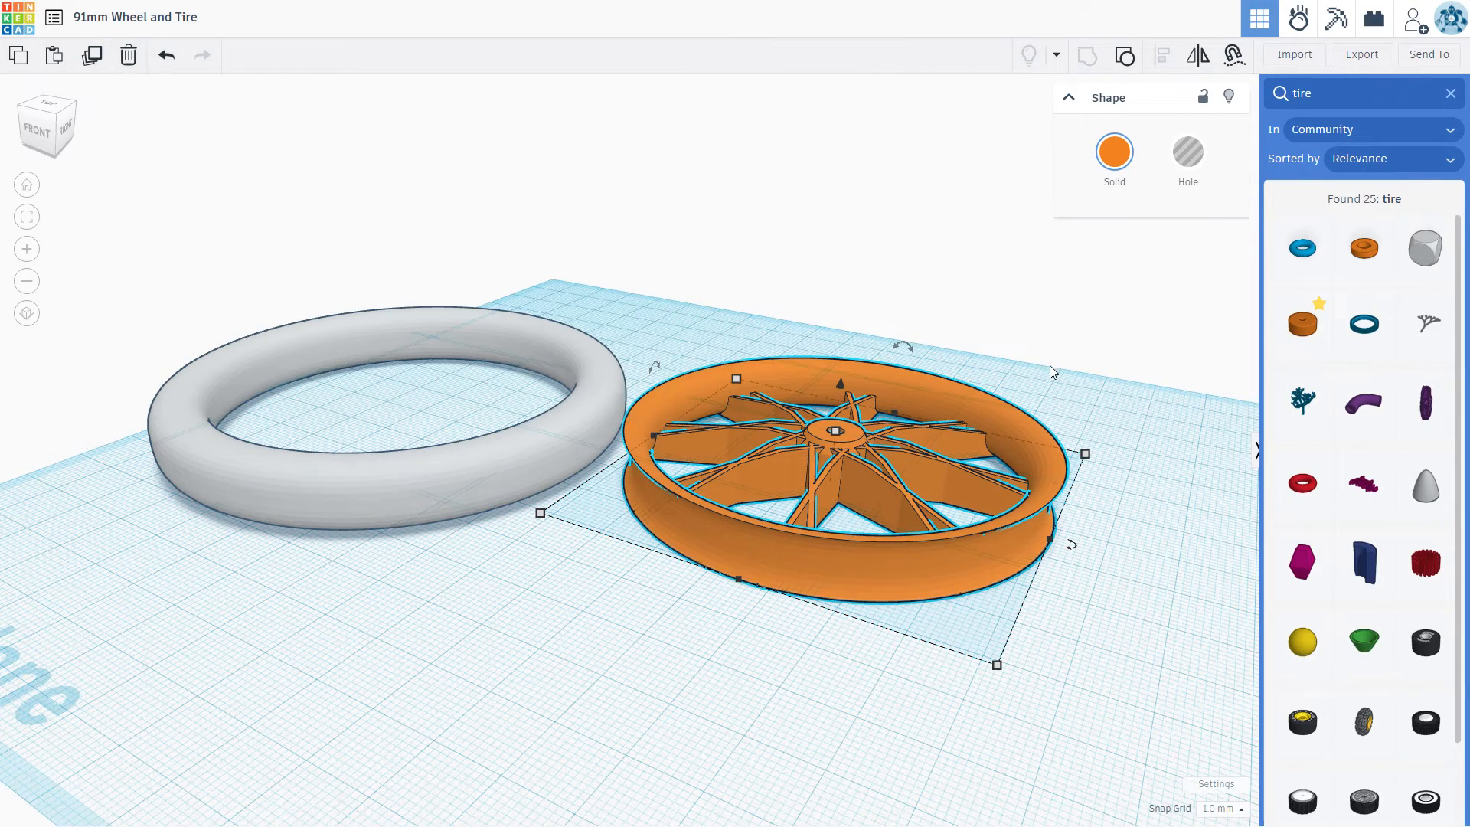
{"action": "left_click", "coordinate": [601, 394]}
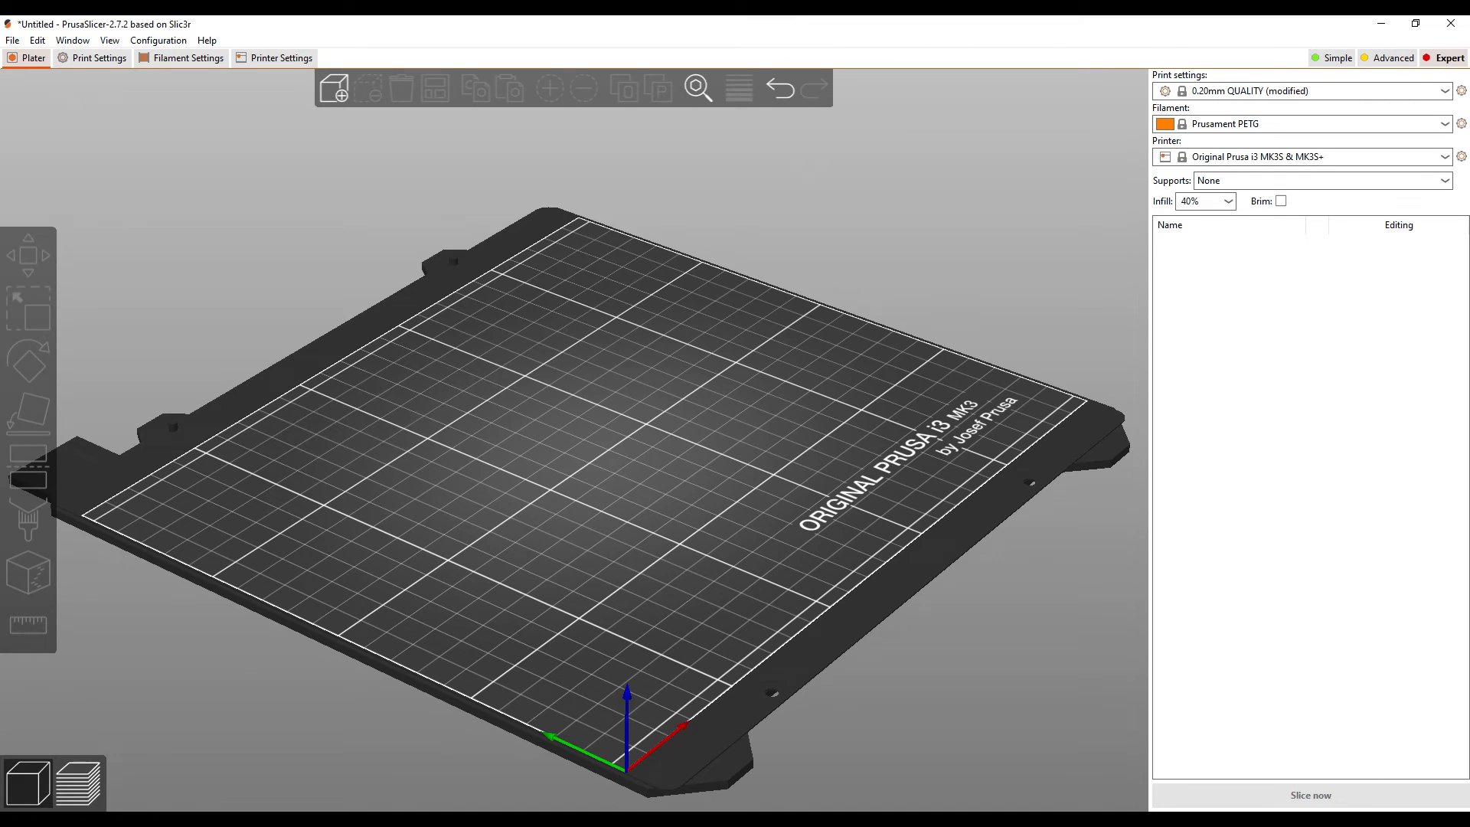
Step: Switch to PrusaSlicer and load 91mm Wheel.stl from the 91mm Wheels folder onto the print bed
{"action": "left_click_drag", "start_coordinate": [1469, 190], "coordinate": [1281, 109]}
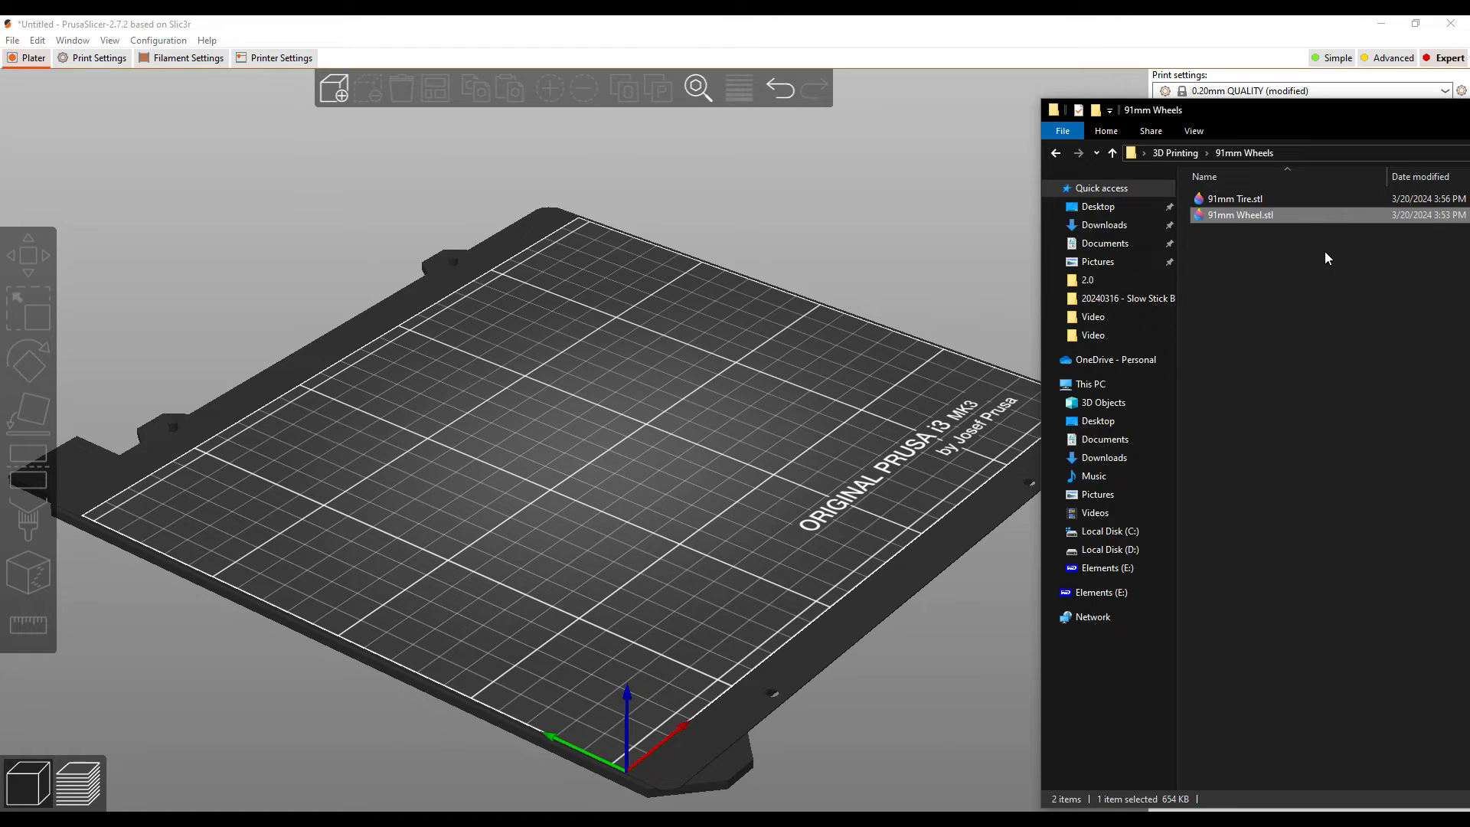
{"action": "left_click", "coordinate": [1296, 241]}
{"action": "left_click_drag", "start_coordinate": [1252, 216], "coordinate": [566, 421]}
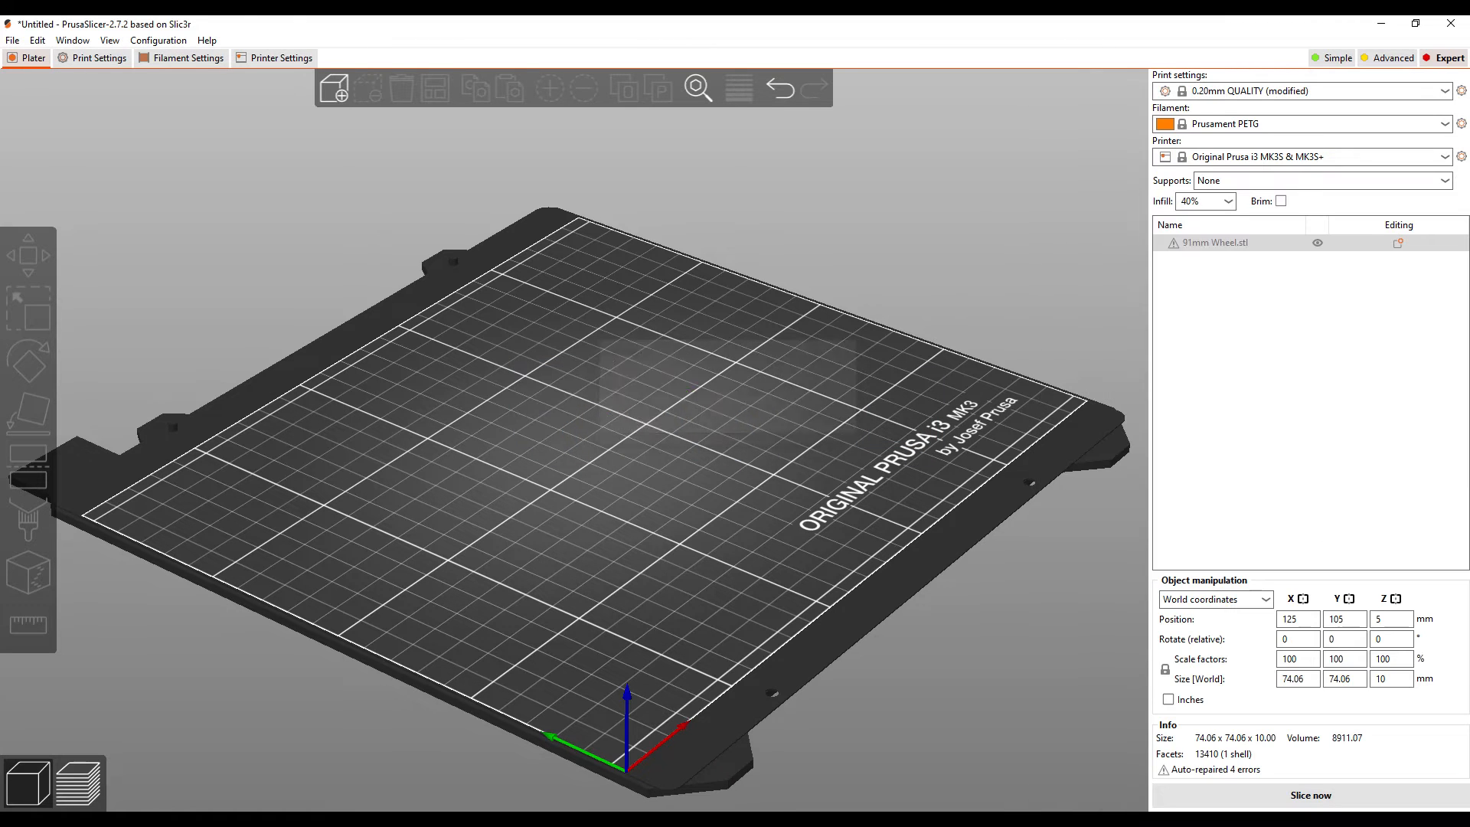
{"action": "key", "text": "alt+Tab"}
{"action": "key", "text": "alt+Tab"}
Step: Inspect the loaded wheel from both sides and add a copy of it to the print bed
{"action": "left_click_drag", "start_coordinate": [716, 581], "coordinate": [750, 434]}
{"action": "scroll", "coordinate": [674, 513], "scroll_direction": "up", "scroll_amount": 6}
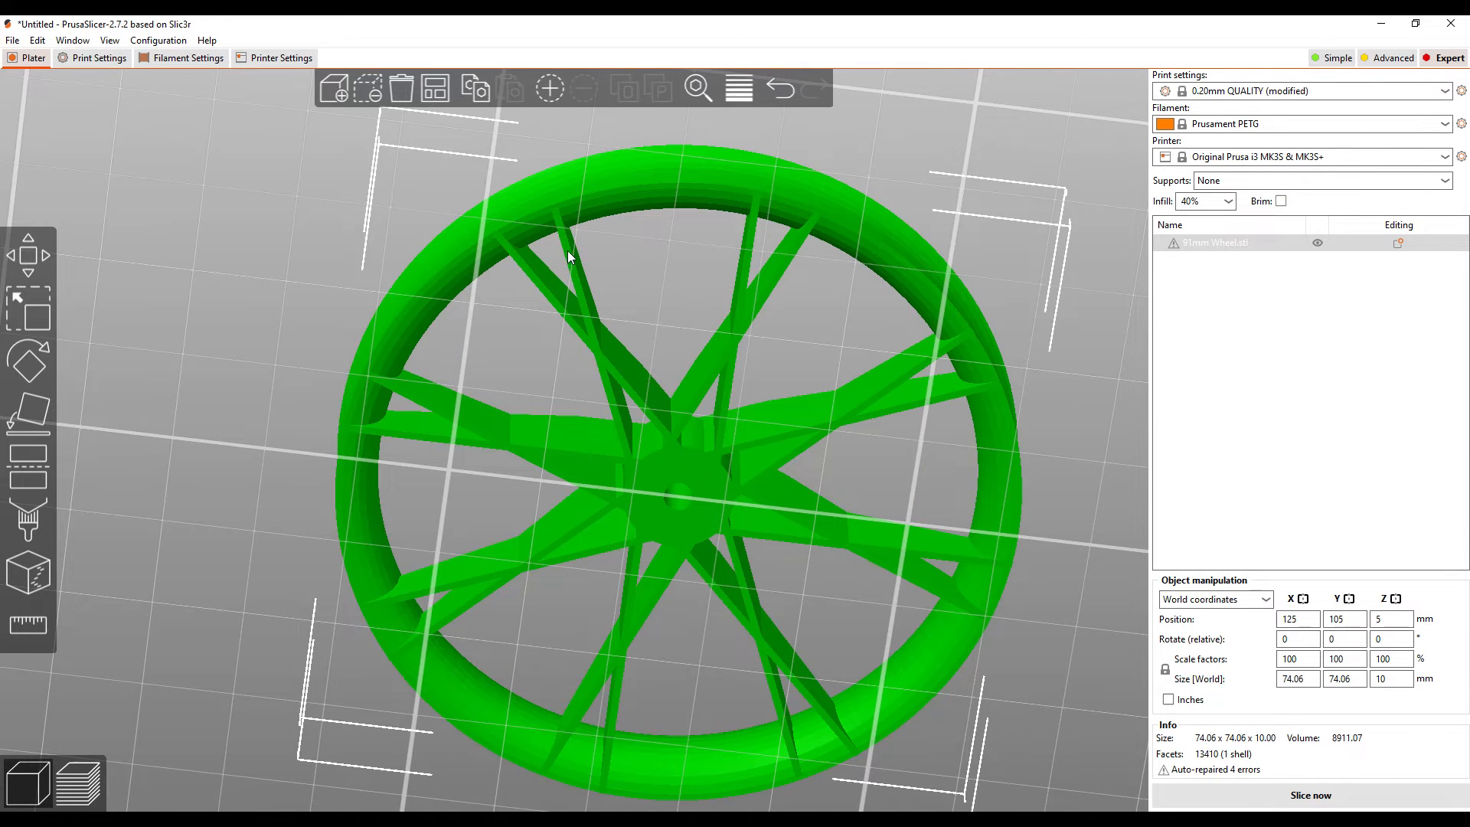
{"action": "left_click_drag", "start_coordinate": [1072, 345], "coordinate": [976, 471]}
{"action": "scroll", "coordinate": [946, 531], "scroll_direction": "down", "scroll_amount": 4}
{"action": "left_click", "coordinate": [481, 95]}
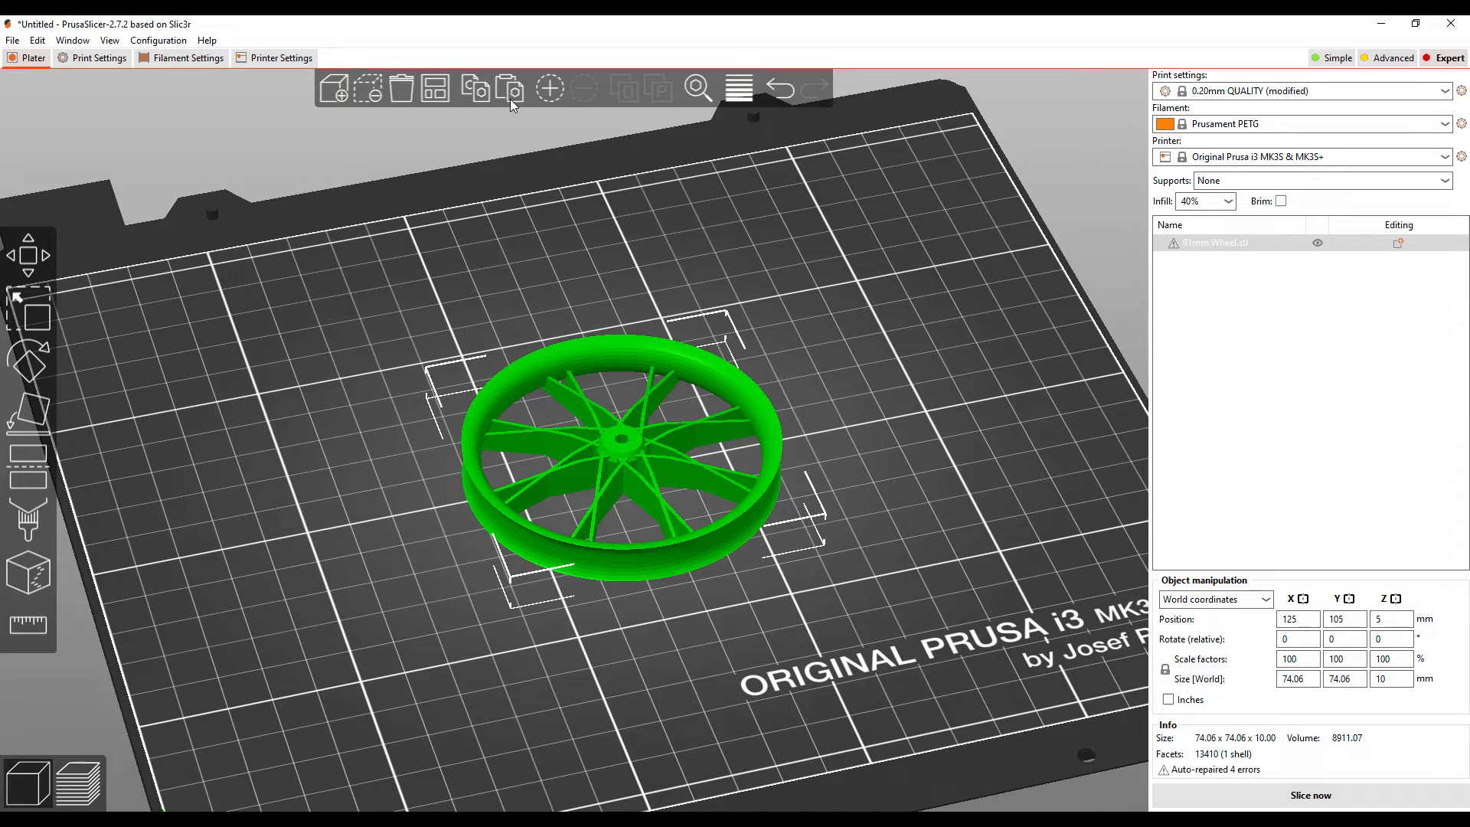
{"action": "left_click", "coordinate": [512, 92]}
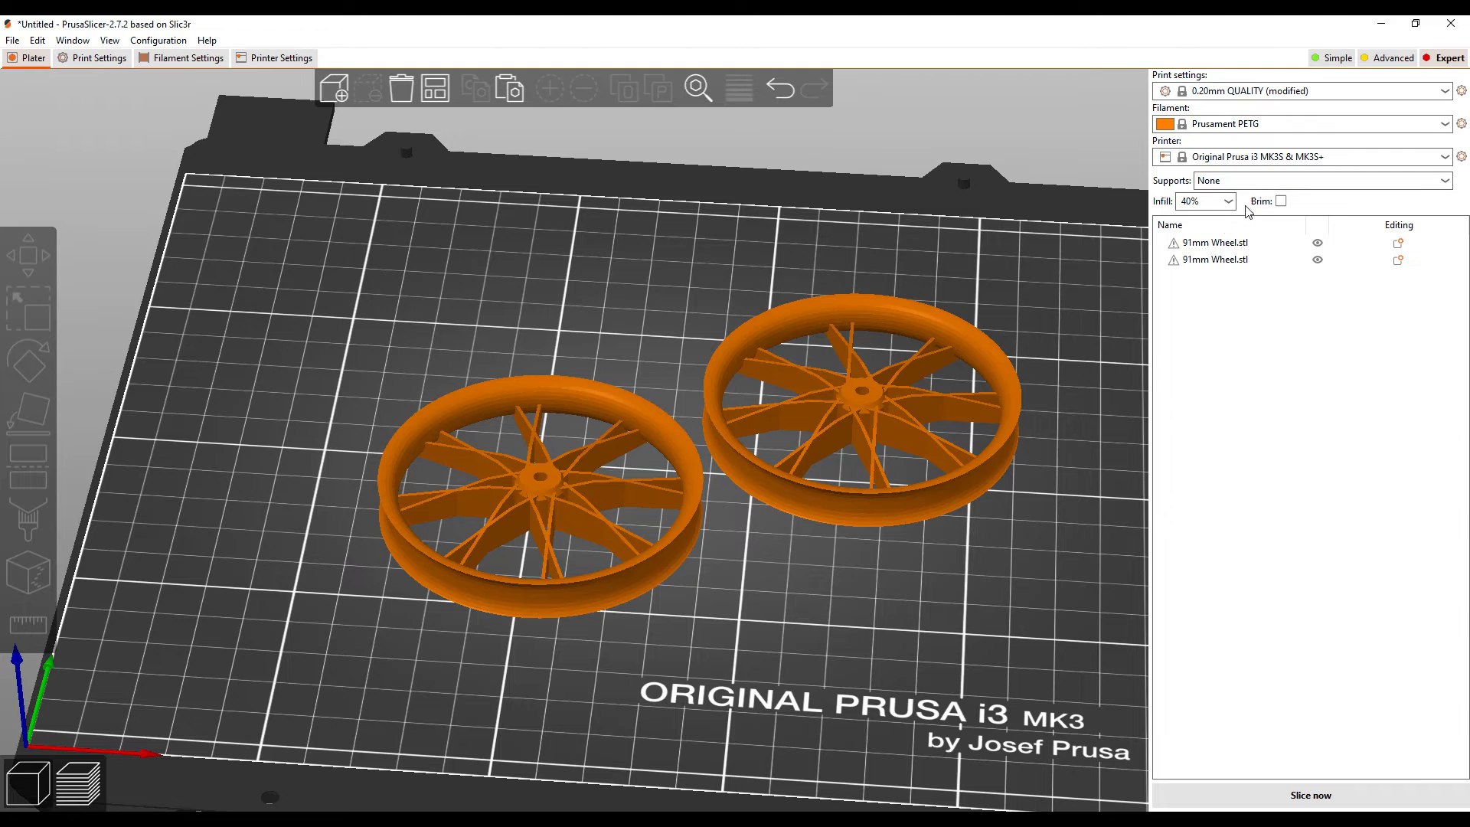
Step: Set the infill to 30% and check the layer height, perimeter and solid-layer print settings
{"action": "left_click", "coordinate": [1228, 202]}
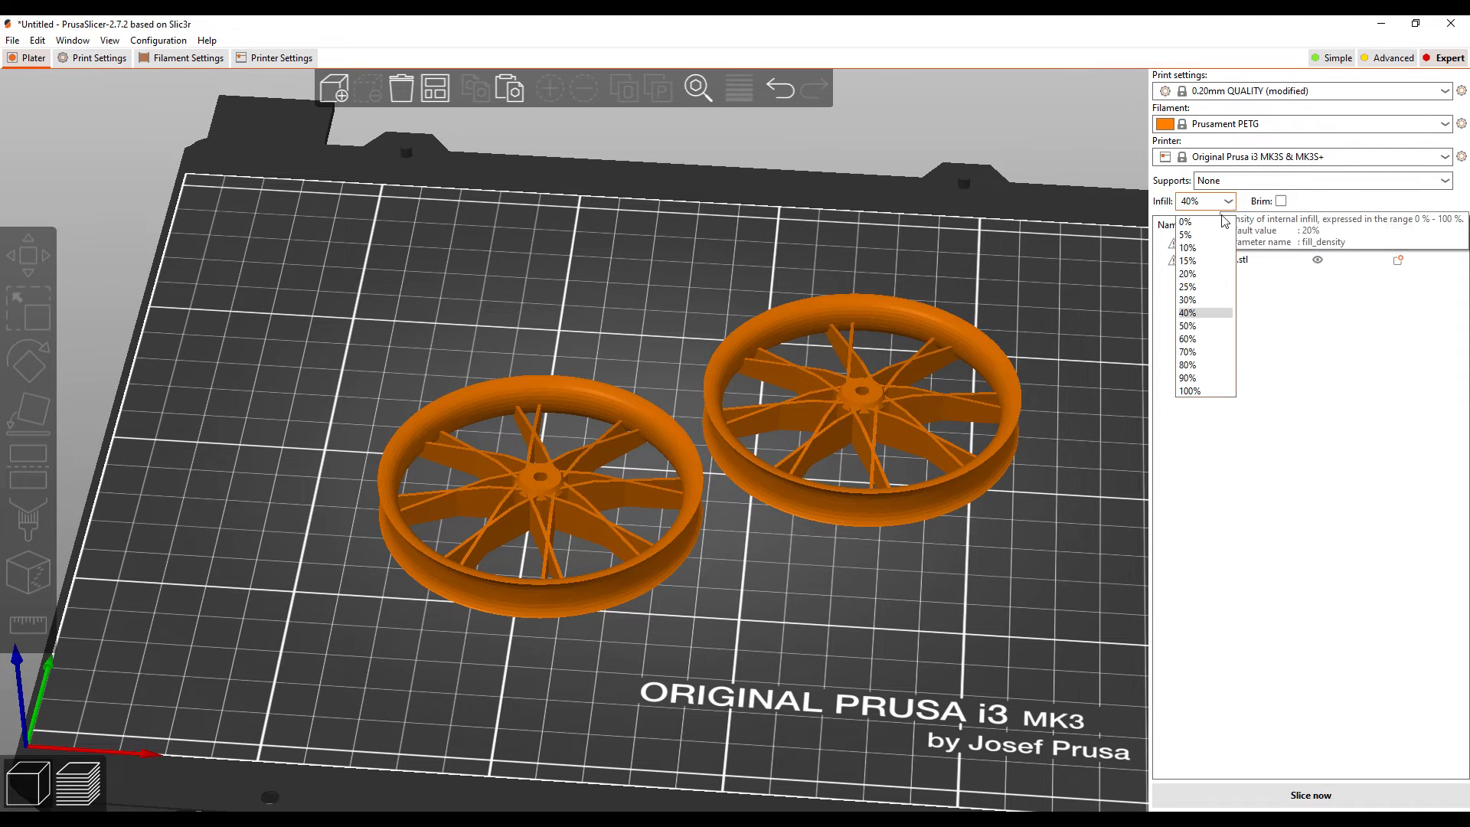
{"action": "left_click", "coordinate": [1198, 301]}
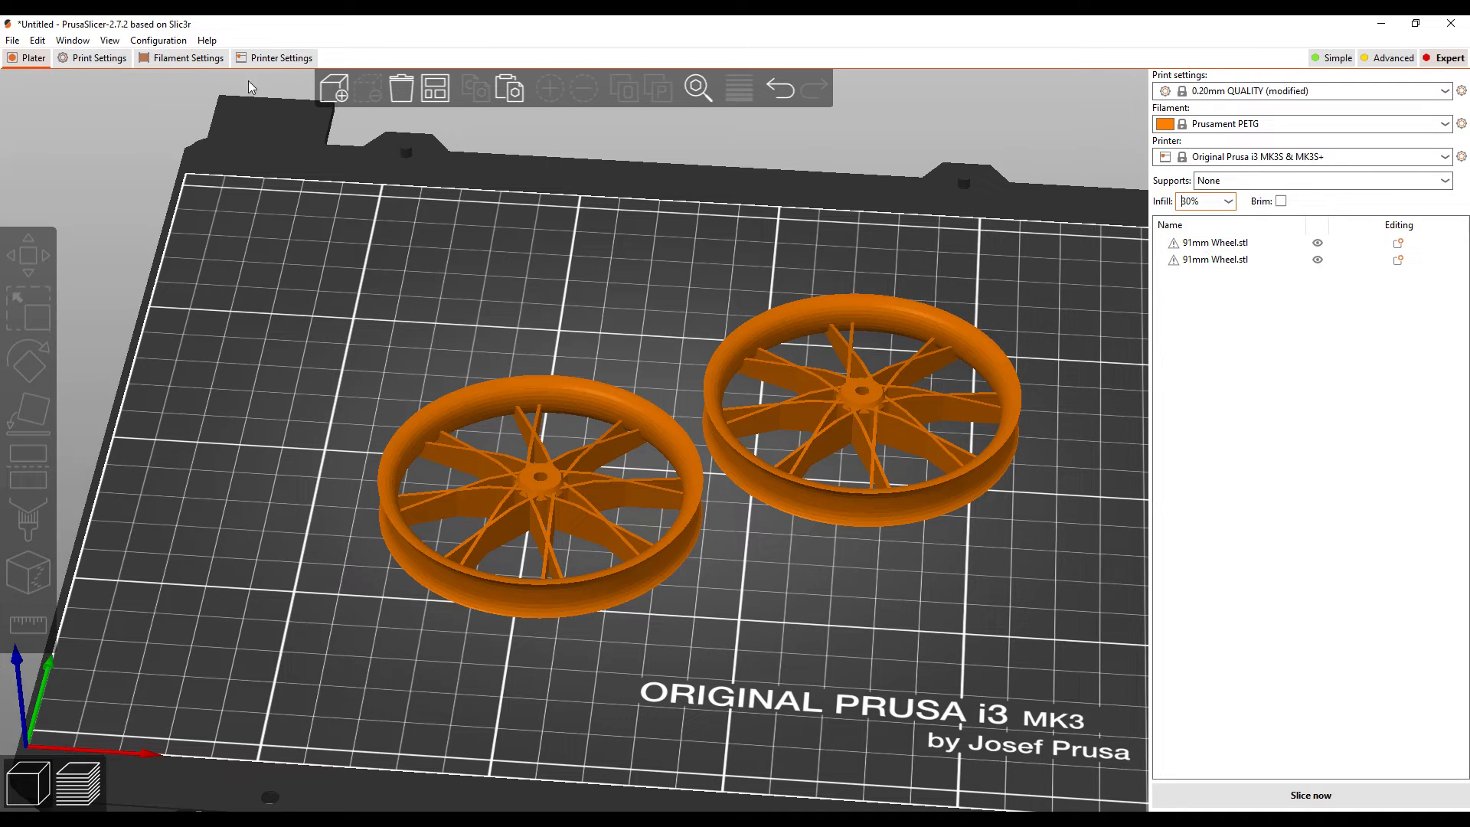
{"action": "left_click", "coordinate": [99, 59]}
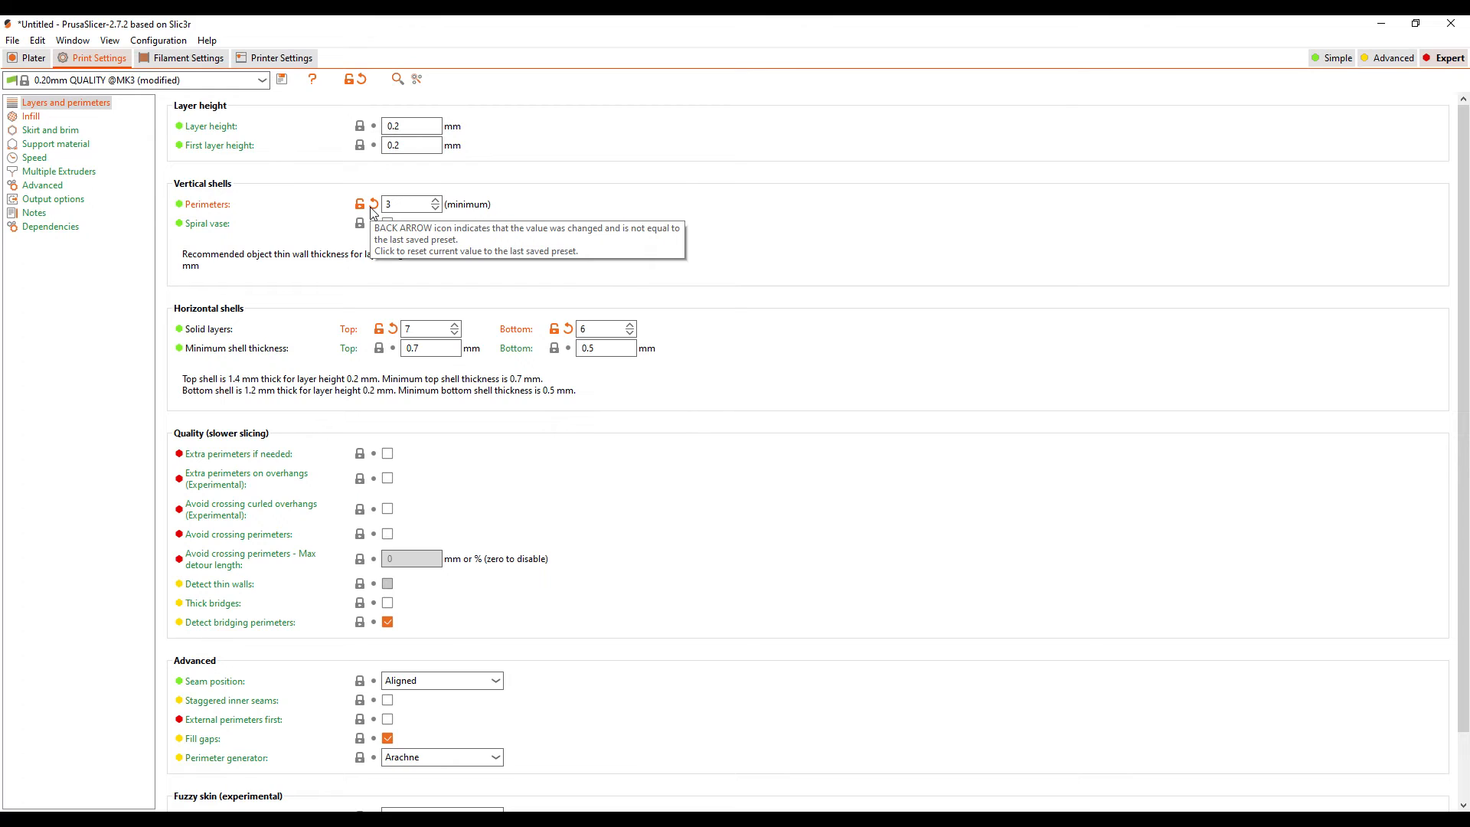
{"action": "mouse_move", "coordinate": [559, 356]}
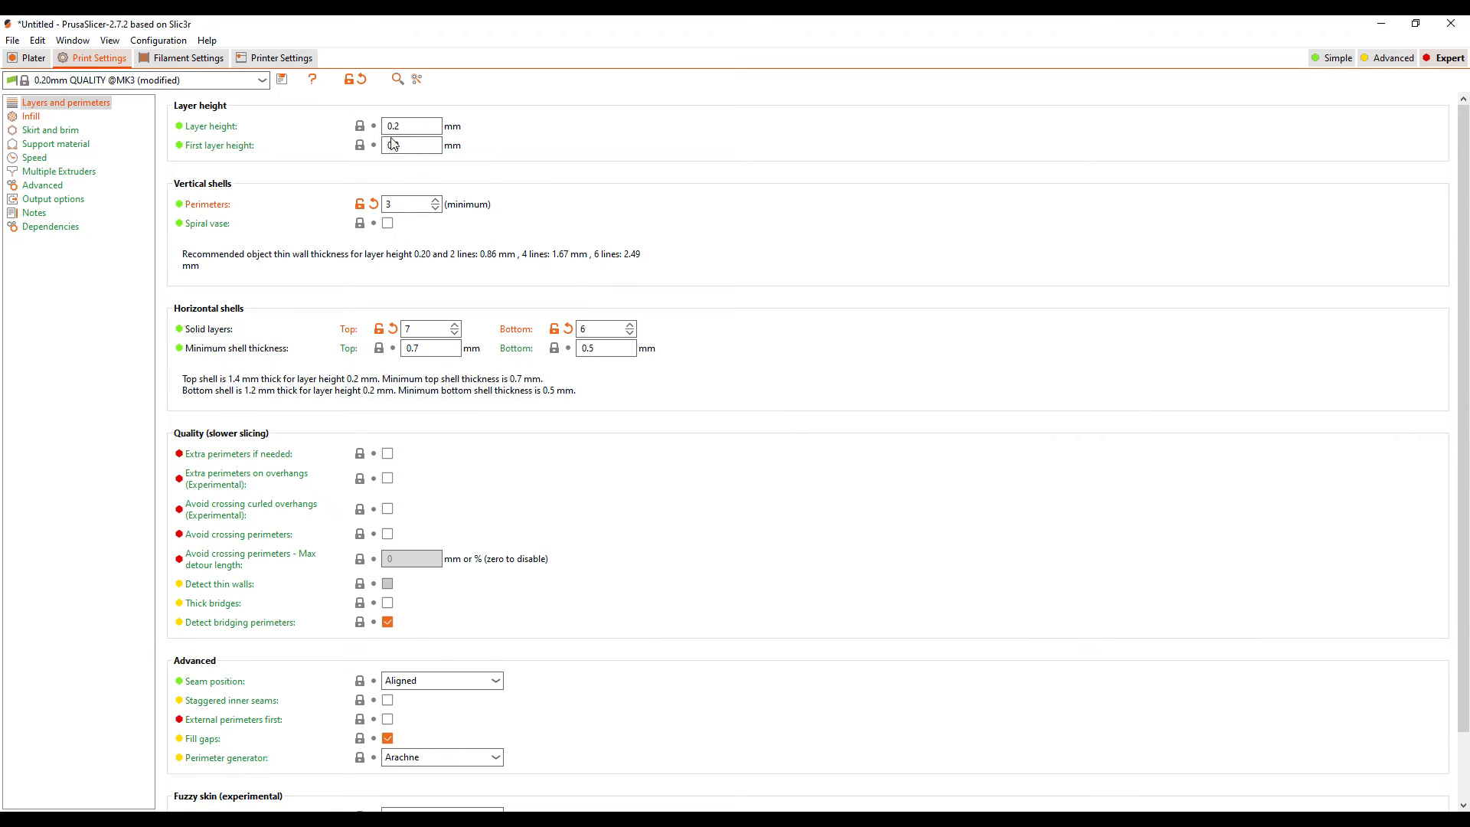
{"action": "left_click", "coordinate": [31, 58]}
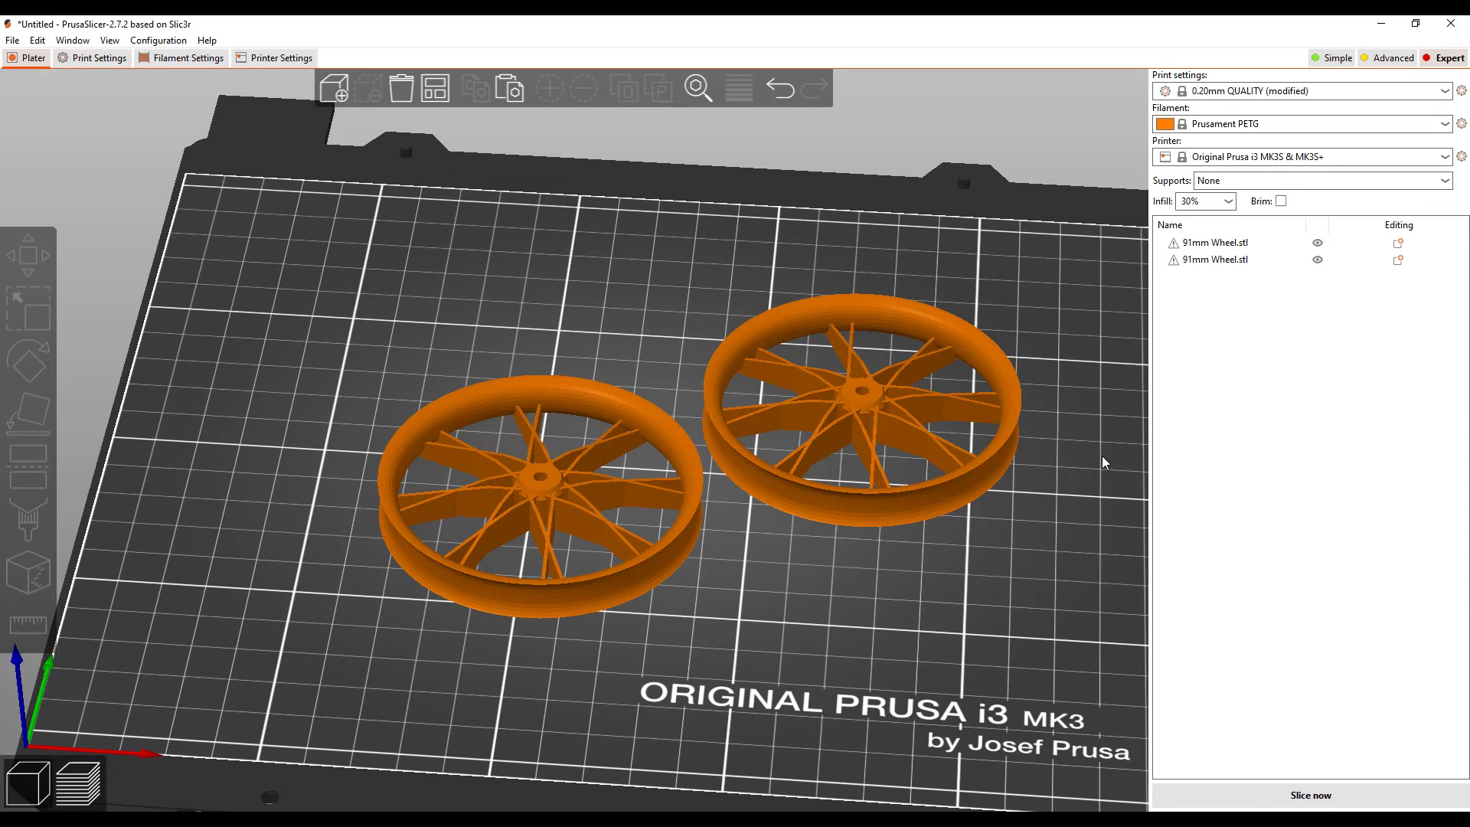
Step: Choose Prusament PETG as the filament and slice both wheels
{"action": "left_click", "coordinate": [1205, 126]}
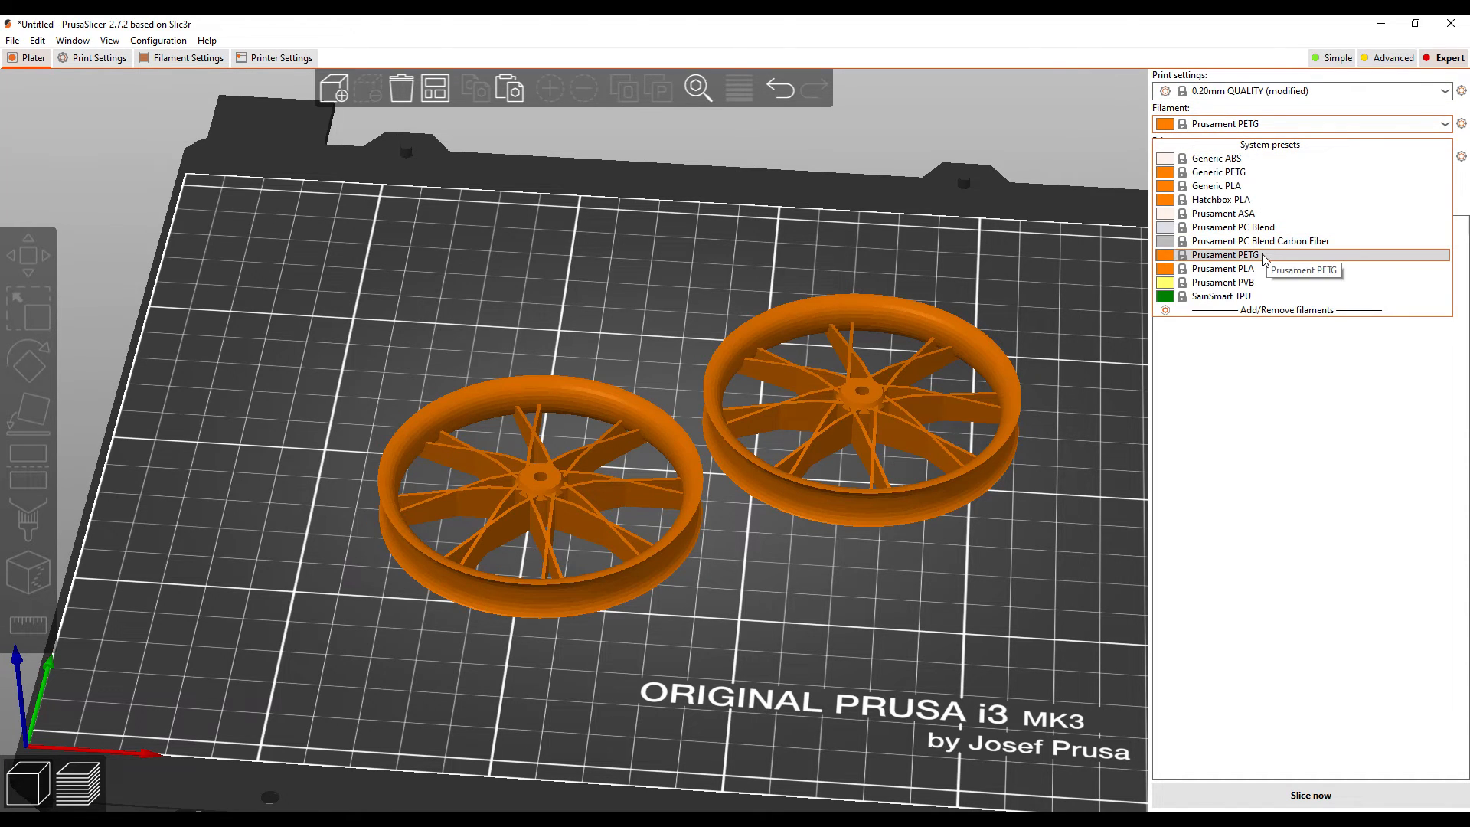
{"action": "left_click", "coordinate": [1262, 258]}
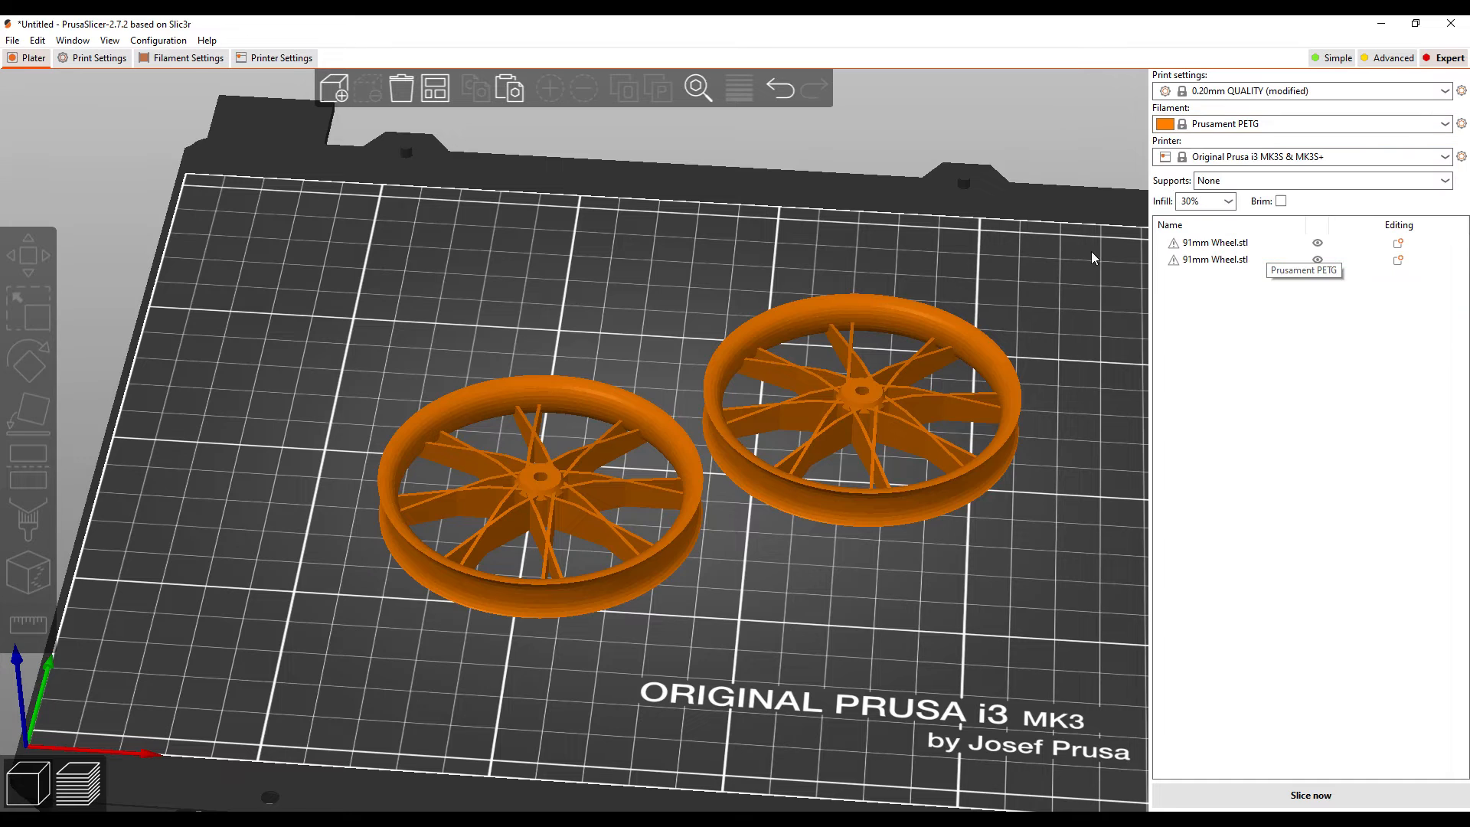
{"action": "left_click", "coordinate": [1305, 794]}
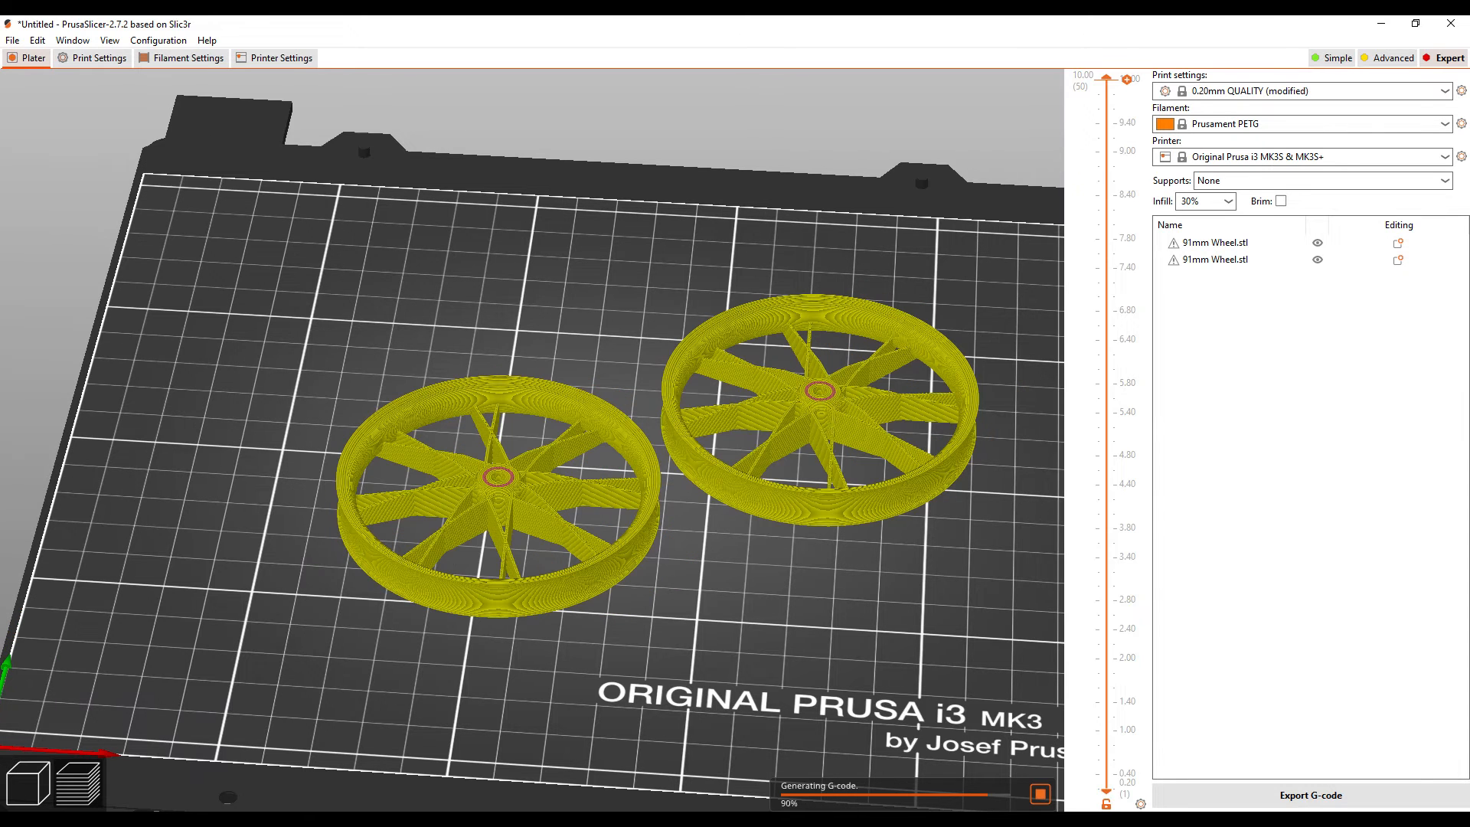
Step: Examine the sliced preview of both wheels, running through the layers down to the first one and back up
{"action": "scroll", "coordinate": [942, 604], "scroll_direction": "up", "scroll_amount": 3}
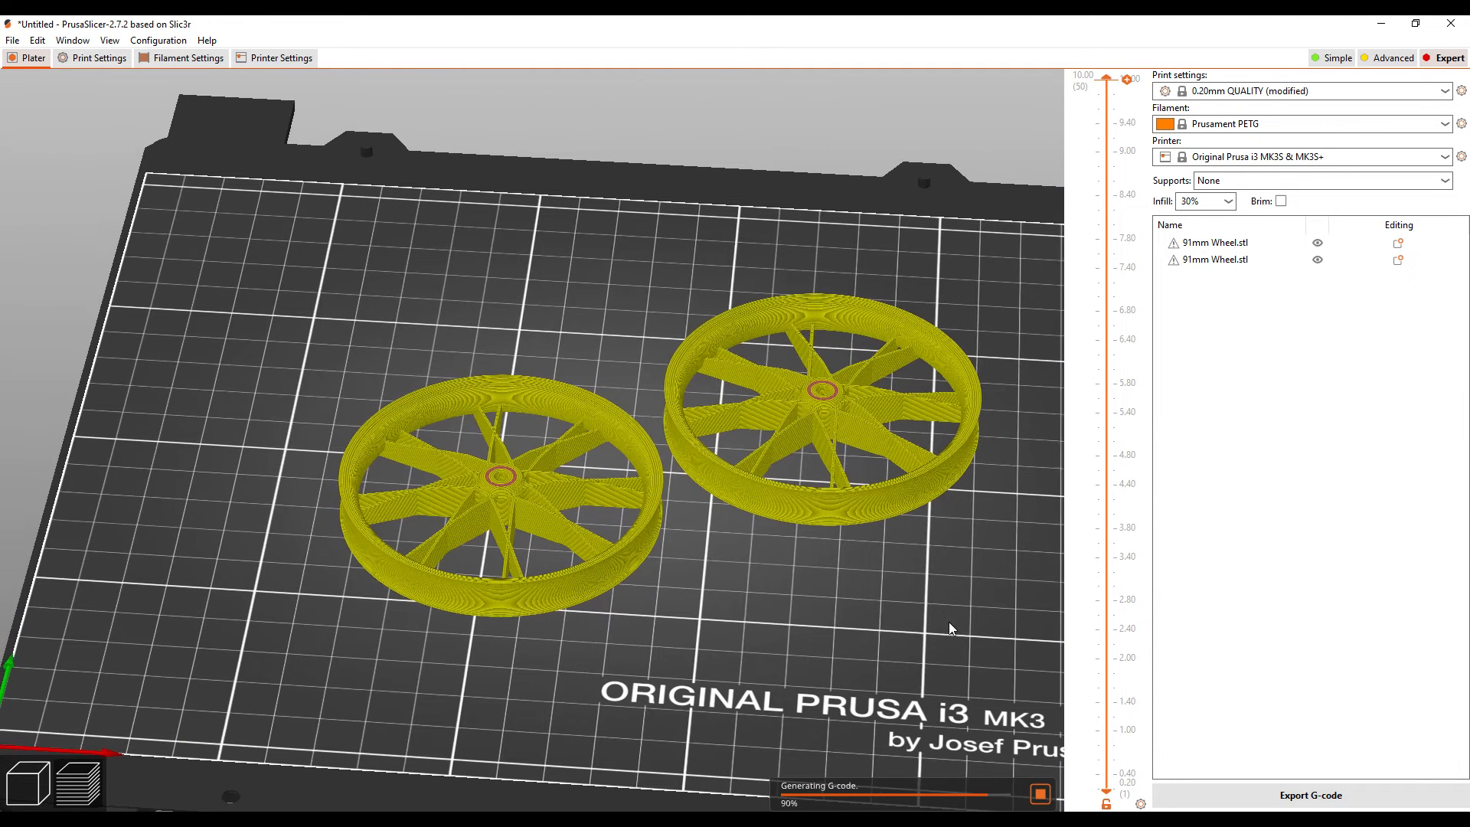
{"action": "left_click_drag", "start_coordinate": [840, 660], "coordinate": [732, 663]}
{"action": "scroll", "coordinate": [695, 659], "scroll_direction": "up", "scroll_amount": 5}
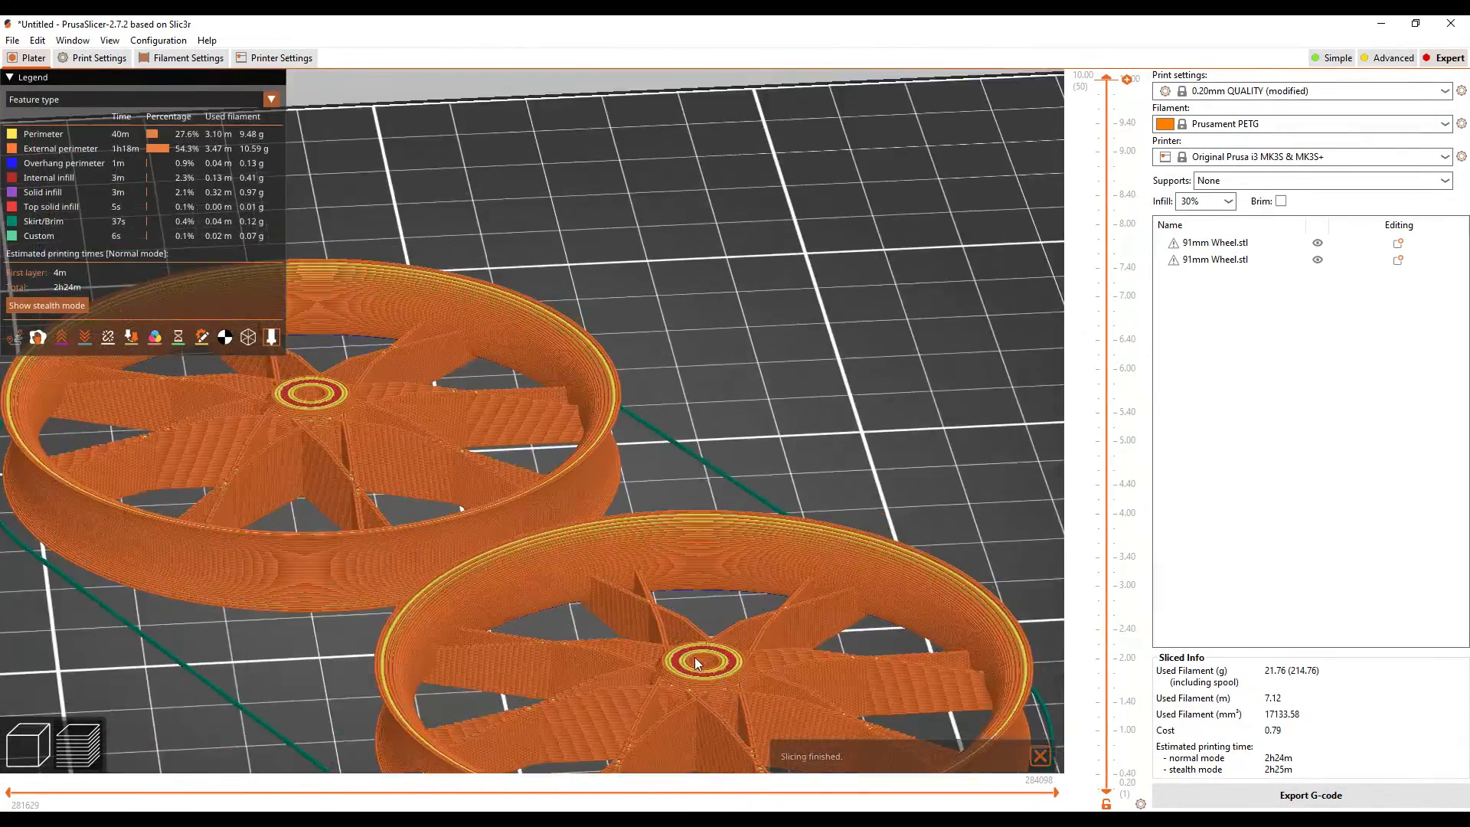
{"action": "scroll", "coordinate": [705, 678], "scroll_direction": "down", "scroll_amount": 5}
{"action": "scroll", "coordinate": [756, 751], "scroll_direction": "up", "scroll_amount": 1}
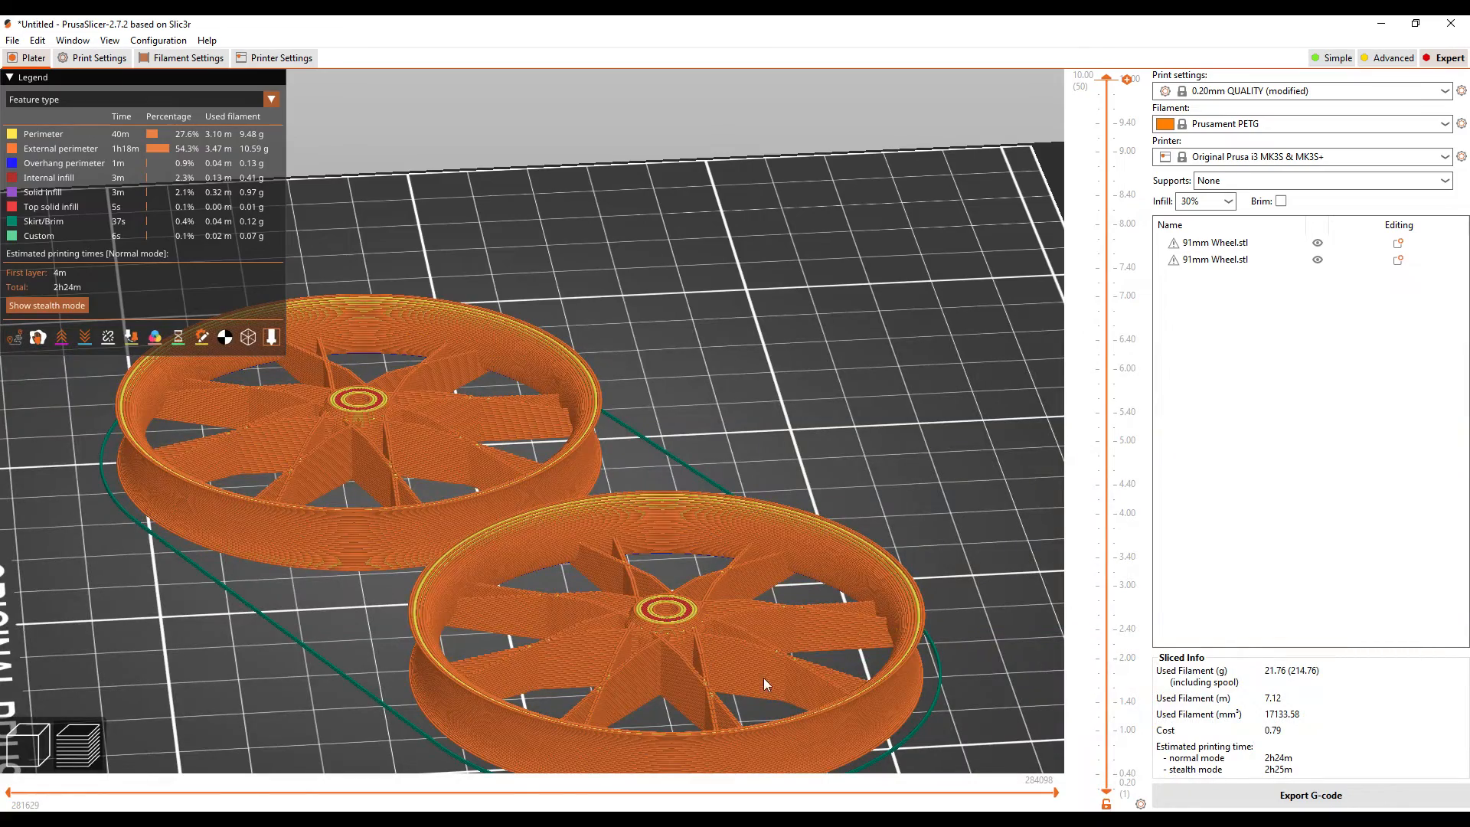
{"action": "left_click_drag", "start_coordinate": [314, 723], "coordinate": [484, 694]}
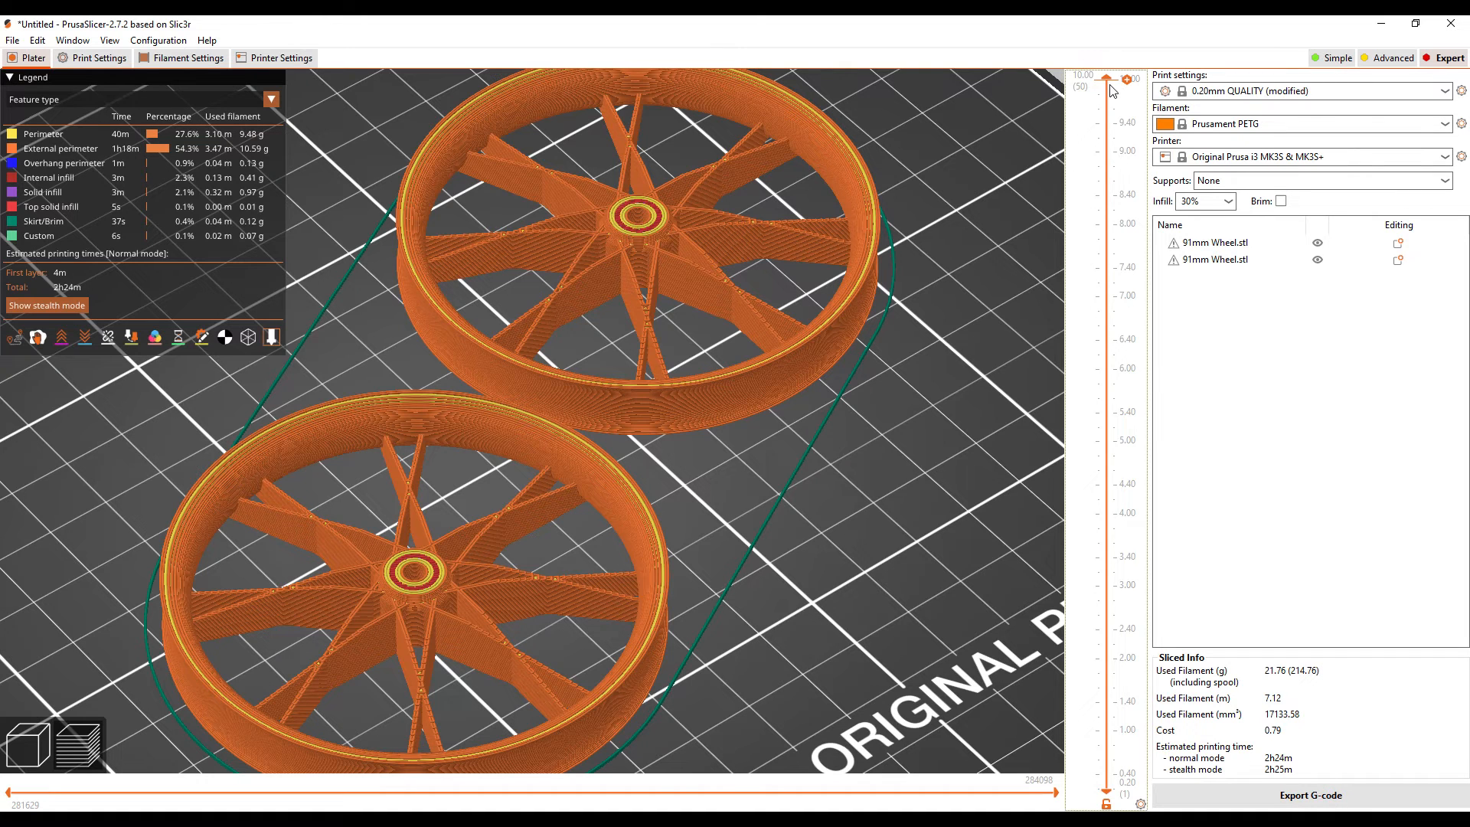
{"action": "left_click_drag", "start_coordinate": [1112, 86], "coordinate": [1072, 799]}
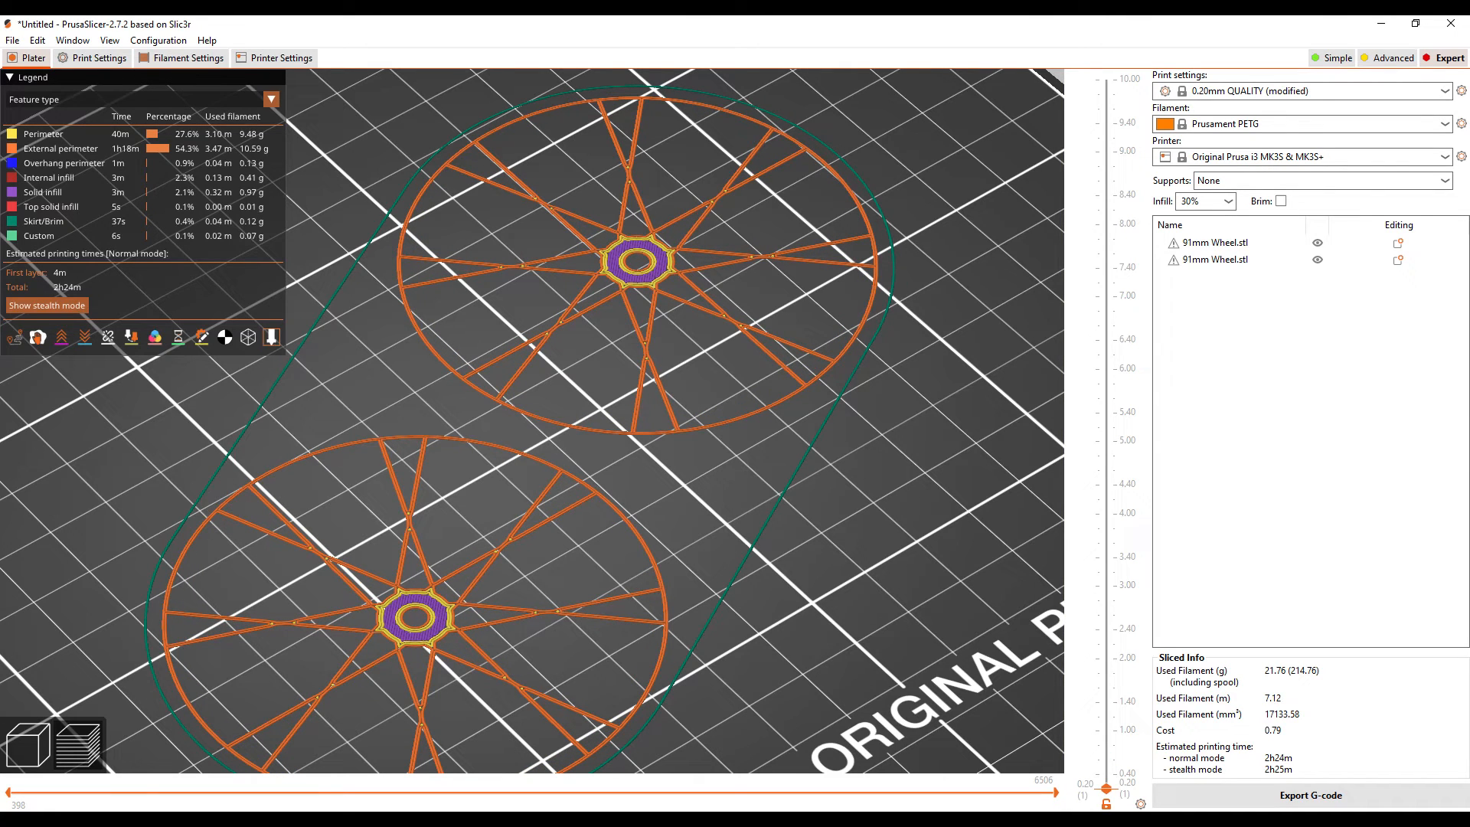
{"action": "left_click_drag", "start_coordinate": [1034, 796], "coordinate": [979, 330]}
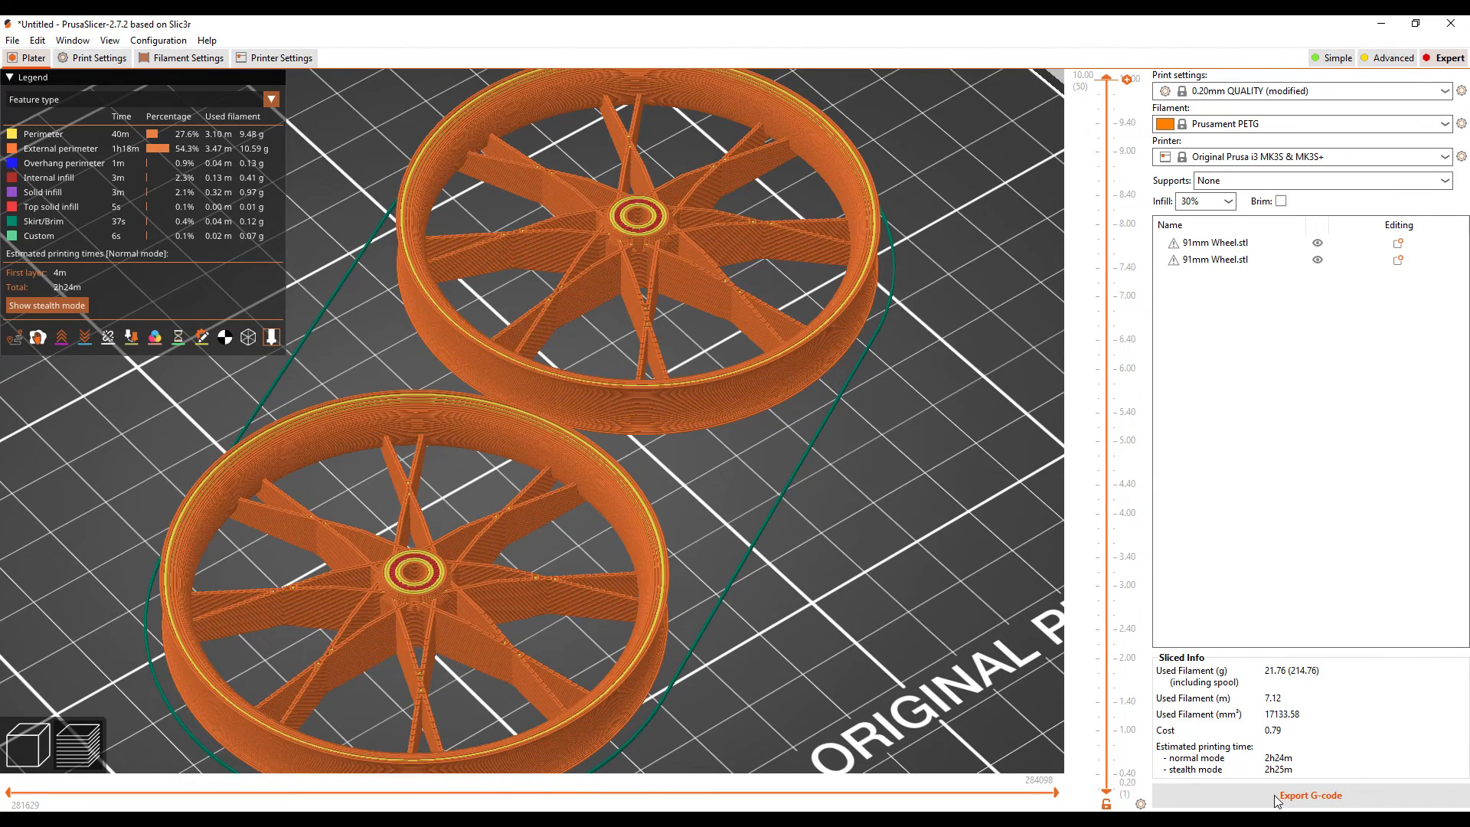
Step: Export the G-code of the two wheels to the Desktop under the suggested file name
{"action": "left_click", "coordinate": [1276, 798]}
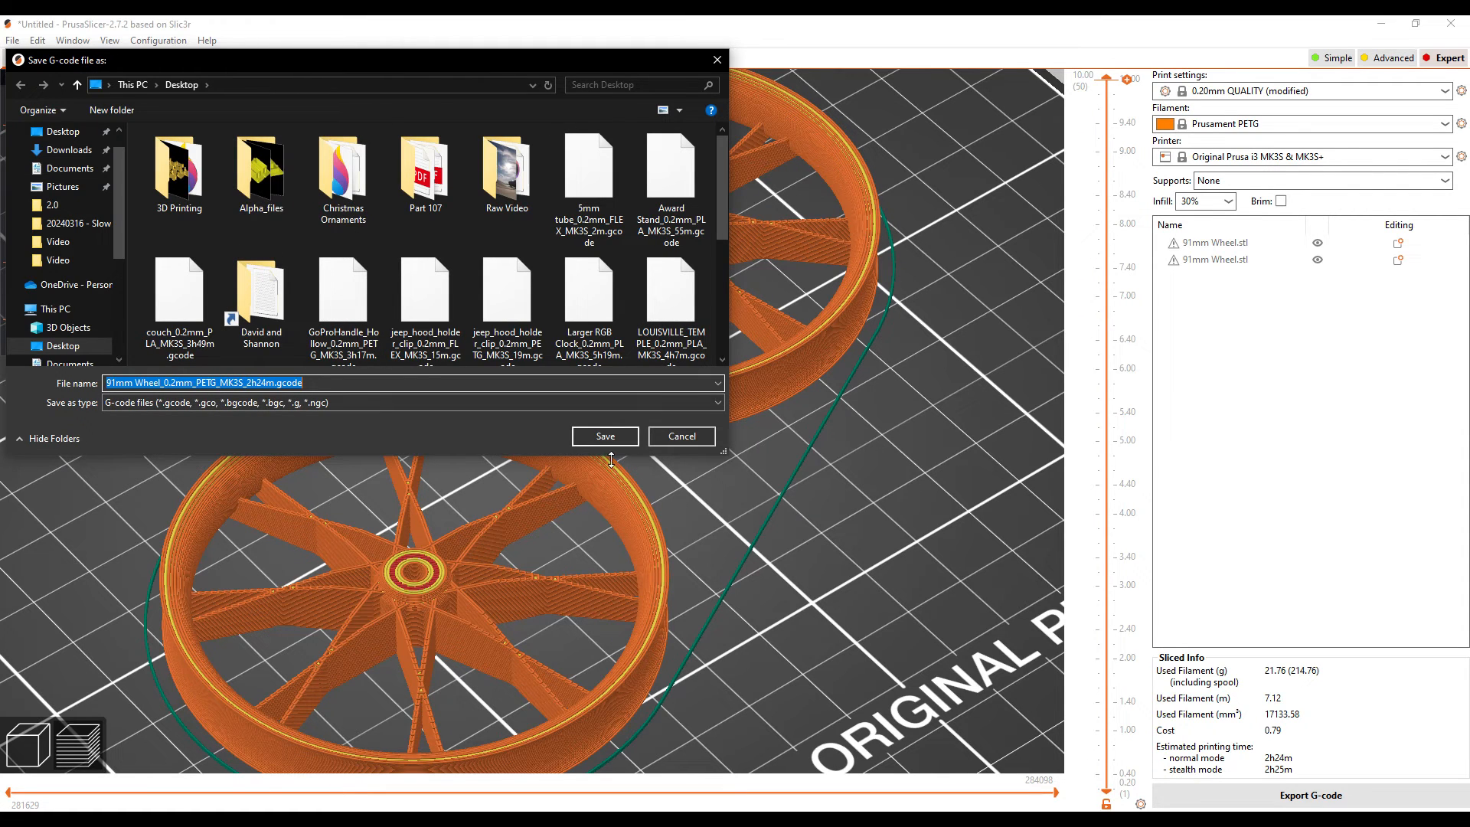
{"action": "left_click", "coordinate": [606, 436]}
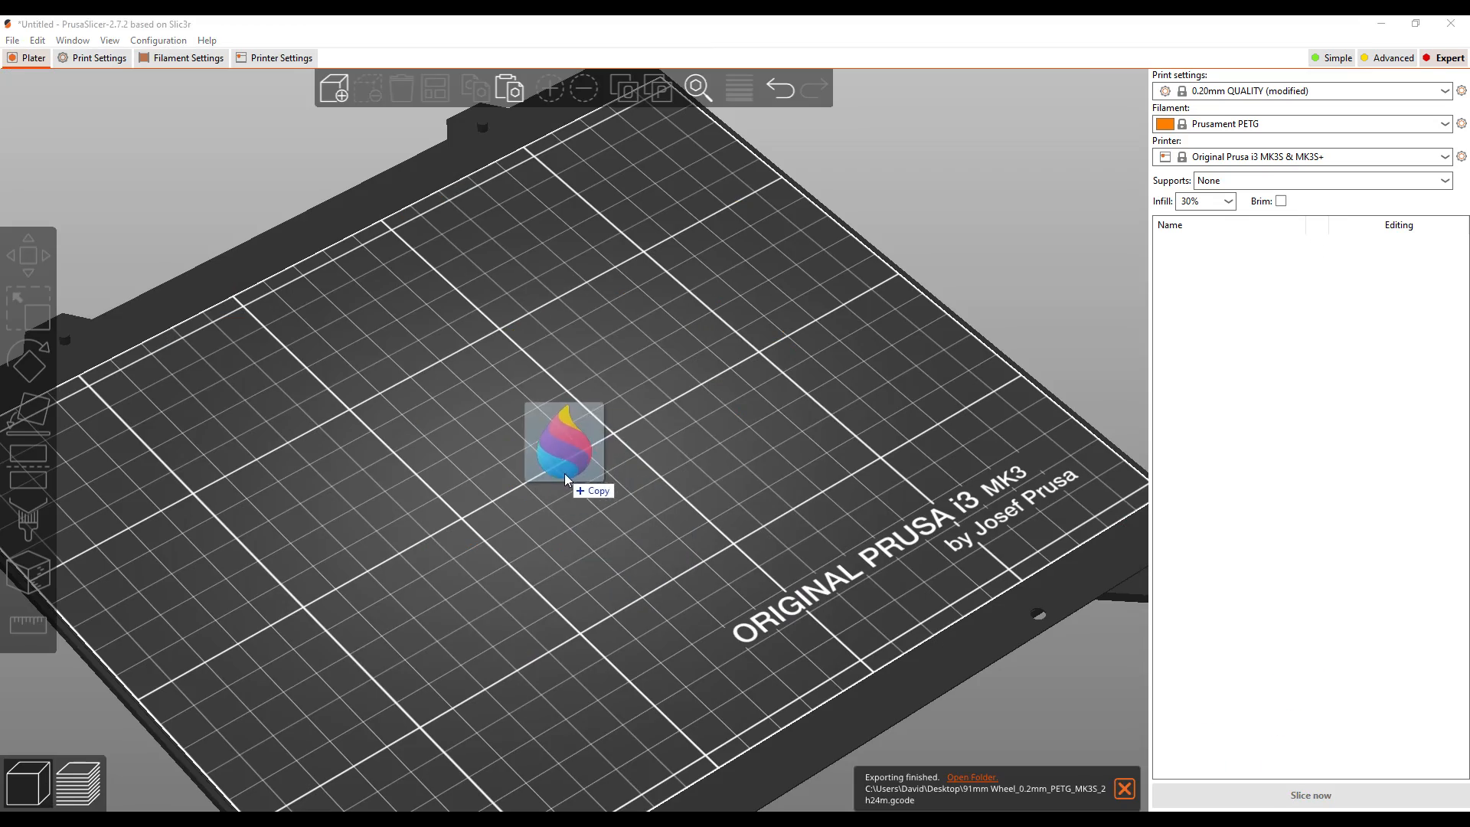
Step: Make a copy of the 91mm tire on the plate and move the two tires apart so they no longer overlap
{"action": "left_click_drag", "start_coordinate": [565, 476], "coordinate": [564, 476]}
{"action": "left_click_drag", "start_coordinate": [737, 644], "coordinate": [422, 415]}
{"action": "left_click", "coordinate": [476, 90]}
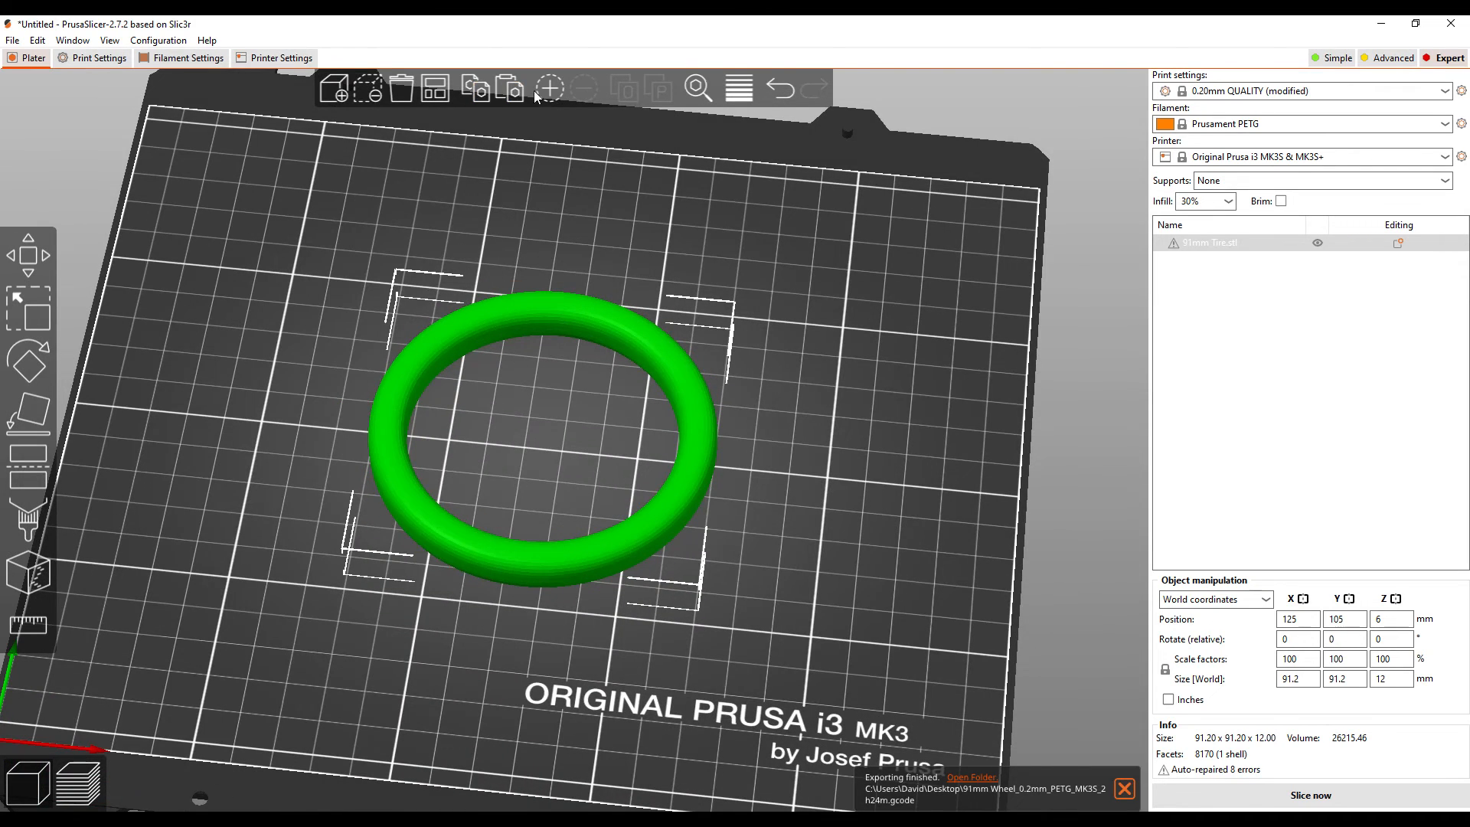
{"action": "left_click", "coordinate": [509, 89]}
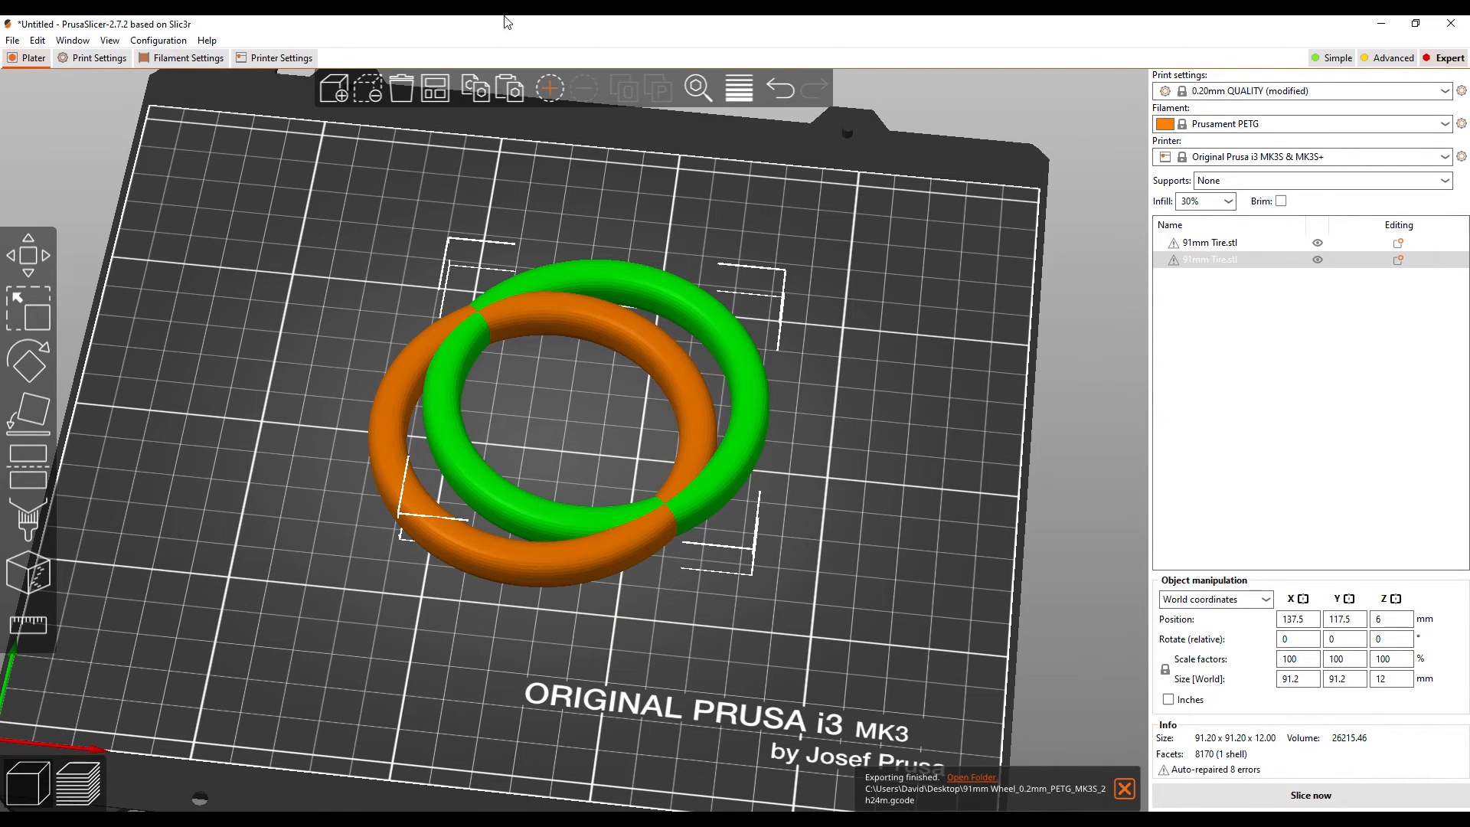
{"action": "left_click", "coordinate": [511, 436]}
{"action": "left_click_drag", "start_coordinate": [447, 551], "coordinate": [322, 608]}
{"action": "left_click_drag", "start_coordinate": [739, 374], "coordinate": [879, 309]}
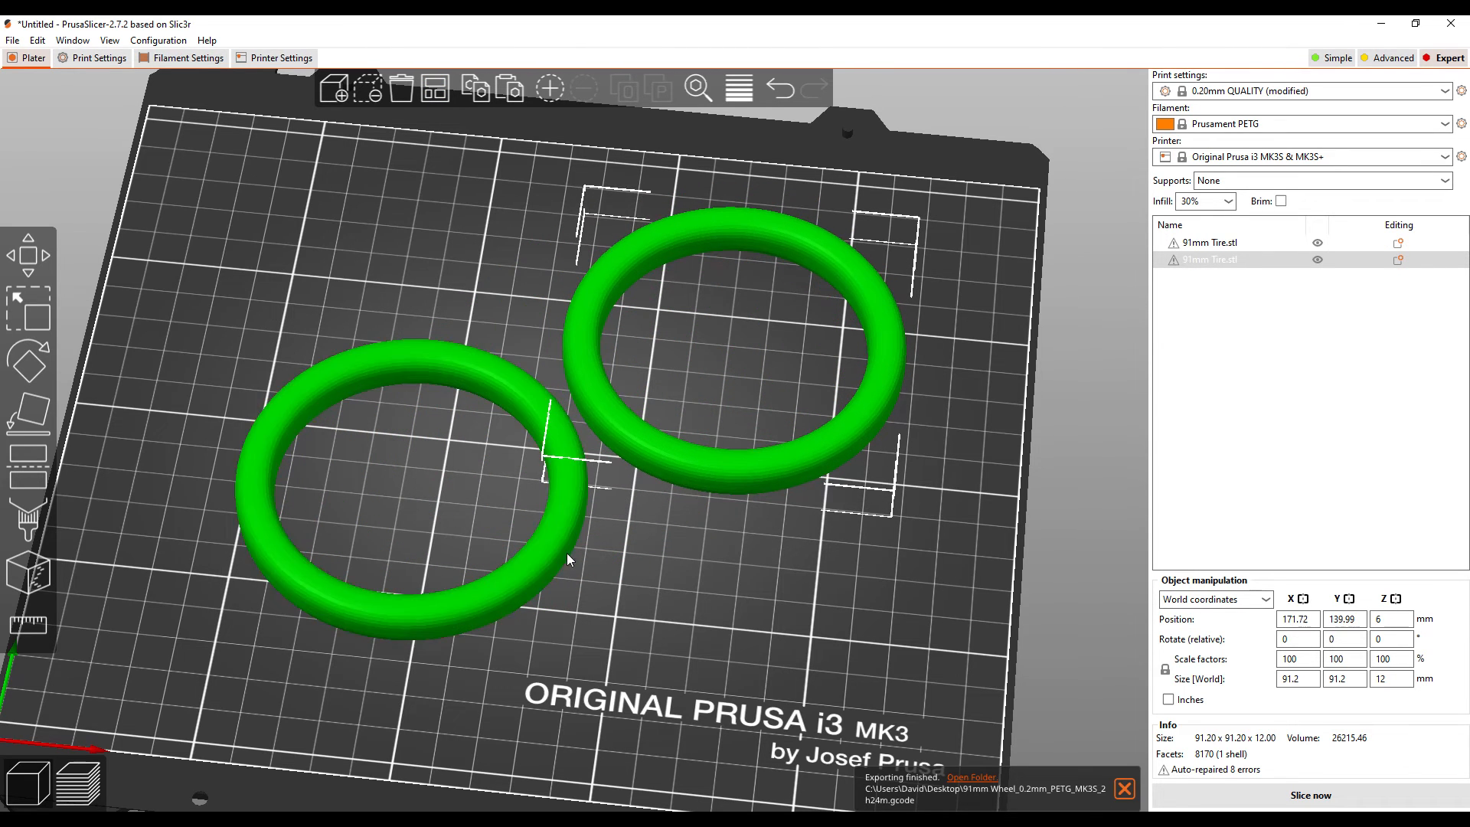
{"action": "left_click", "coordinate": [544, 562]}
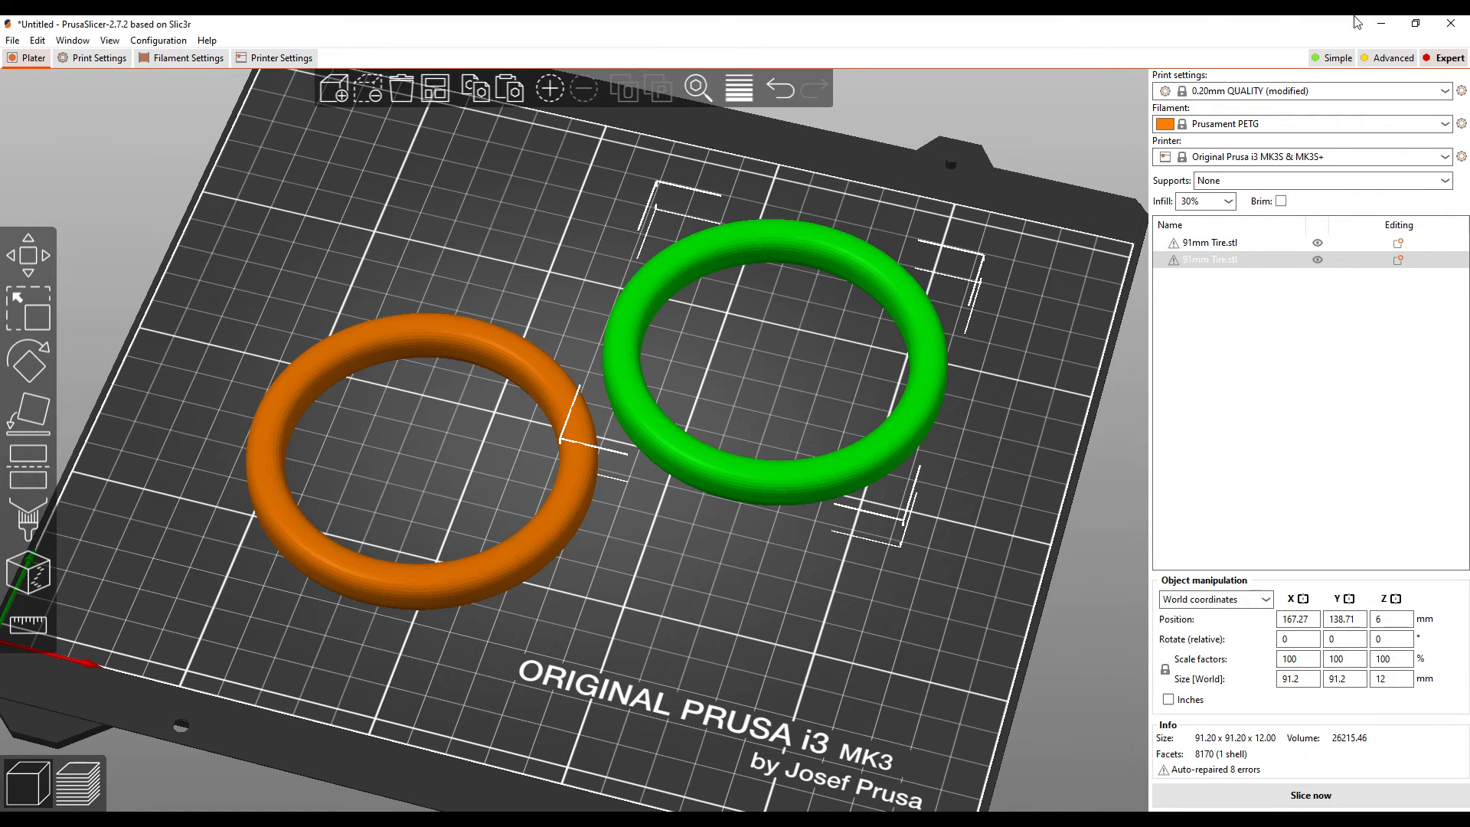
Step: Choose SainSmart TPU as the filament and set the infill to 0%
{"action": "left_click", "coordinate": [1261, 123]}
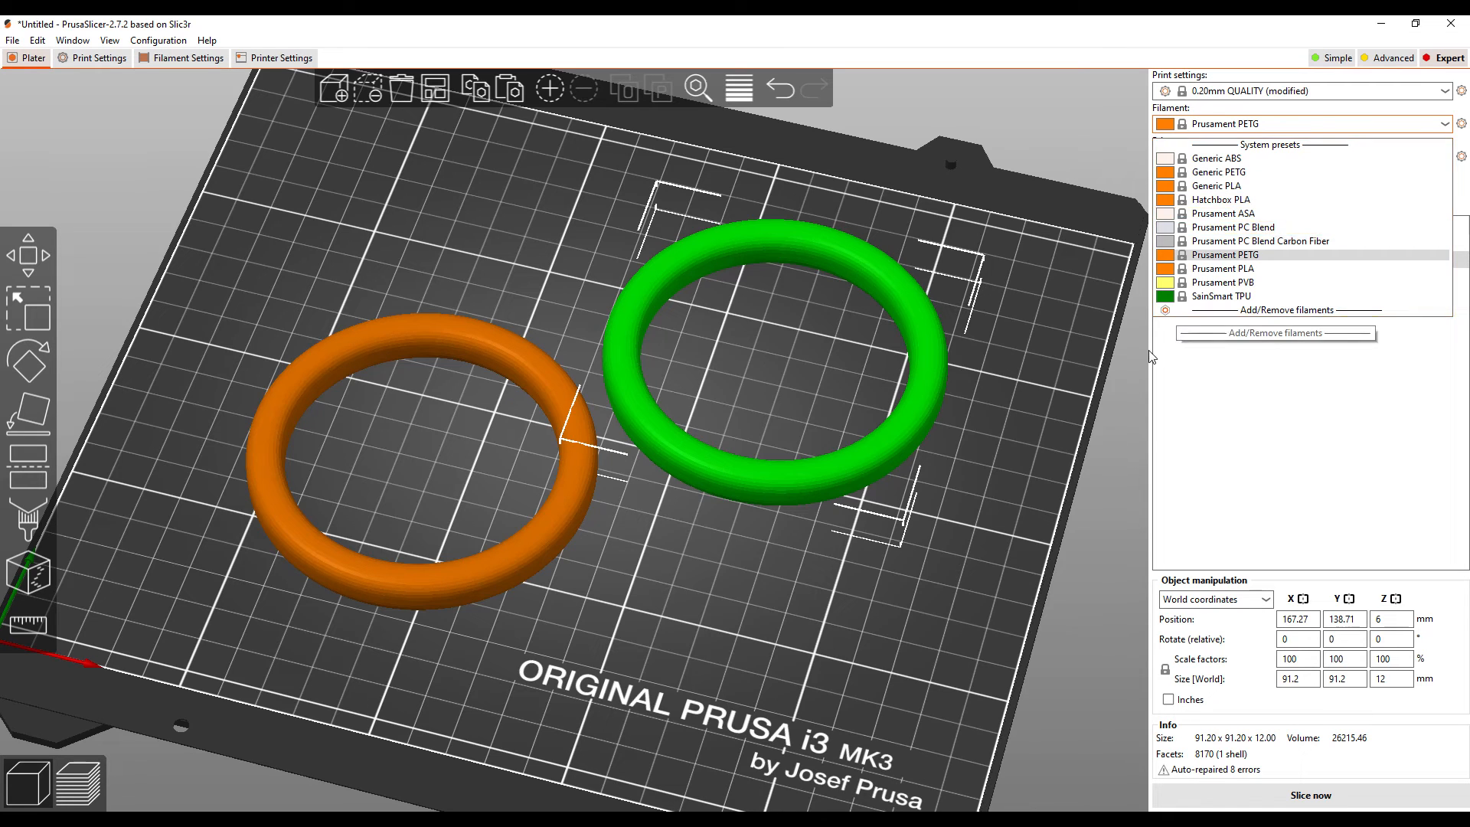
{"action": "left_click", "coordinate": [1167, 323]}
{"action": "left_click", "coordinate": [1274, 133]}
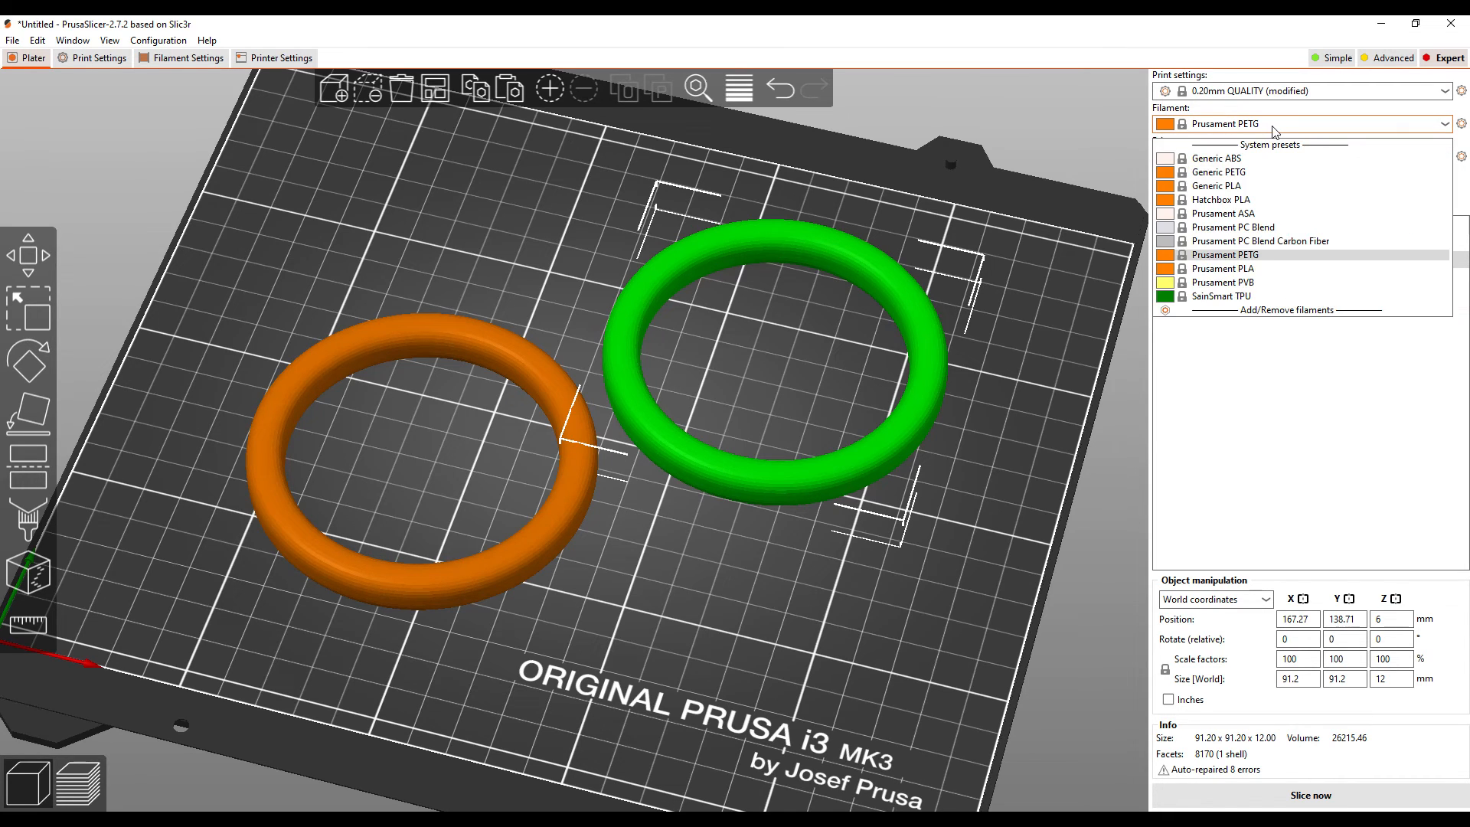
{"action": "left_click", "coordinate": [1250, 300]}
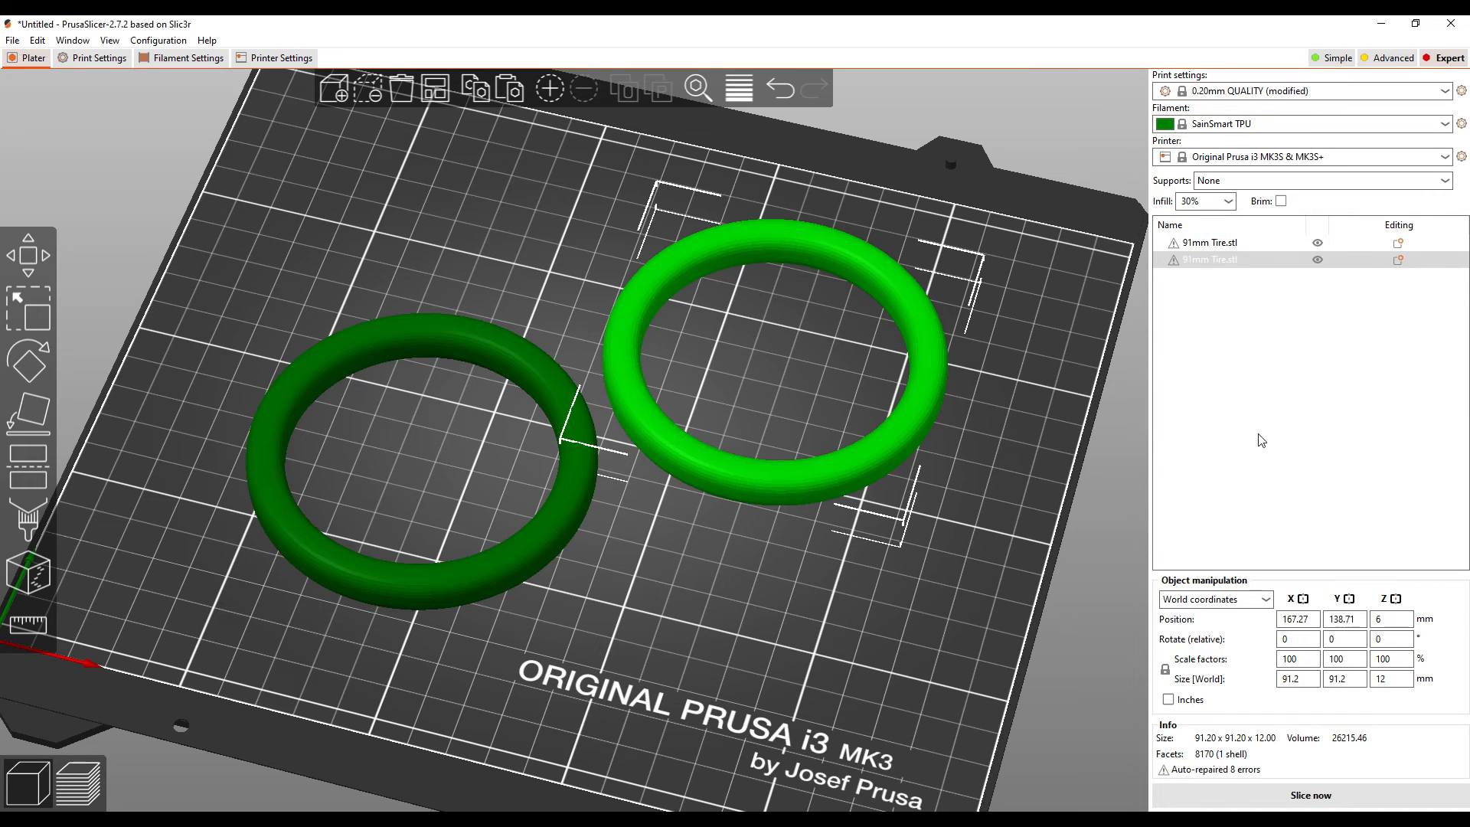
{"action": "left_click", "coordinate": [1230, 209]}
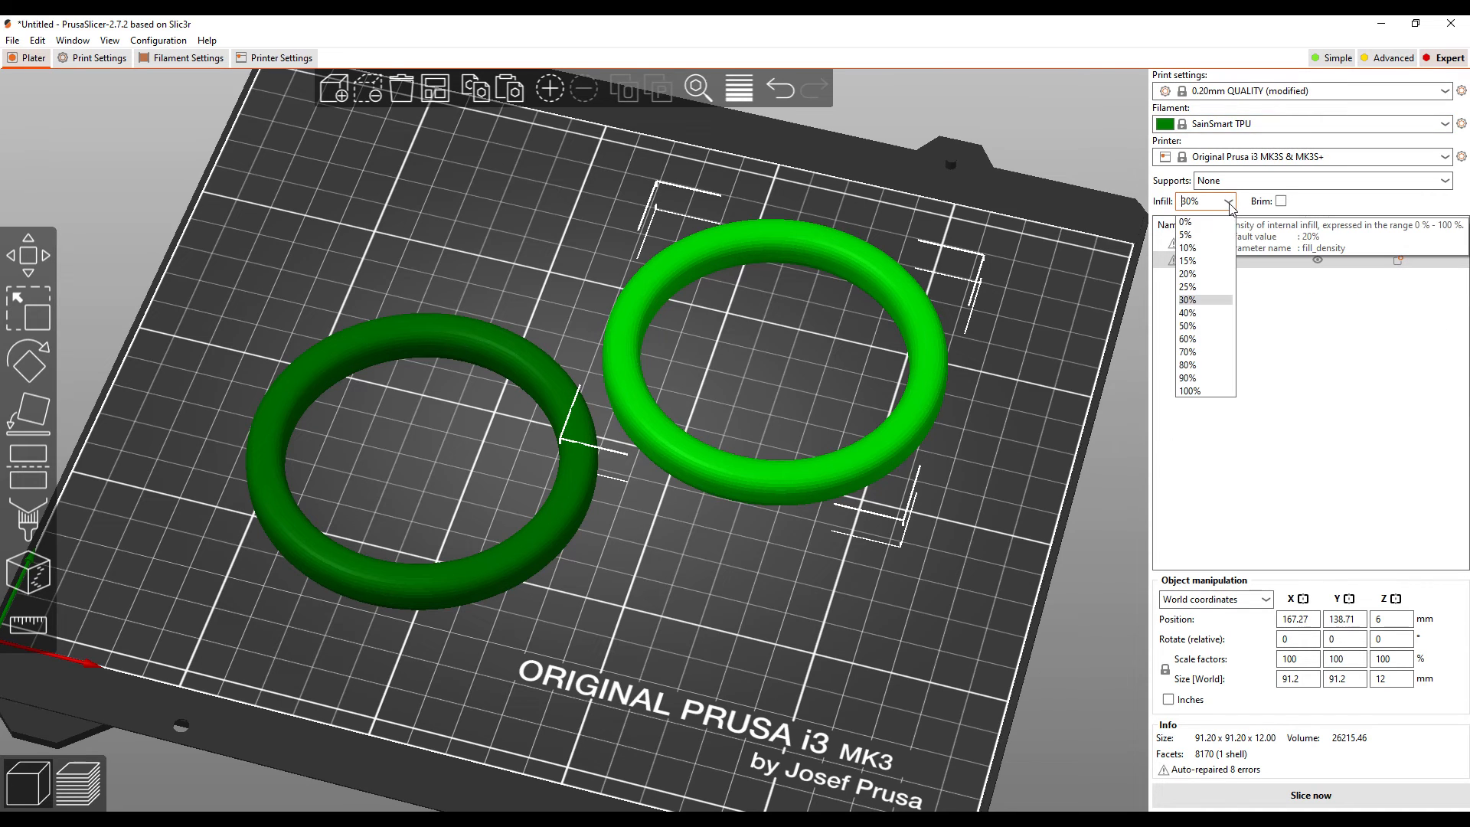
{"action": "left_click", "coordinate": [1194, 222]}
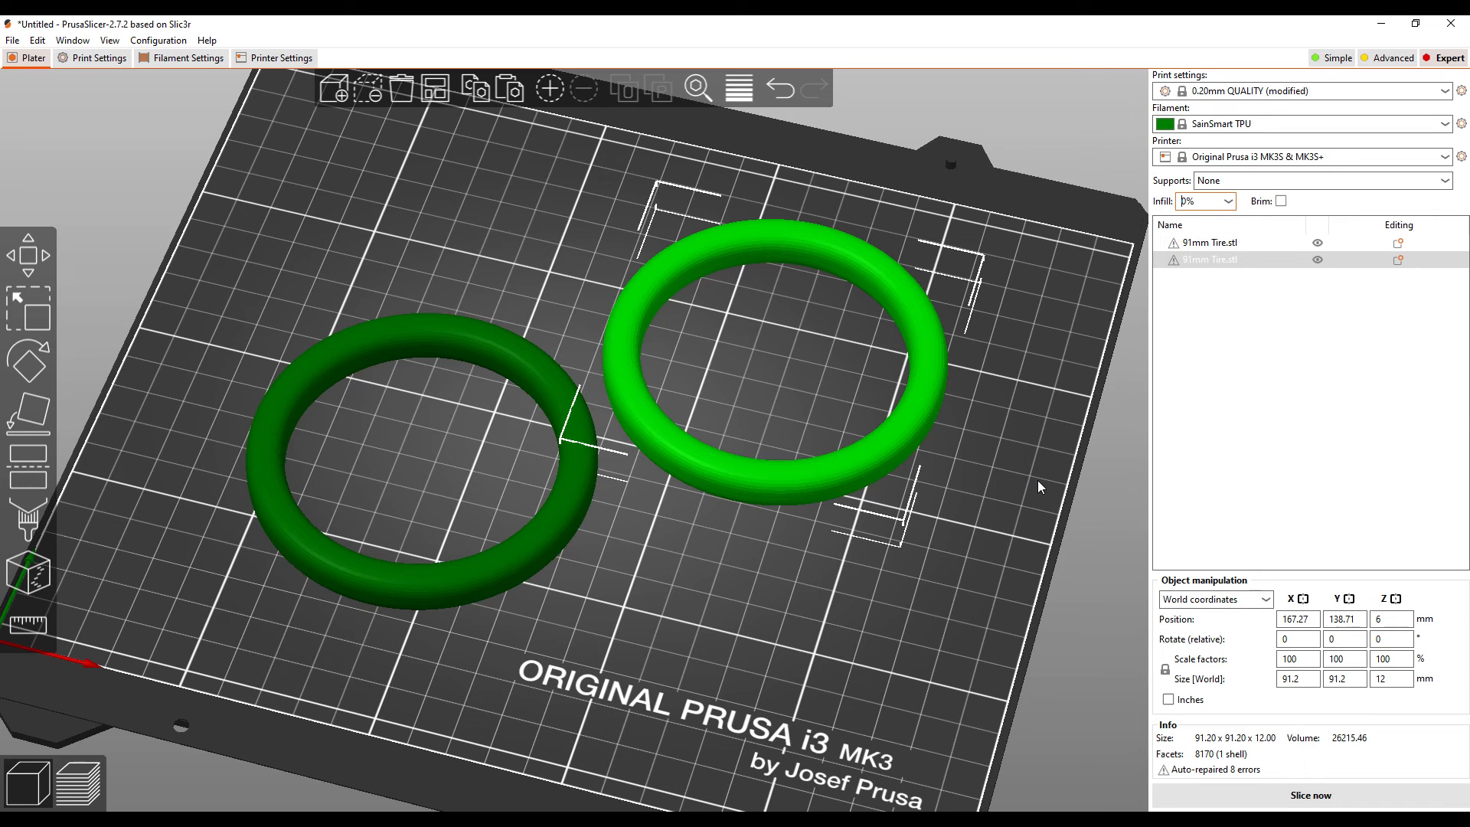
Step: Set the perimeters to 2 and reduce the number of top and bottom solid layers in the print settings
{"action": "left_click", "coordinate": [76, 59]}
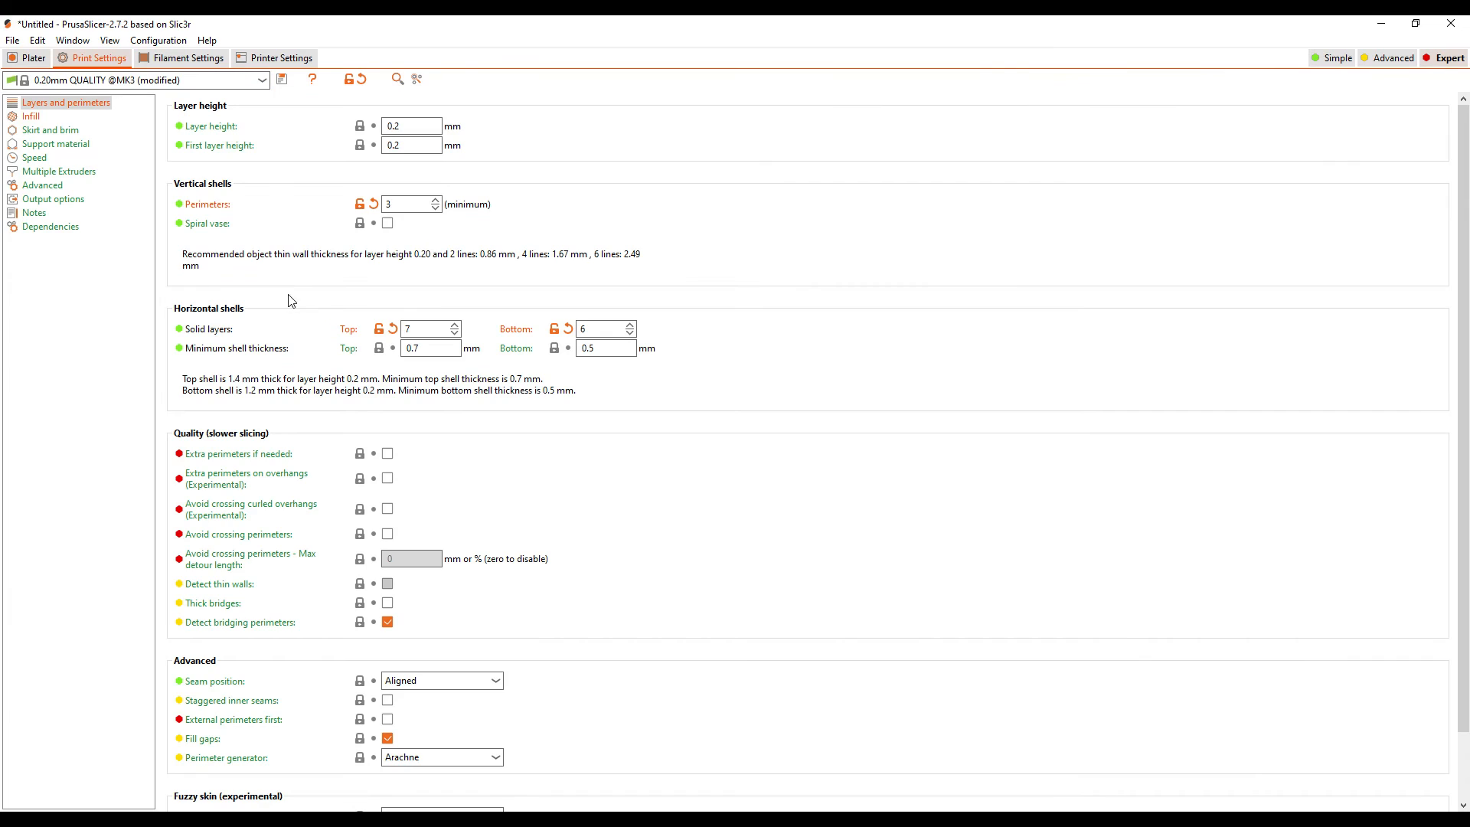
{"action": "left_click", "coordinate": [439, 209]}
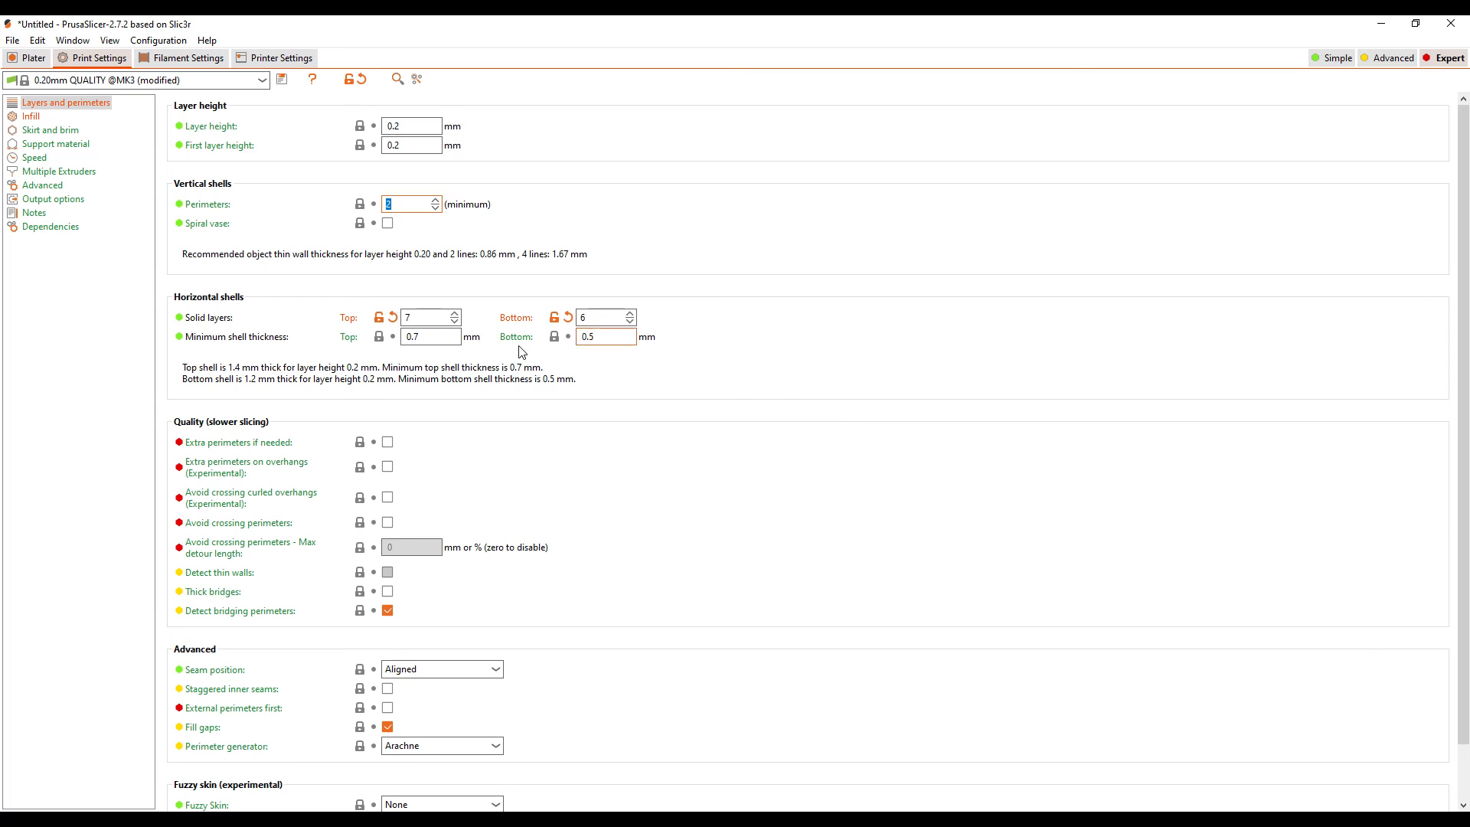
{"action": "left_click", "coordinate": [456, 322]}
{"action": "left_click", "coordinate": [456, 323]}
{"action": "left_click", "coordinate": [457, 323]}
{"action": "left_click", "coordinate": [633, 322]}
{"action": "left_click", "coordinate": [634, 322]}
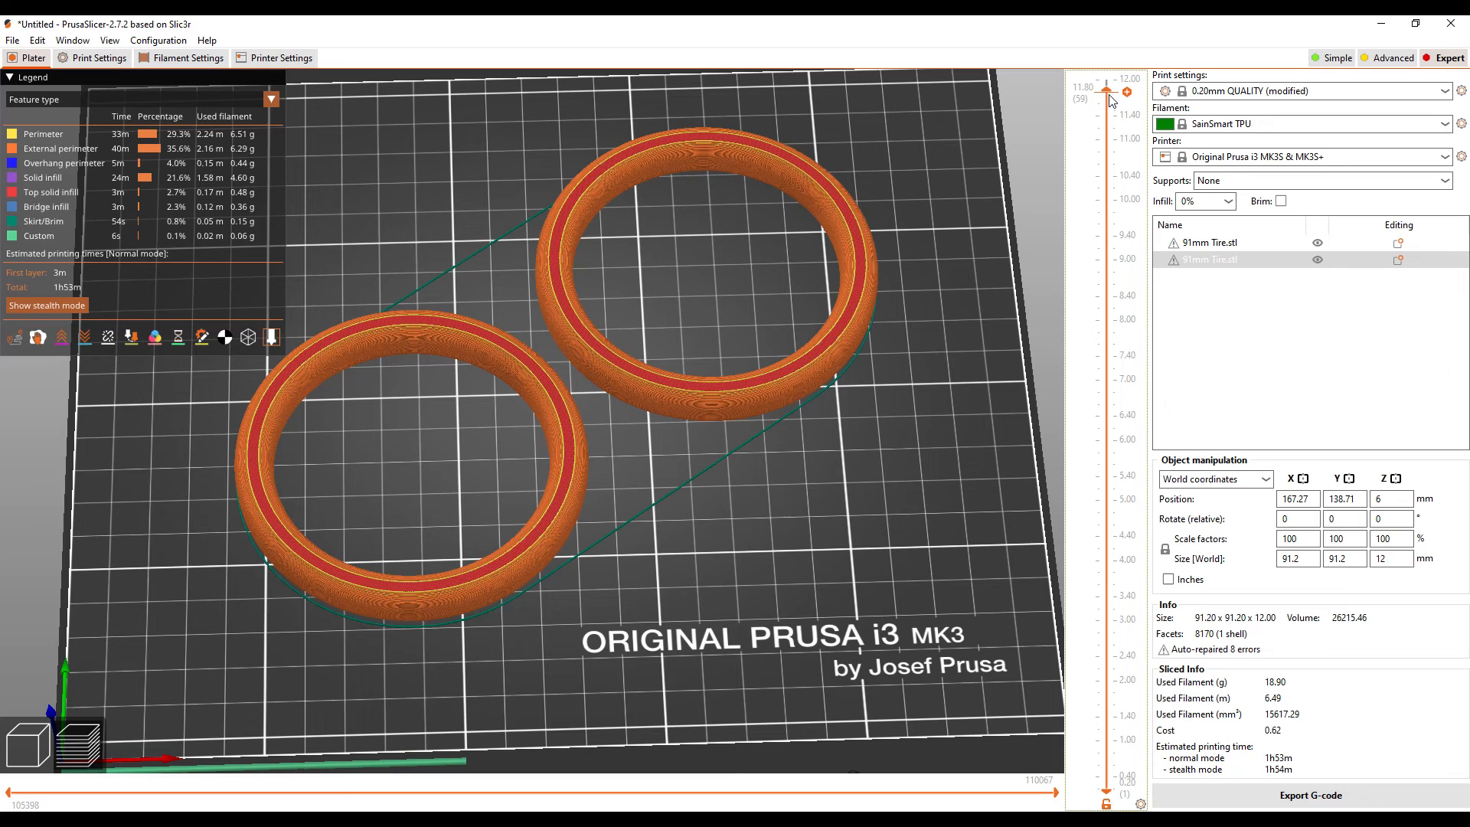
Step: Slice both tires and run through the preview down to the first layer and back up to the full height
{"action": "scroll", "coordinate": [1116, 145], "scroll_direction": "down", "scroll_amount": 3}
{"action": "left_click_drag", "start_coordinate": [1113, 141], "coordinate": [1041, 803]}
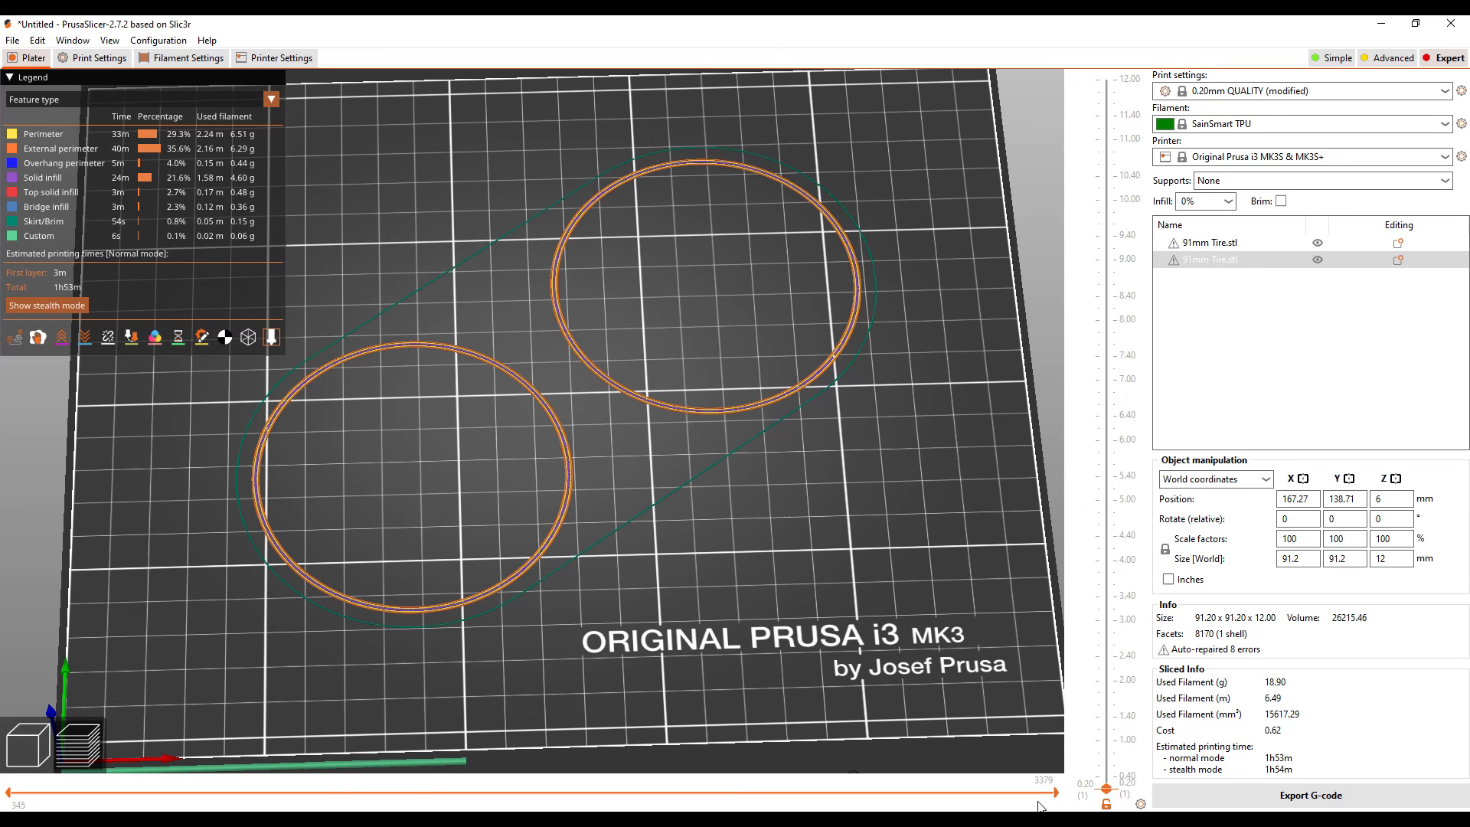
{"action": "left_click_drag", "start_coordinate": [1034, 792], "coordinate": [1041, 750]}
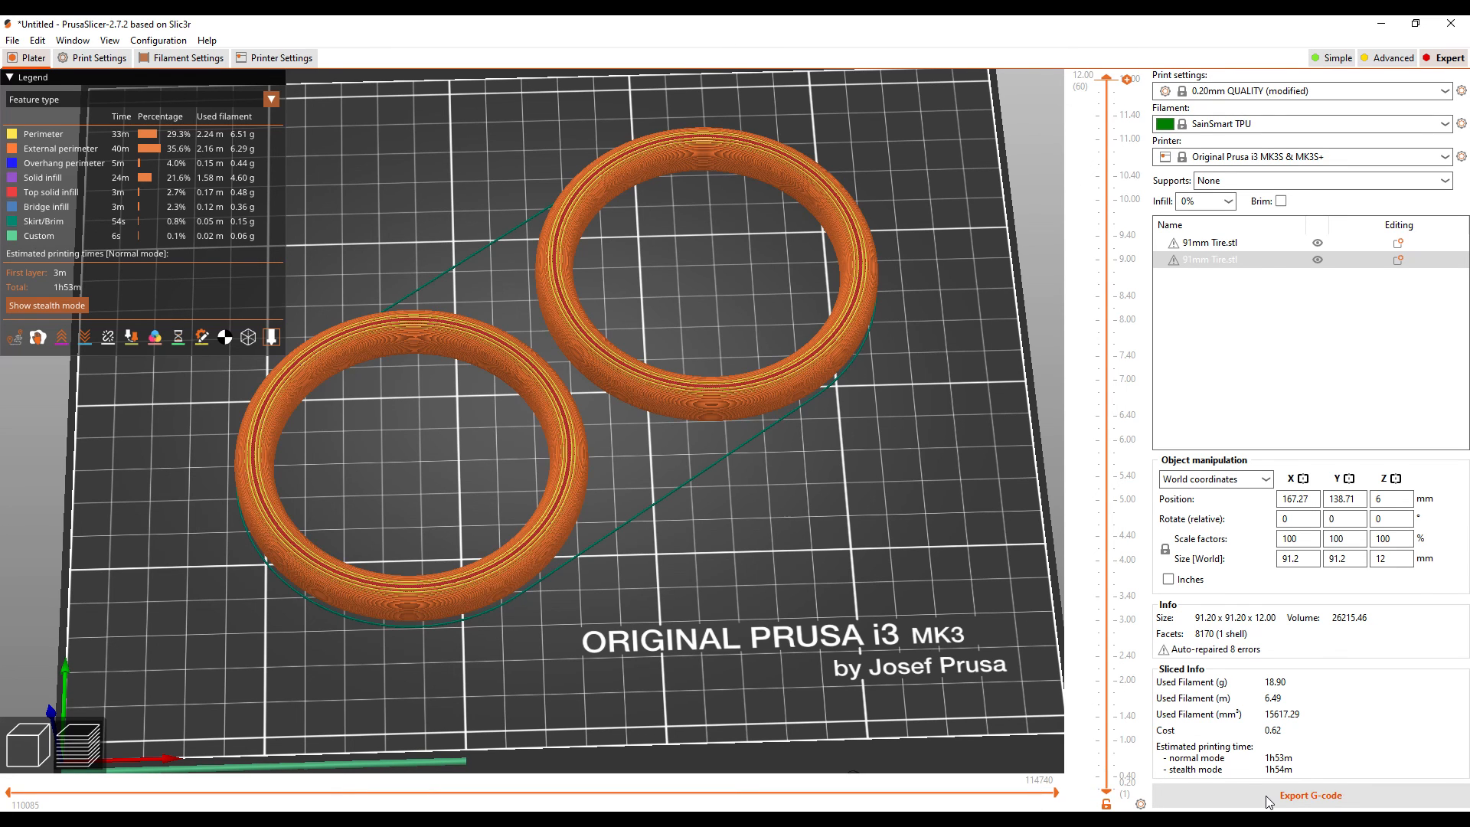
Step: Export the G-code of the two tires to the Desktop as 91mm Tire_0.2mm_FLEX_MK3S_1h53m.gcode
{"action": "left_click", "coordinate": [1267, 796]}
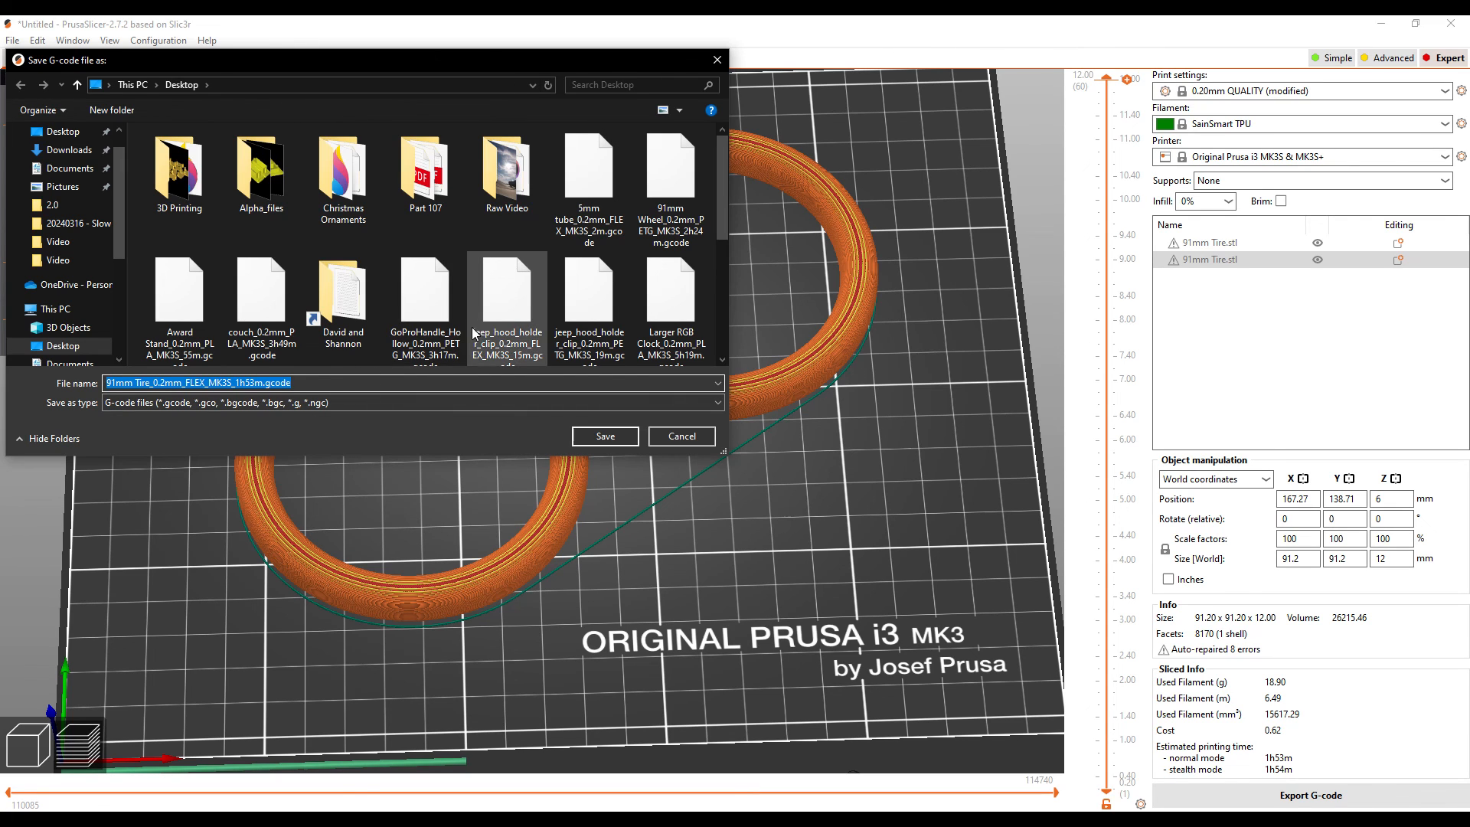
{"action": "left_click", "coordinate": [605, 435]}
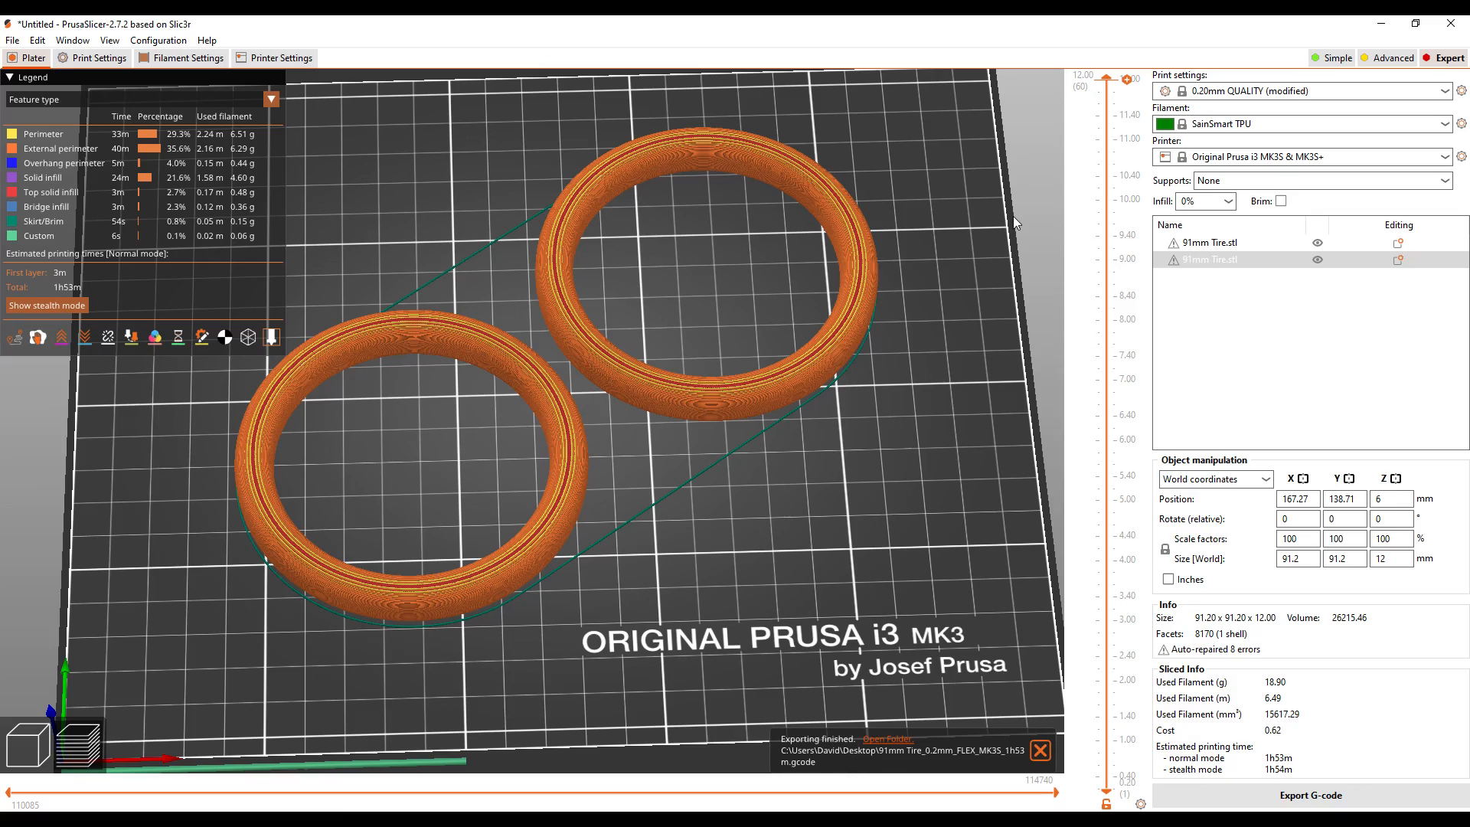